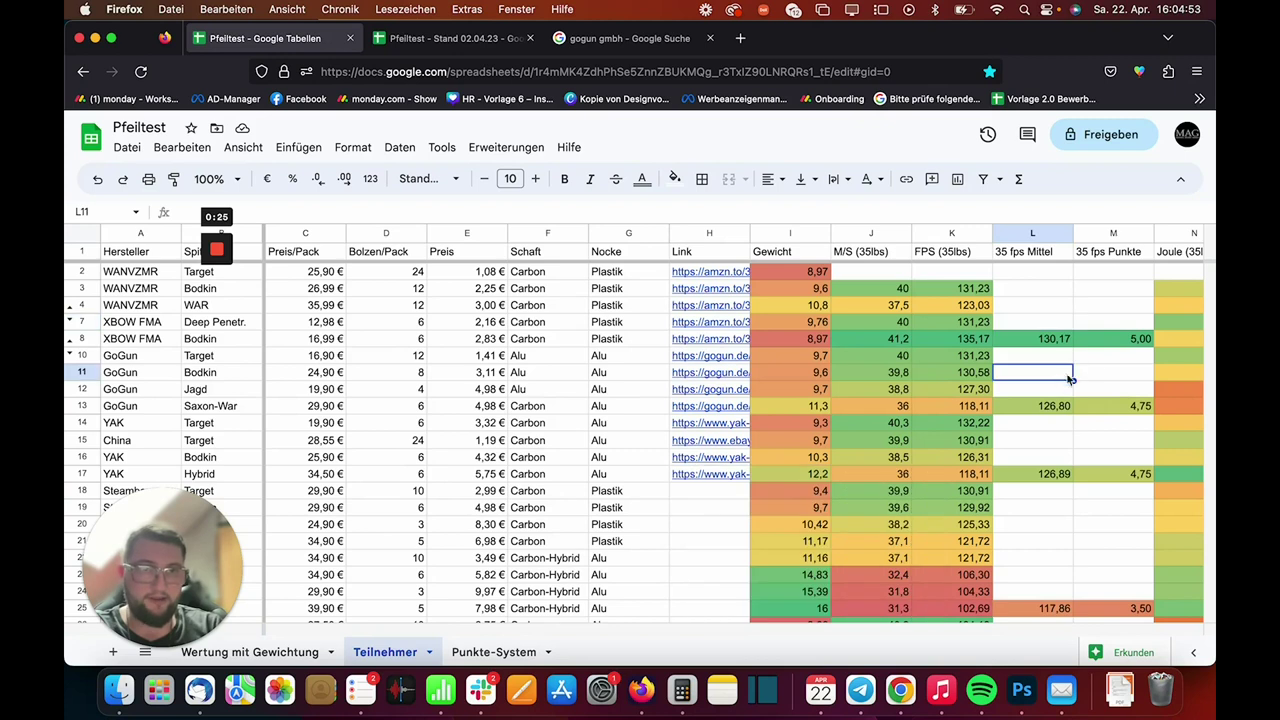
Step: Review the 35 fps Punkte scores of the manufacturers on the Teilnehmer sheet, including the GoGun and YAK rows
click(1116, 341)
click(1123, 409)
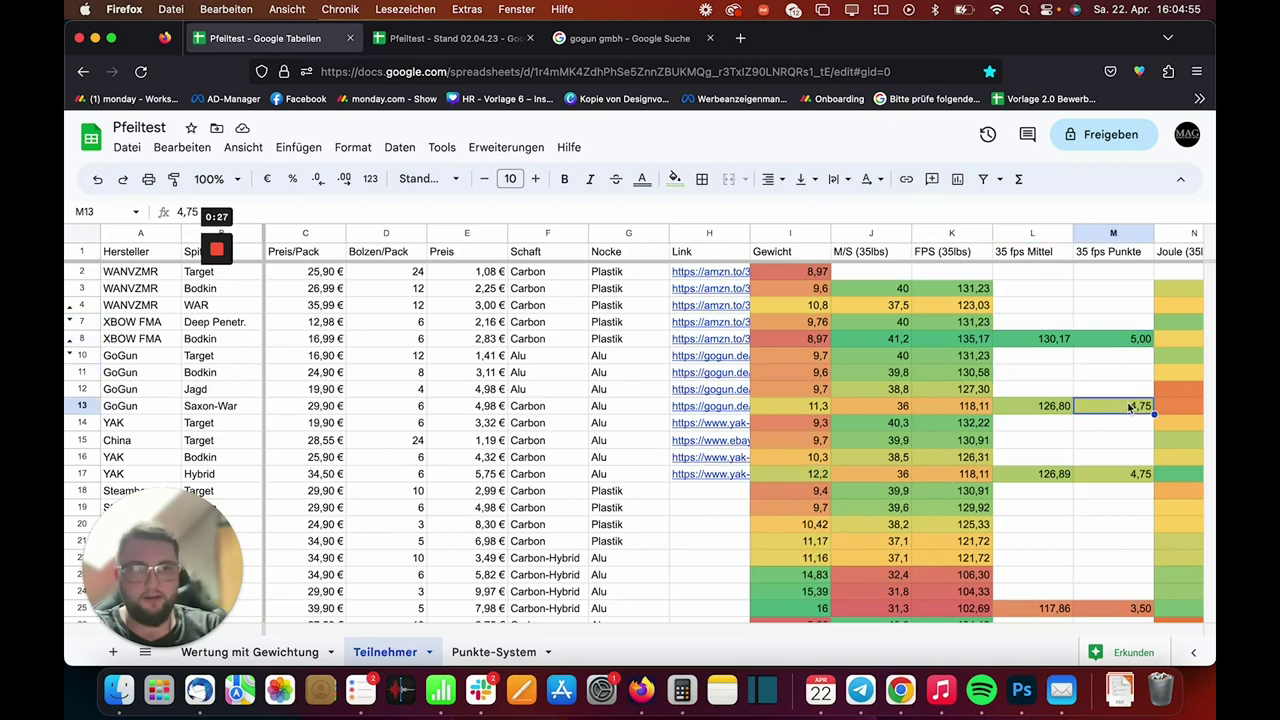
click(1104, 474)
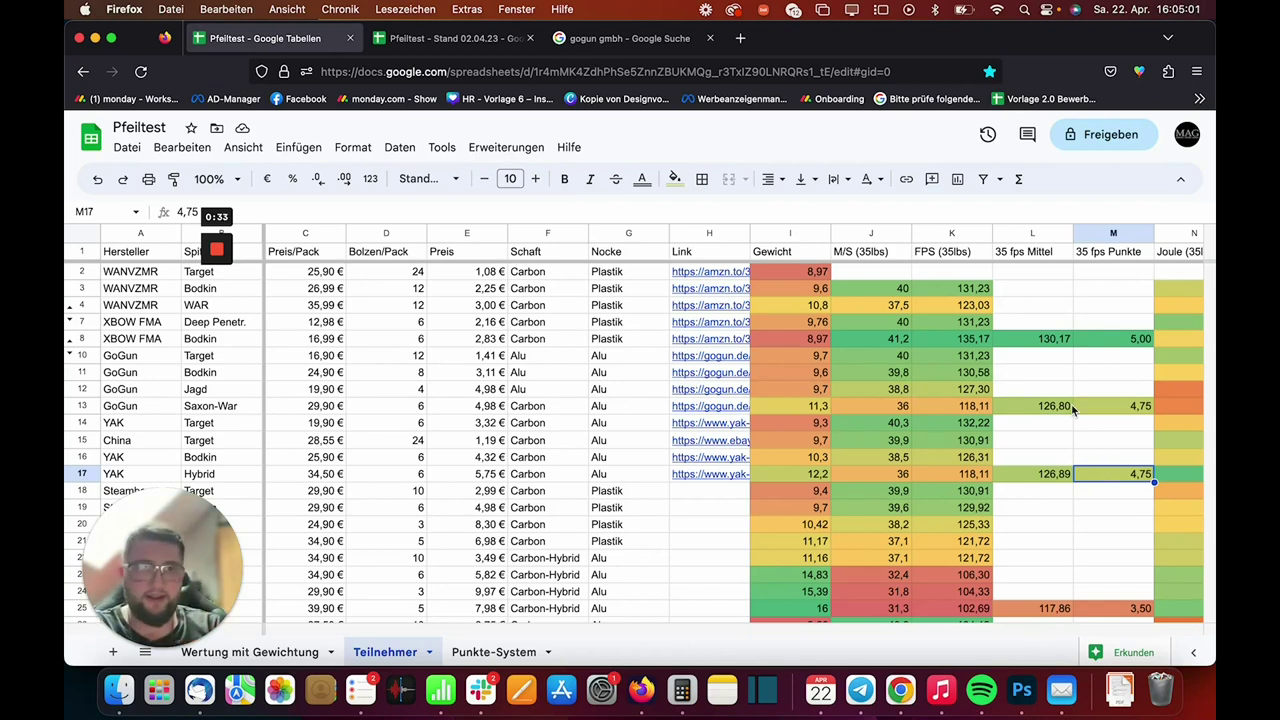
scroll(1072, 410, down, 5)
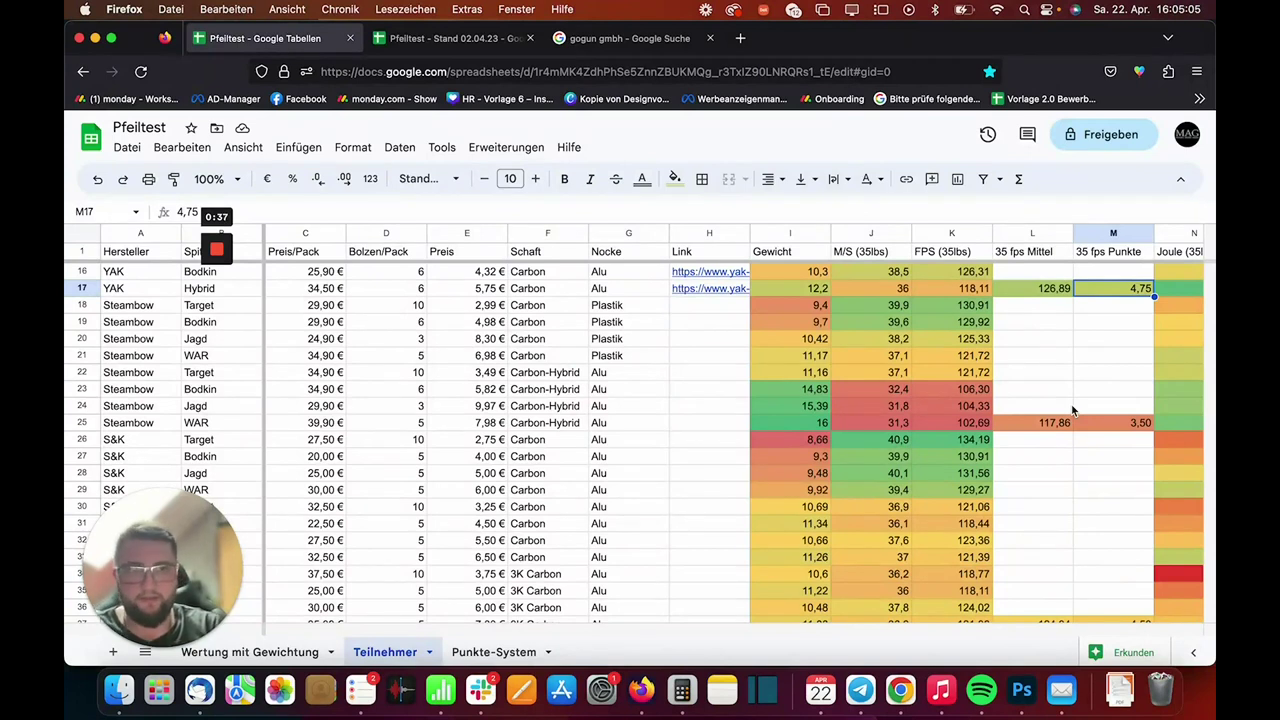
scroll(1072, 410, down, 3)
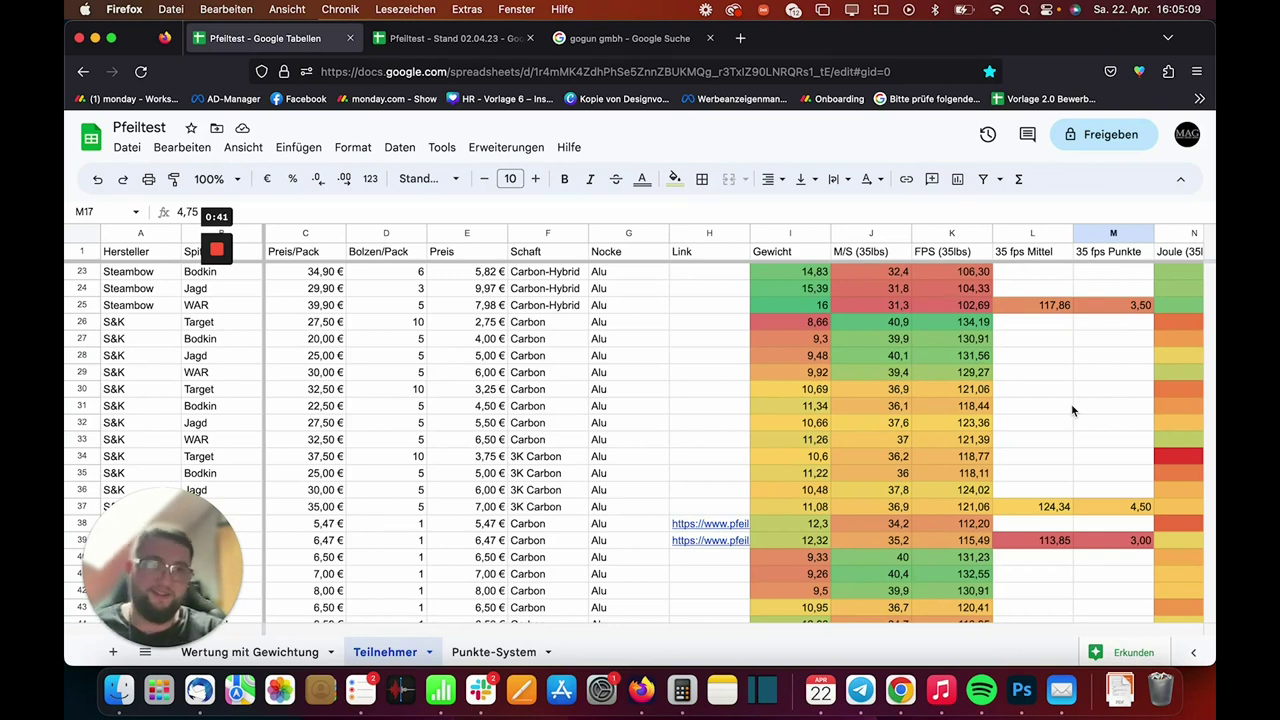
scroll(1072, 410, down, 10)
scroll(1072, 410, up, 15)
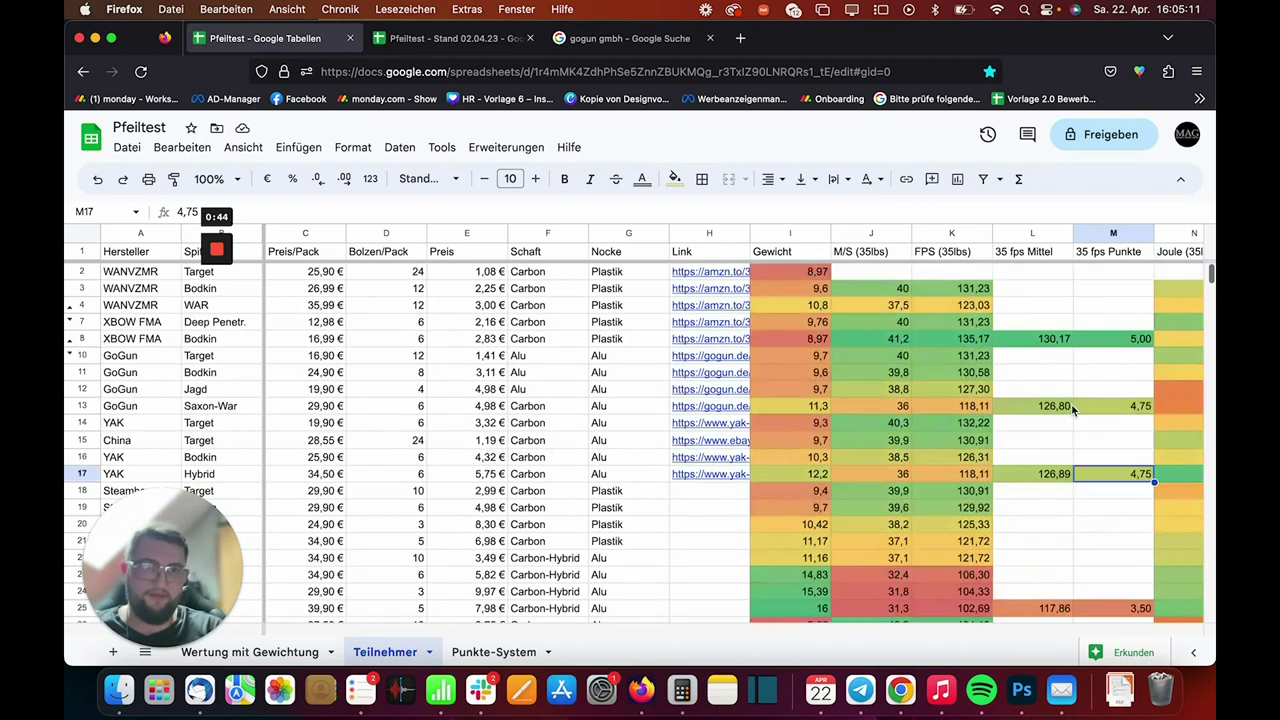
scroll(1072, 410, down, 10)
scroll(1072, 410, up, 6)
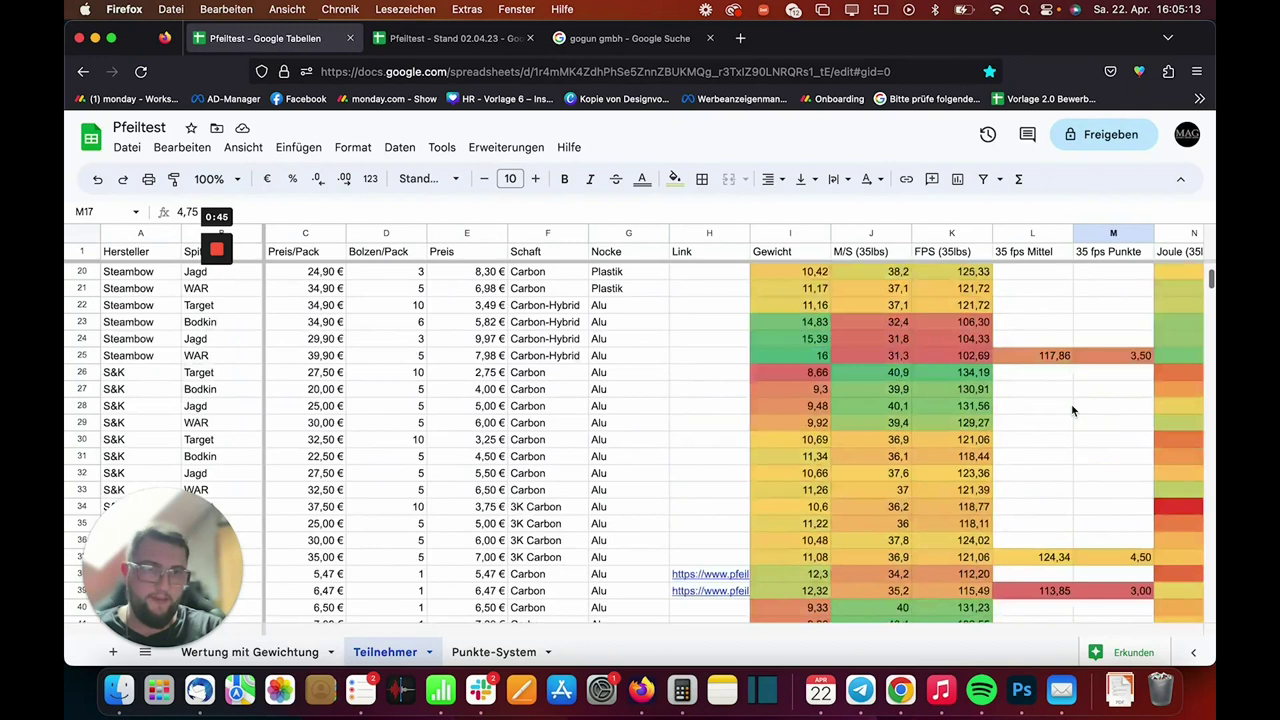
scroll(1072, 410, up, 6)
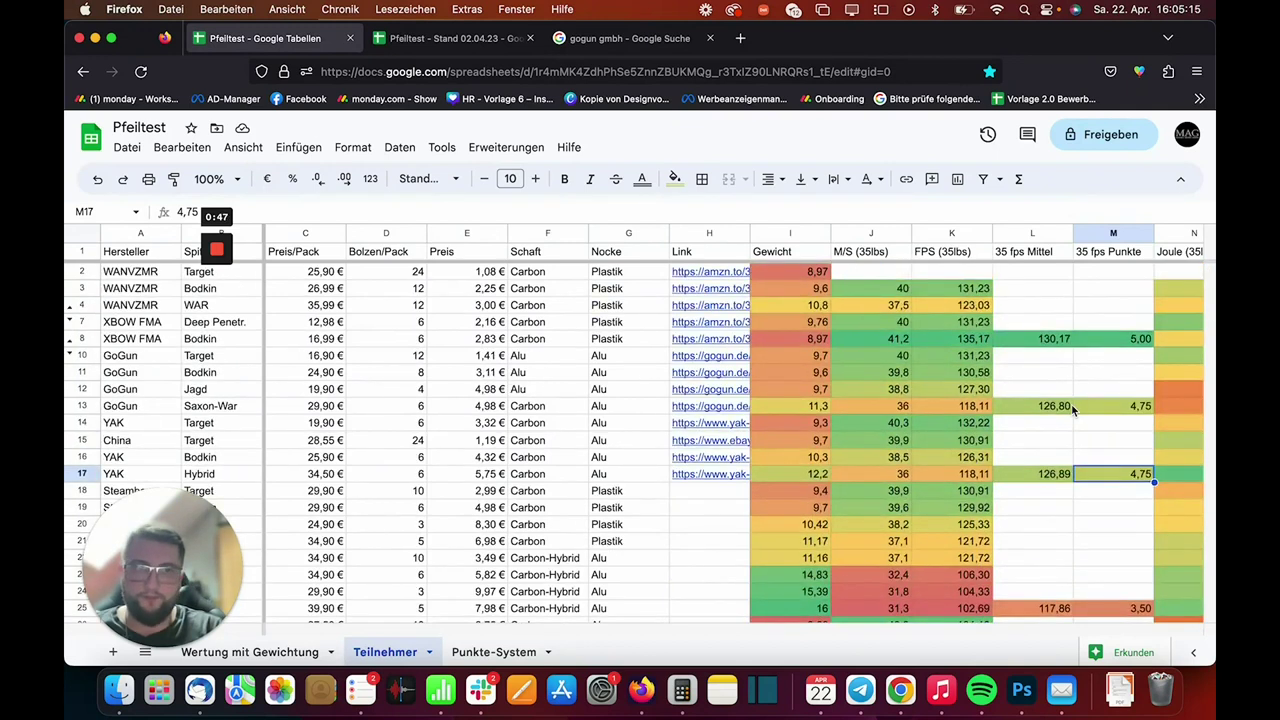
Step: Inspect the 35 fps Mittel formulas for XBOW FMA and GoGun and compare them with GoGun's 35 fps Punkte in row 13
click(1026, 342)
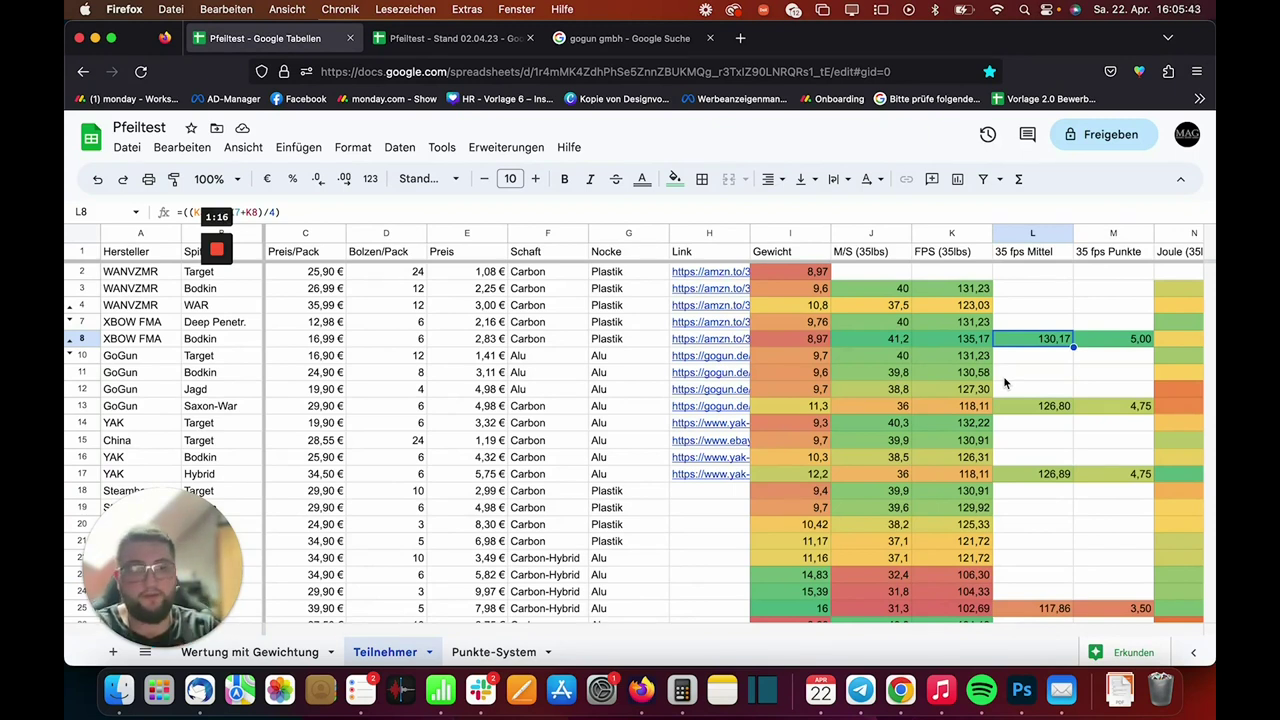
key(Right)
key(Down)
key(Down)
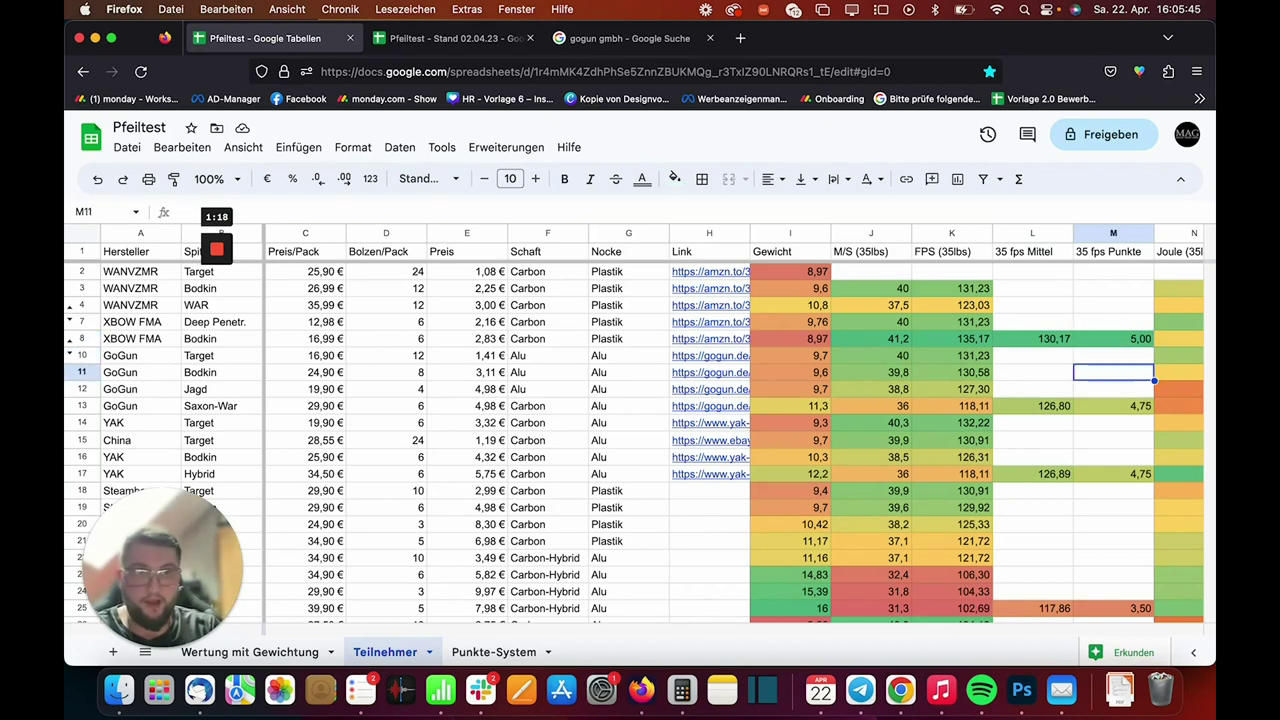
key(Down)
key(Down)
key(Left)
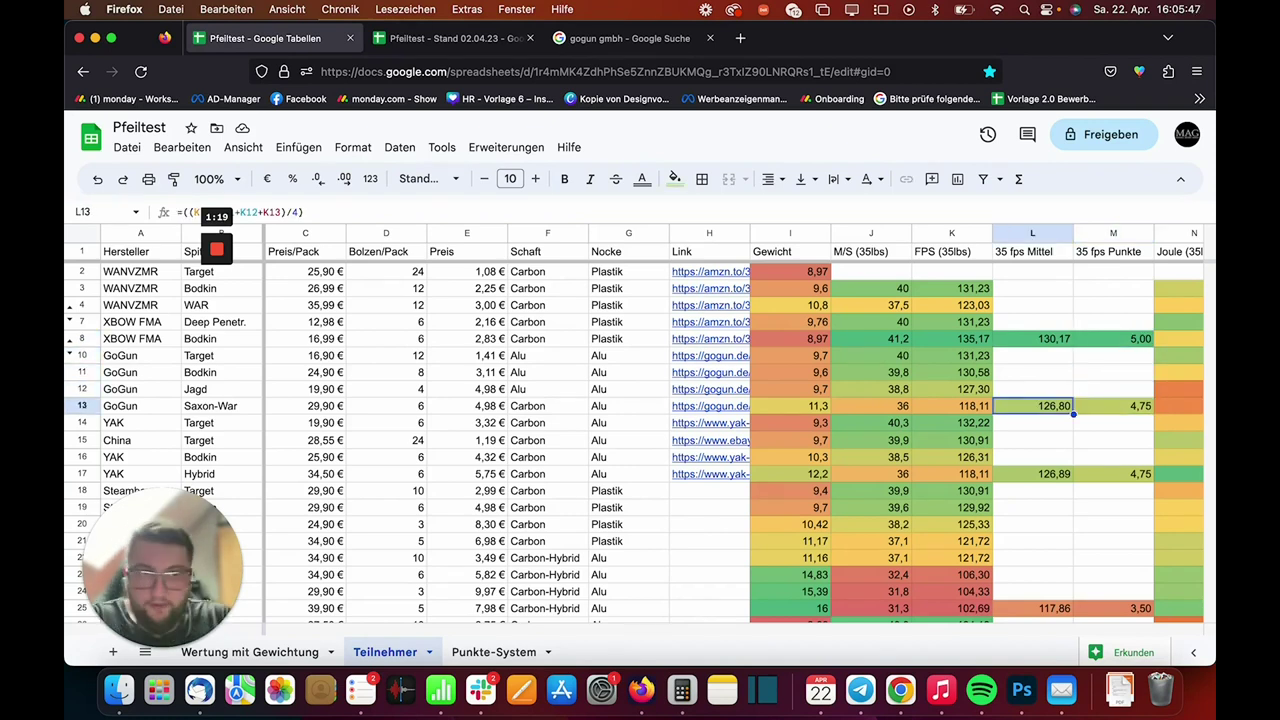
key(Right)
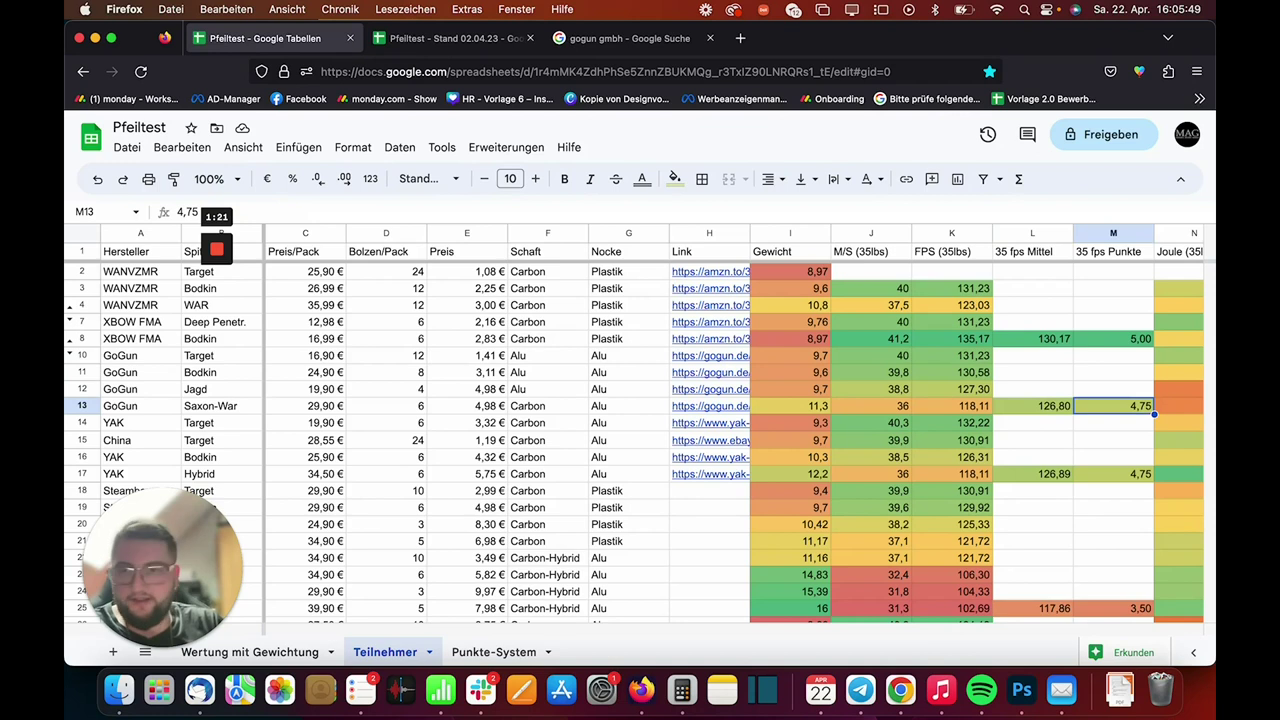
key(Left)
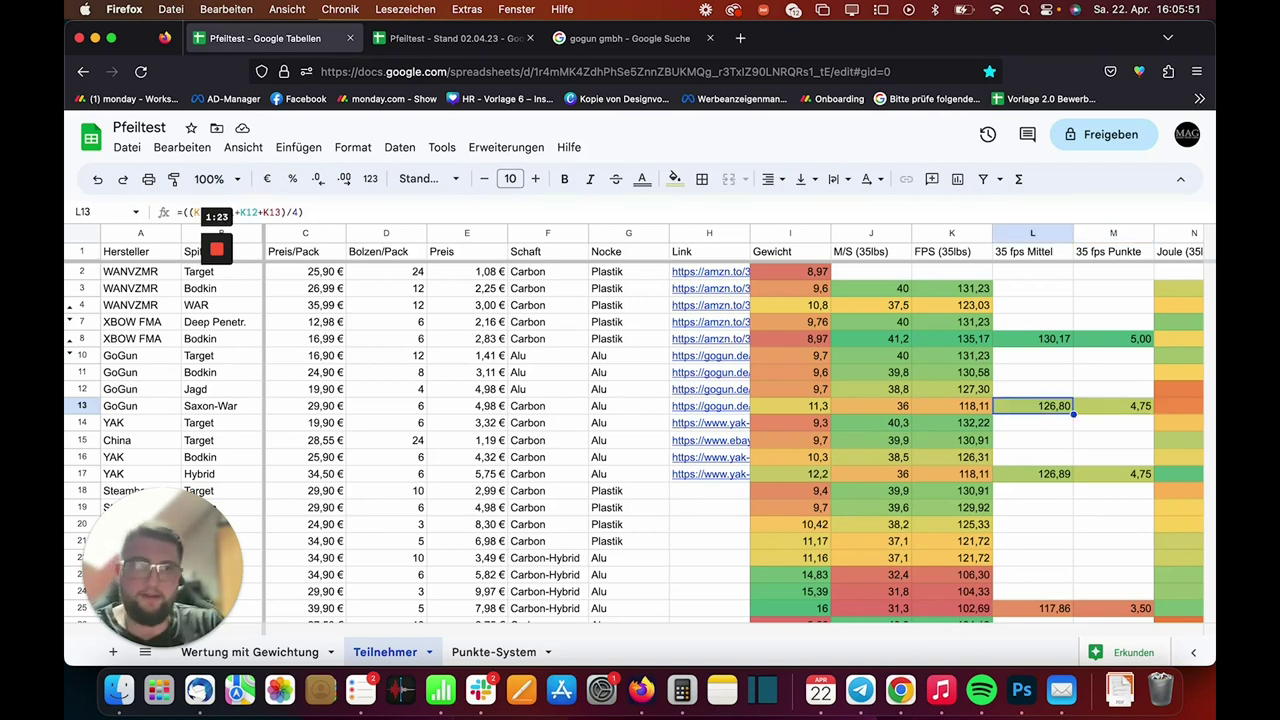
click(1113, 405)
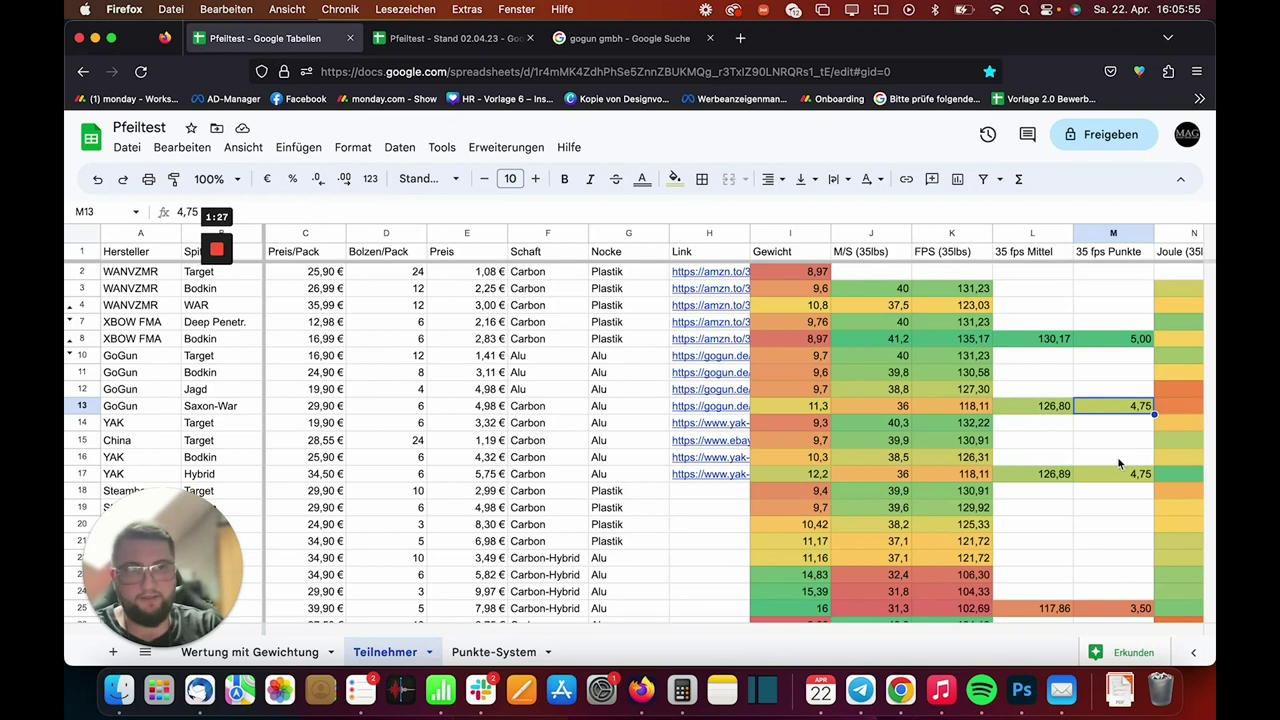
Step: Check the 35 fps Mittel formulas of YAK and Steambow in L17 and L25, along with YAK's points
scroll(1120, 464, down, 1)
click(1033, 459)
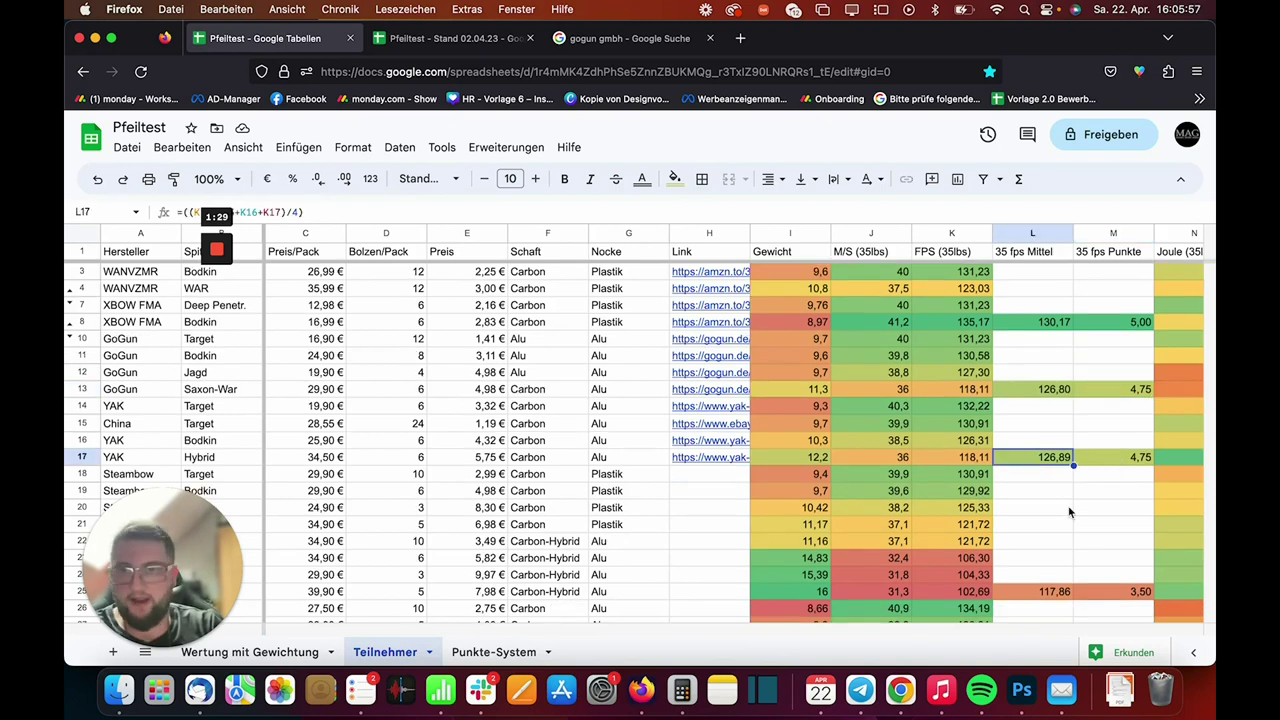
key(Right)
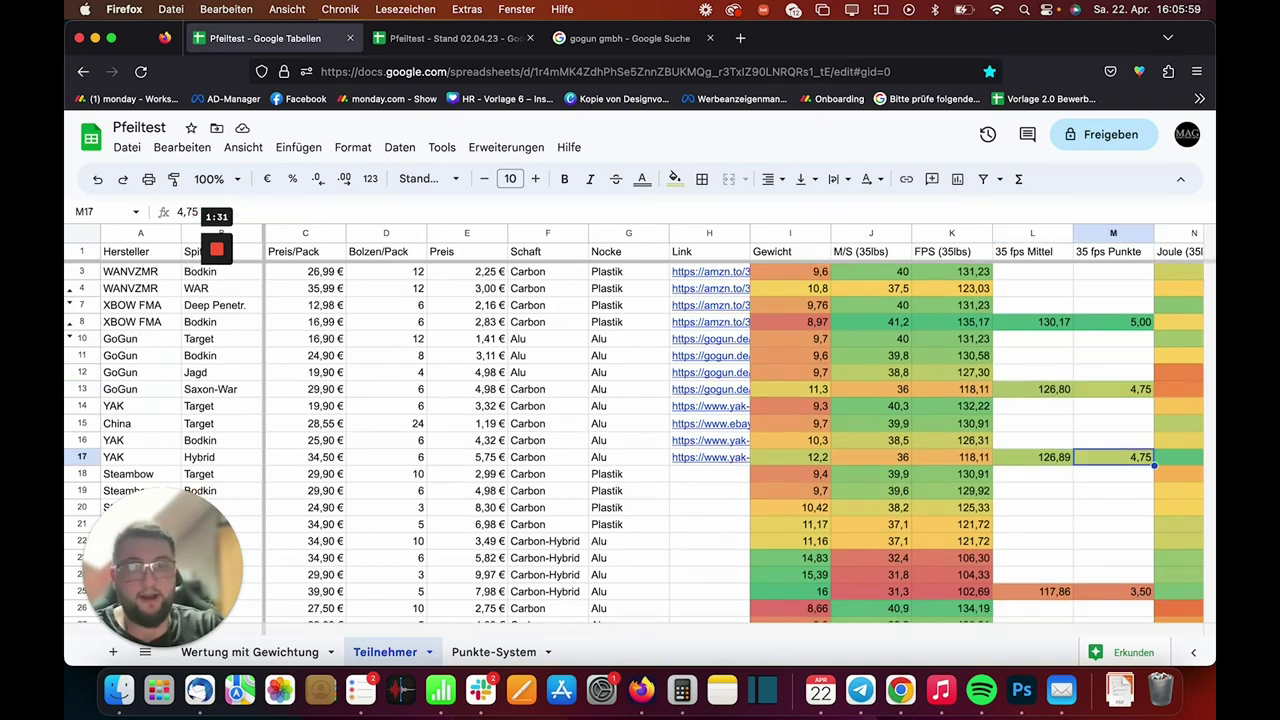
scroll(1014, 556, down, 2)
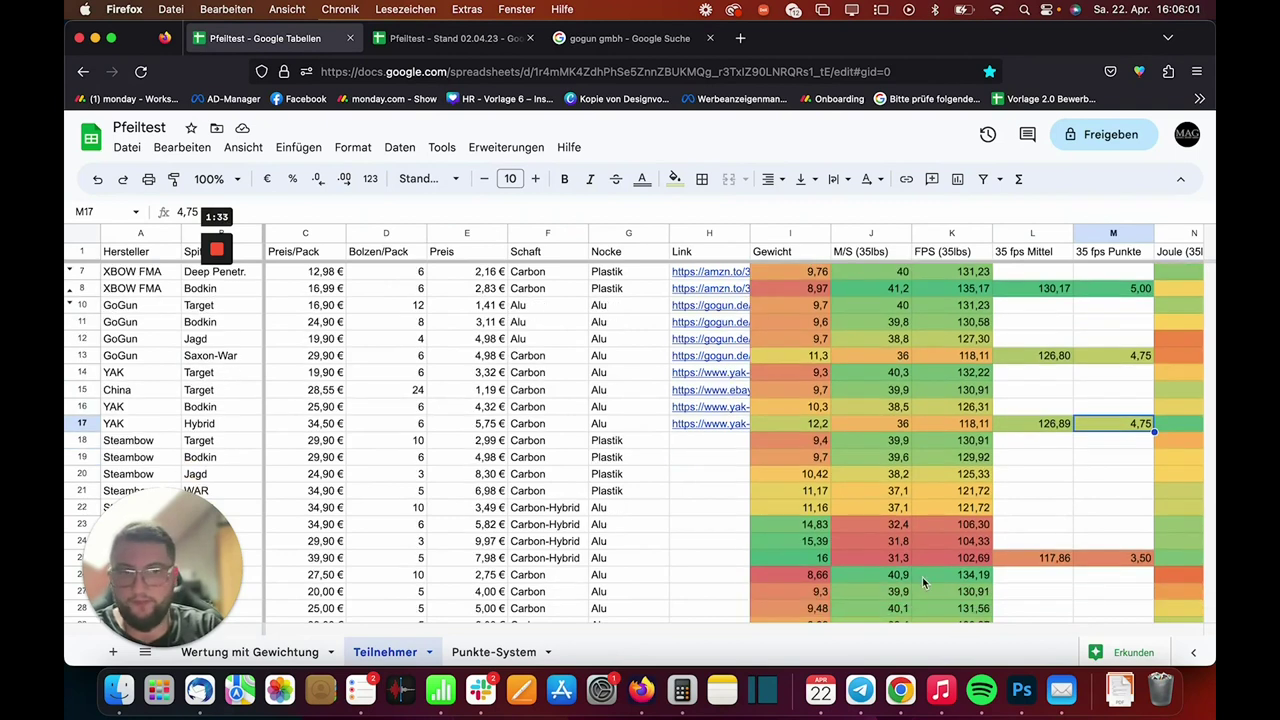
scroll(922, 577, down, 3)
click(1036, 495)
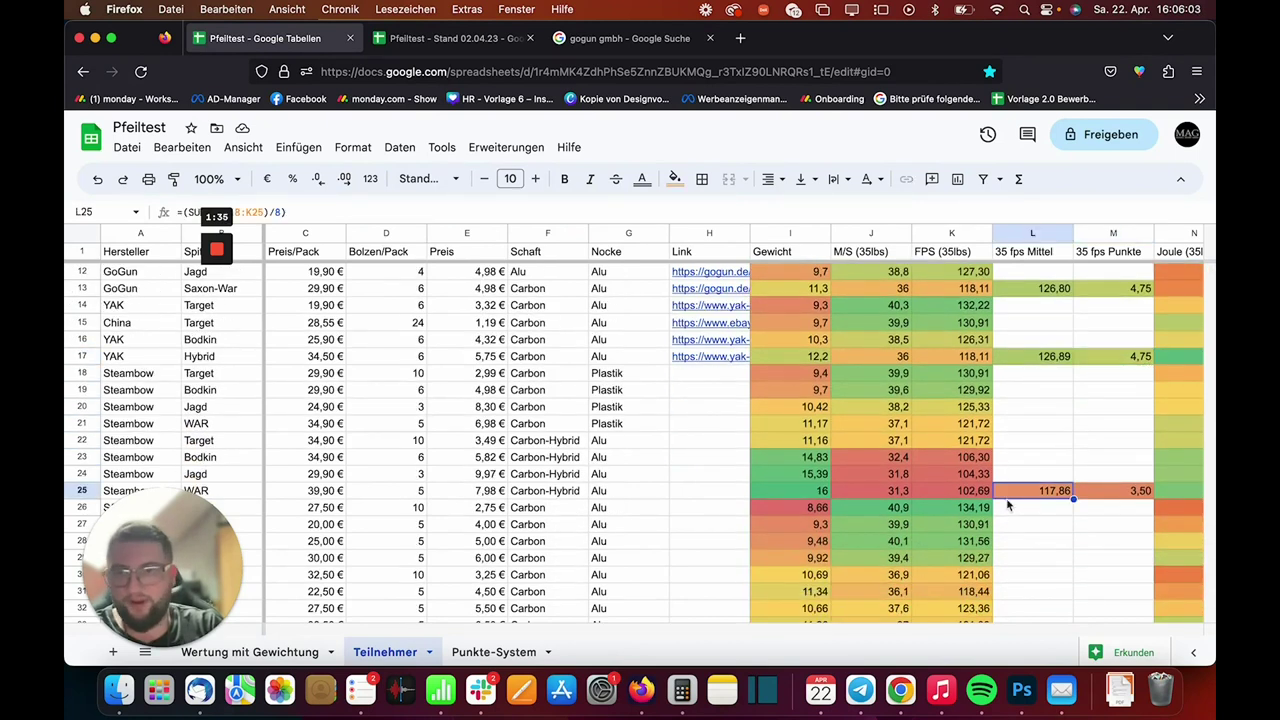
scroll(997, 494, up, 1)
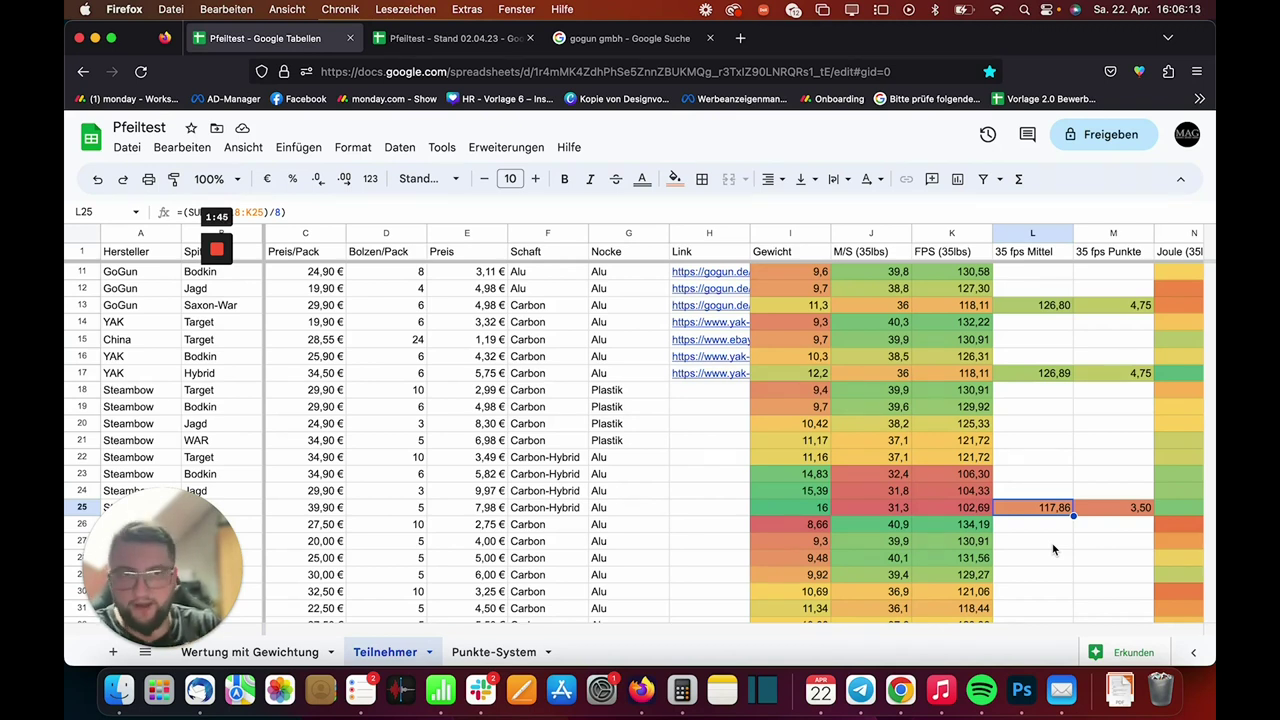
Step: Examine Steambow's M/S and FPS values in J18:K25, focusing on the Target, Bodkin and Jagd speeds in J18:J20
drag(873, 390, 870, 423)
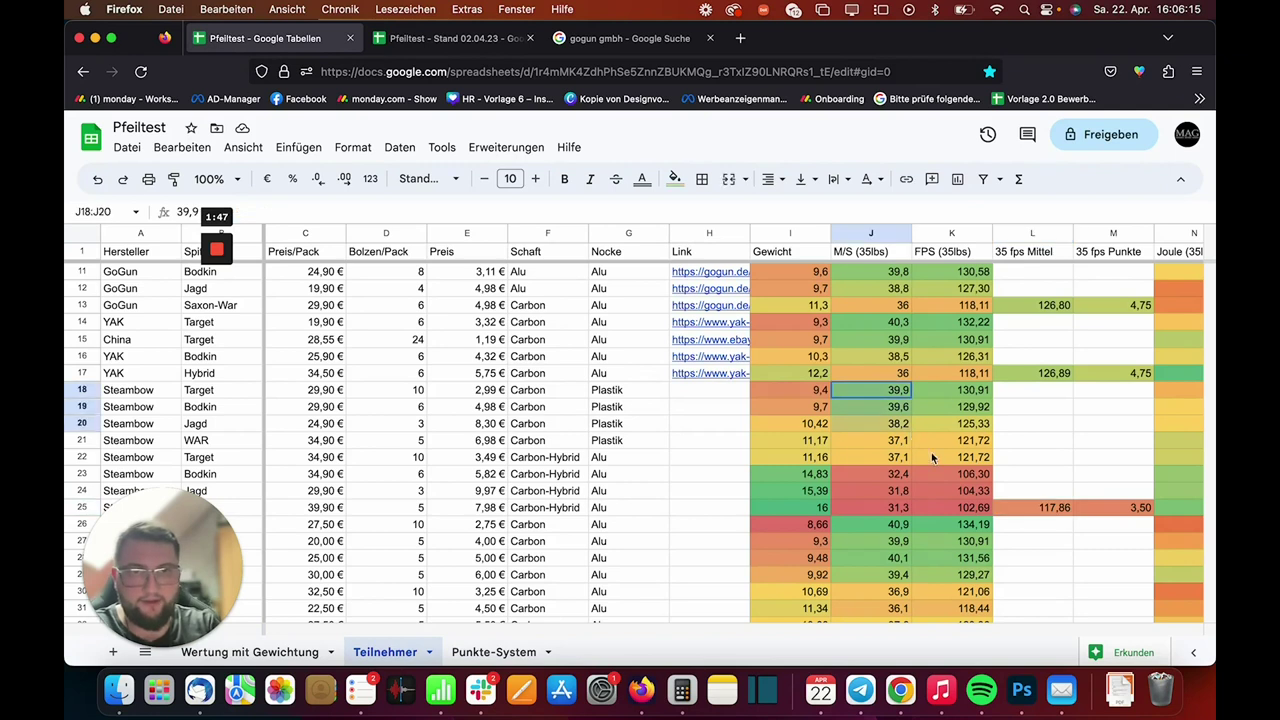
drag(932, 457, 965, 508)
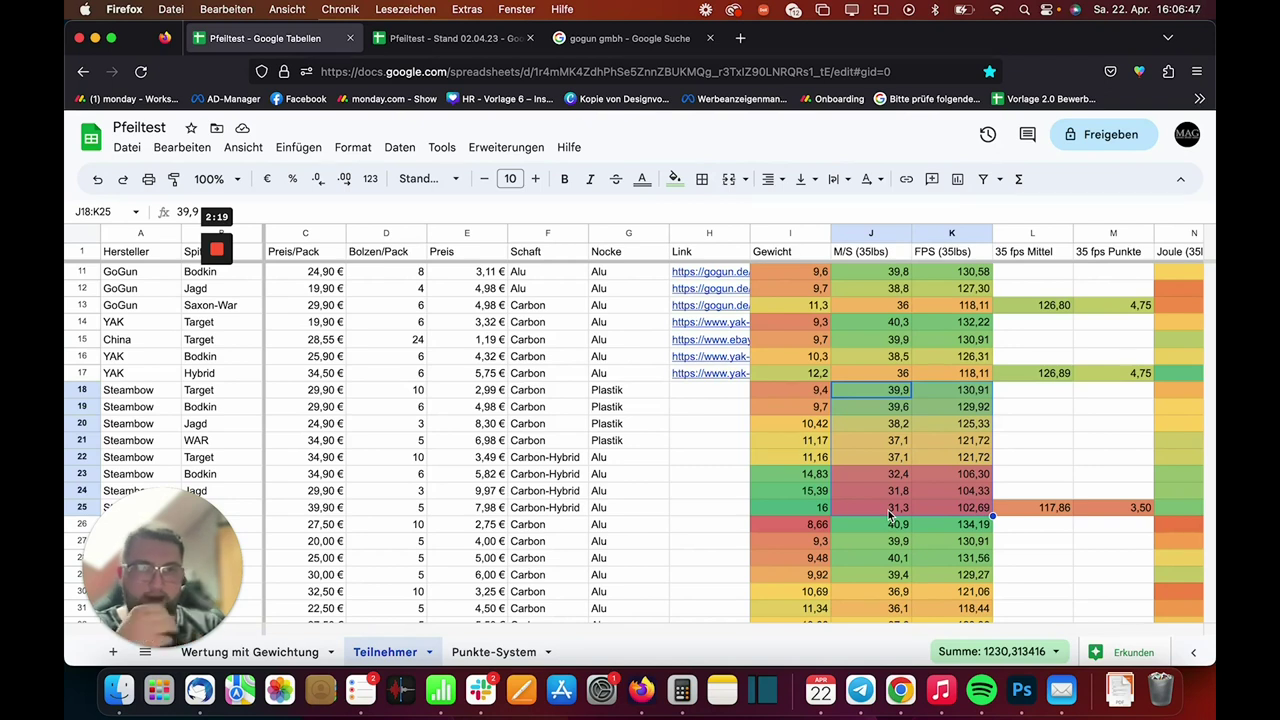
click(884, 410)
click(885, 393)
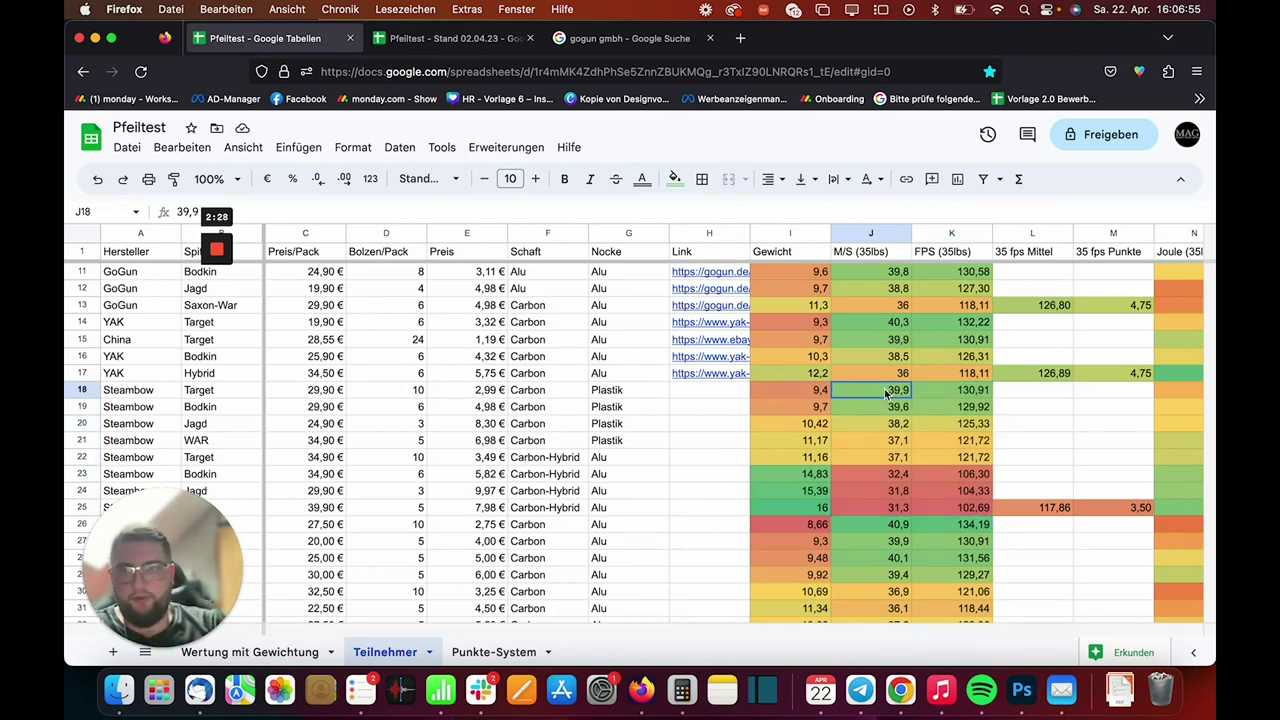
drag(885, 393, 886, 424)
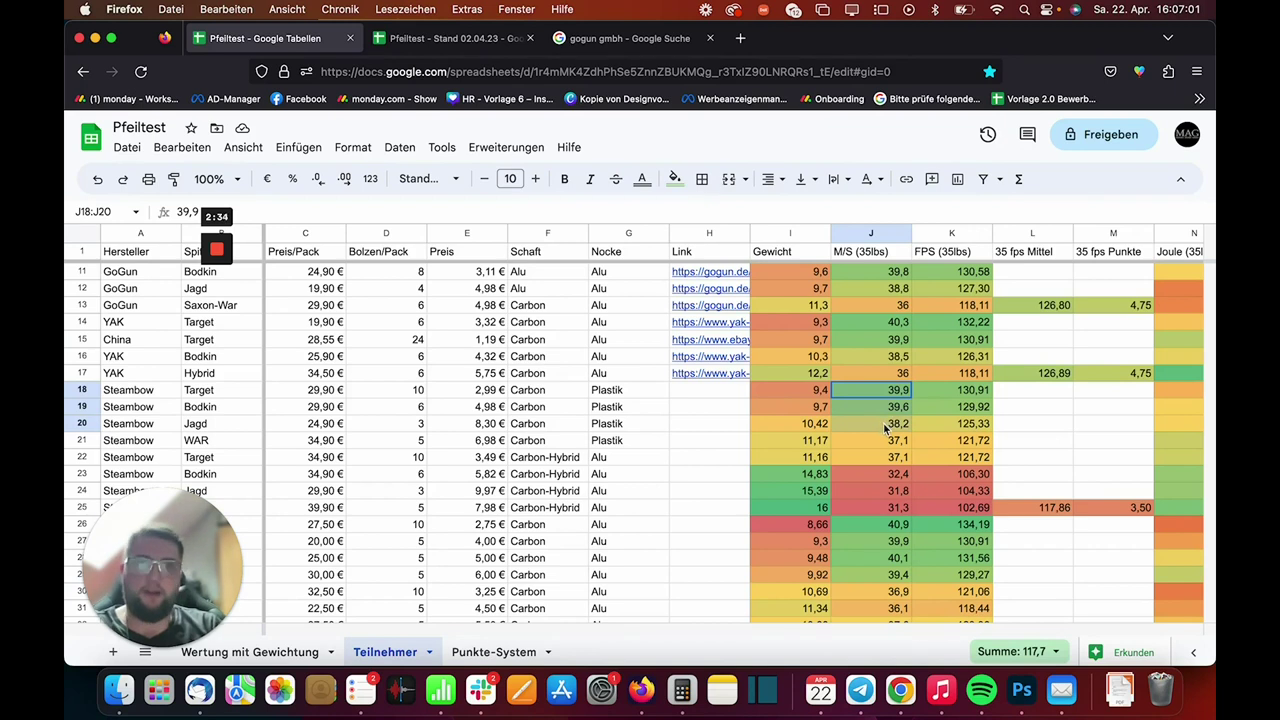
drag(885, 433, 885, 415)
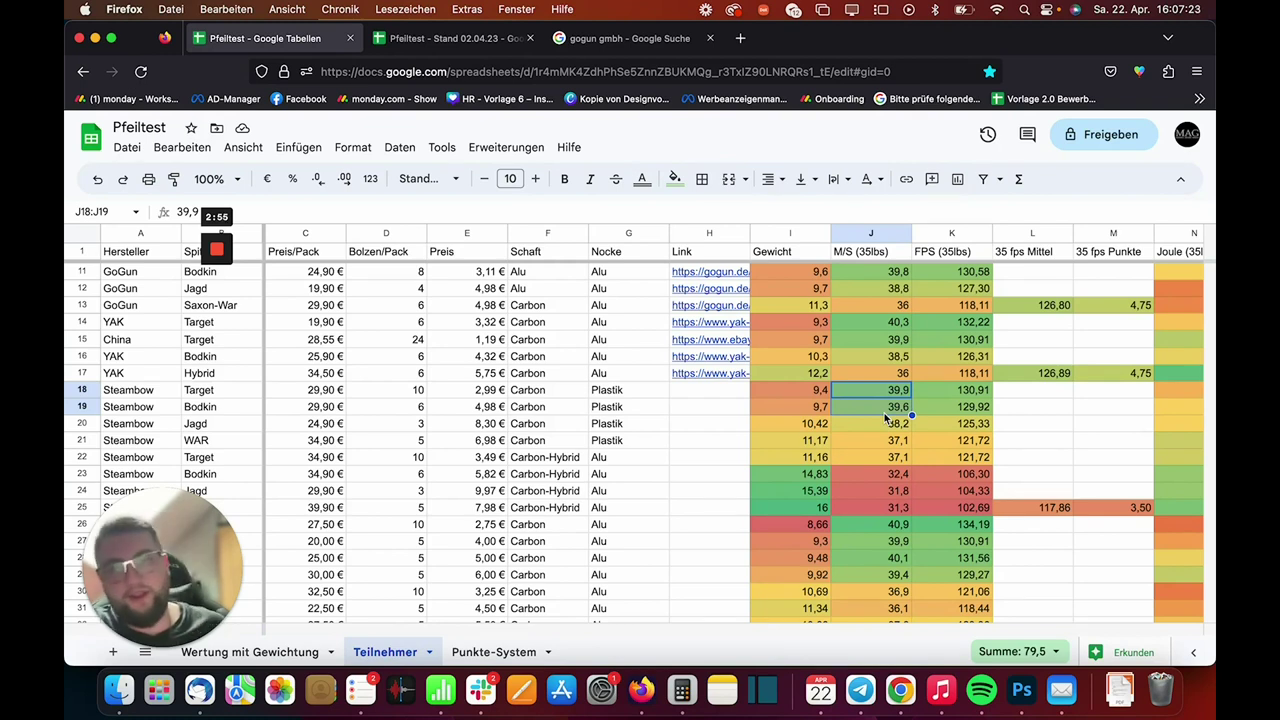
click(886, 406)
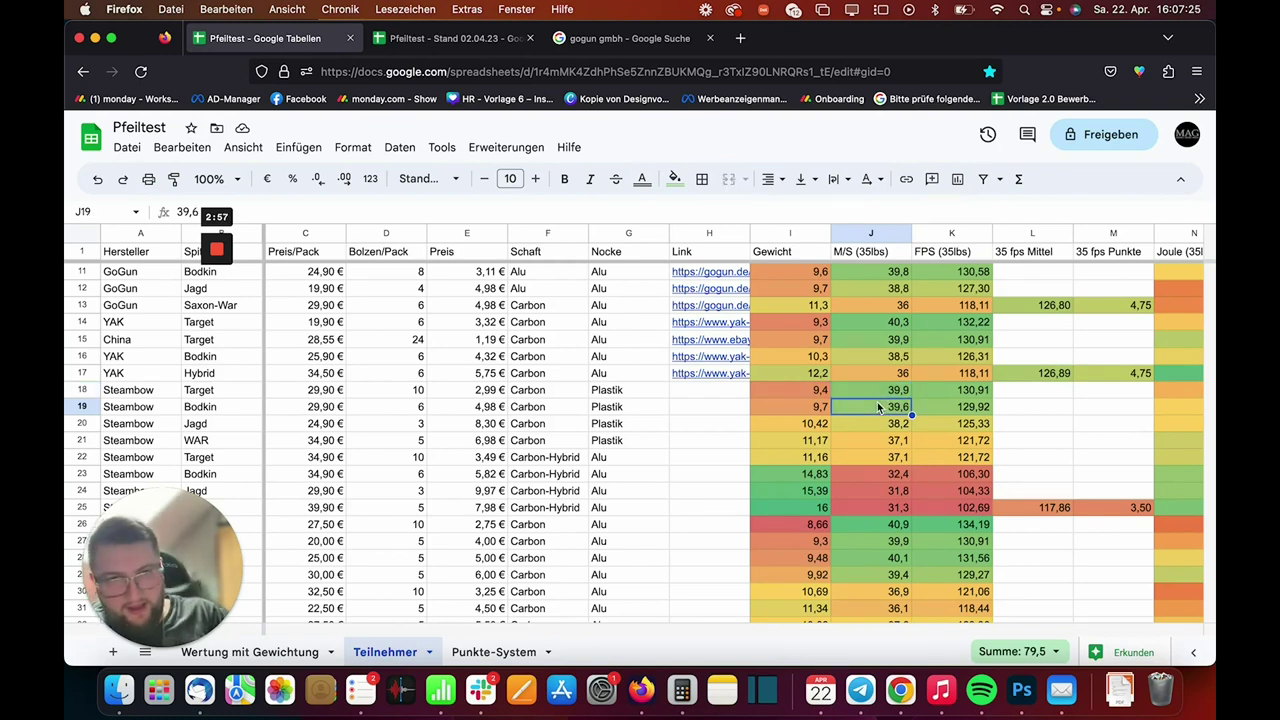
drag(884, 397, 884, 410)
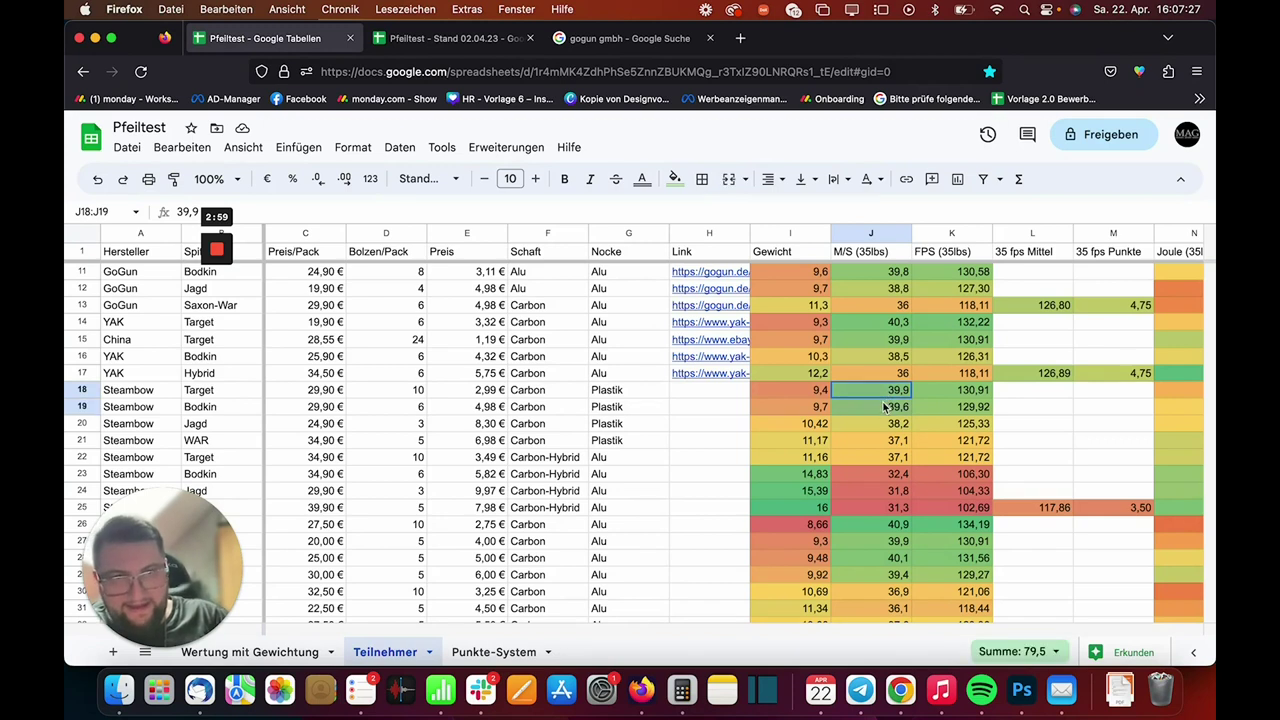
Step: Compare Steambow's 35 fps Punkte in M25 with its FPS points on the Wertung mit Gewichtung sheet
click(1130, 511)
scroll(1130, 514, down, 1)
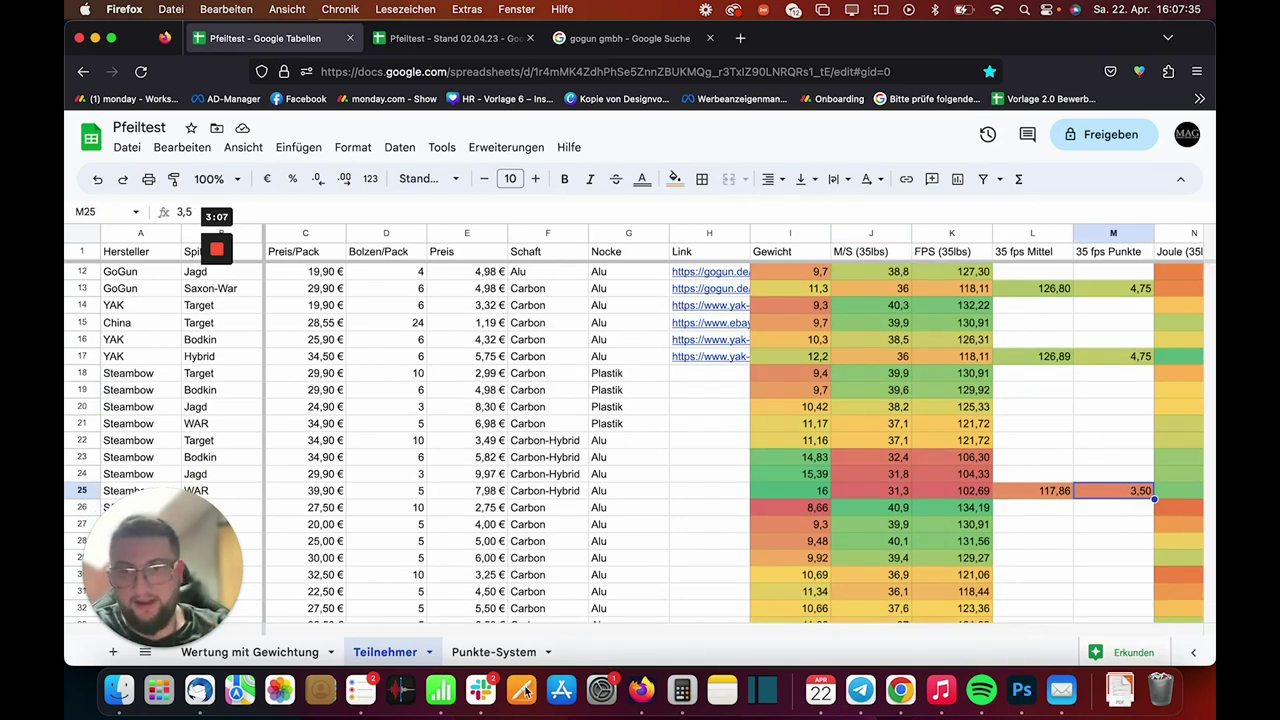
click(275, 652)
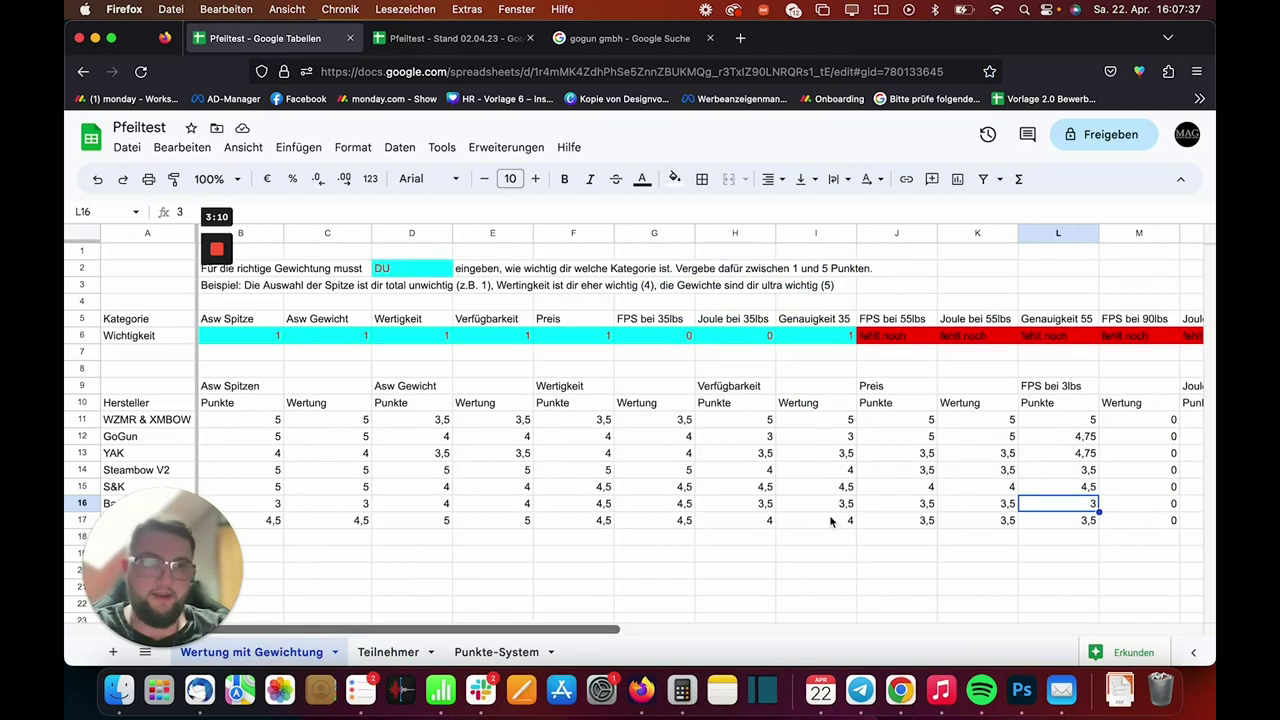
click(1078, 472)
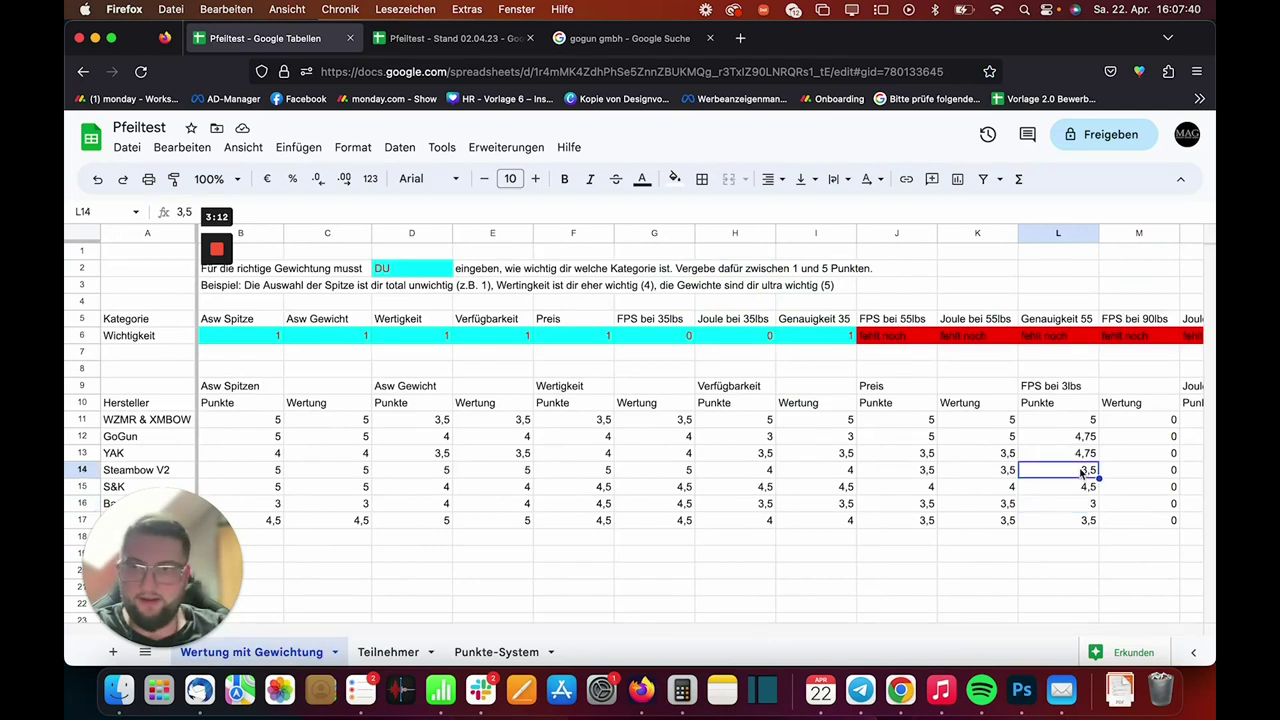
Step: Return to the Teilnehmer sheet and inspect the 35 fps Punkte and Mittel formula of S&K in row 37
click(386, 652)
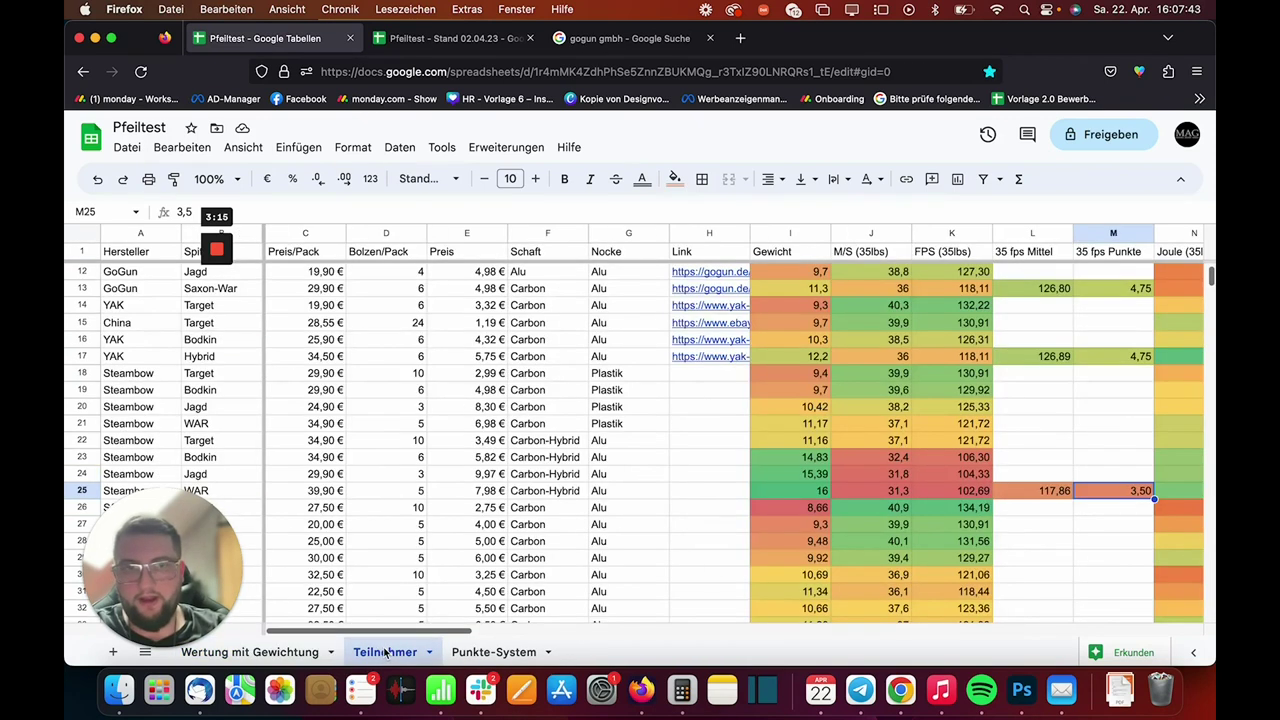
scroll(870, 546, down, 7)
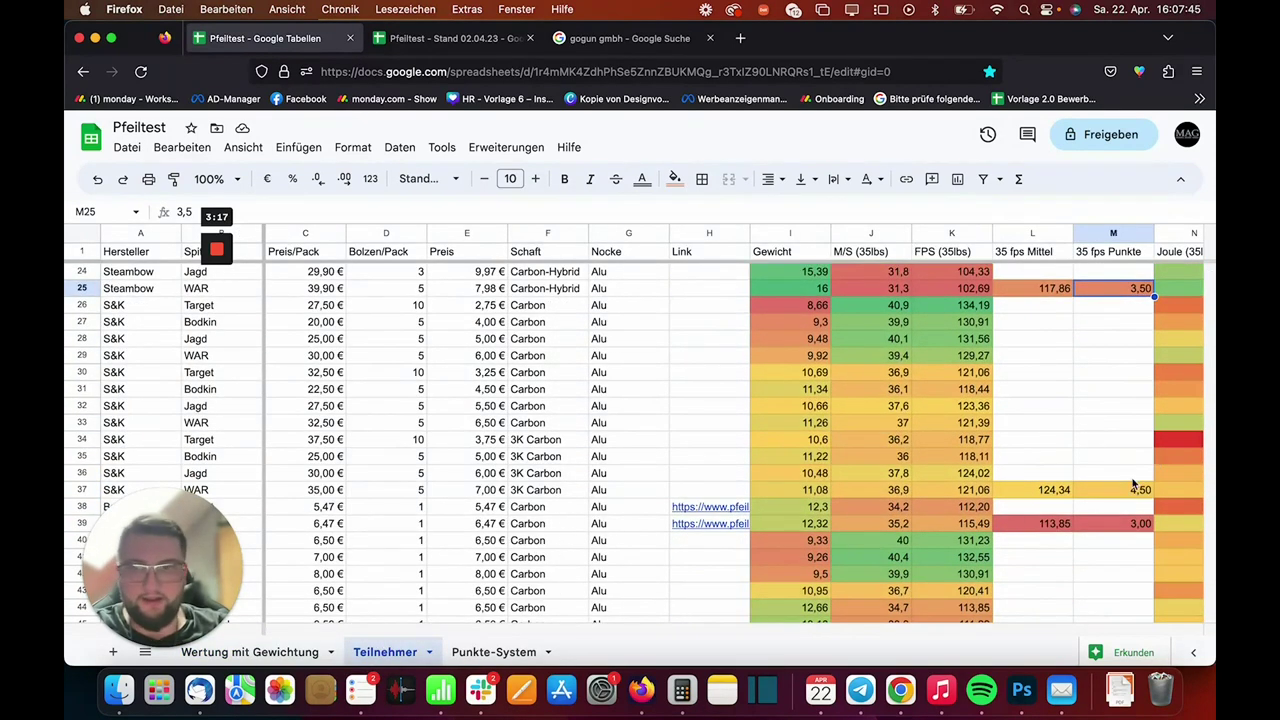
click(1089, 489)
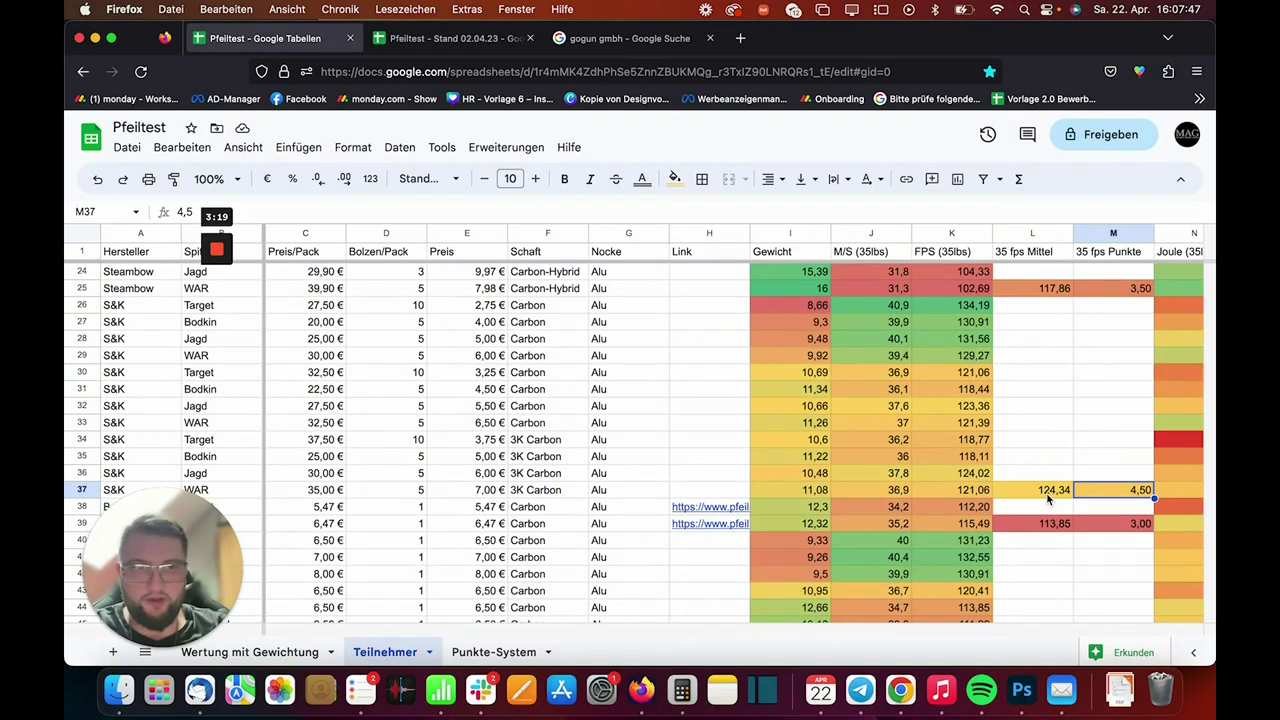
click(1048, 495)
scroll(953, 489, up, 1)
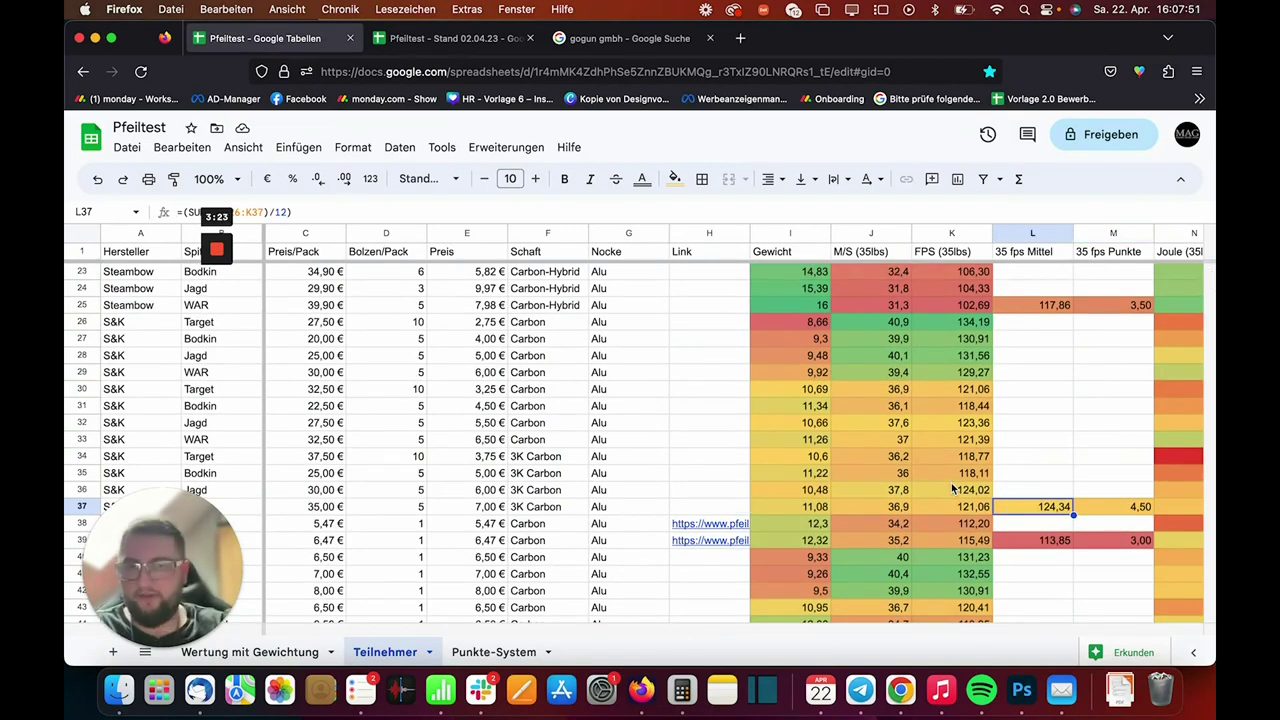
scroll(857, 446, up, 1)
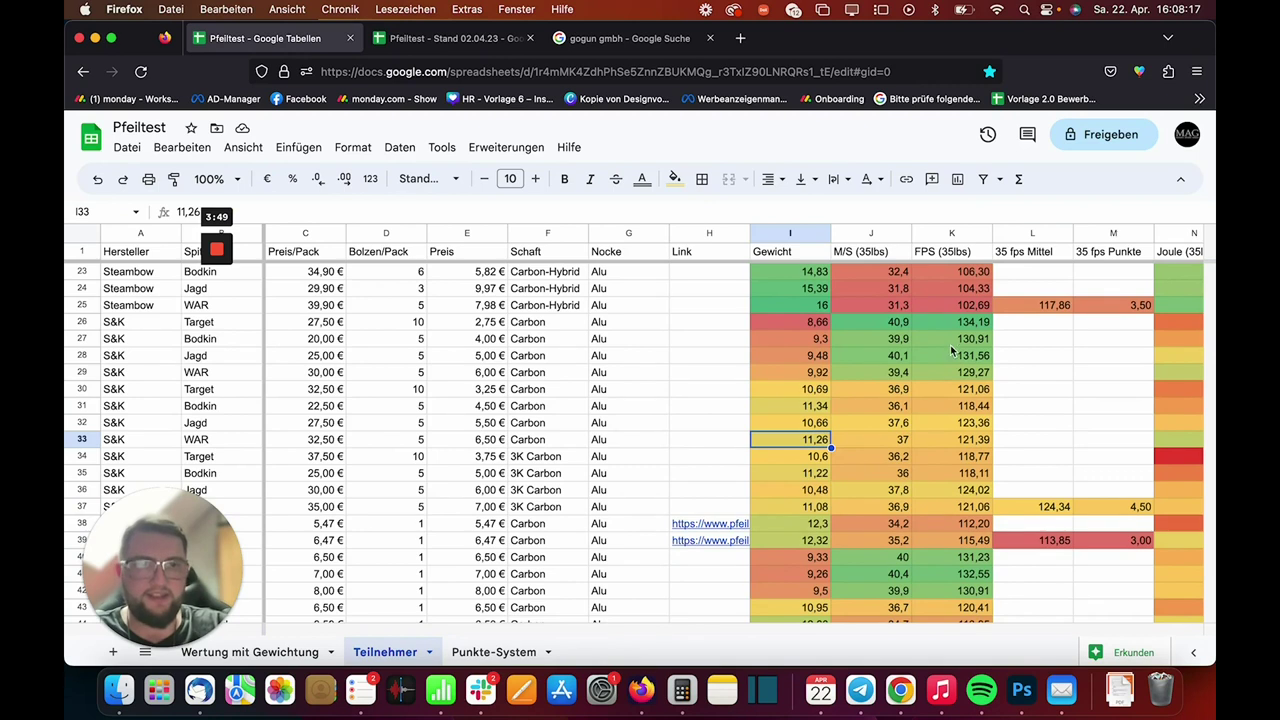
Step: Compare the M/S speed of the S&K Target bolt in J26 with the bolts in the sheet's first rows
click(891, 325)
scroll(970, 372, up, 5)
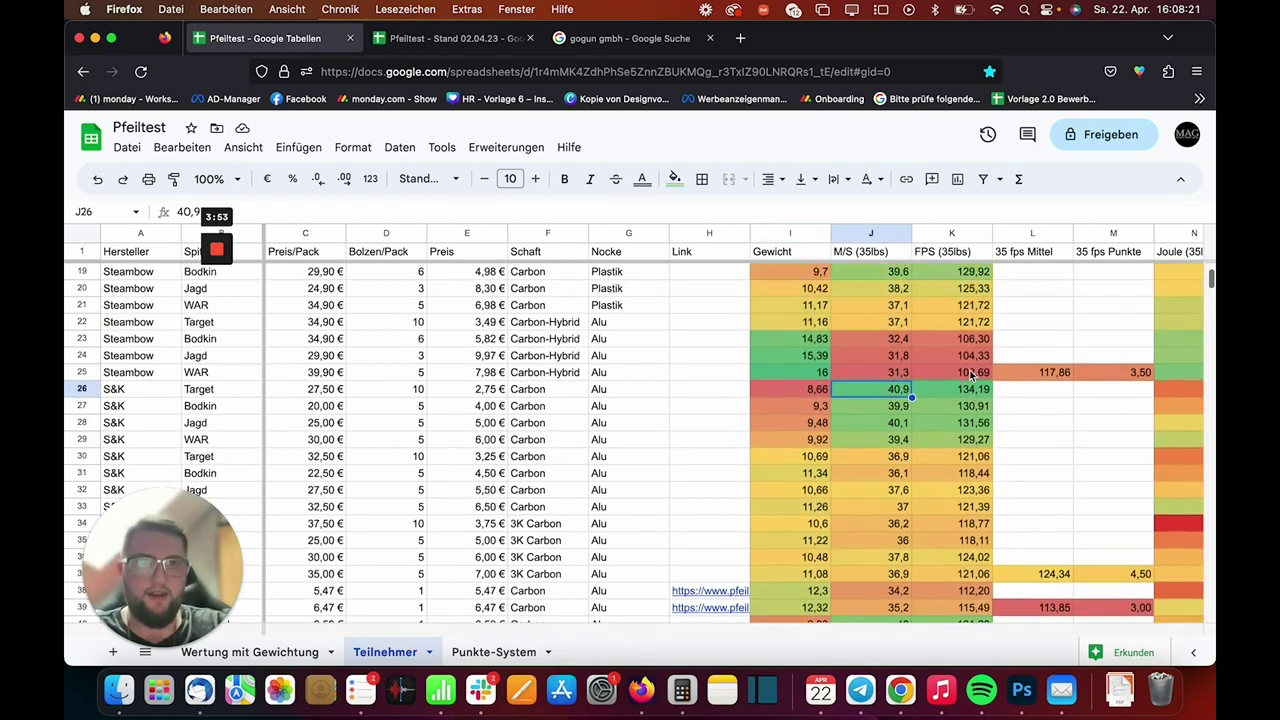
scroll(970, 372, up, 3)
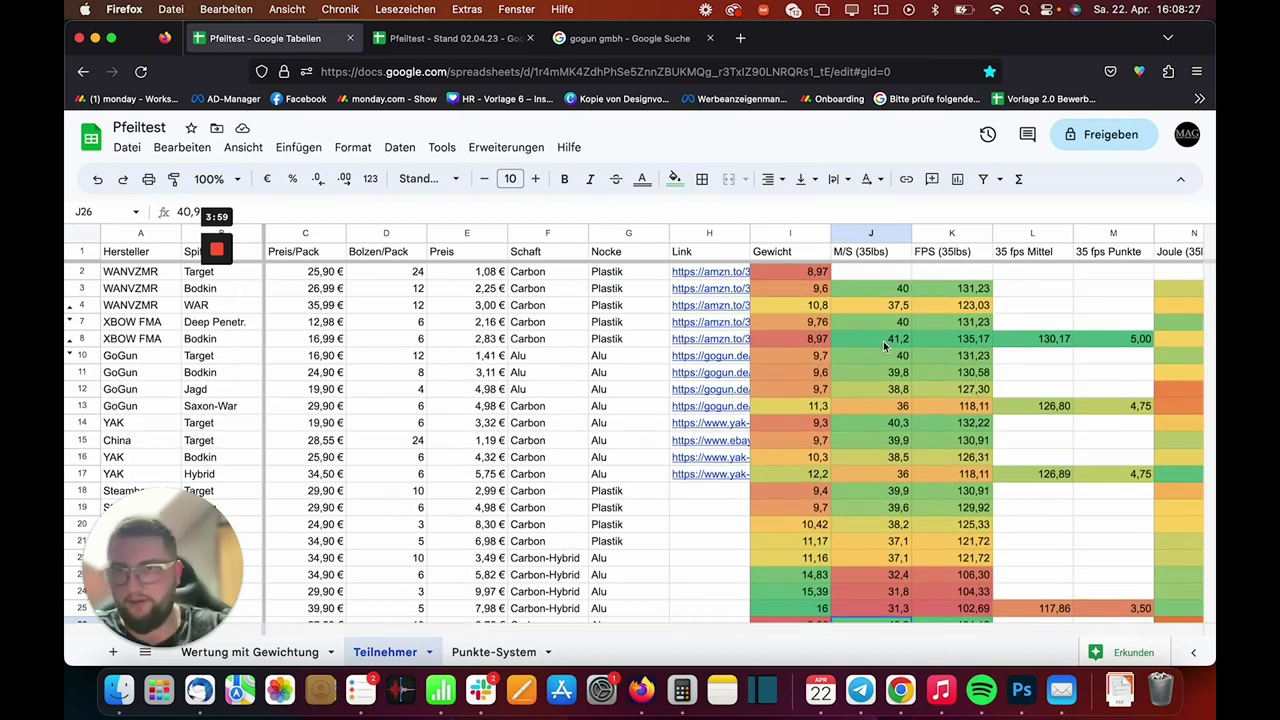
Step: Inspect Baale's 35 fps Mittel formula in L39 and its 35 fps Punkte in M39
scroll(883, 341, down, 7)
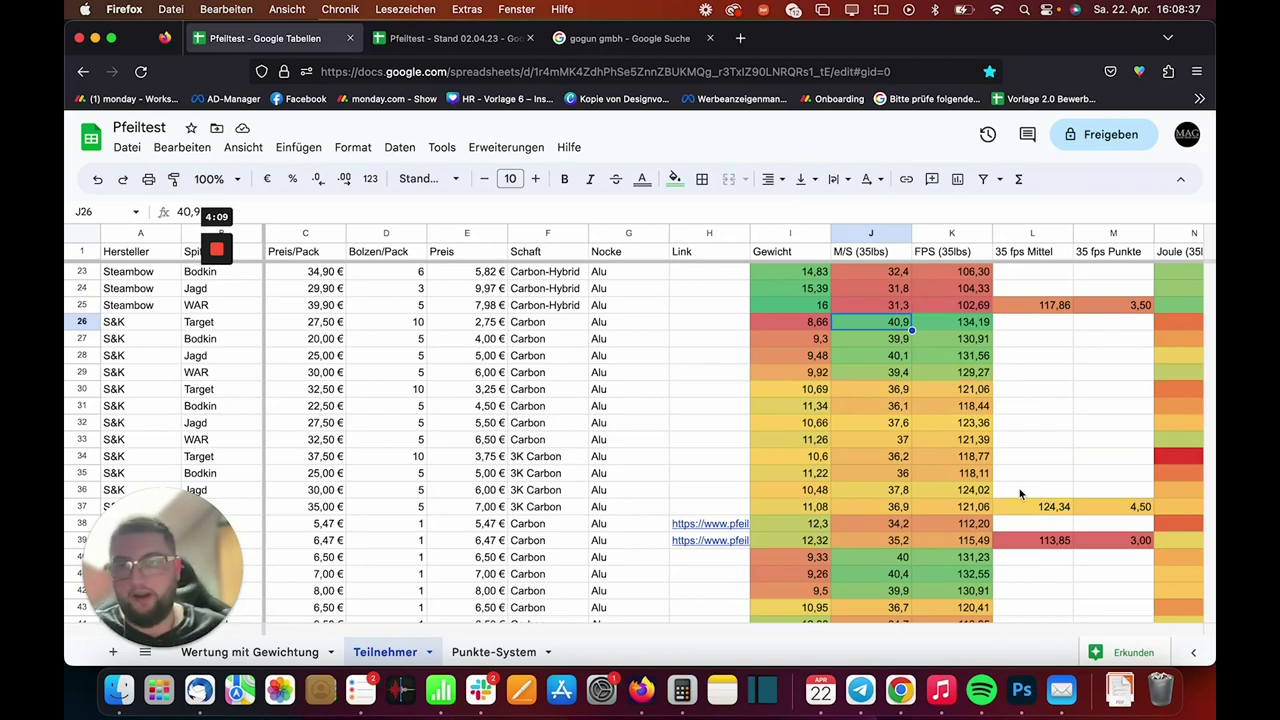
scroll(1019, 488, down, 3)
click(1046, 483)
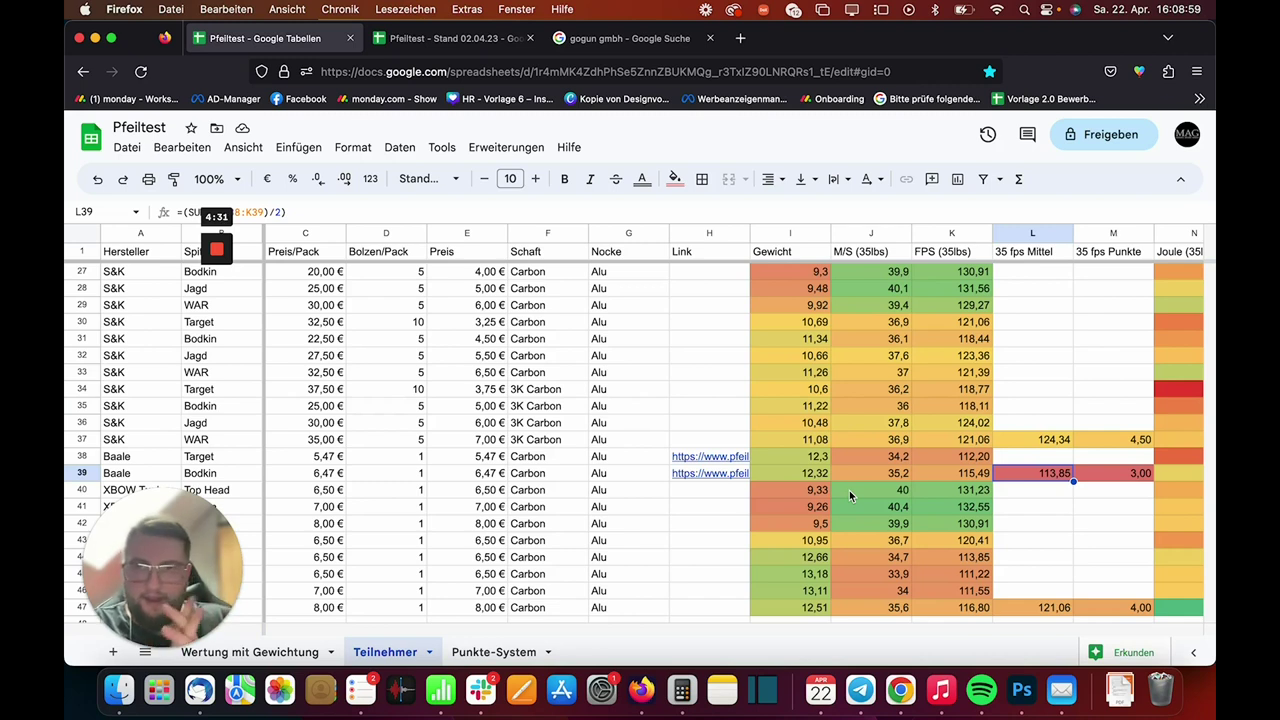
key(Right)
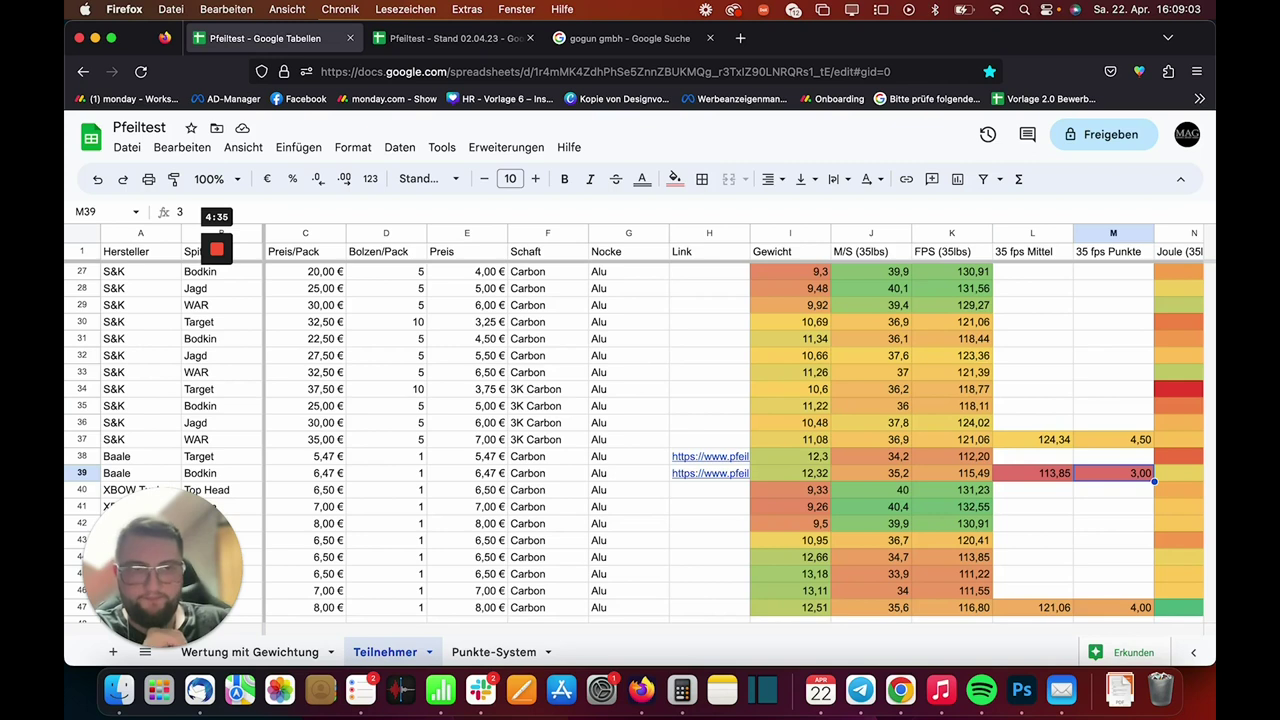
Step: Inspect XBOW Tuning's 35 fps Mittel formula in L47 and its 35 fps Punkte in M47
scroll(977, 527, down, 5)
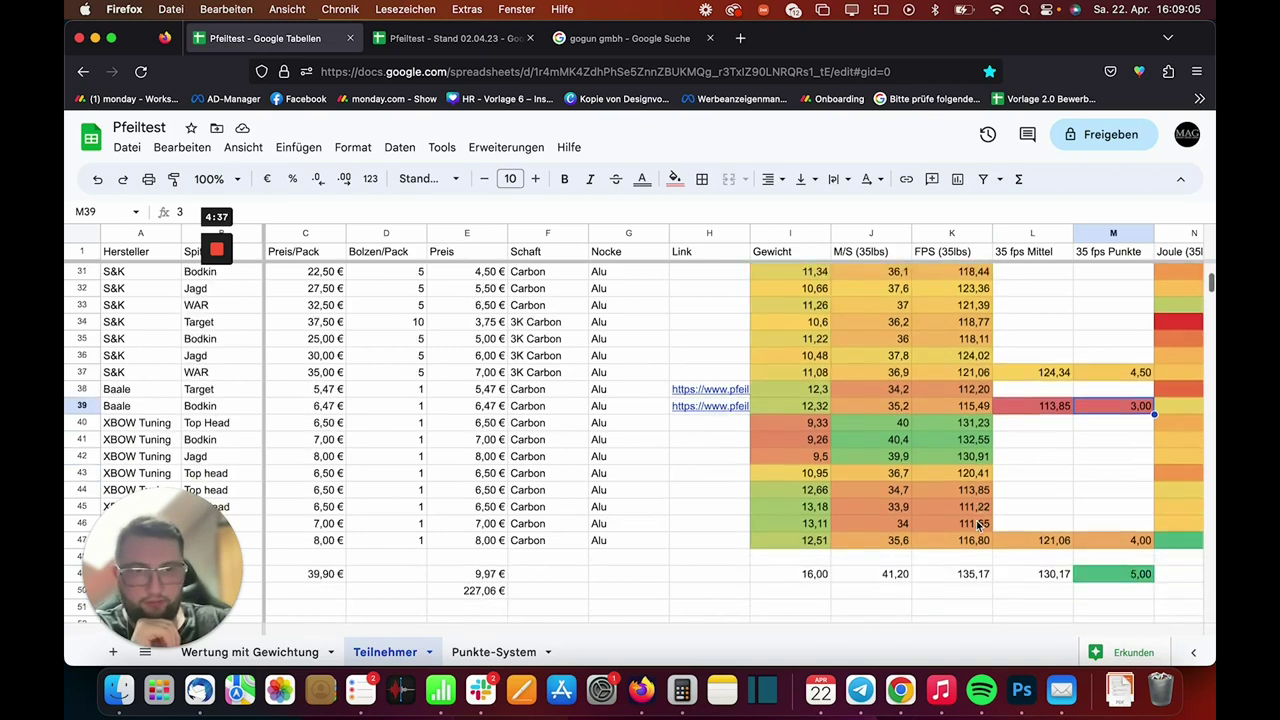
click(1050, 496)
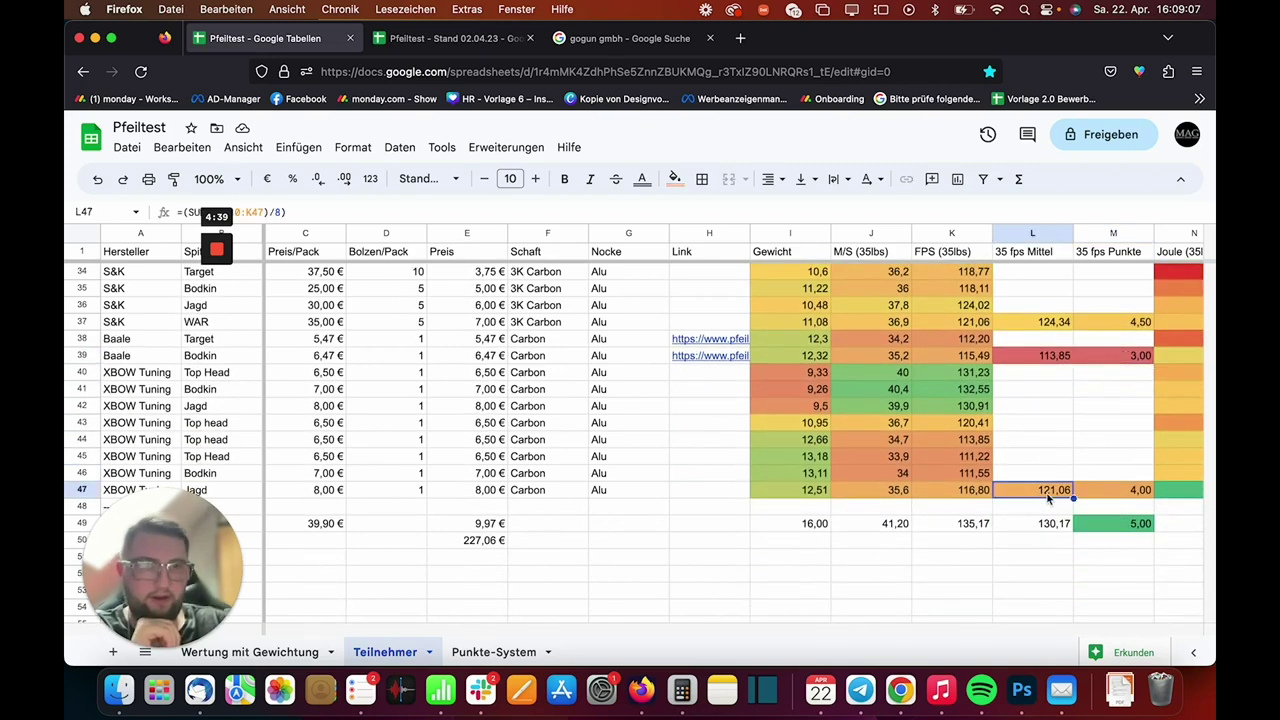
scroll(1035, 527, down, 1)
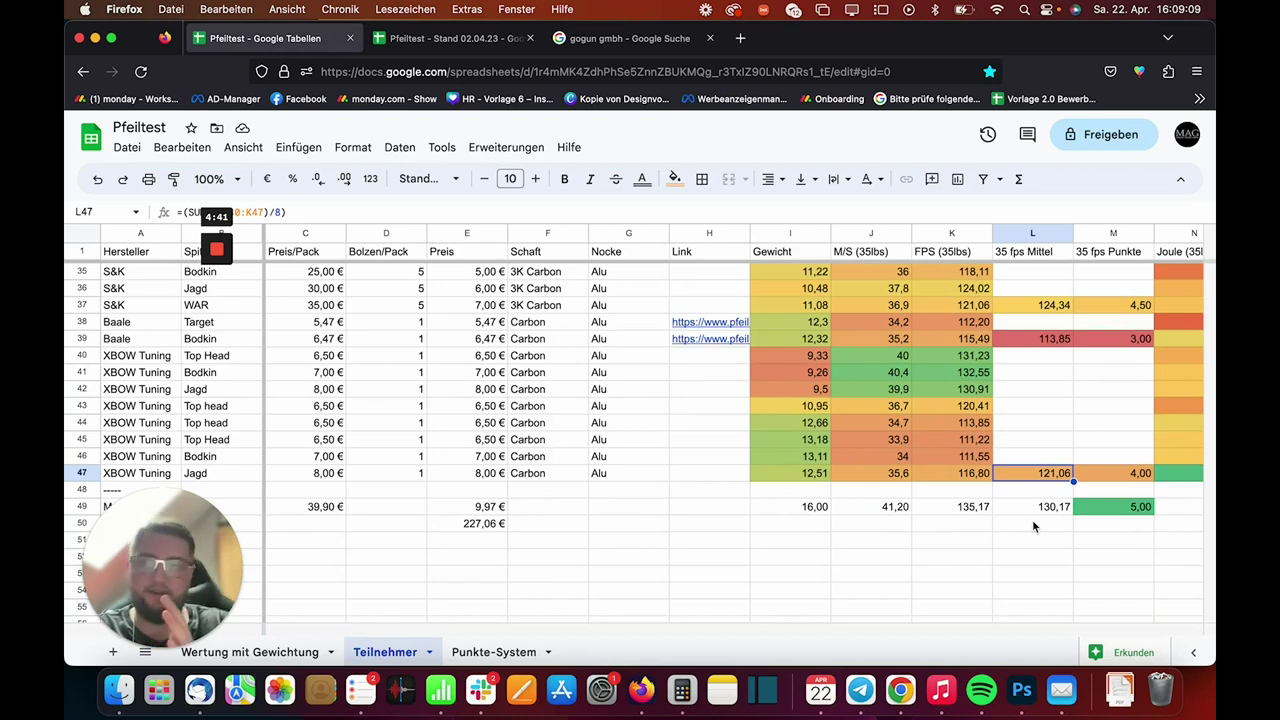
key(Right)
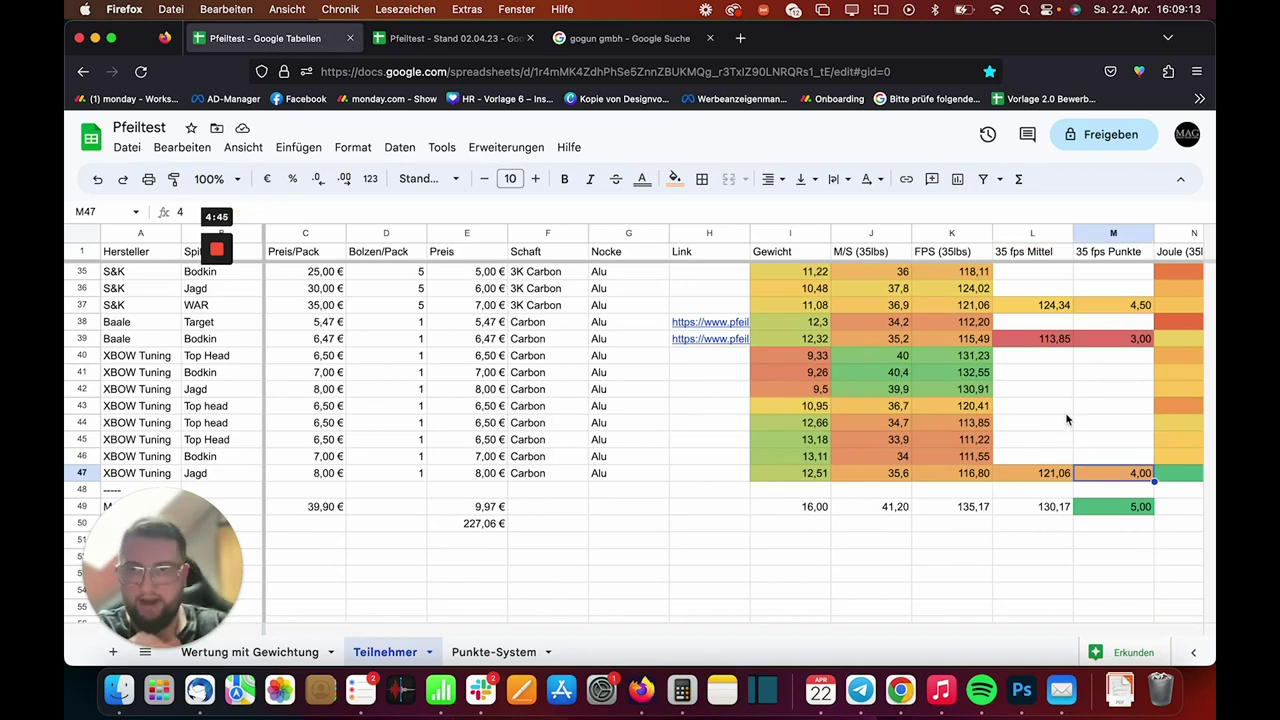
scroll(1066, 419, up, 1)
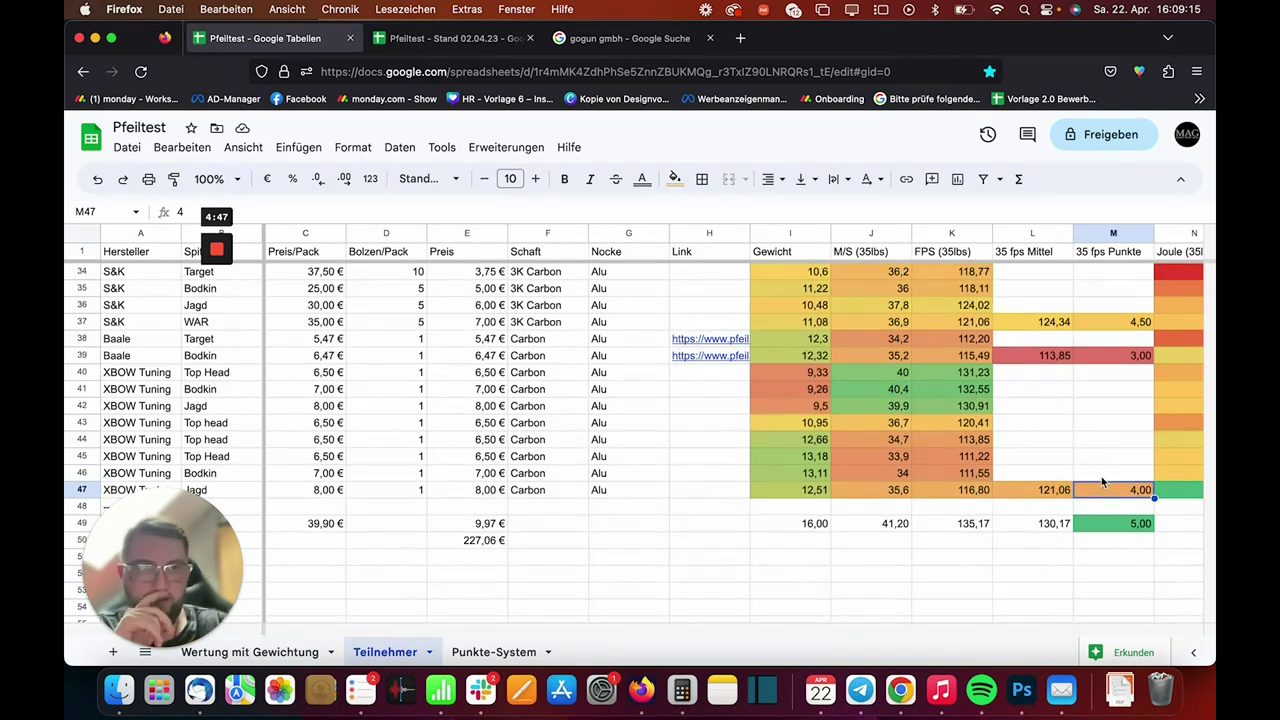
scroll(1101, 476, up, 3)
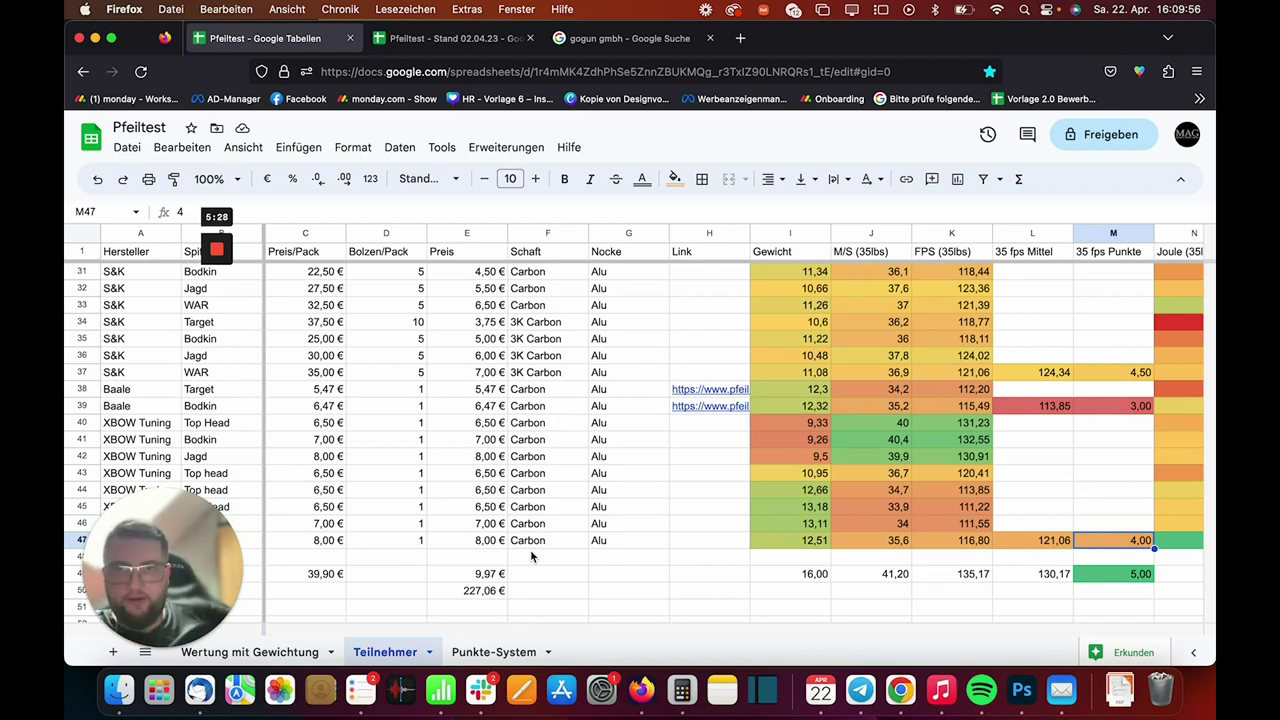
click(480, 407)
key(super+c)
key(Escape)
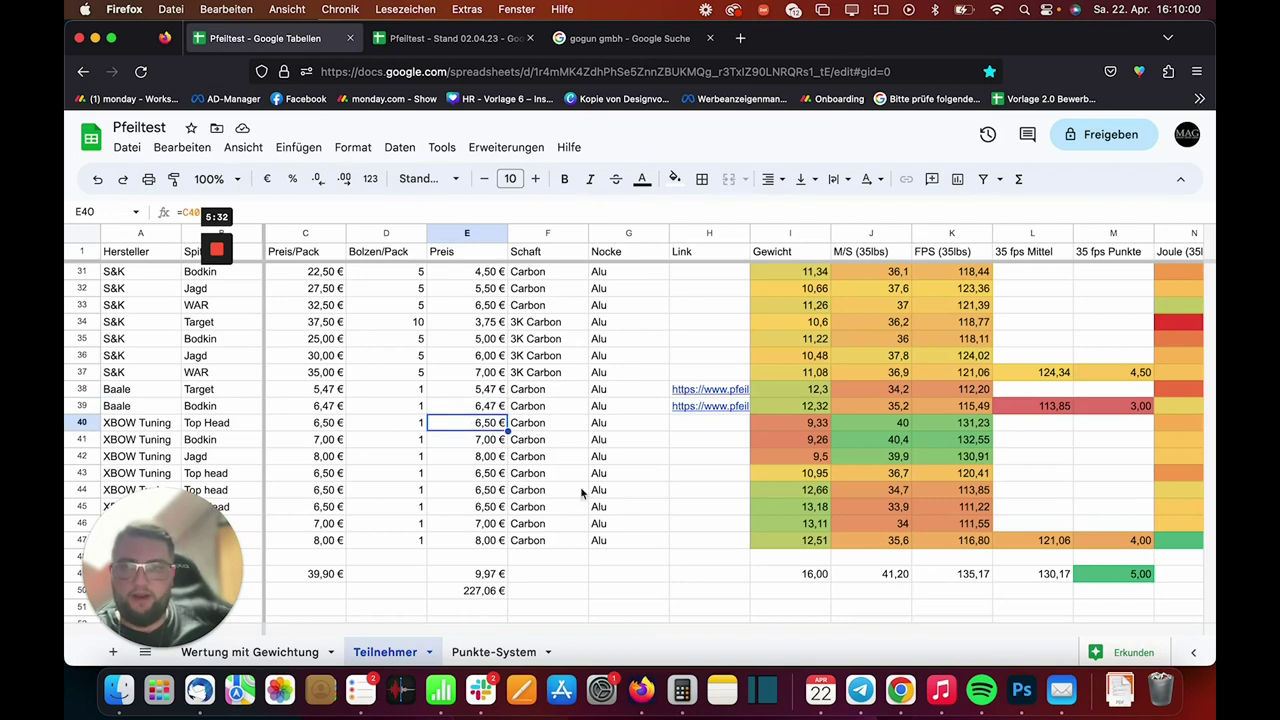
click(616, 509)
scroll(616, 517, up, 1)
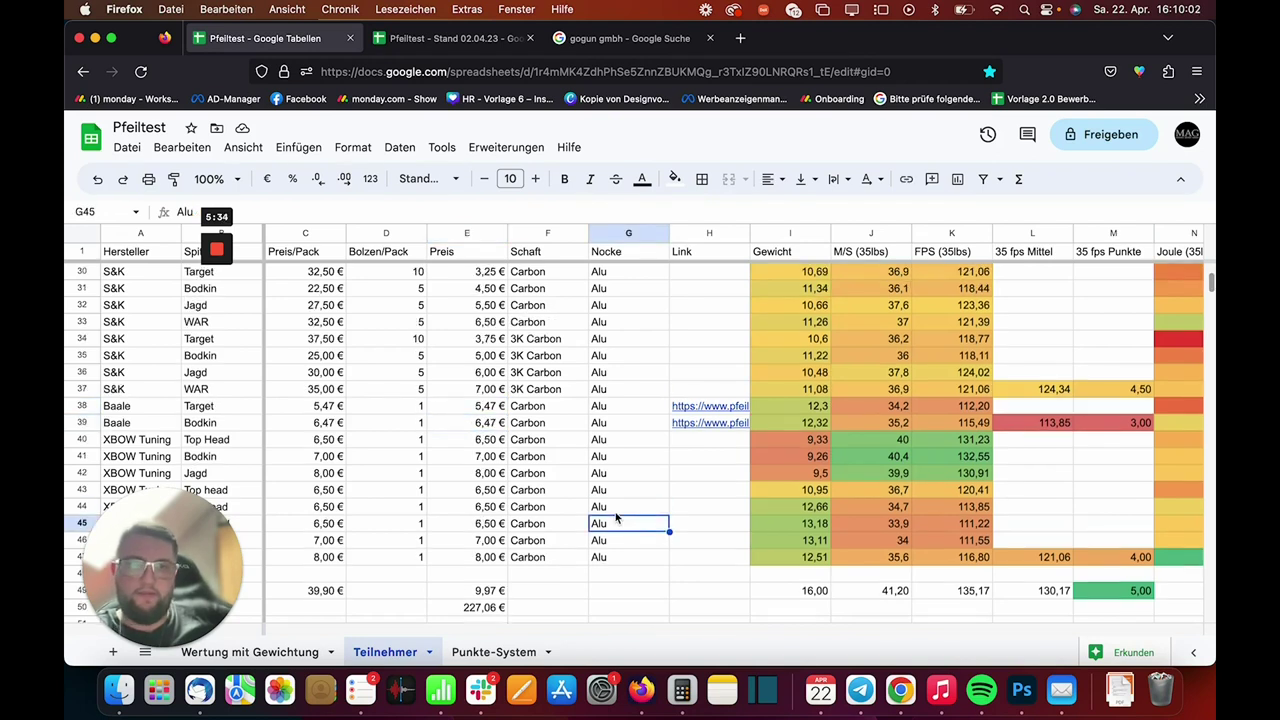
Step: Review the XBOW Tuning rows from L40 down to the 35 fps Punkte in M47, with the Joule columns in view
scroll(616, 517, right, 3)
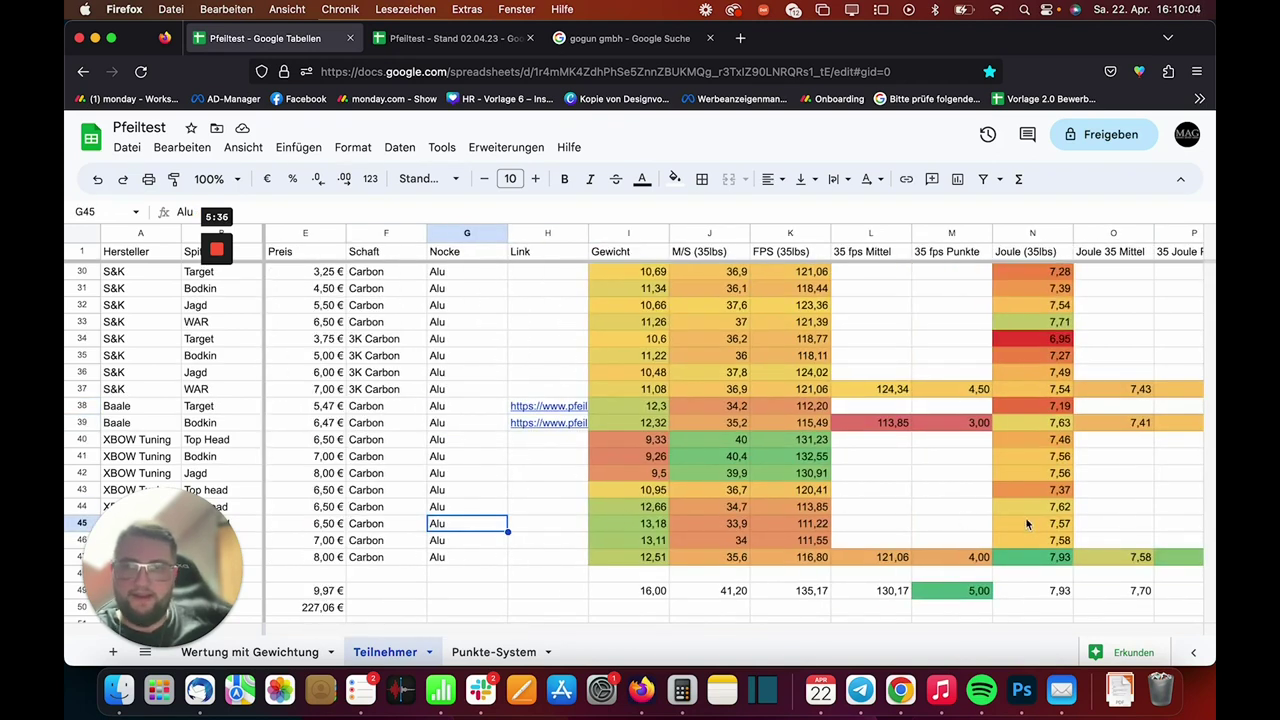
click(853, 443)
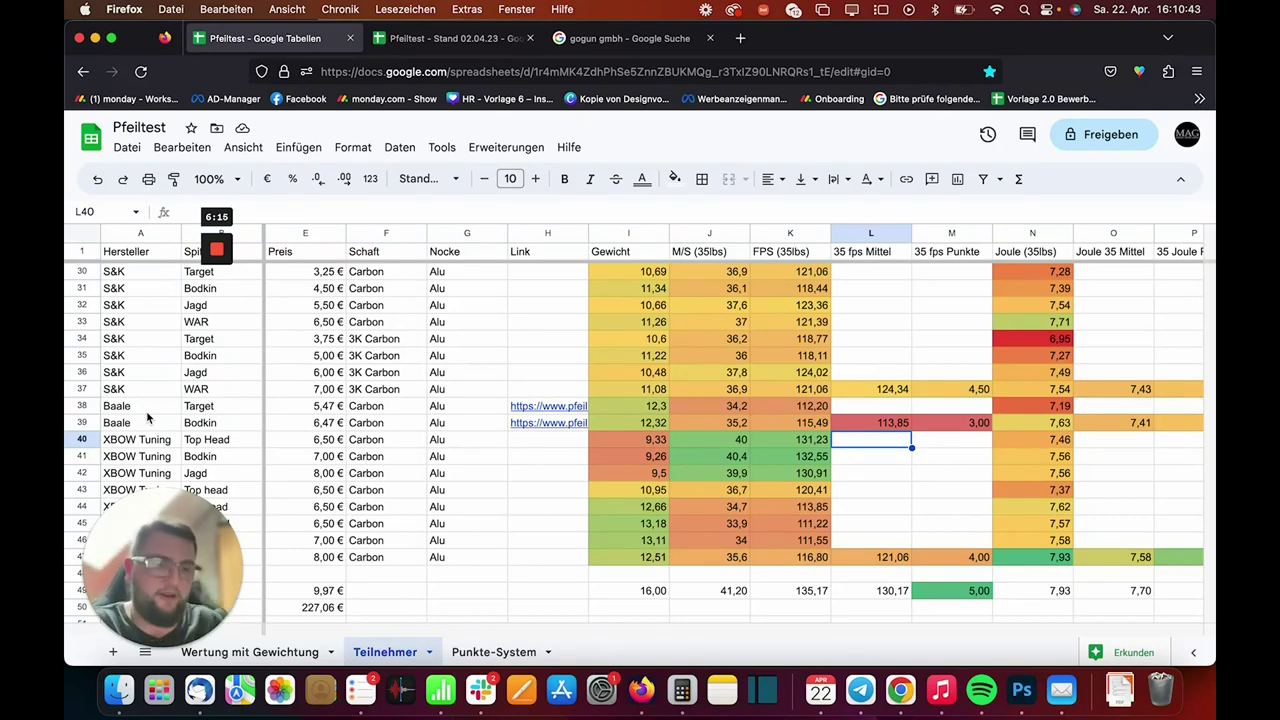
key(Down)
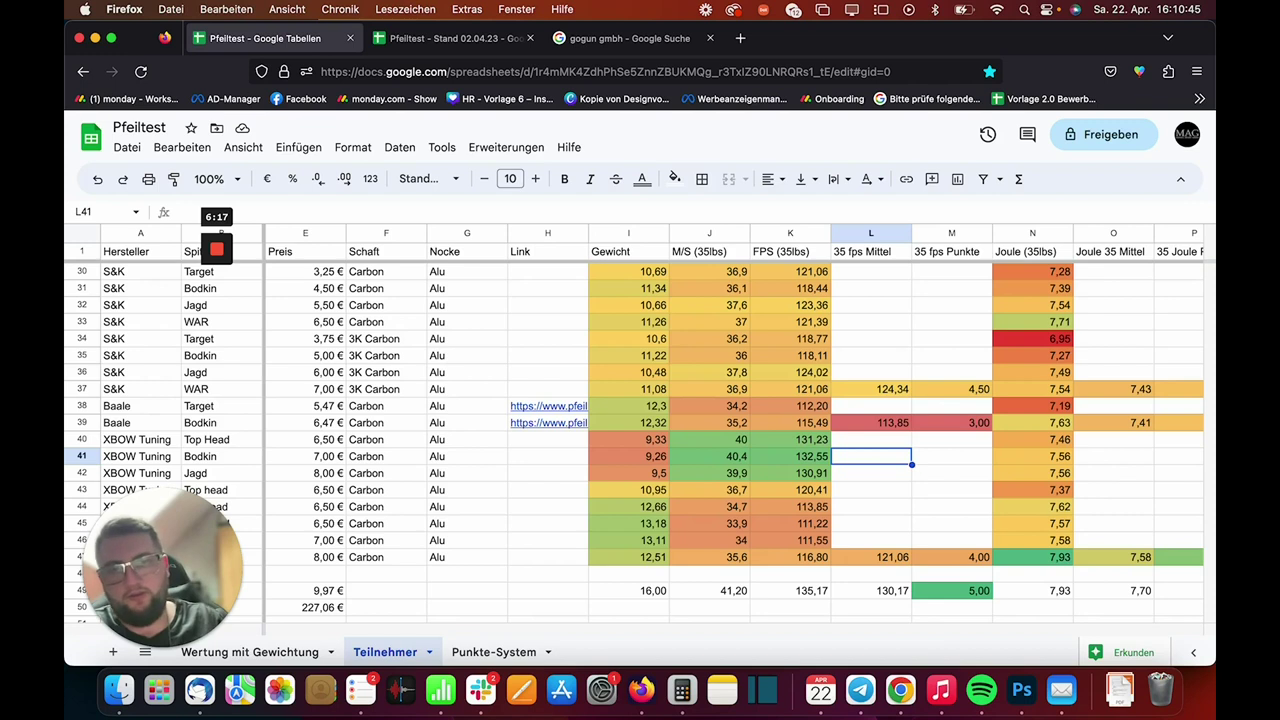
key(Right)
key(Down)
key(Down)
key(Down)
key(Down)
key(Down)
key(Down)
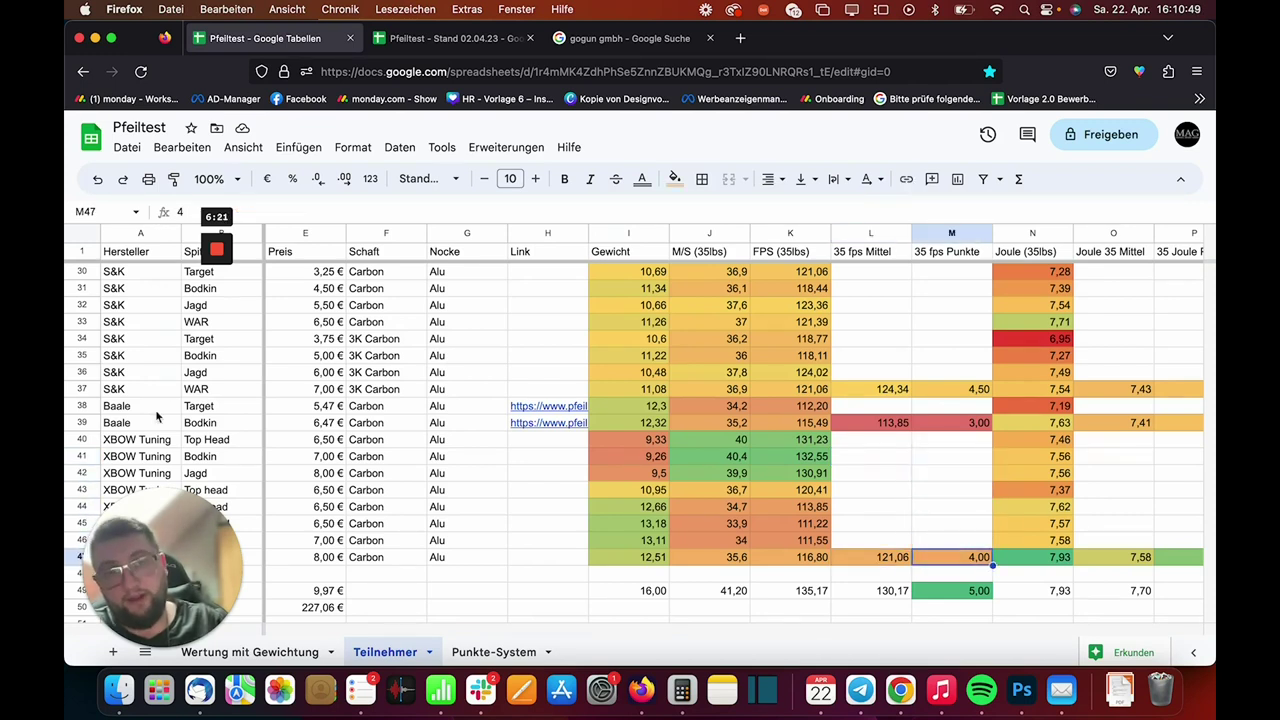
Step: Select the WANVZMR and XBOW FMA pack prices in C2:C8 to read their sum
scroll(680, 488, left, 3)
scroll(680, 488, up, 10)
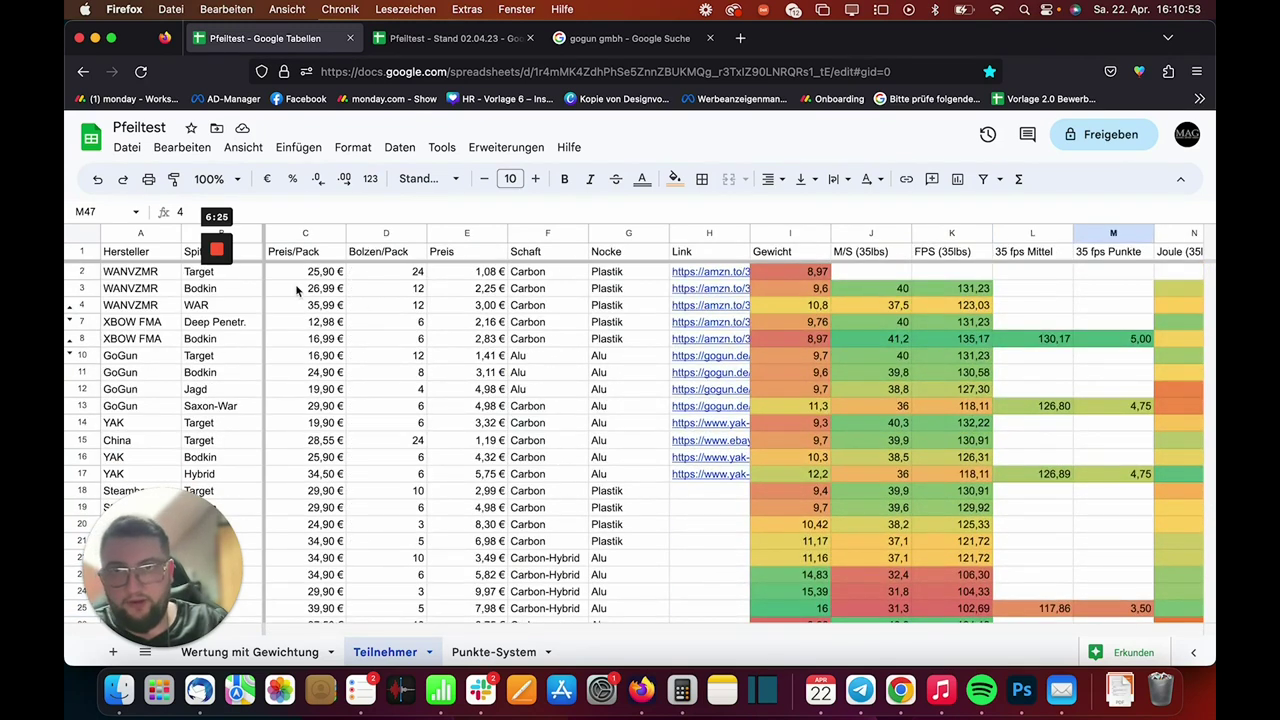
drag(328, 274, 330, 340)
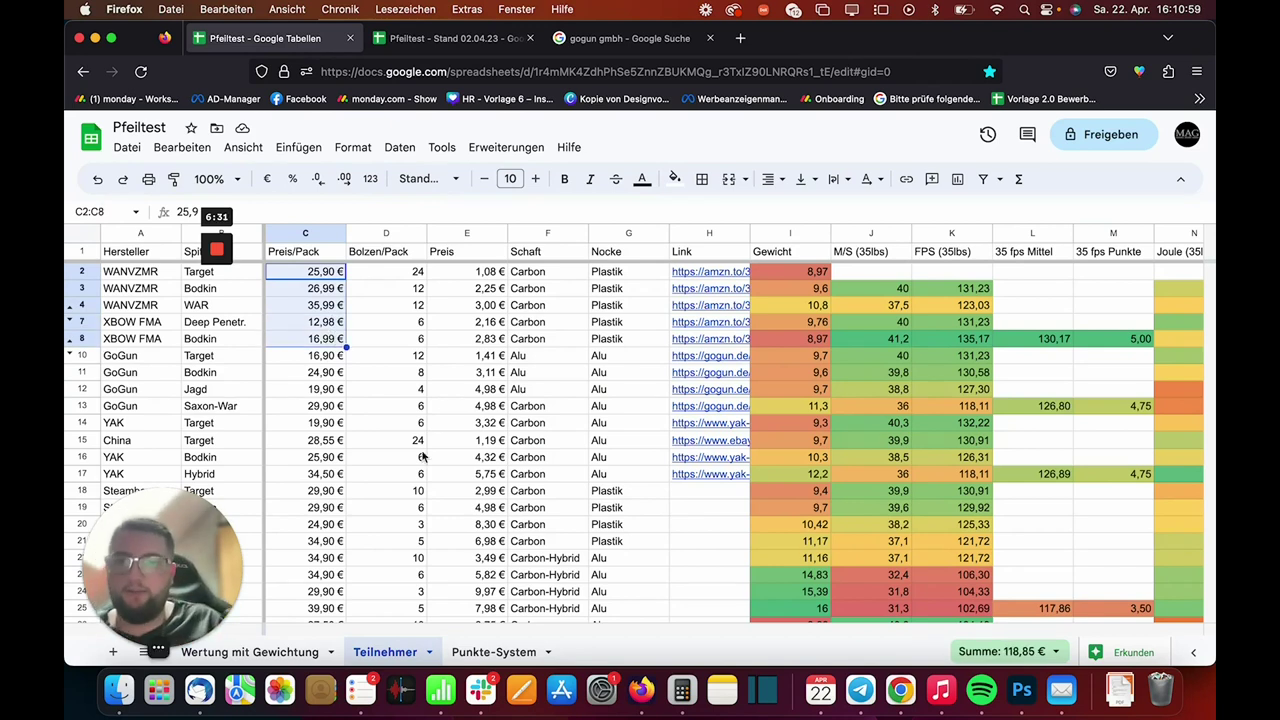
Step: Select Steambow's pack prices in C18:C25 to read their sum
scroll(422, 456, down, 4)
scroll(422, 456, down, 1)
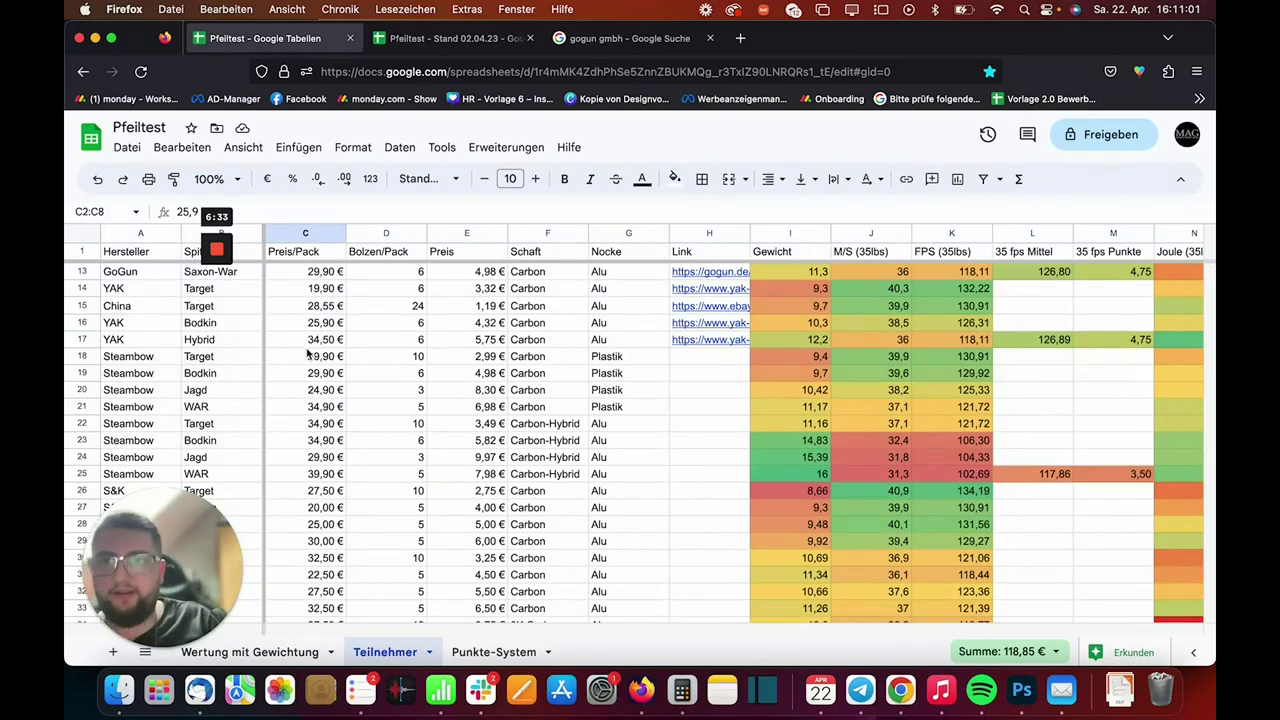
click(306, 357)
drag(309, 374, 315, 480)
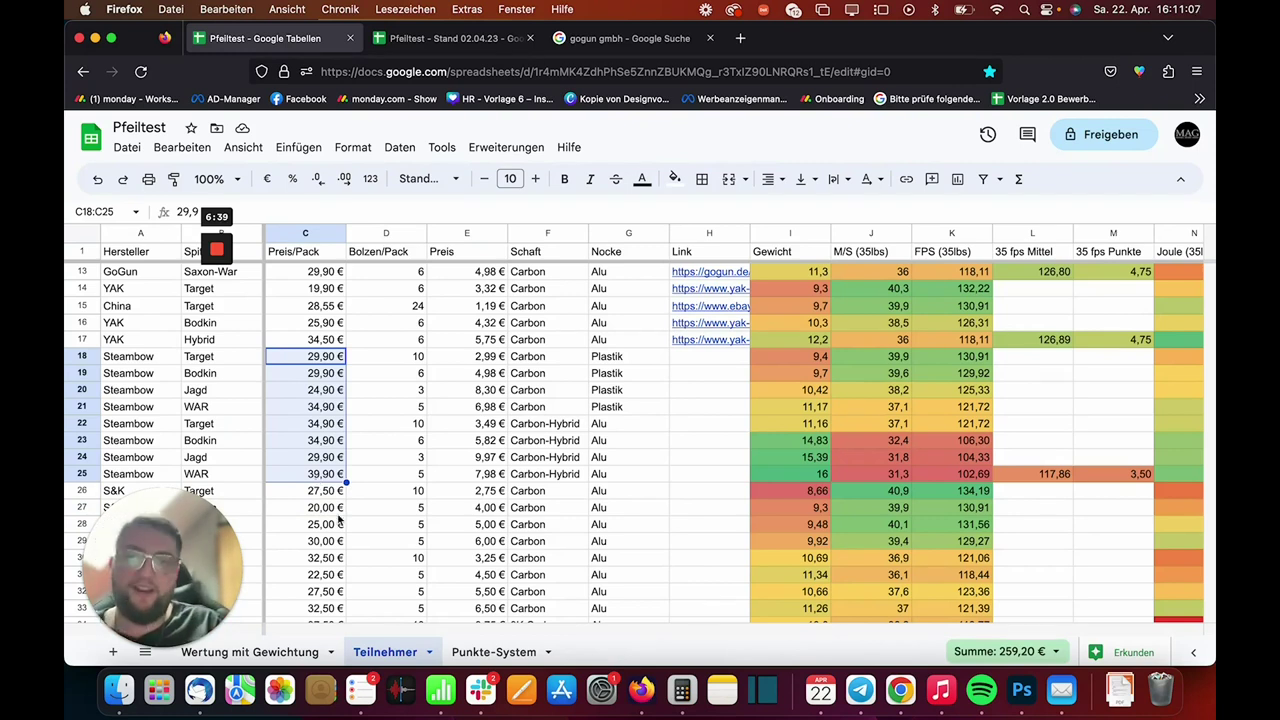
Step: Select GoGun's pack prices in C10:C13 to read their sum
scroll(338, 519, up, 5)
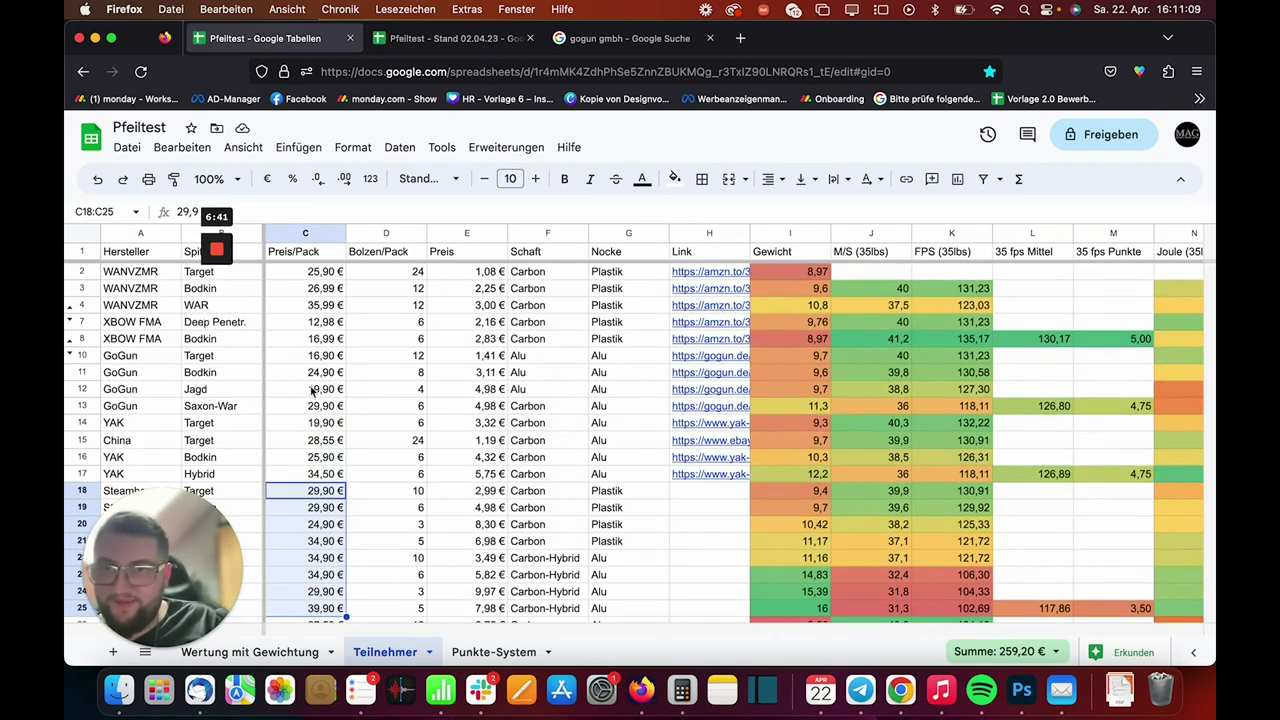
click(326, 360)
drag(326, 362, 326, 408)
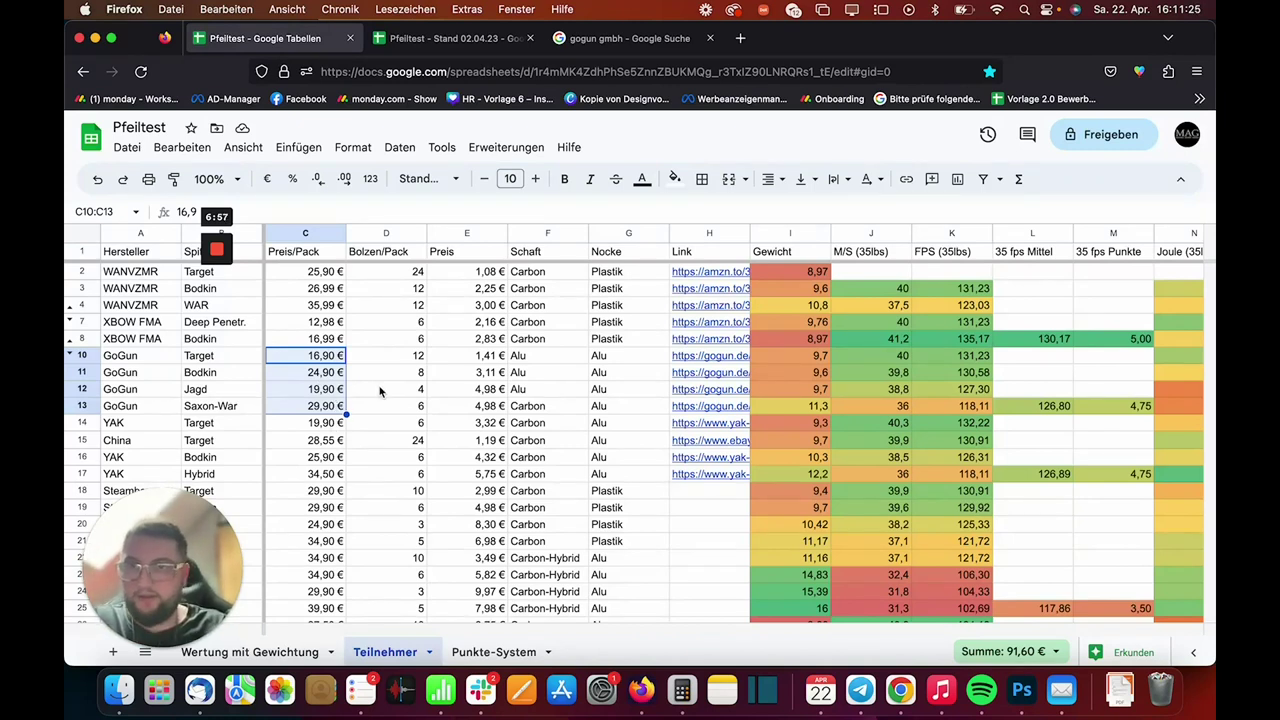
Step: Select S&K's pack prices in C26:C37 to read their sum
scroll(380, 392, down, 1)
scroll(376, 420, down, 3)
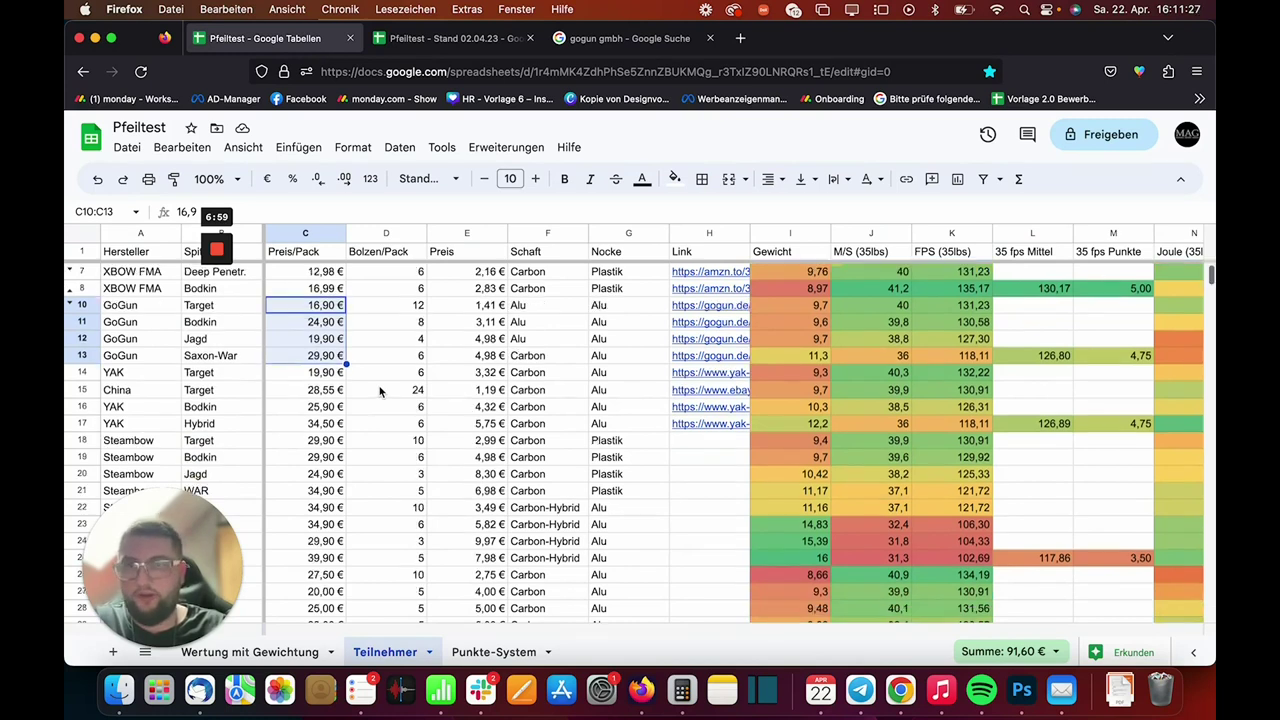
scroll(371, 448, down, 3)
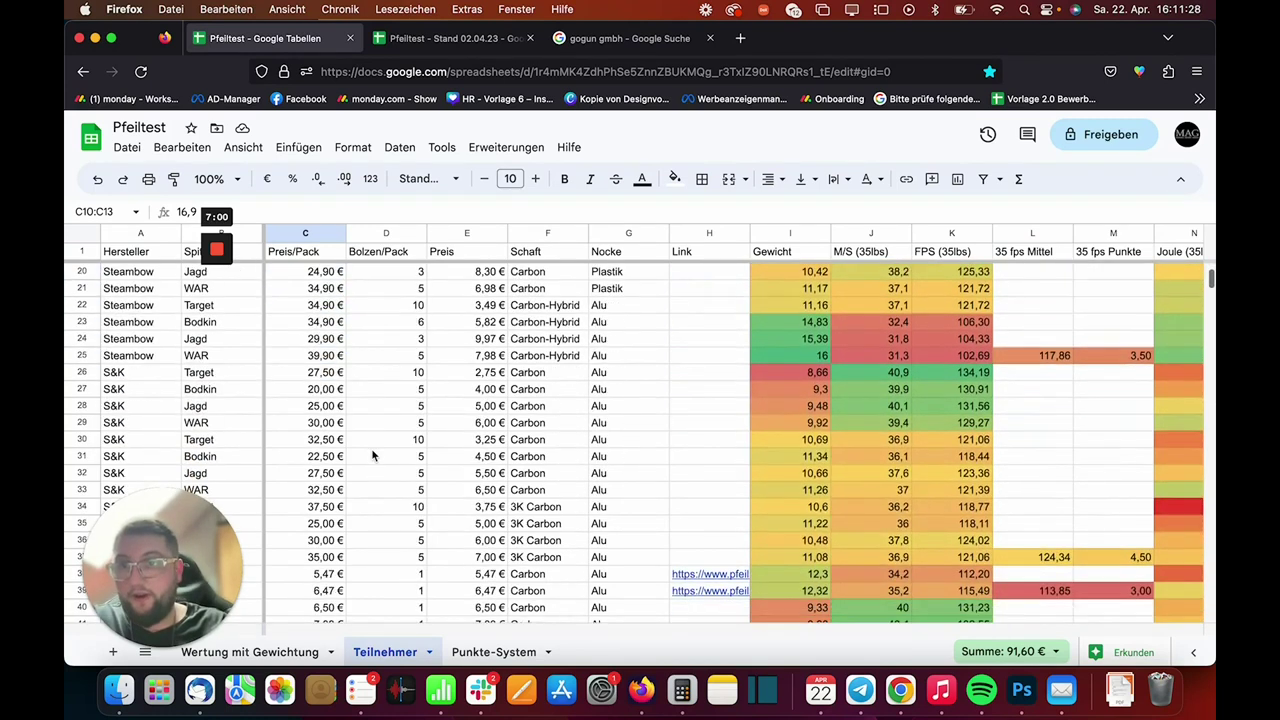
click(215, 395)
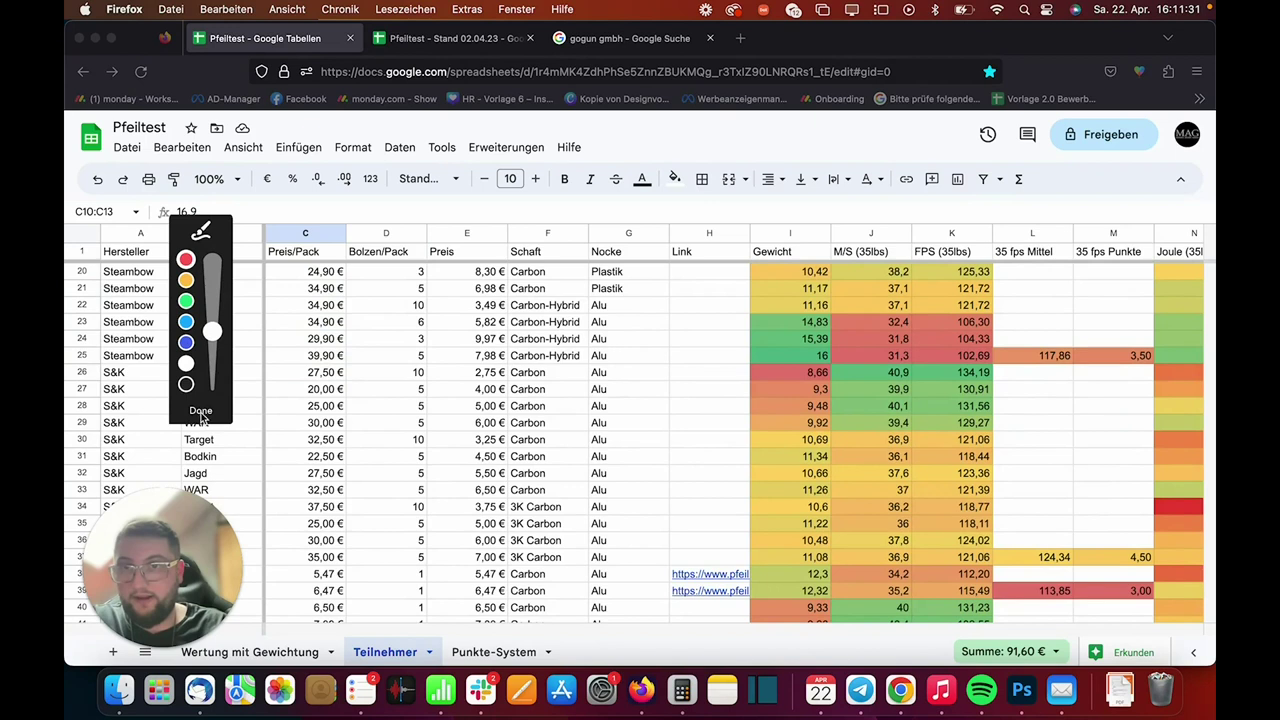
click(202, 413)
scroll(338, 436, down, 3)
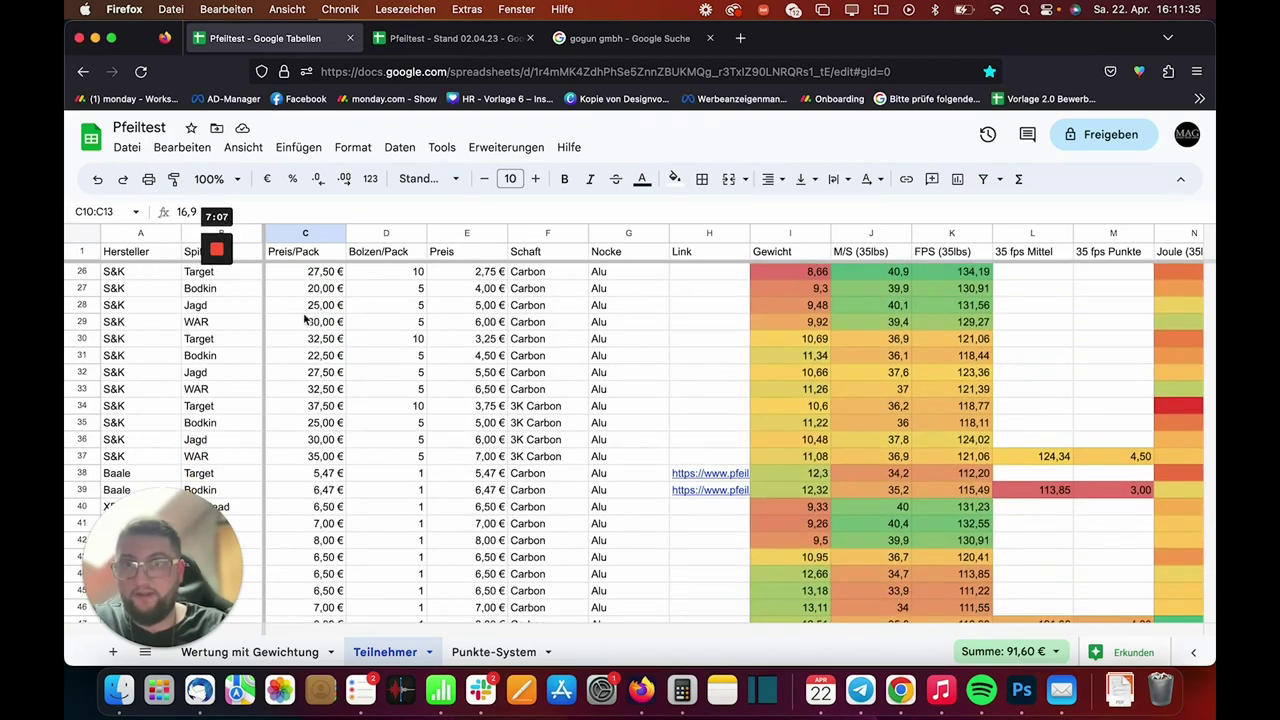
scroll(321, 292, up, 1)
drag(321, 292, 336, 477)
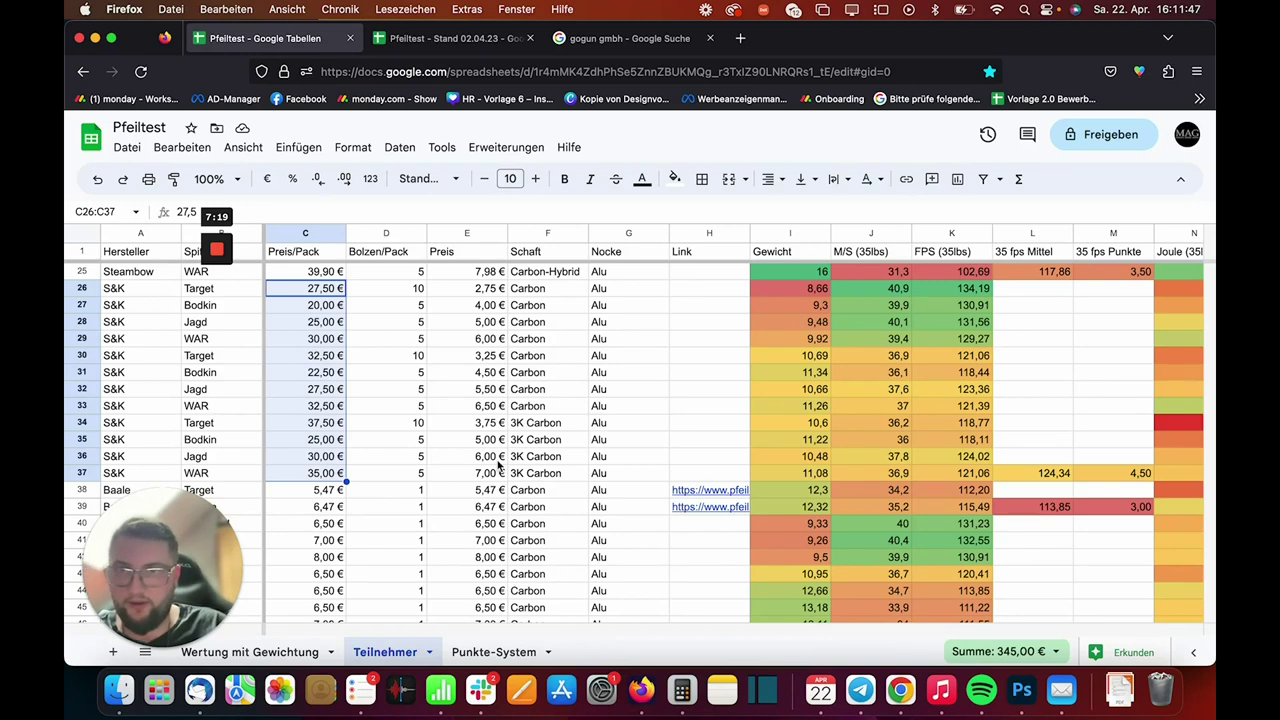
Step: Reselect Steambow's pack prices in C18:C25 to compare their sum with that of S&K
scroll(498, 462, up, 2)
scroll(498, 462, up, 3)
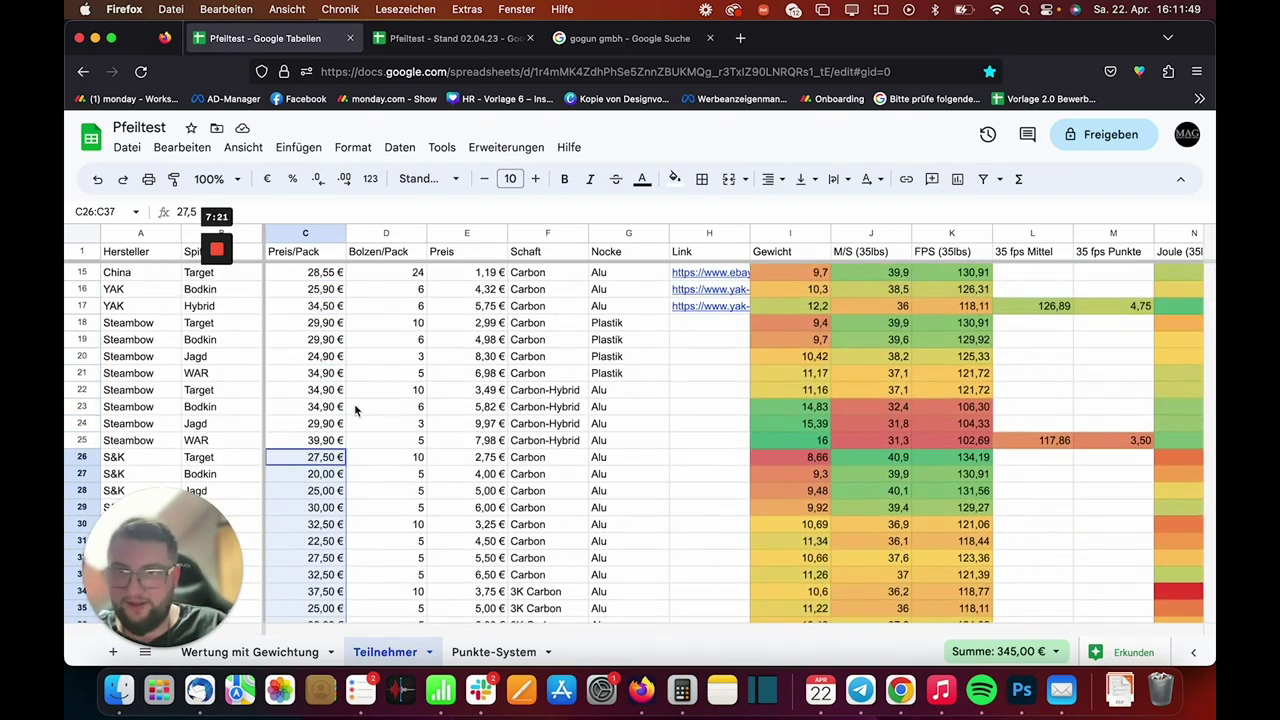
drag(318, 330, 324, 444)
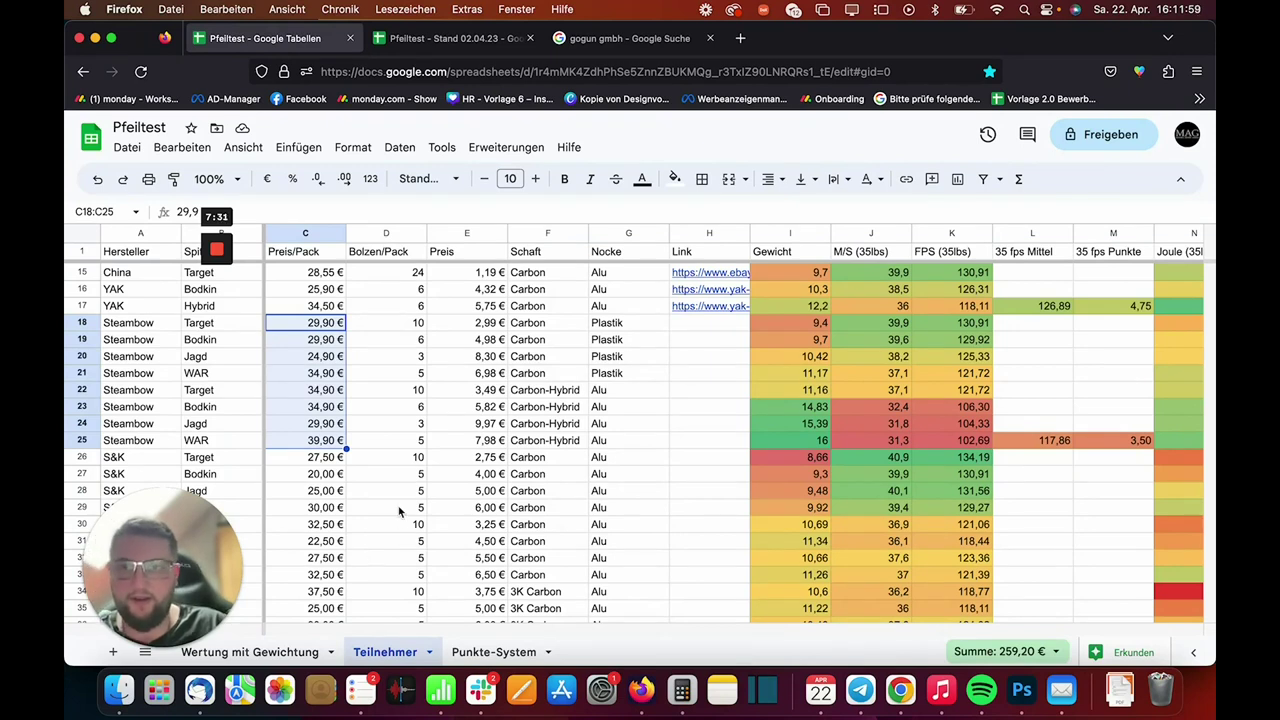
Step: Select Baale's pack prices in C38:C39 to read their sum
scroll(398, 514, up, 1)
scroll(398, 514, down, 2)
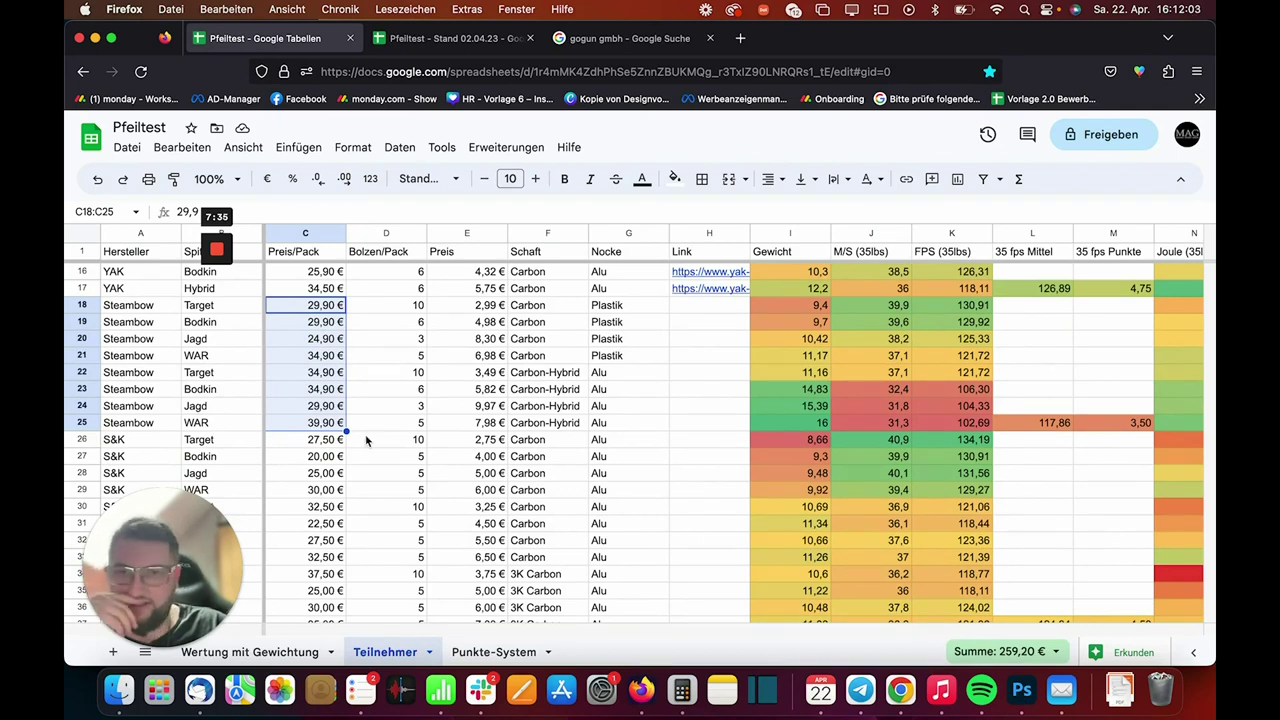
scroll(366, 440, down, 2)
scroll(366, 440, down, 8)
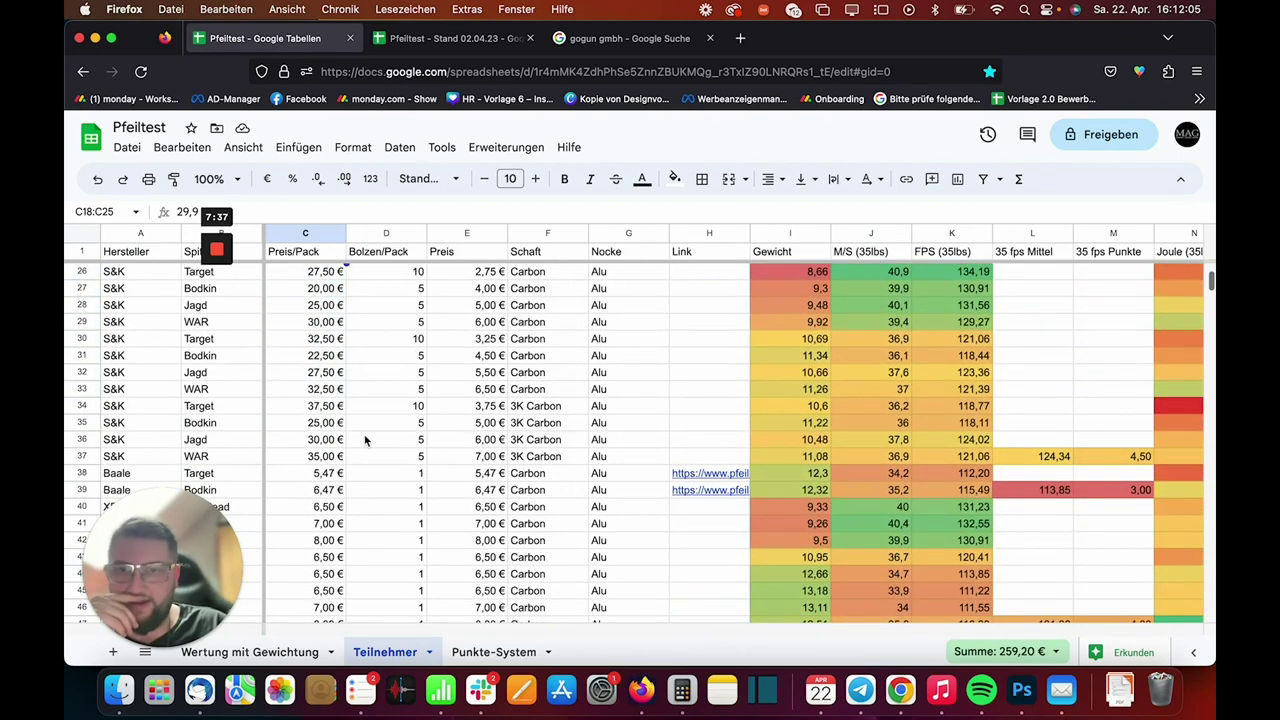
drag(338, 457, 367, 433)
click(378, 430)
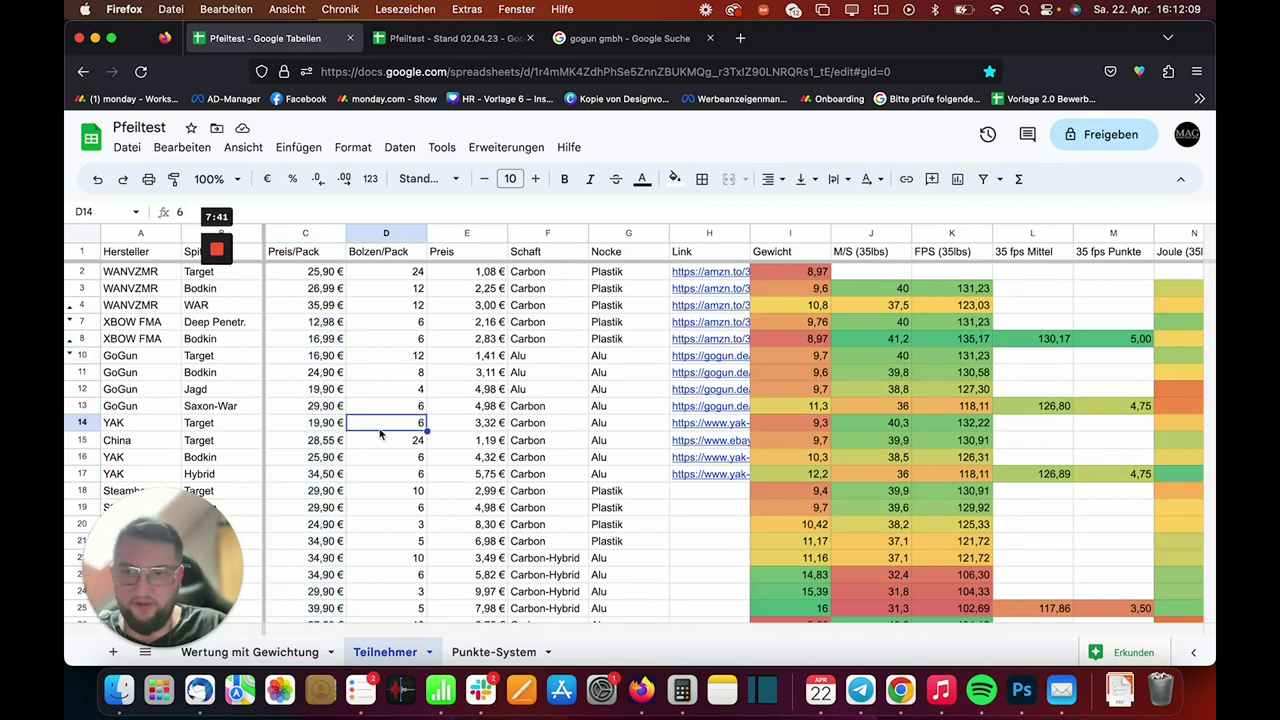
scroll(380, 433, down, 10)
scroll(380, 433, down, 4)
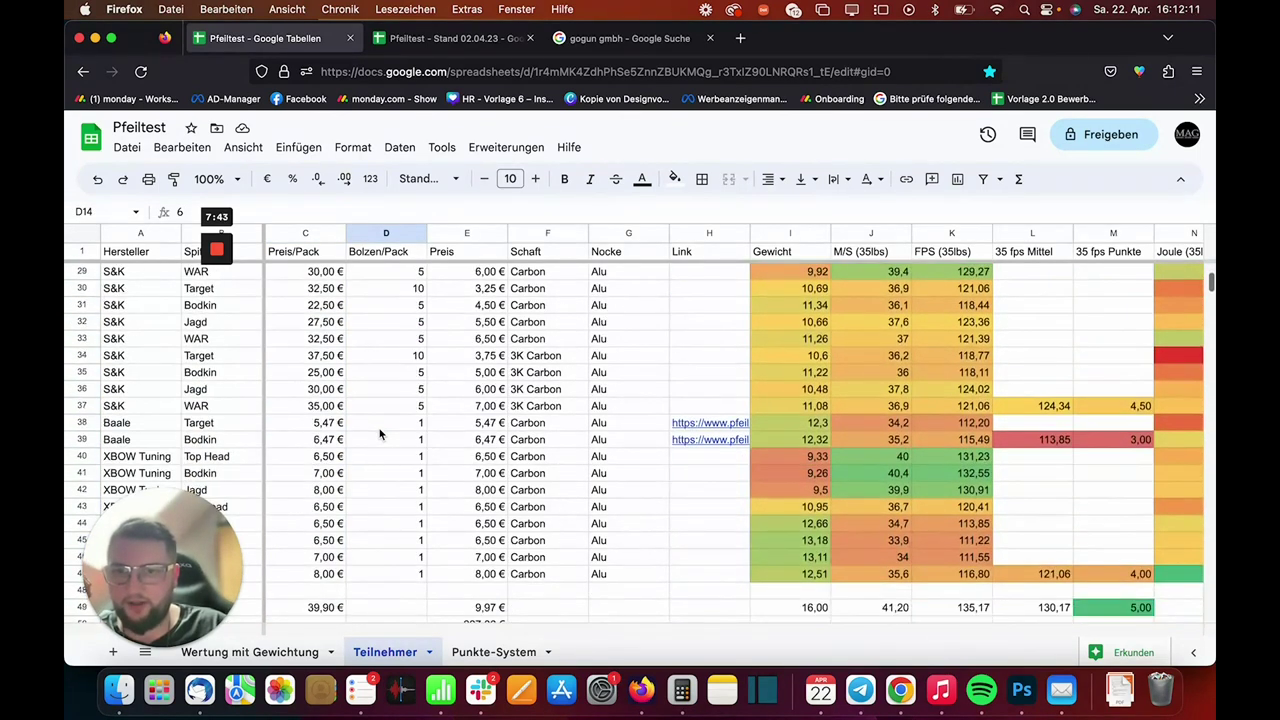
click(338, 424)
drag(338, 448, 340, 449)
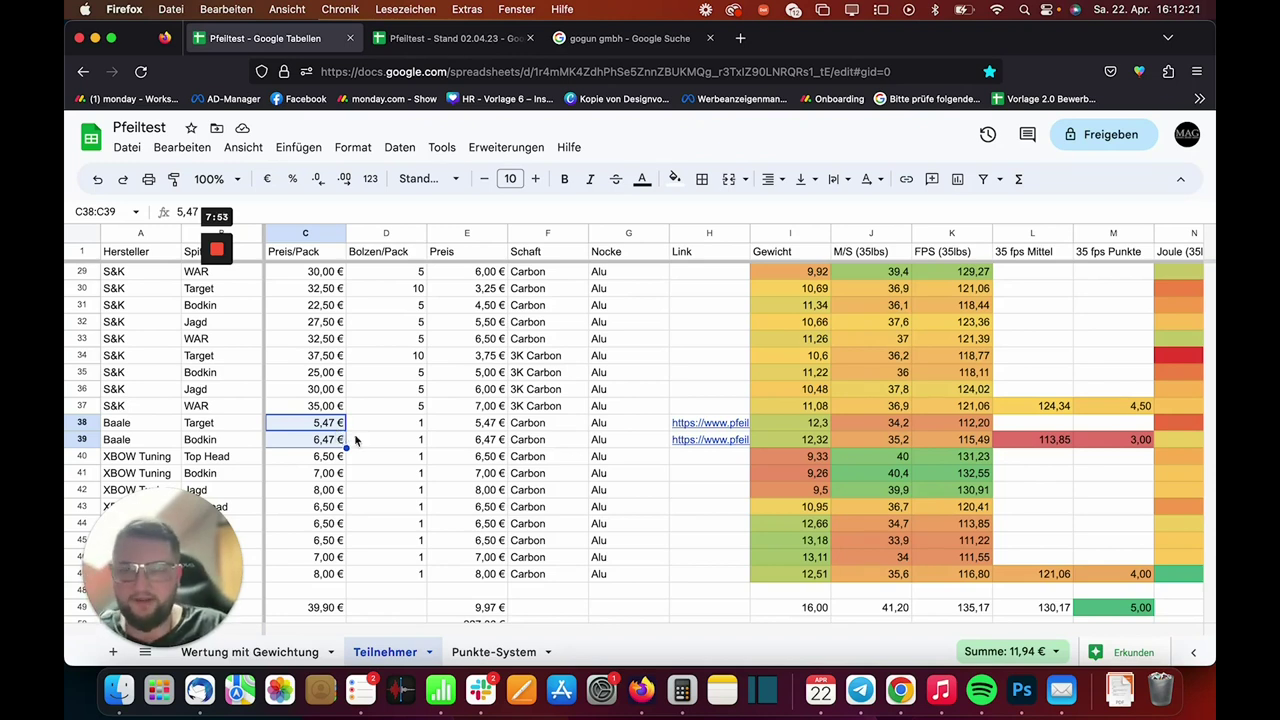
Step: Go through XBOW Tuning's individual pack prices from C40 downward, and select its tip types in B40:B47
click(328, 458)
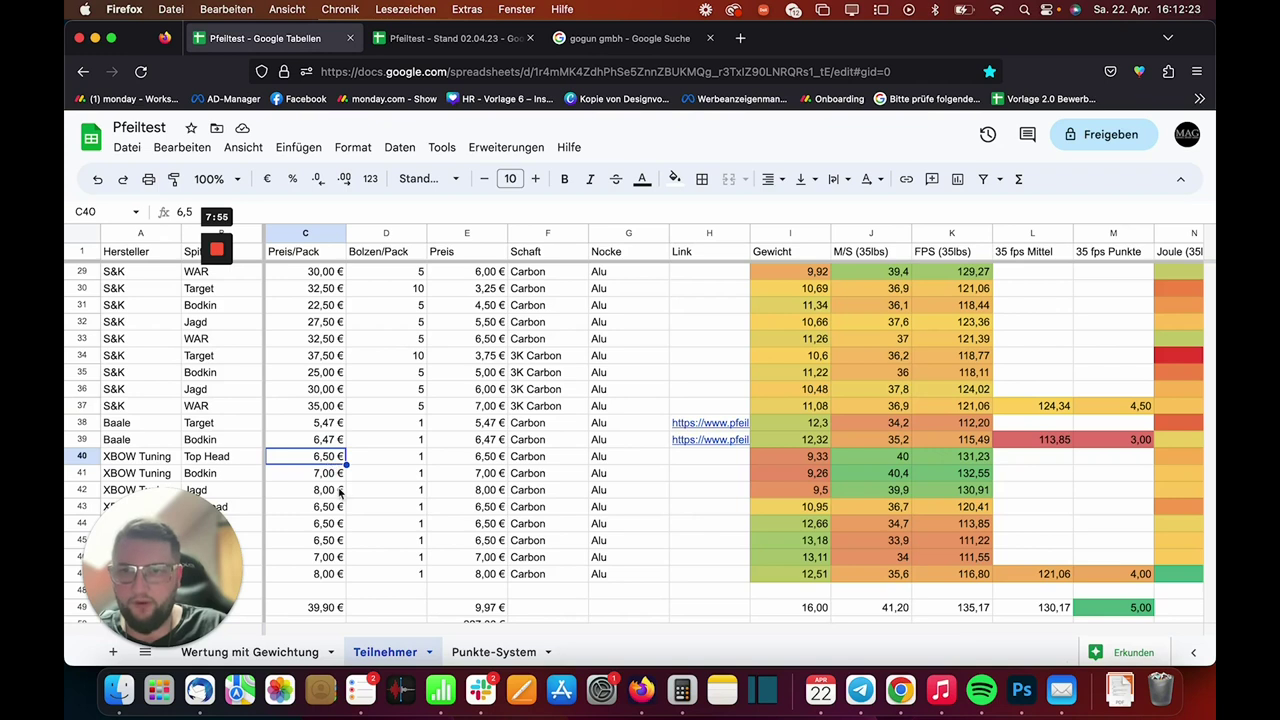
scroll(340, 490, down, 2)
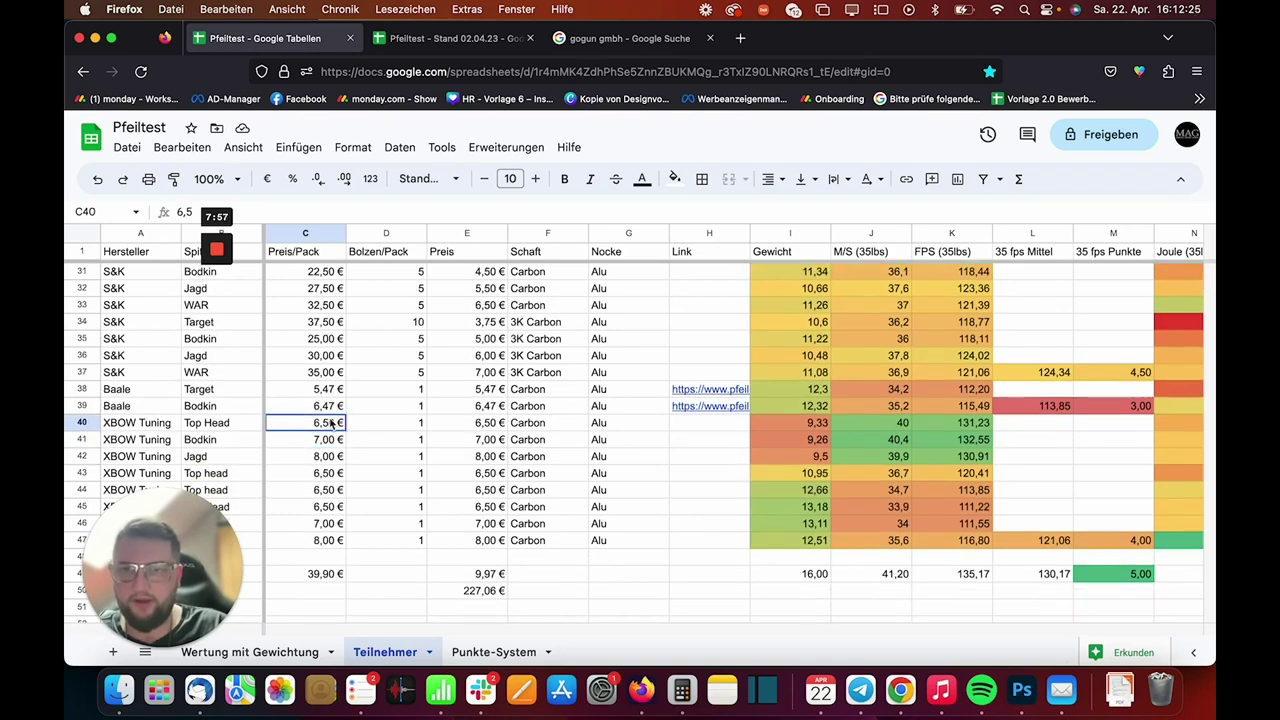
click(331, 443)
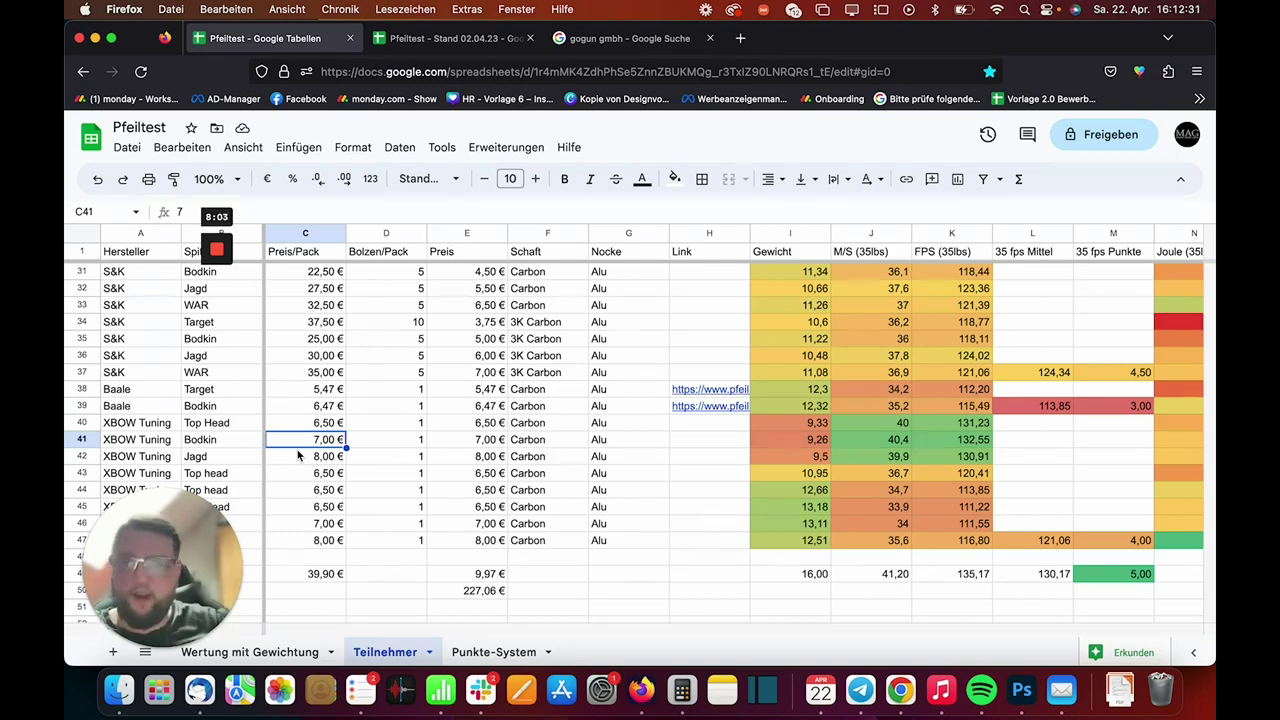
key(Down)
key(Down)
key(Down)
key(Down)
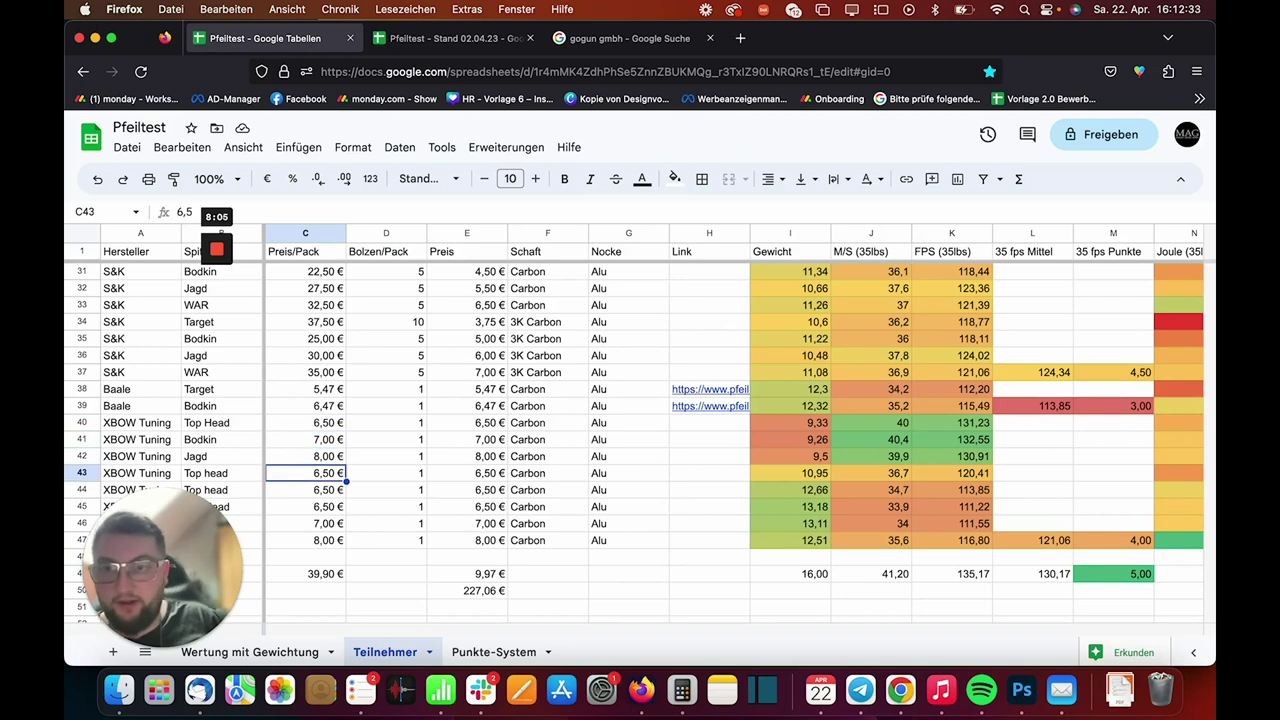
scroll(385, 448, down, 2)
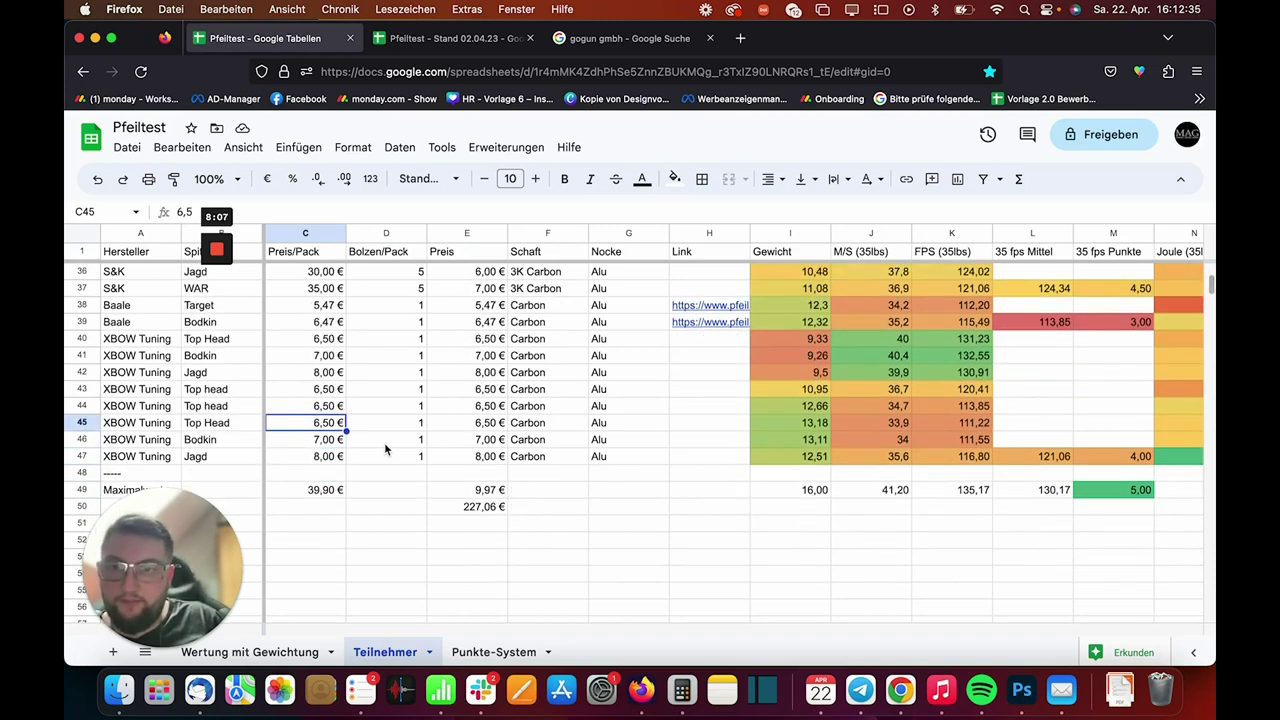
drag(250, 338, 228, 456)
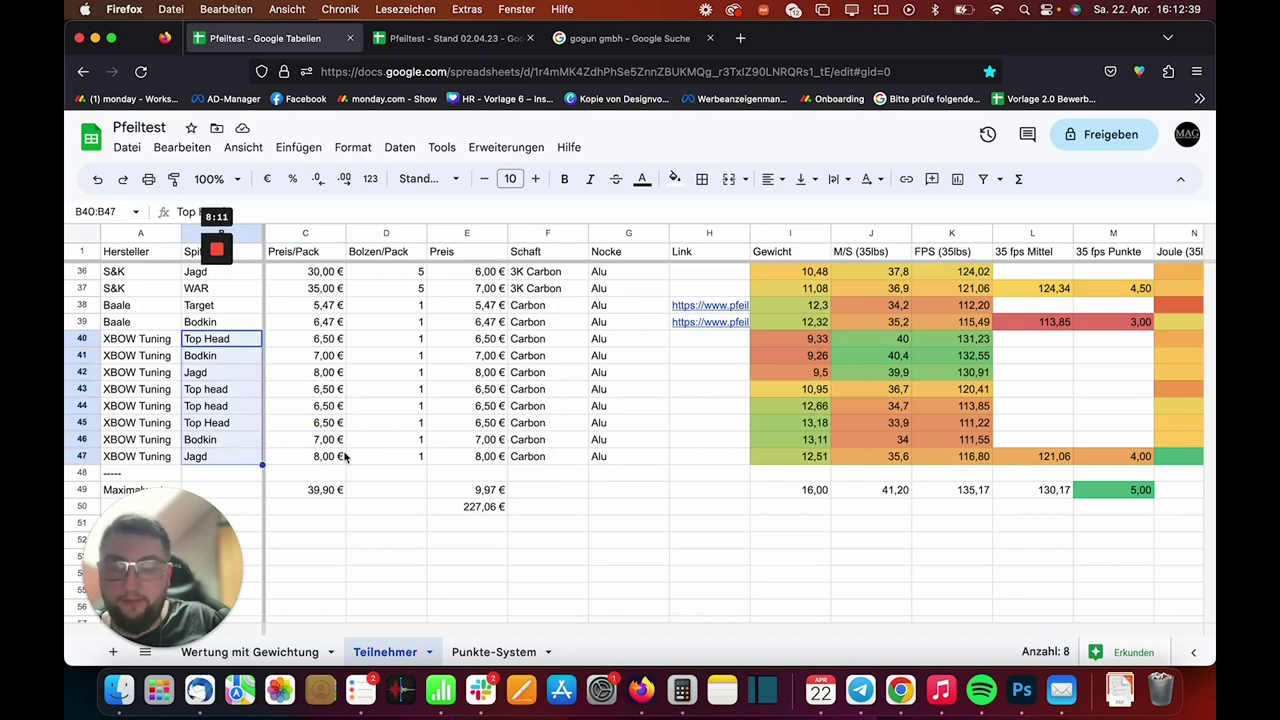
Step: Compare the pack sizes of GoGun and WANVZMR, including a selection of the manufacturers in A2:A8
scroll(345, 457, up, 10)
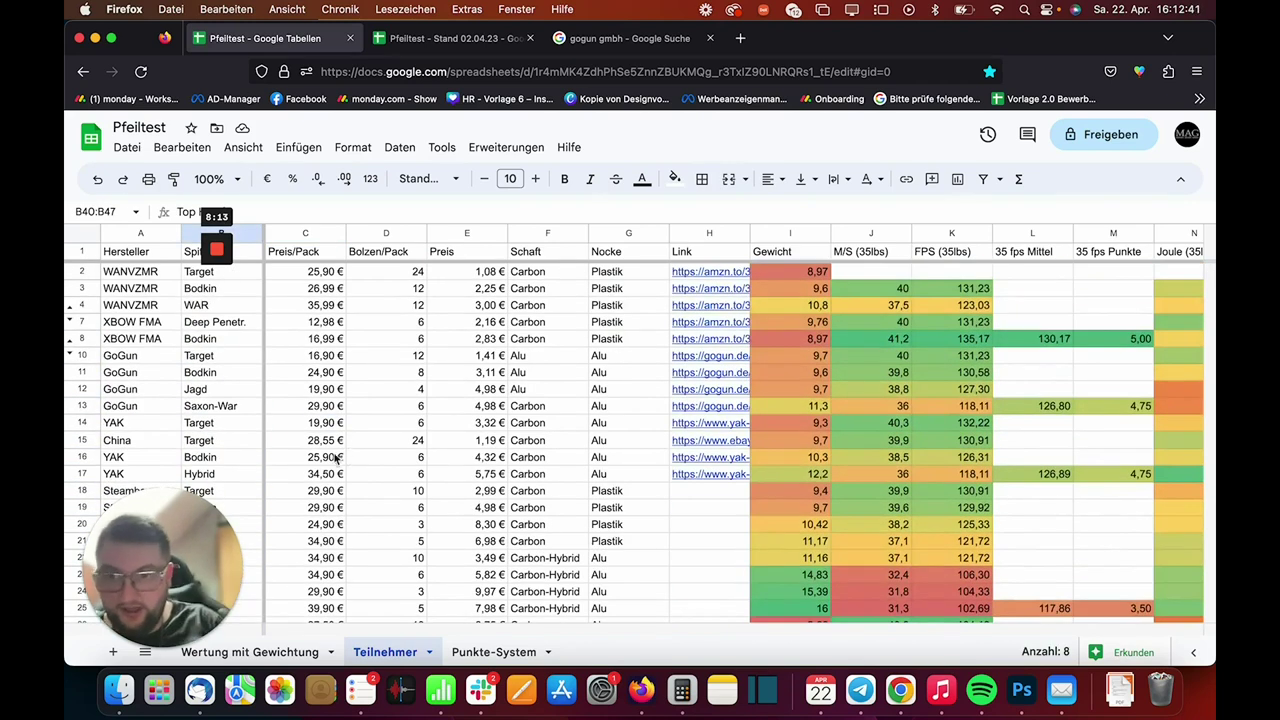
click(368, 356)
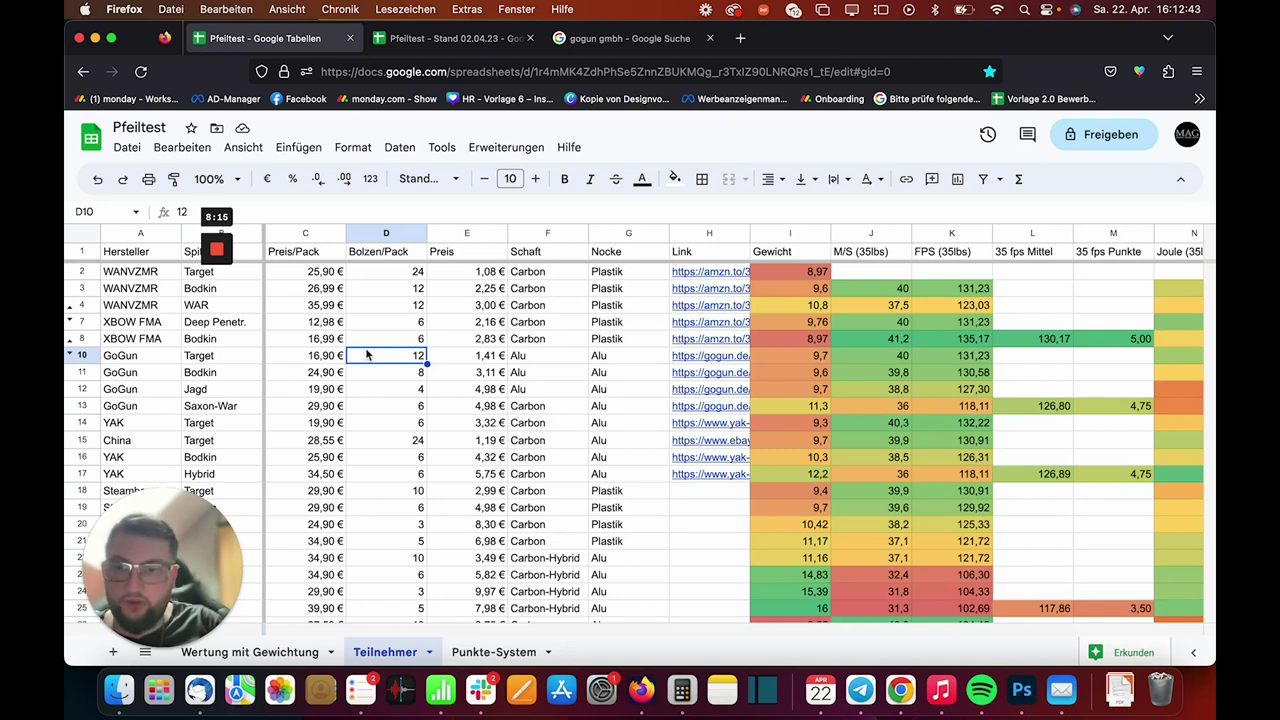
drag(119, 340, 124, 278)
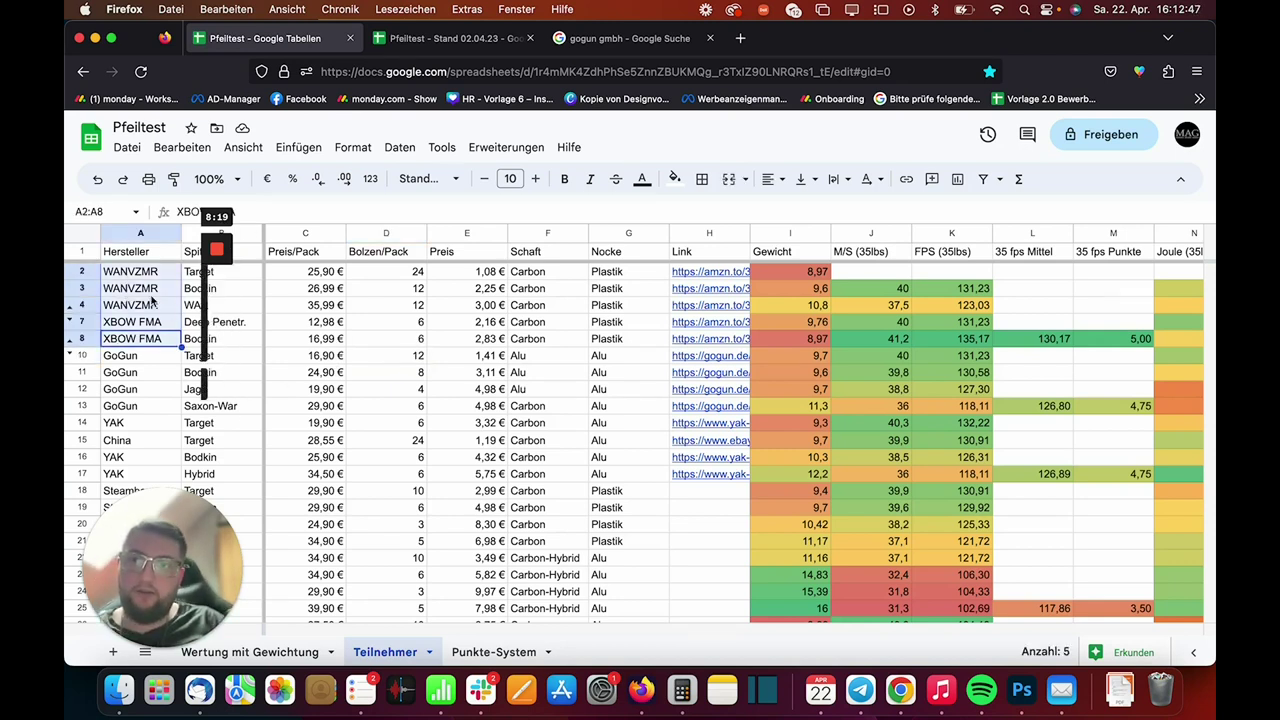
click(453, 392)
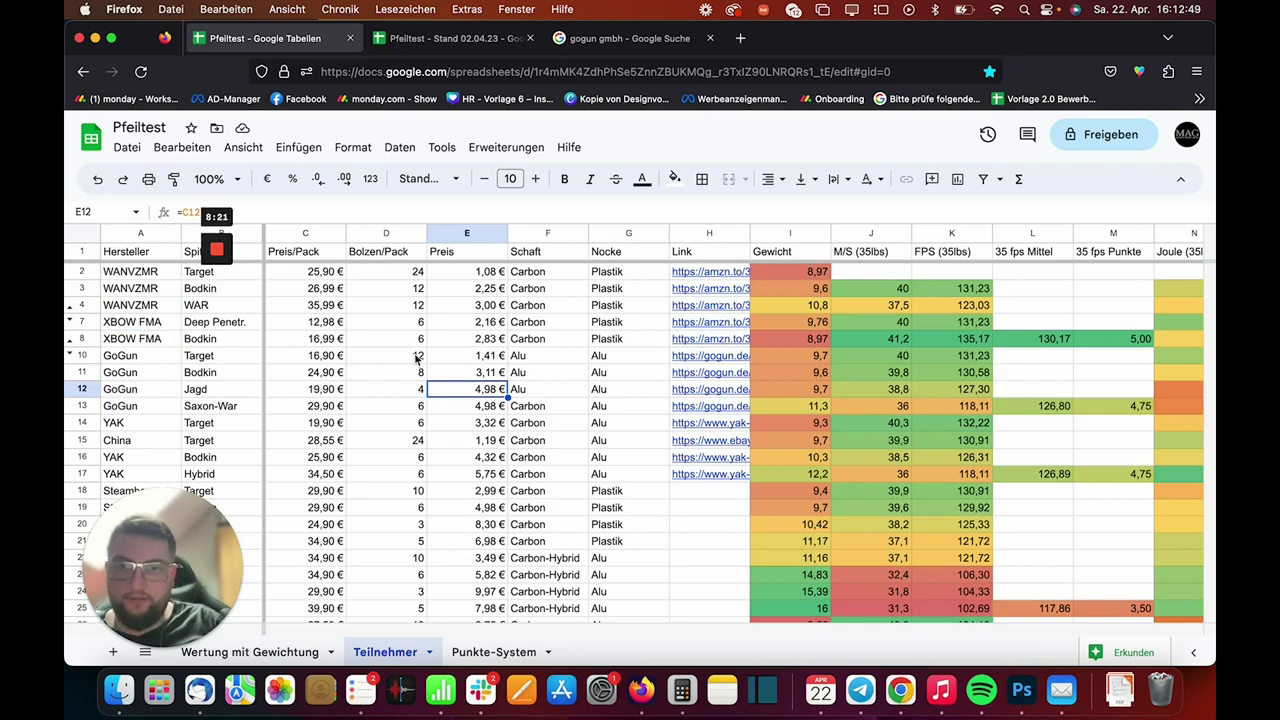
click(379, 291)
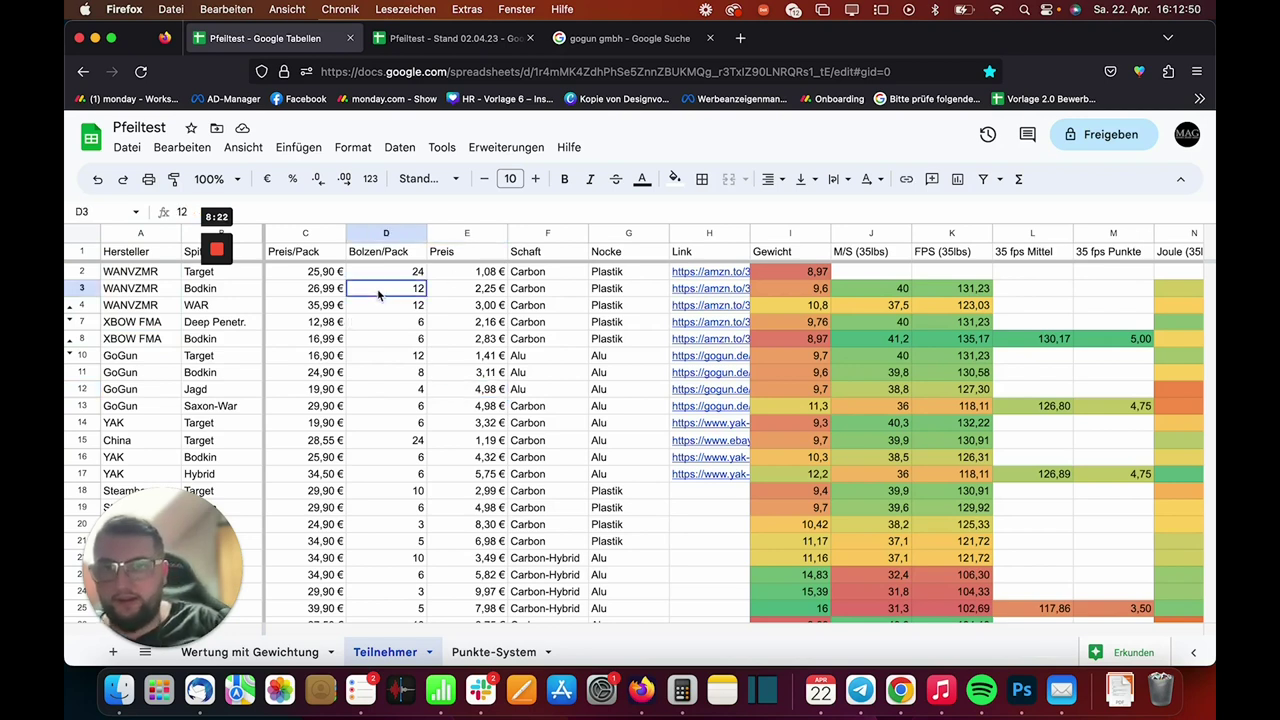
click(160, 291)
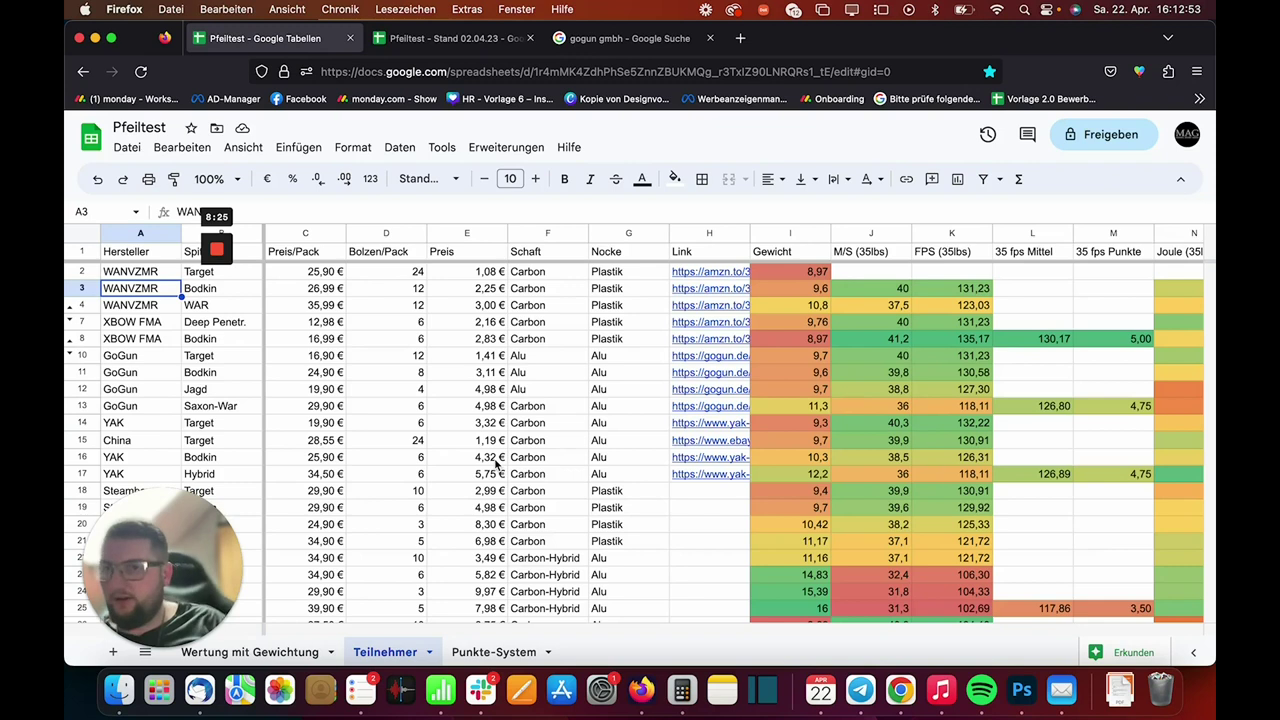
Step: Point out the manufacturers XBOW FMA in A7 and YAK in A14
click(151, 325)
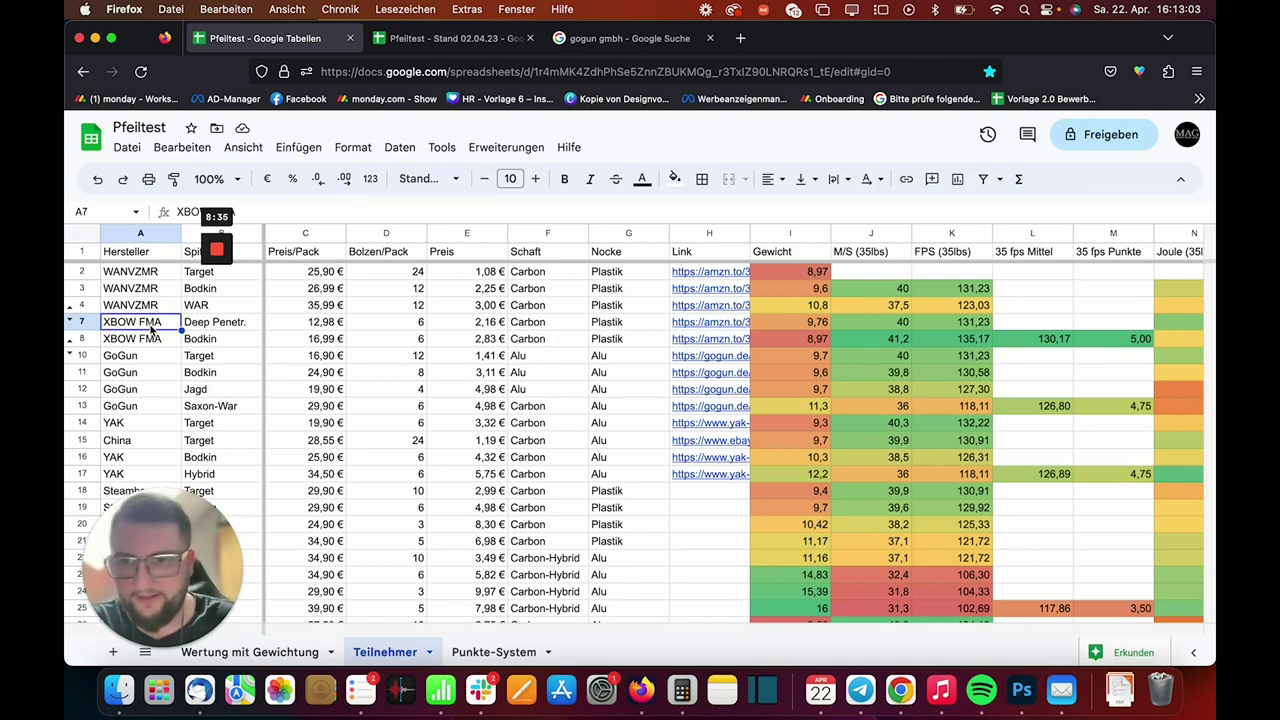
scroll(185, 366, down, 3)
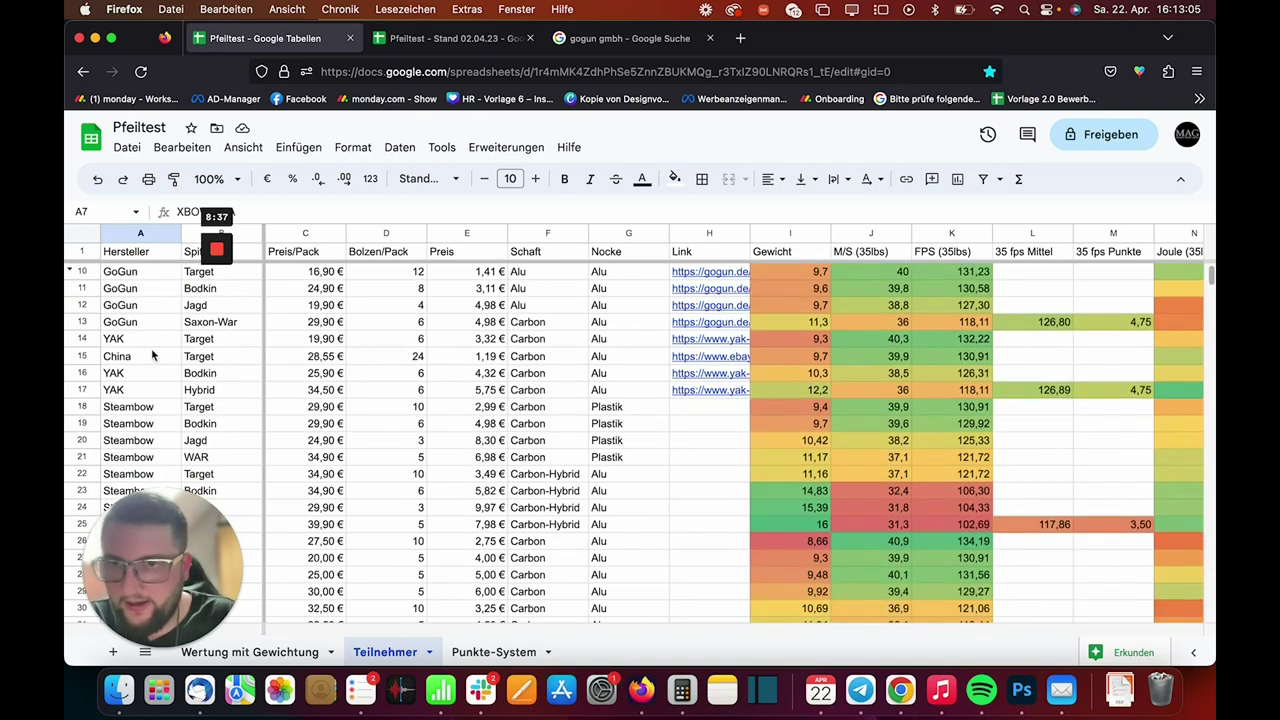
click(136, 340)
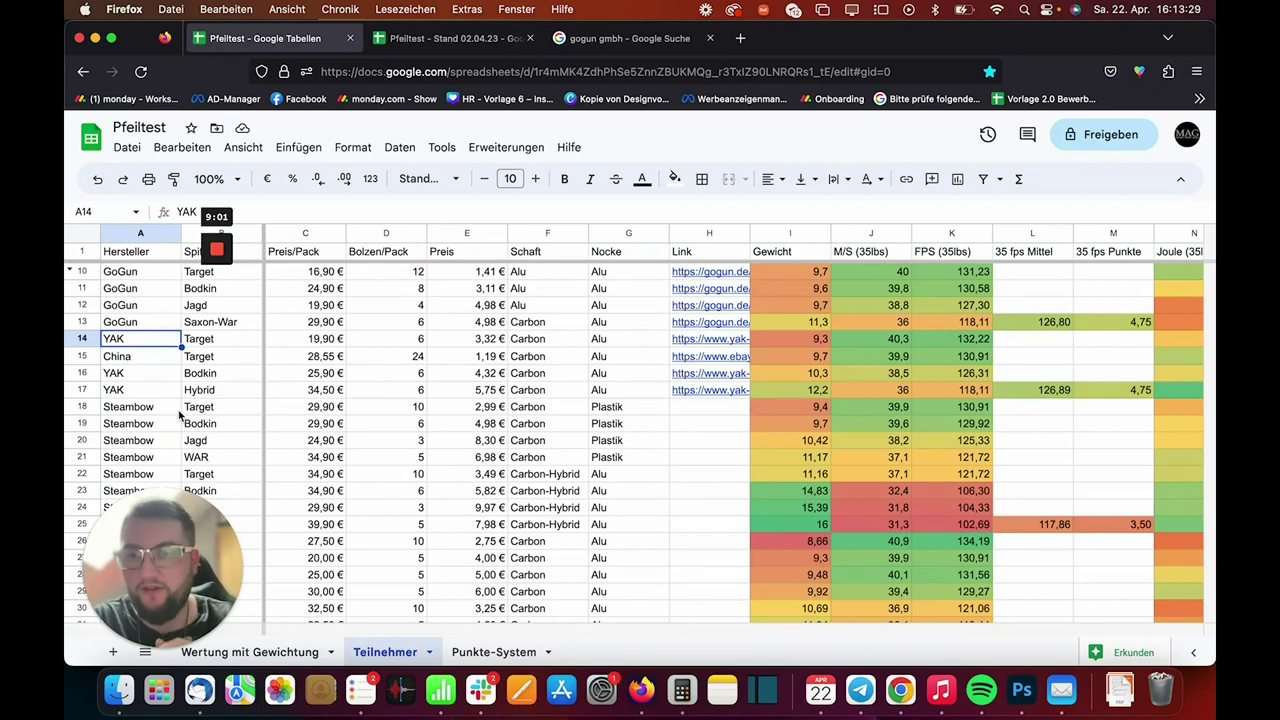
drag(165, 492, 1012, 181)
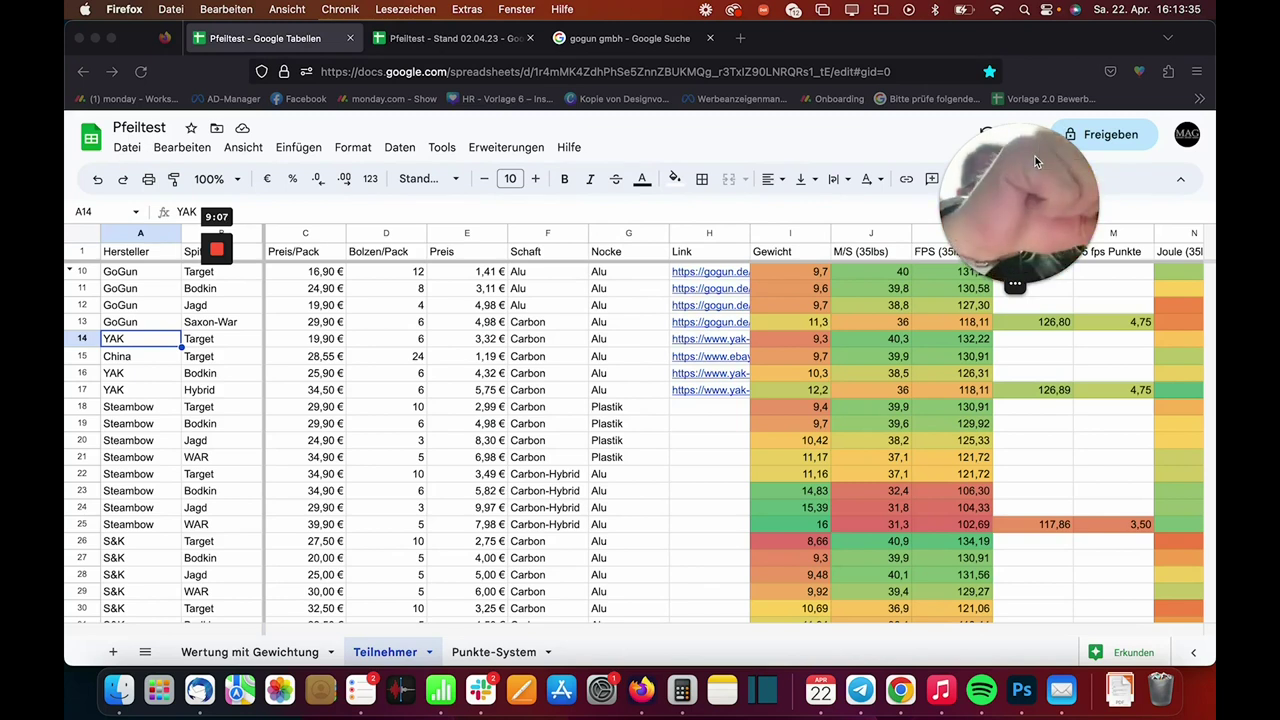
drag(1035, 156, 160, 538)
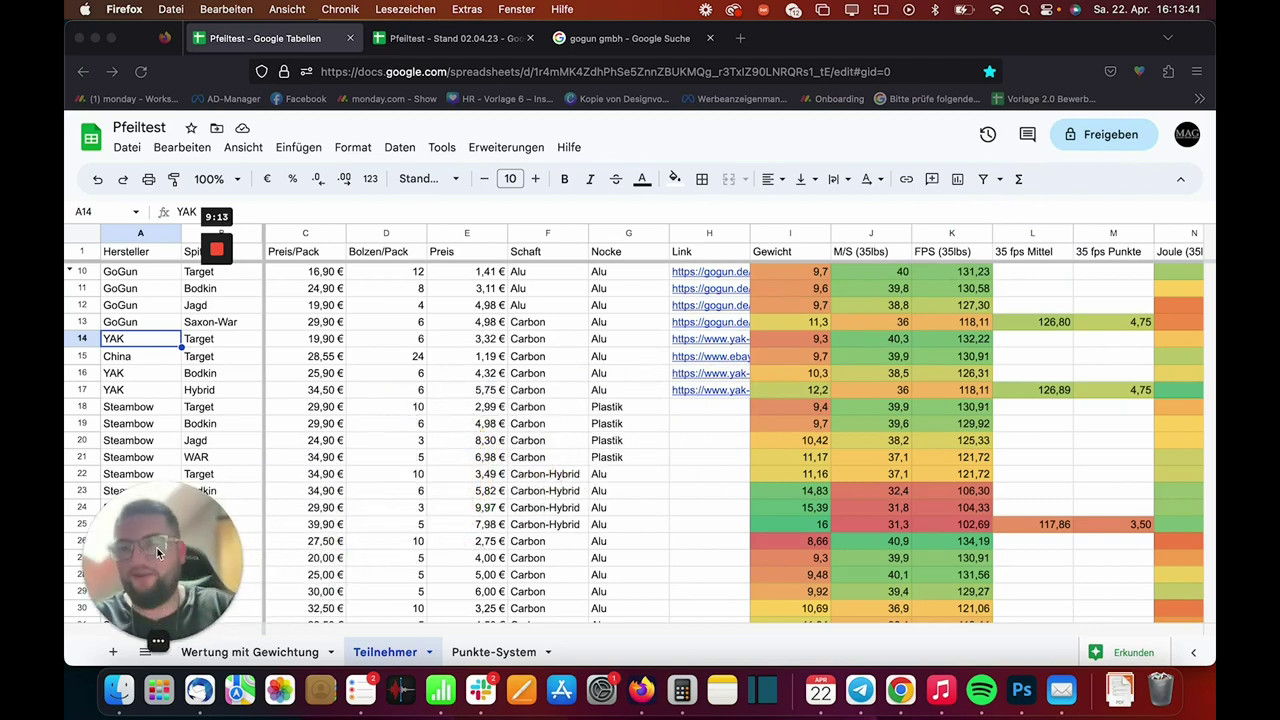
click(150, 648)
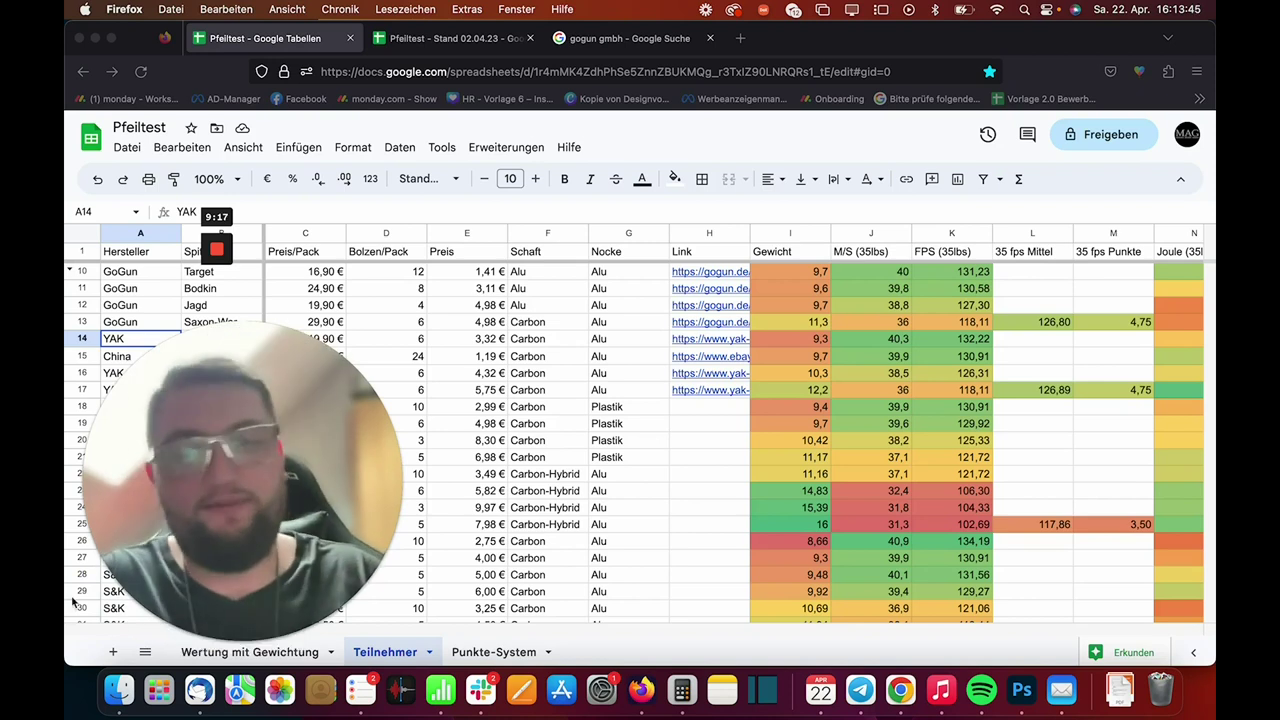
click(207, 641)
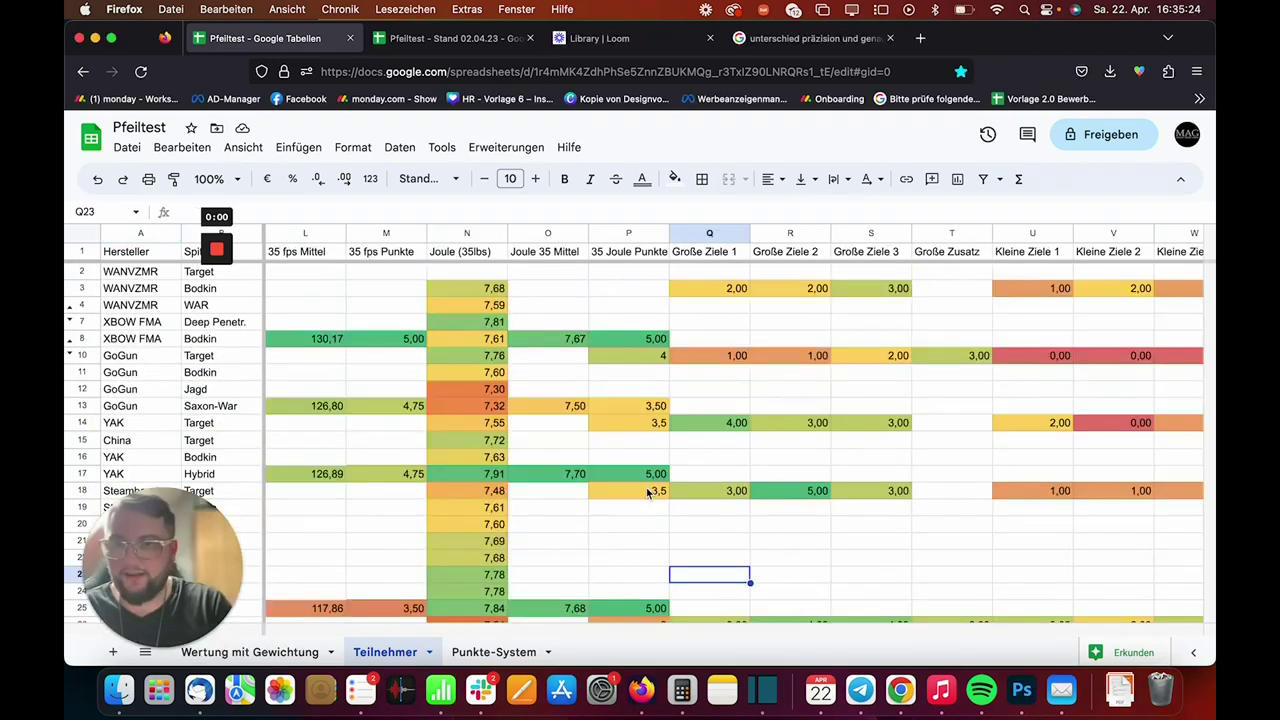
Step: Switch to the Google image result showing the difference between accuracy and precision on four targets
click(727, 473)
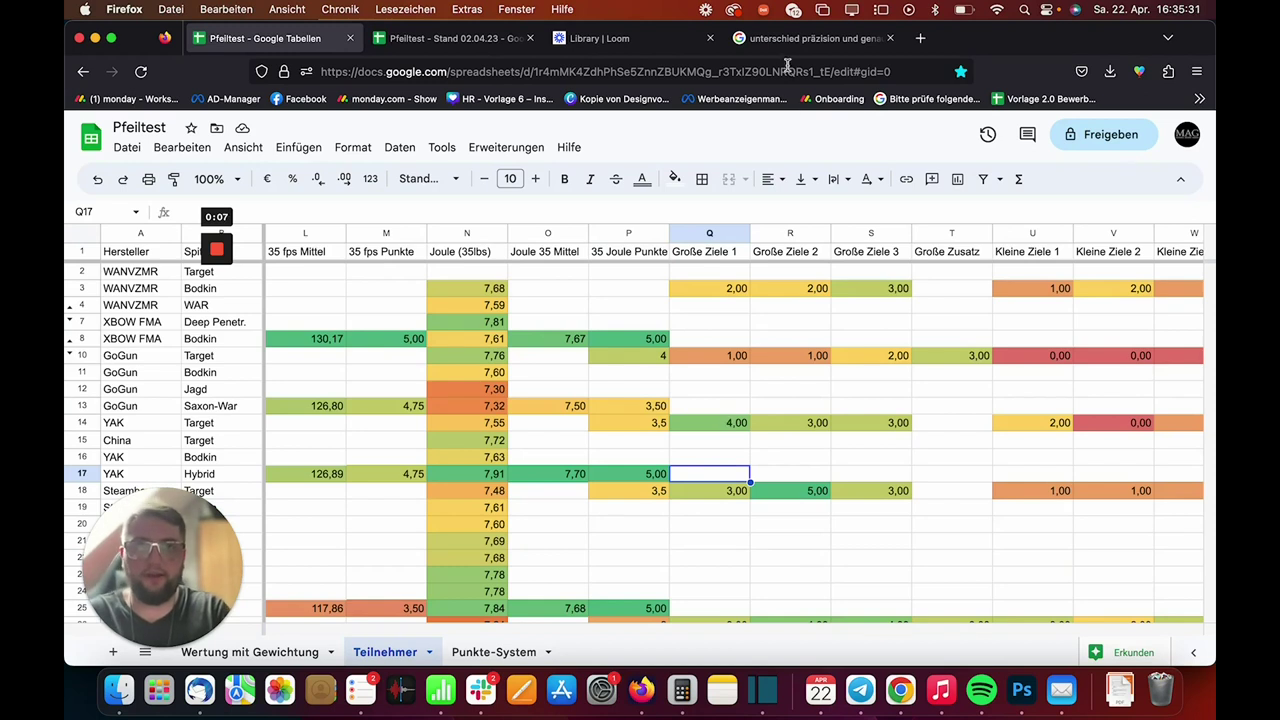
click(810, 38)
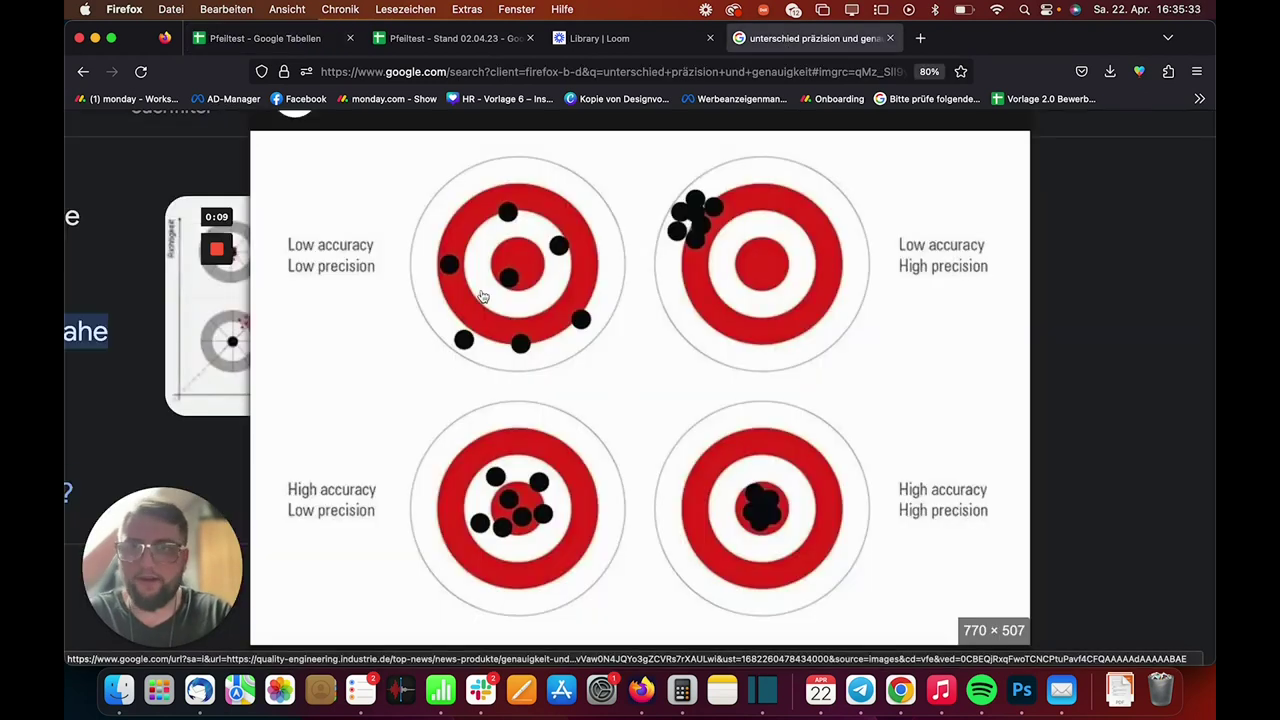
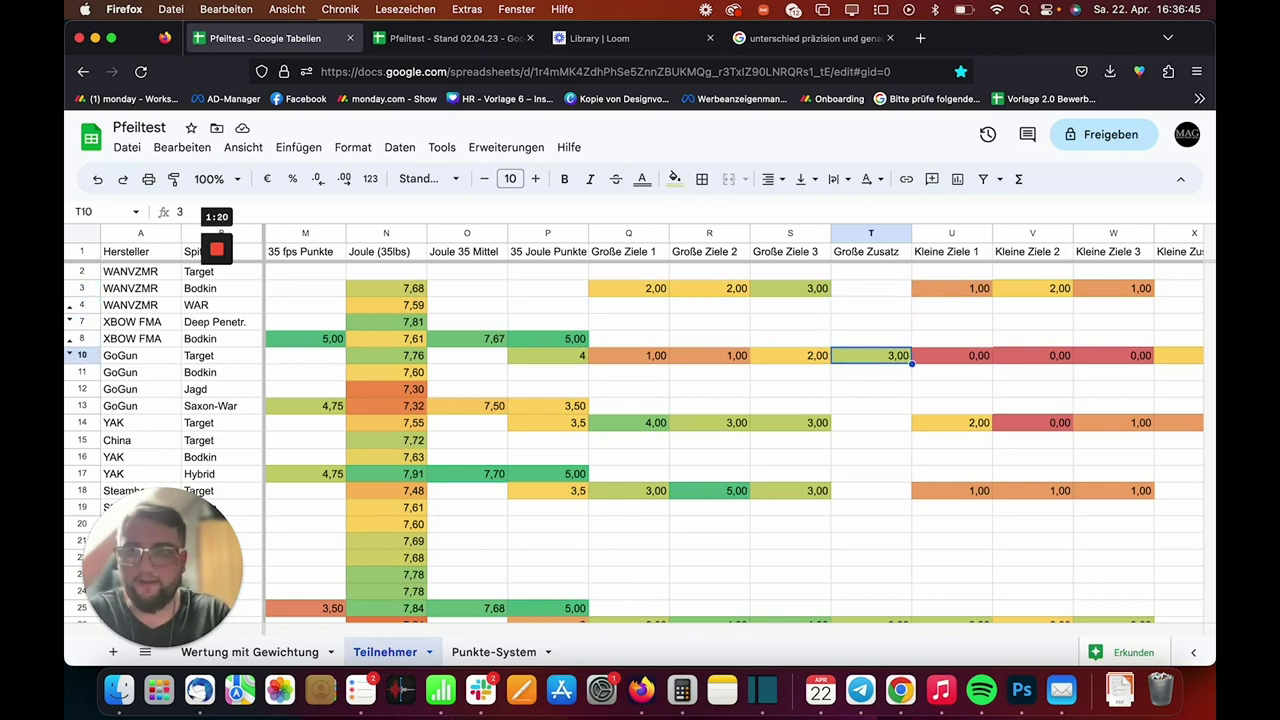
Step: Review GoGun Target's large-target scores one by one in Q10:S10, ending on its Große Zusatz score in T10
key(Left)
key(Left)
key(Left)
key(Left)
key(Right)
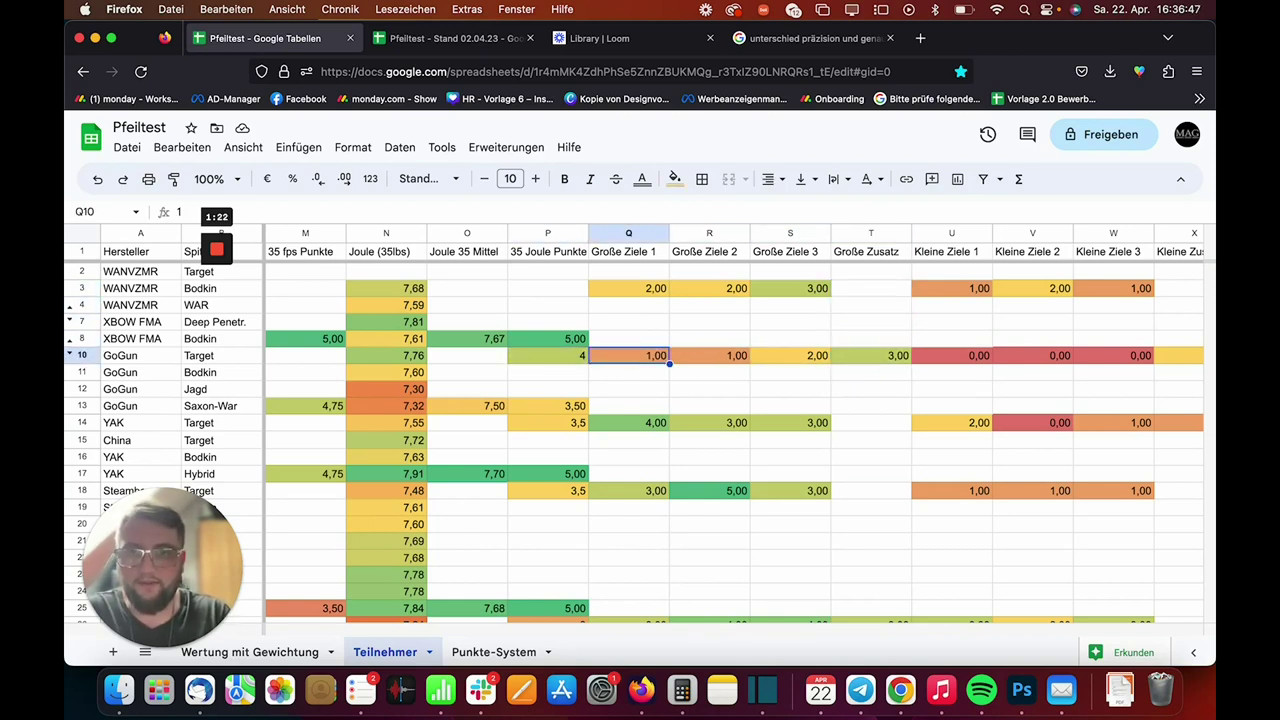
key(Right)
key(Right)
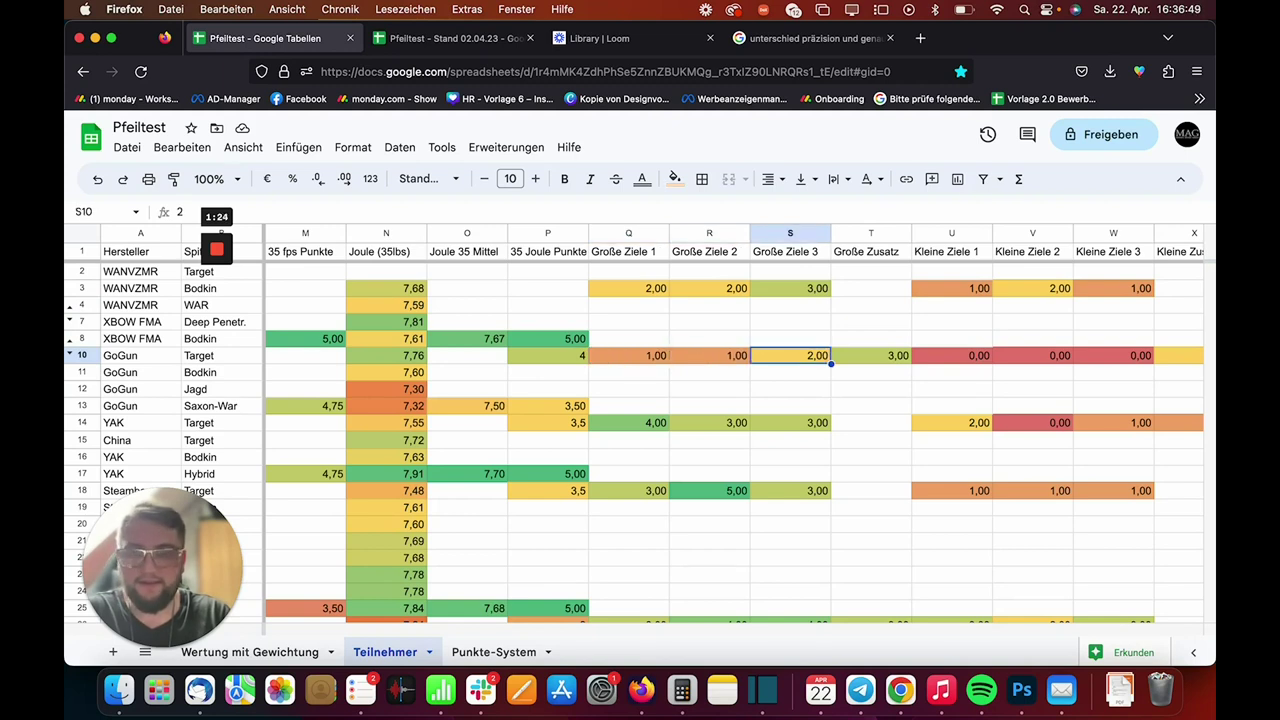
key(Right)
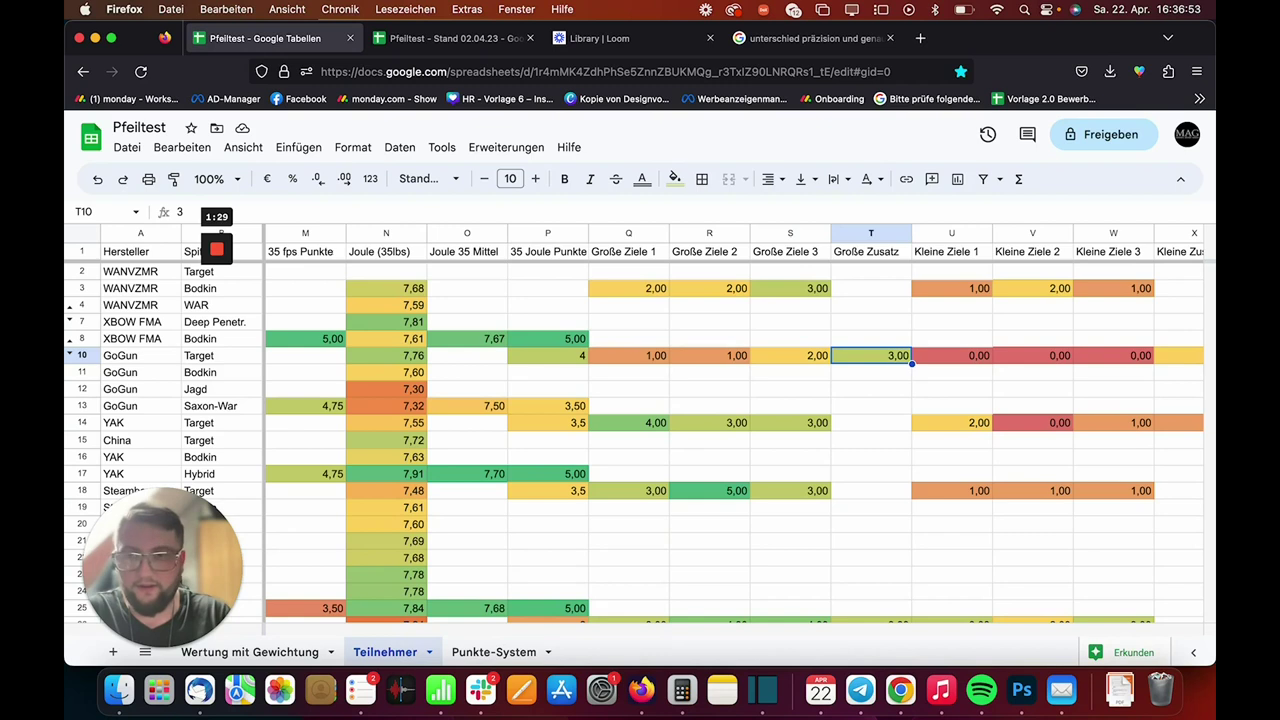
Step: Step through GoGun Target's small-target scores in U10:X10, its Präzision 35 average and its Wertung 35 rating
key(Right)
key(Right)
key(Right)
key(Right)
key(Right)
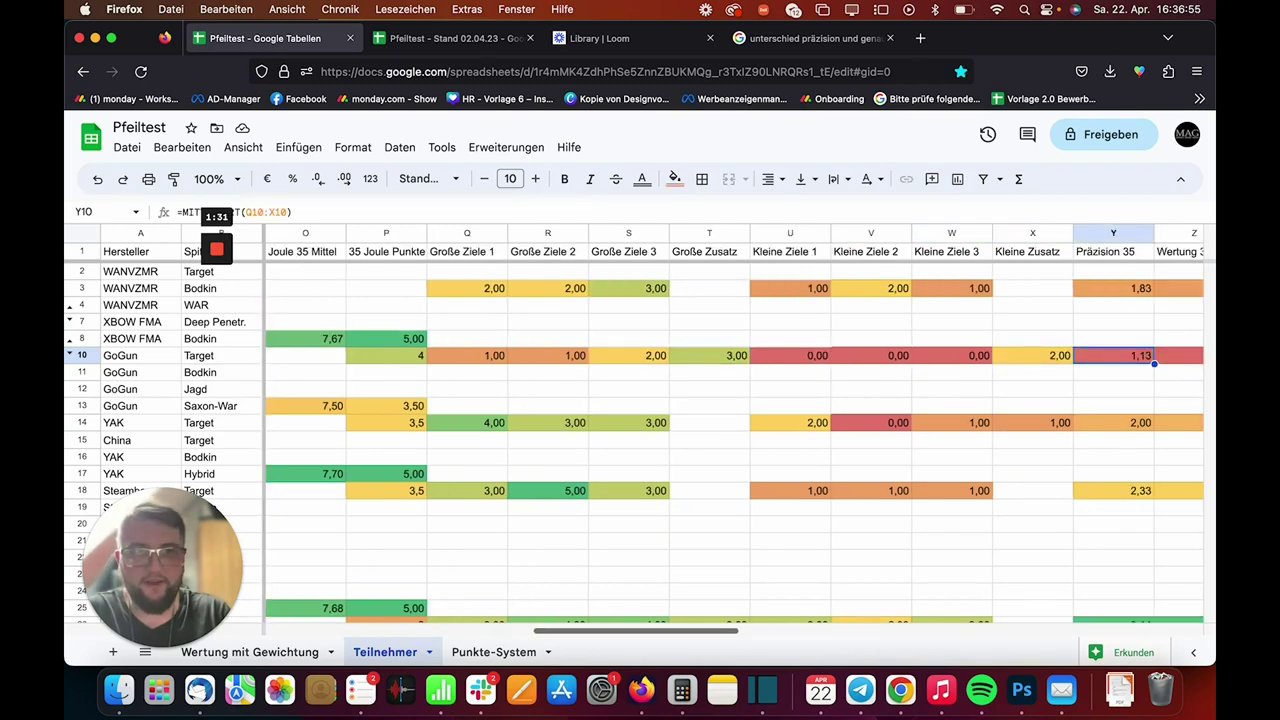
key(Left)
key(Left)
key(Left)
key(Left)
key(Right)
key(Right)
key(Right)
key(Right)
key(Right)
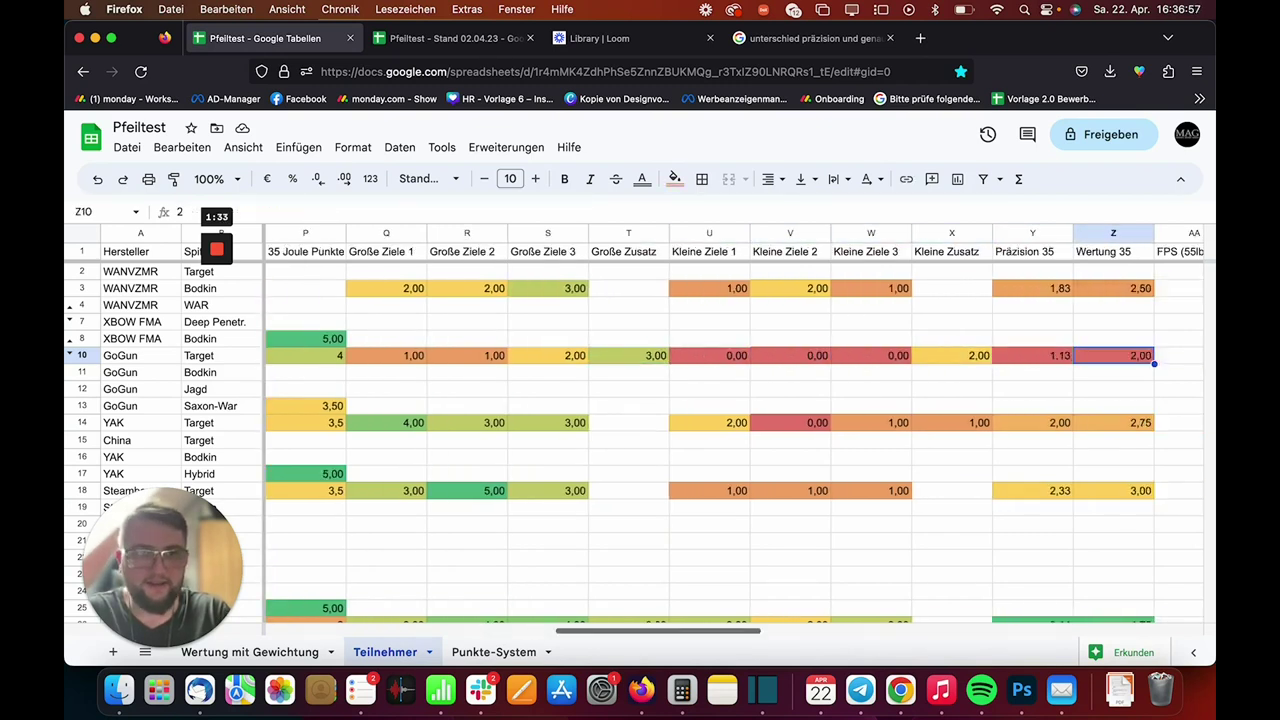
Step: Go back over GoGun Target's small-target scores from U10 to the Kleine Zusatz in X10, returning to the rating in Z10
key(Right)
key(Left)
key(Left)
key(Left)
key(Left)
key(Left)
key(Left)
key(Right)
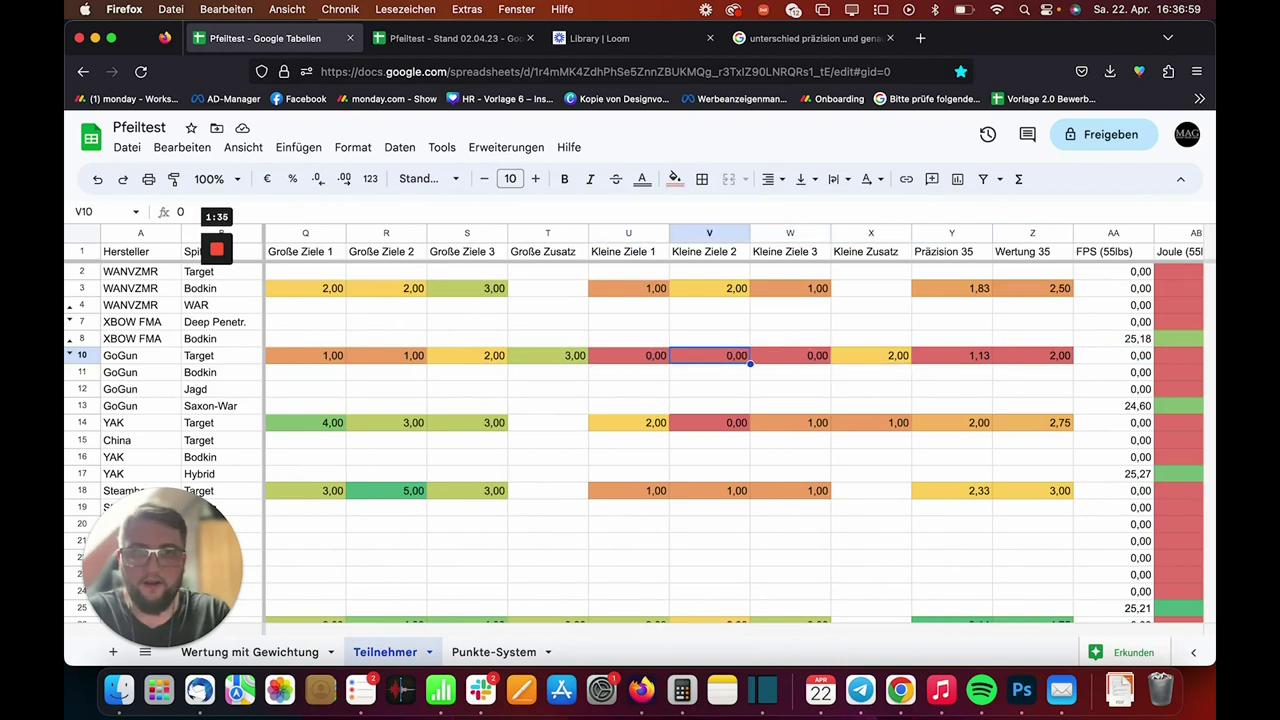
key(Right)
key(Right)
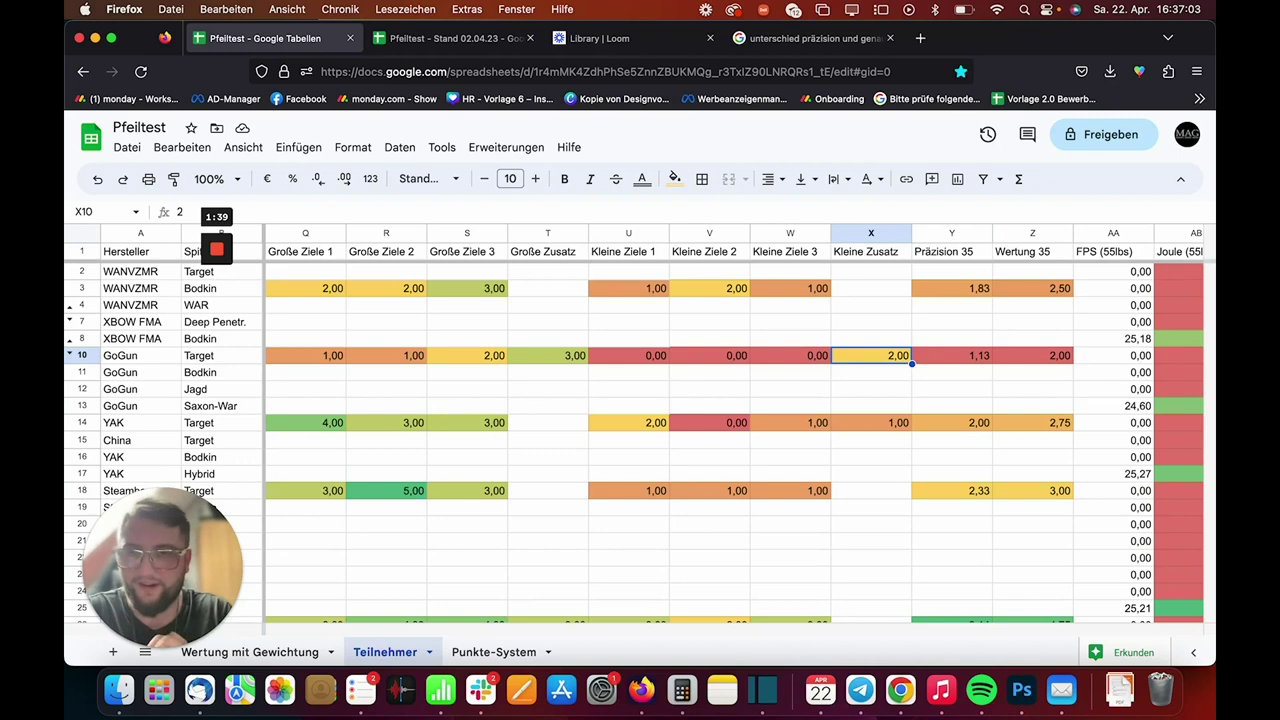
key(Right)
key(Right)
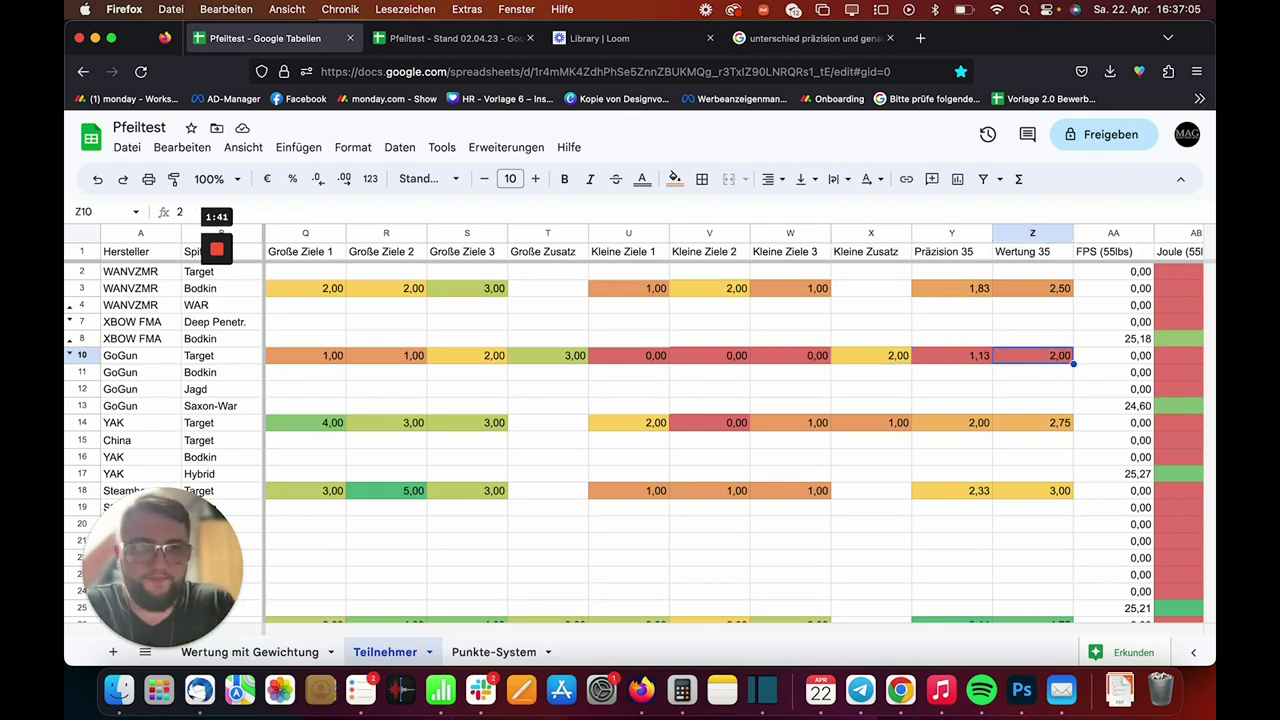
Step: Examine WANVZMR Bodkin's Präzision 35 average in Y3 and its Wertung 35 rating in Z3
key(Up)
key(Up)
key(Up)
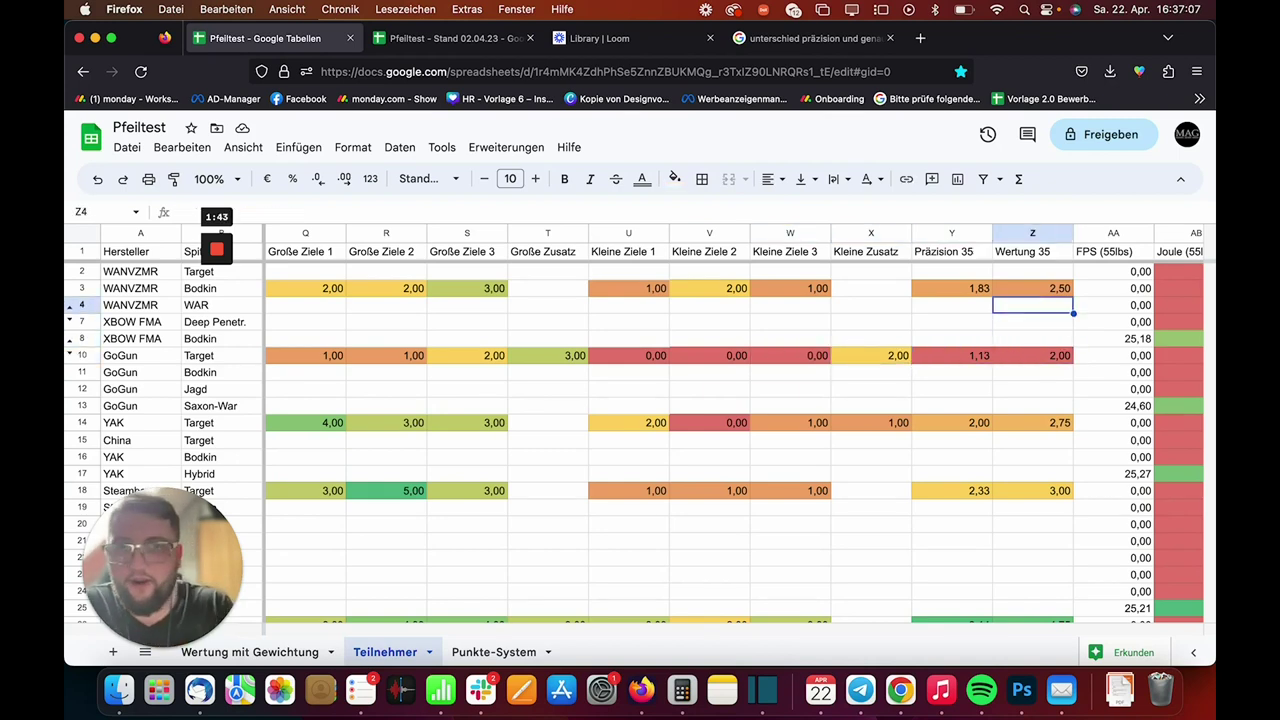
key(Up)
key(Left)
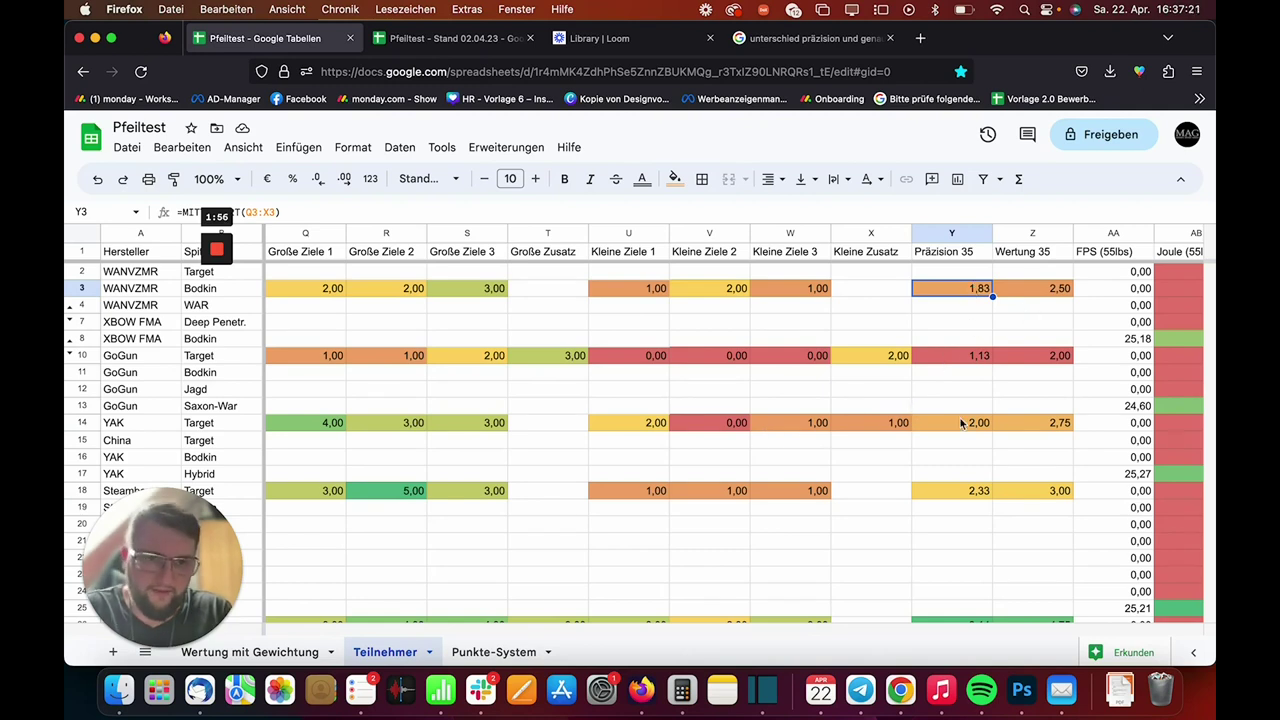
scroll(960, 422, down, 5)
scroll(960, 422, up, 5)
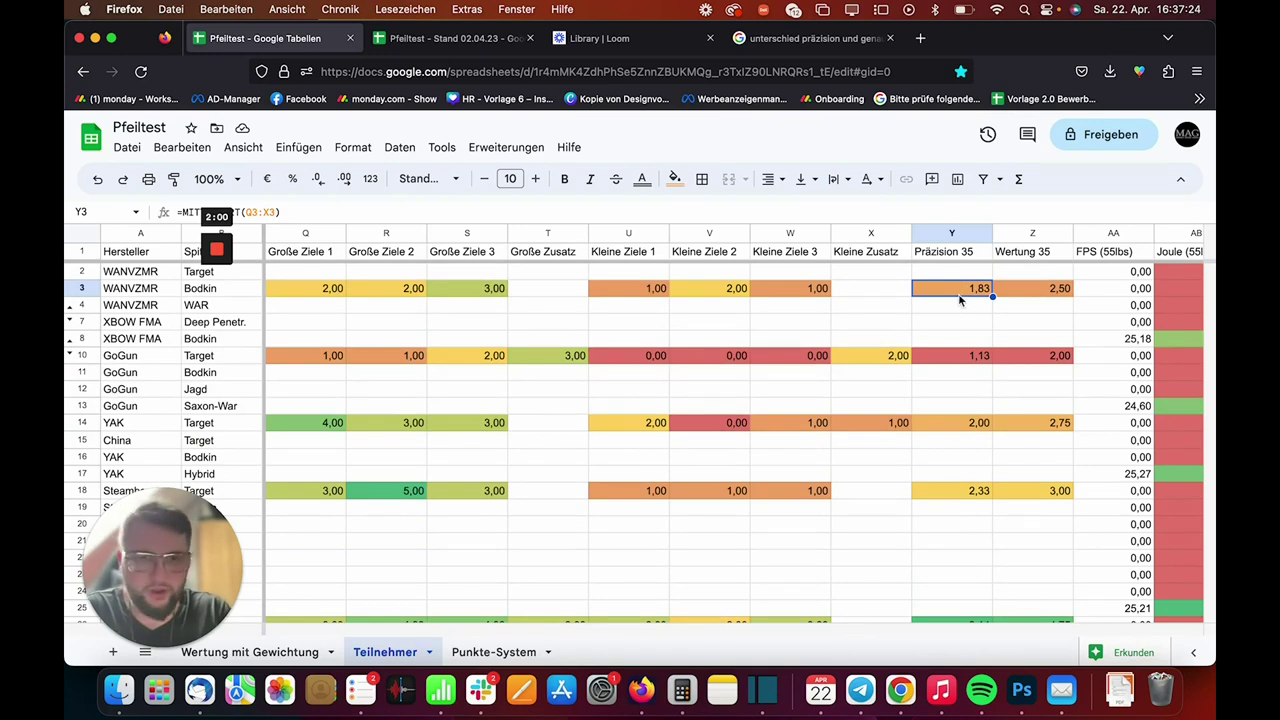
click(1028, 292)
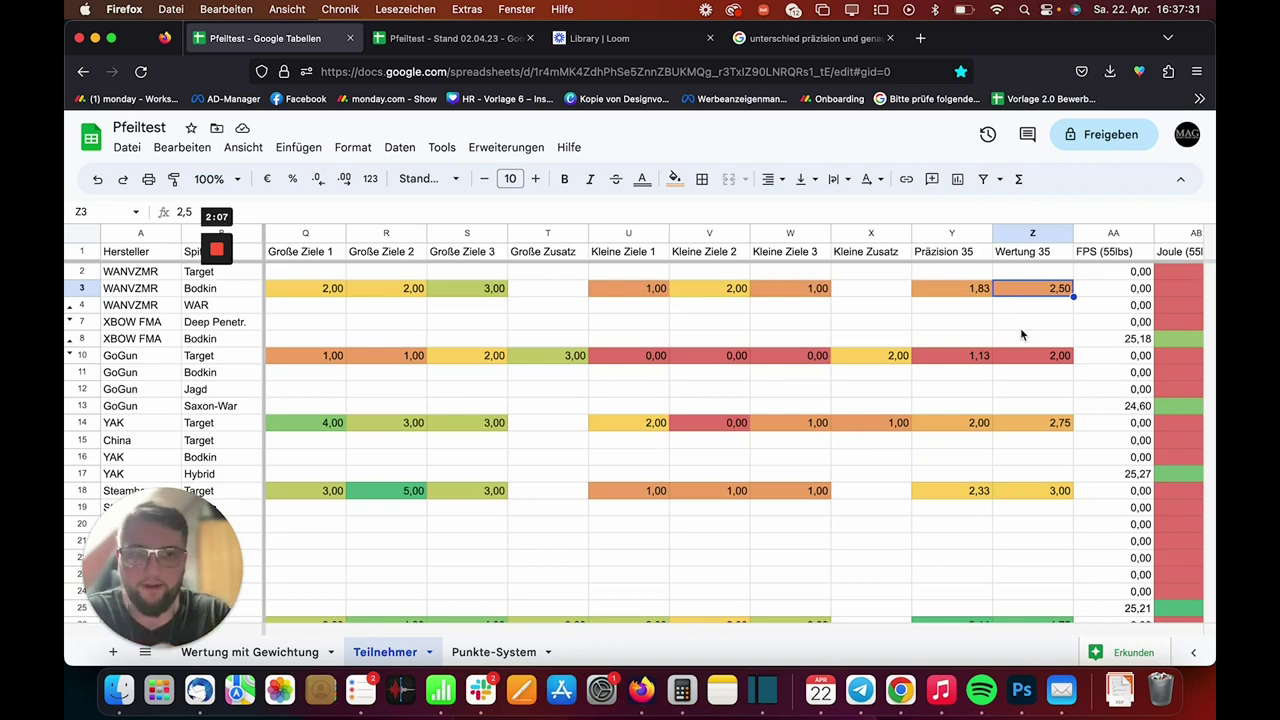
Step: Return to GoGun Target's row to inspect its Präzision 35 average in Y10
key(Down)
key(Down)
key(Down)
key(Down)
key(Left)
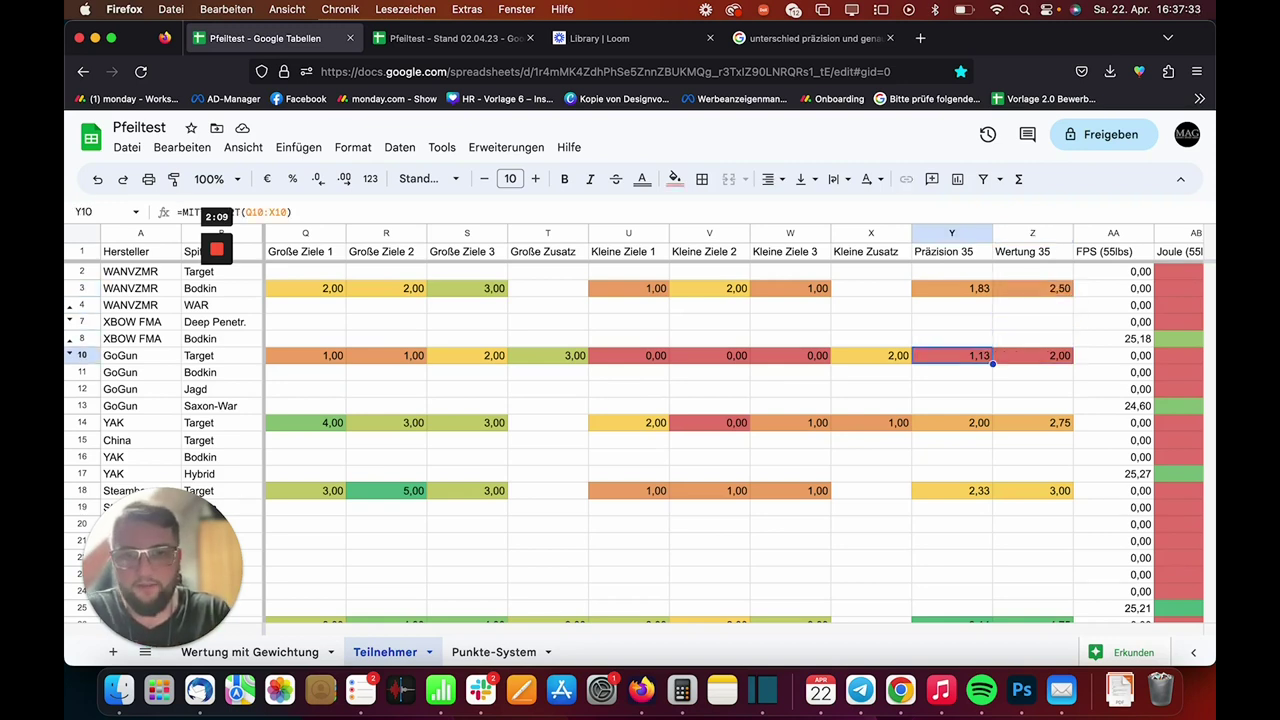
Step: Review GoGun Target's precision scores in row 10 and inspect its Wertung 35 rating in Z10
scroll(963, 366, left, 2)
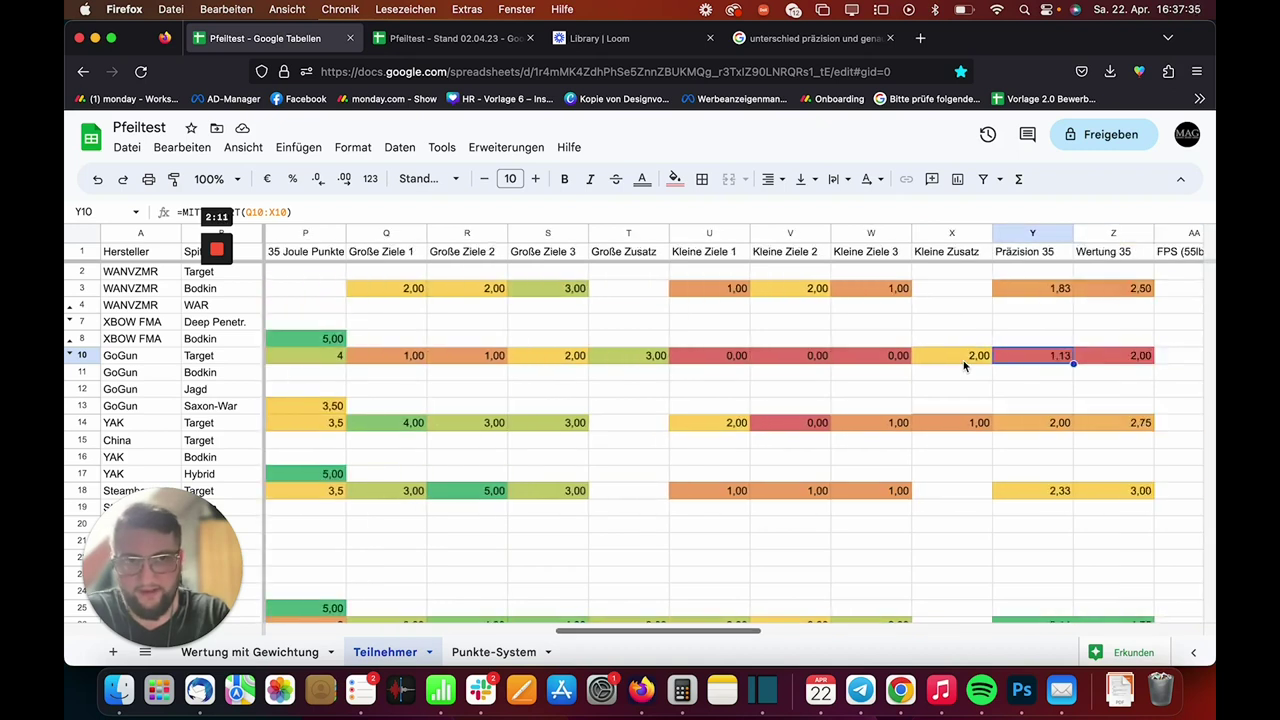
scroll(963, 366, right, 2)
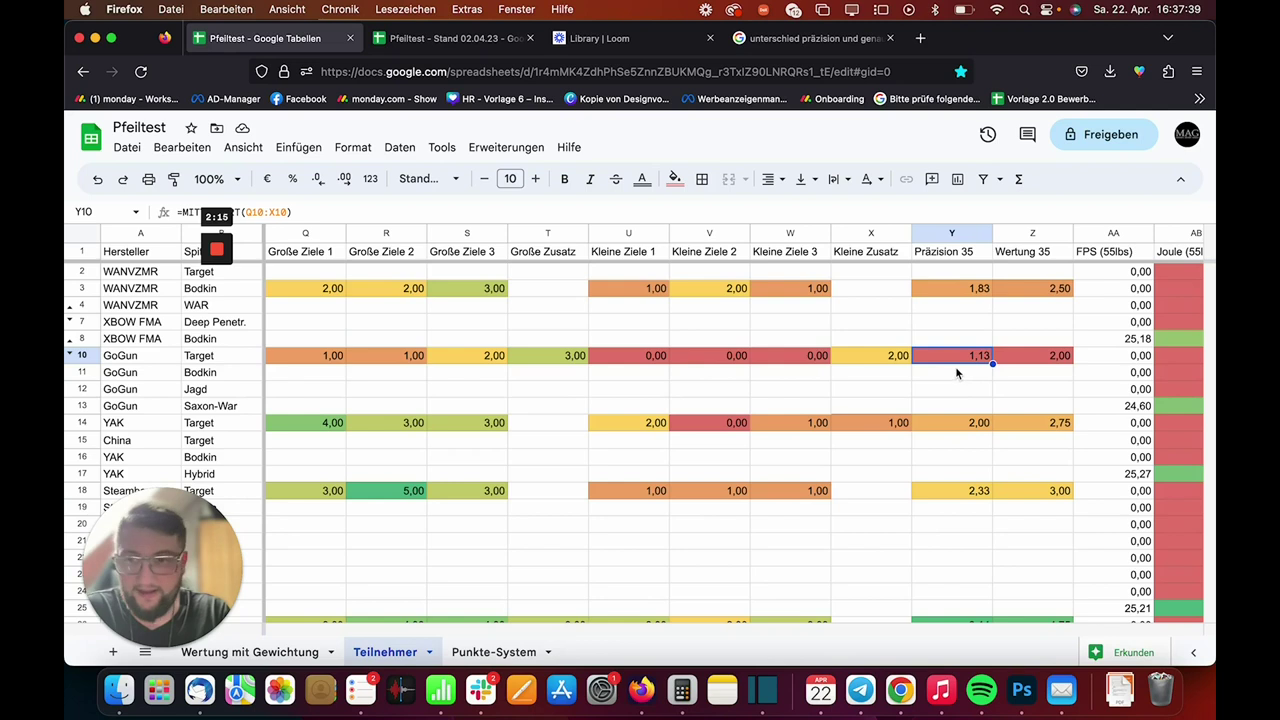
click(1030, 362)
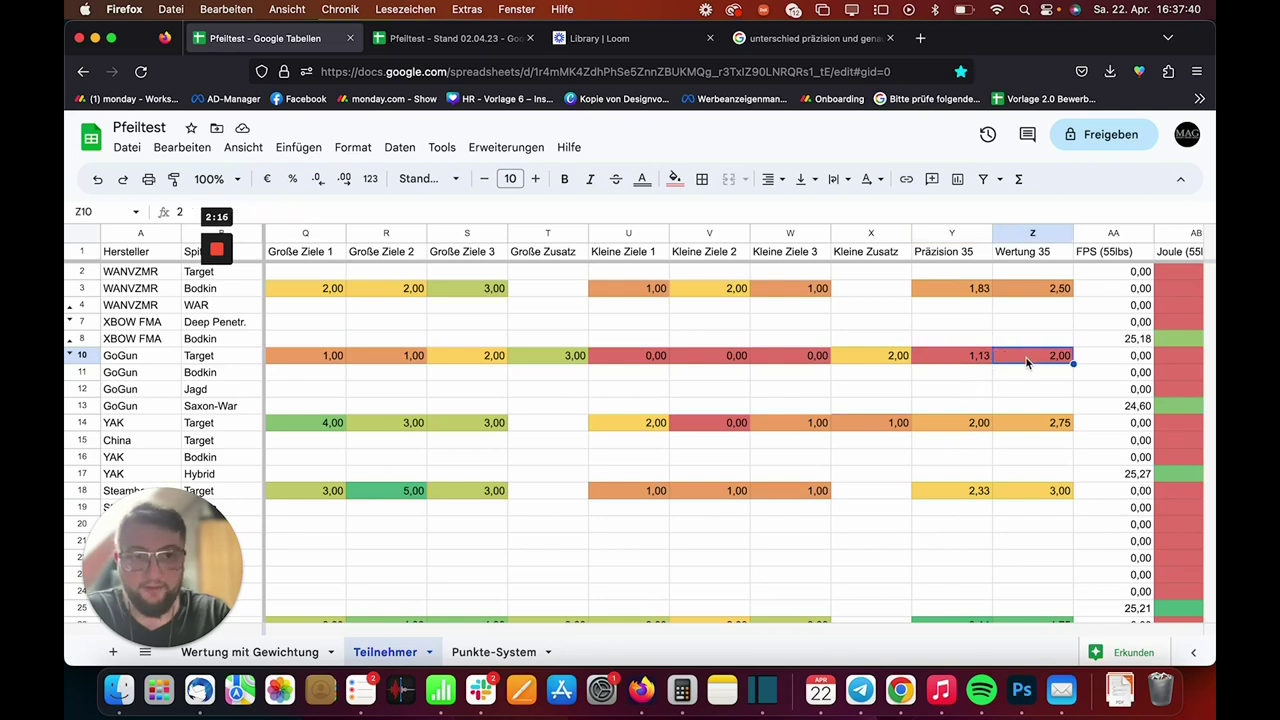
Step: Examine YAK Target's Präzision 35 average in Y14 alongside its target scores, and its Wertung 35 rating in Z14
click(975, 425)
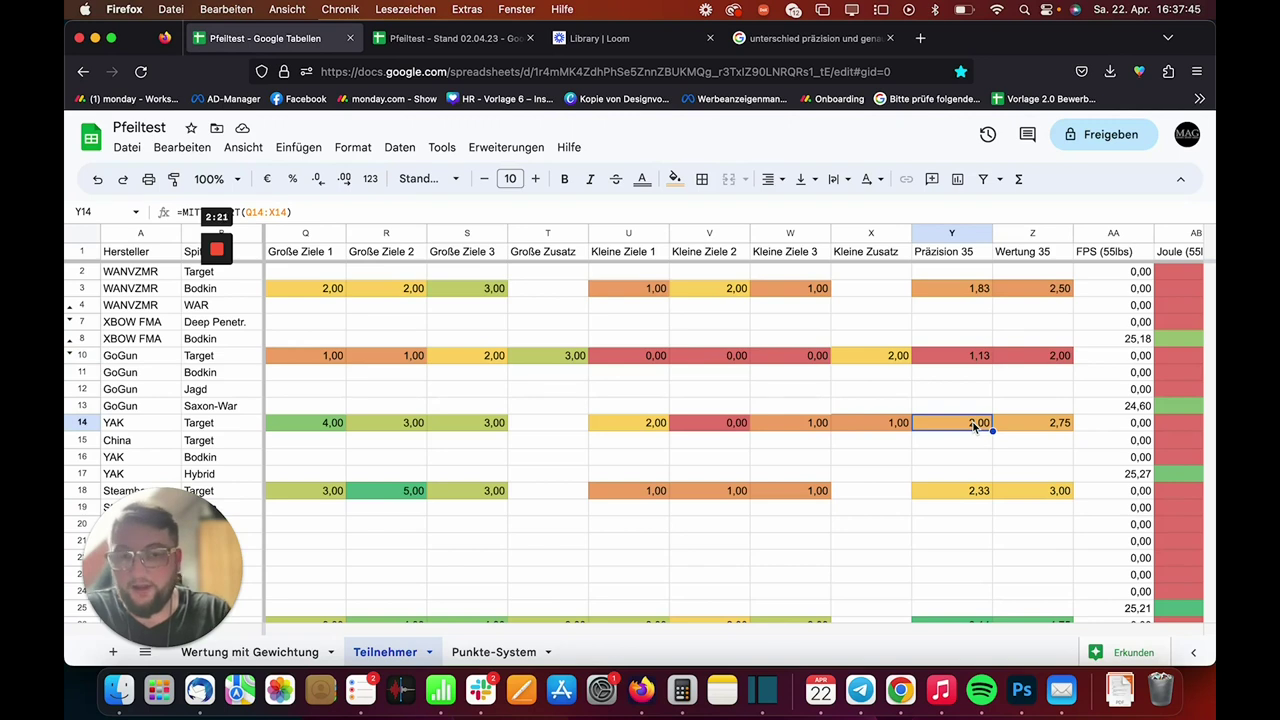
scroll(975, 425, left, 4)
scroll(975, 425, right, 3)
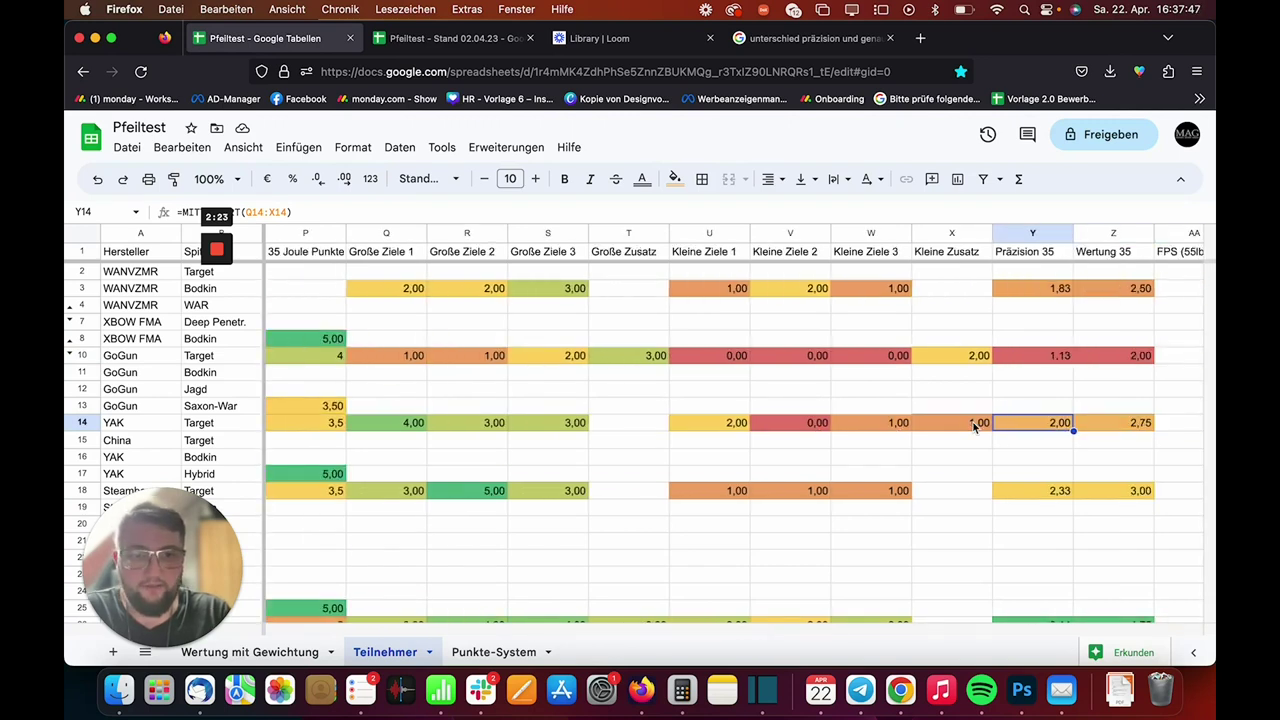
scroll(1037, 435, right, 1)
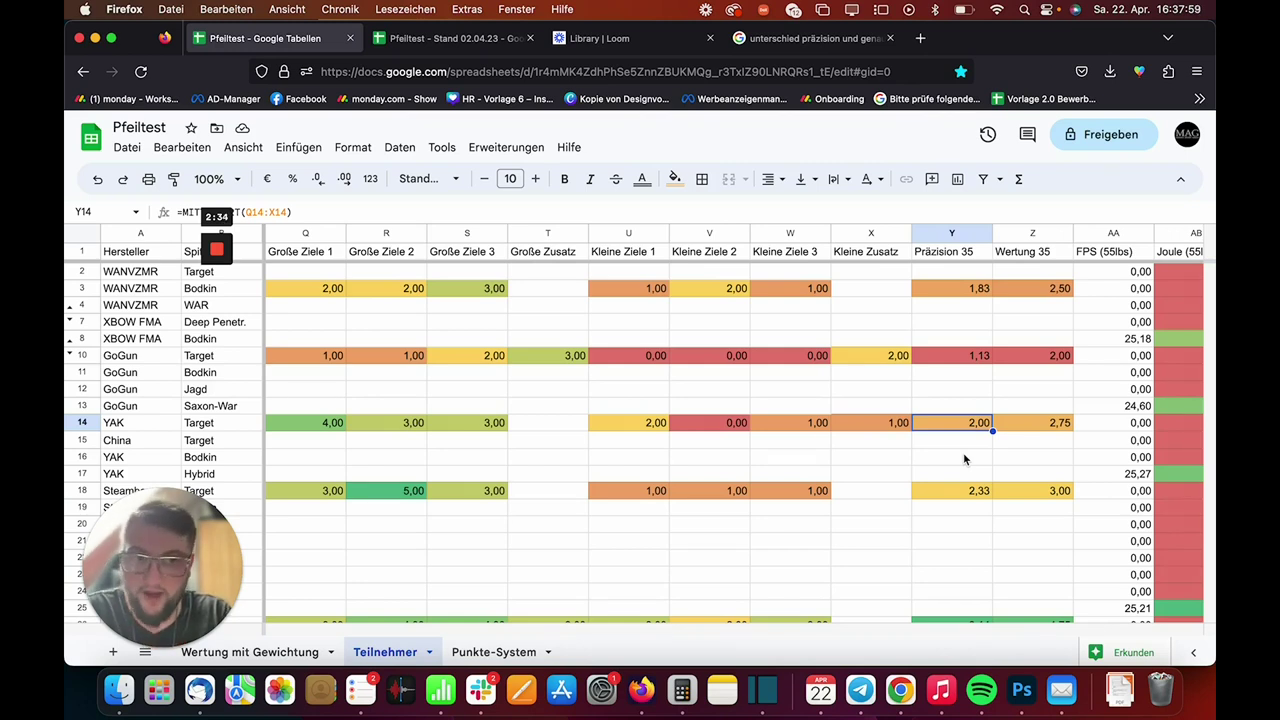
key(Right)
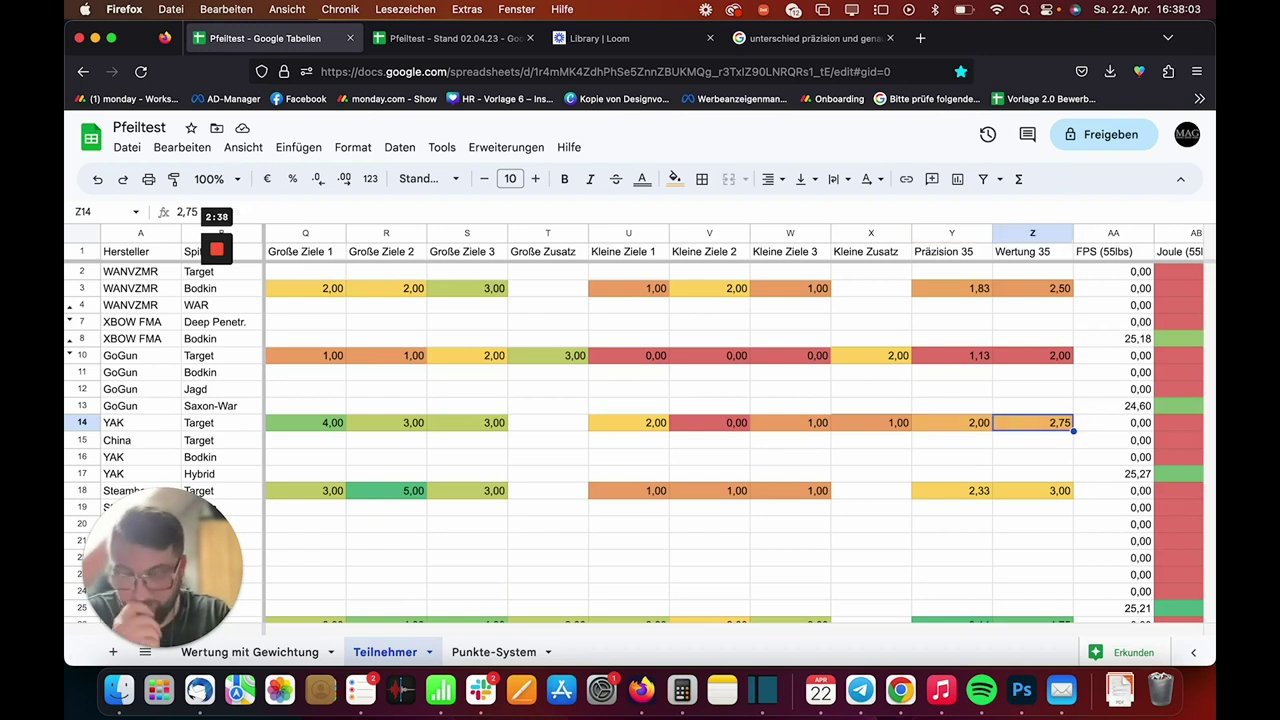
Step: Inspect Steambow Target's Präzision 35 average in Y18 and its Wertung 35 rating in Z18
key(Down)
key(Down)
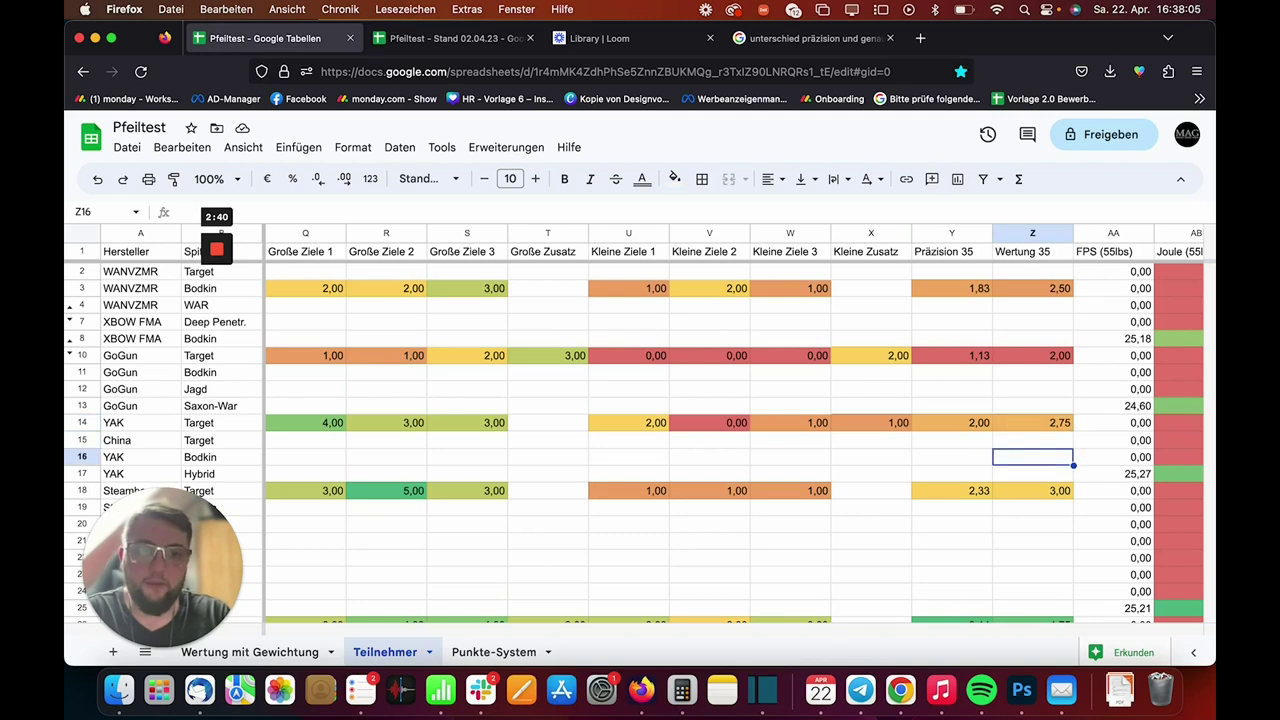
key(Down)
key(Down)
key(Left)
key(Left)
key(Right)
scroll(914, 520, down, 2)
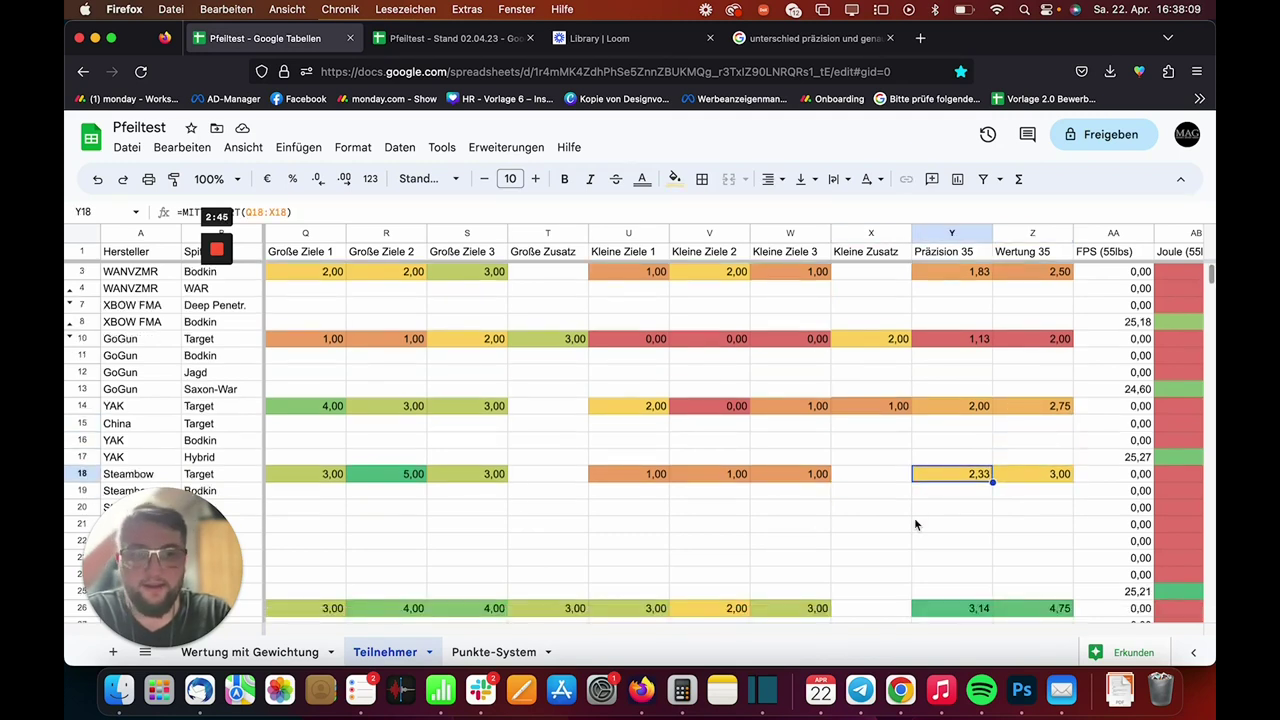
scroll(914, 524, down, 1)
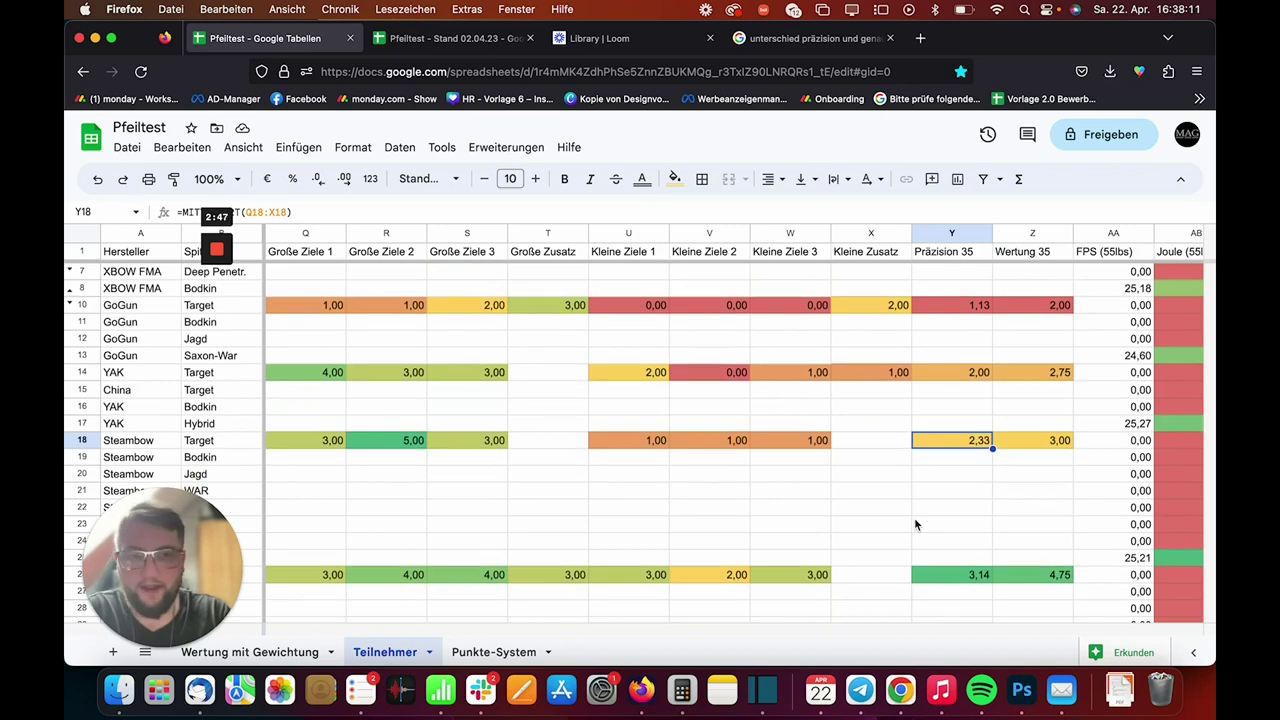
click(1050, 446)
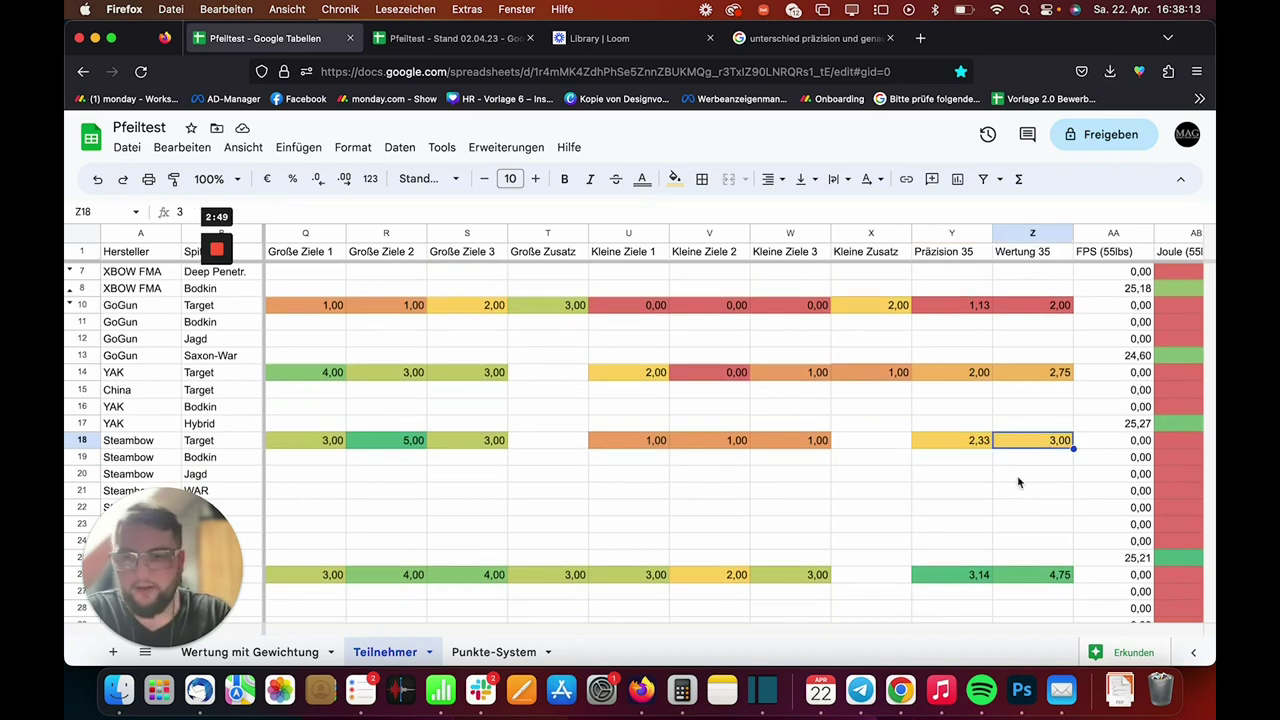
Step: Examine S&K Target's Präzision 35 average in Y26 and step through its large-target scores from Q26 to the Große Zusatz in T26
scroll(1004, 489, down, 3)
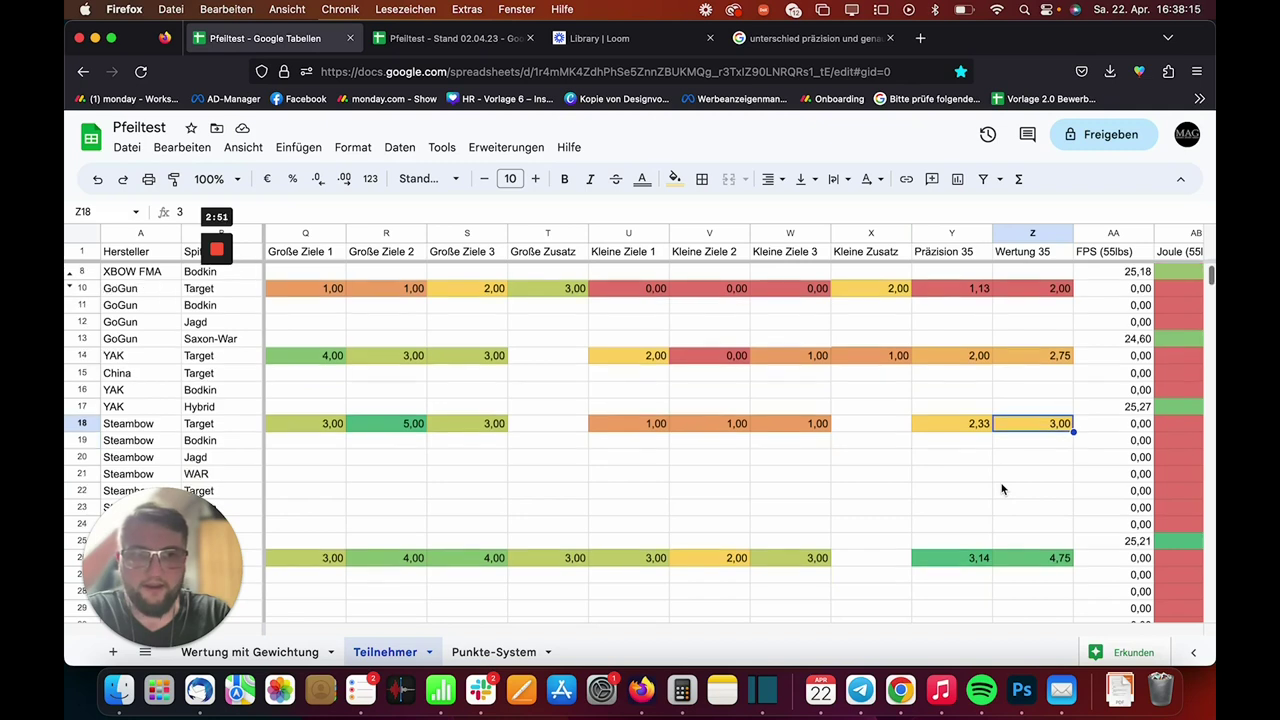
scroll(1003, 489, left, 1)
scroll(1003, 489, down, 4)
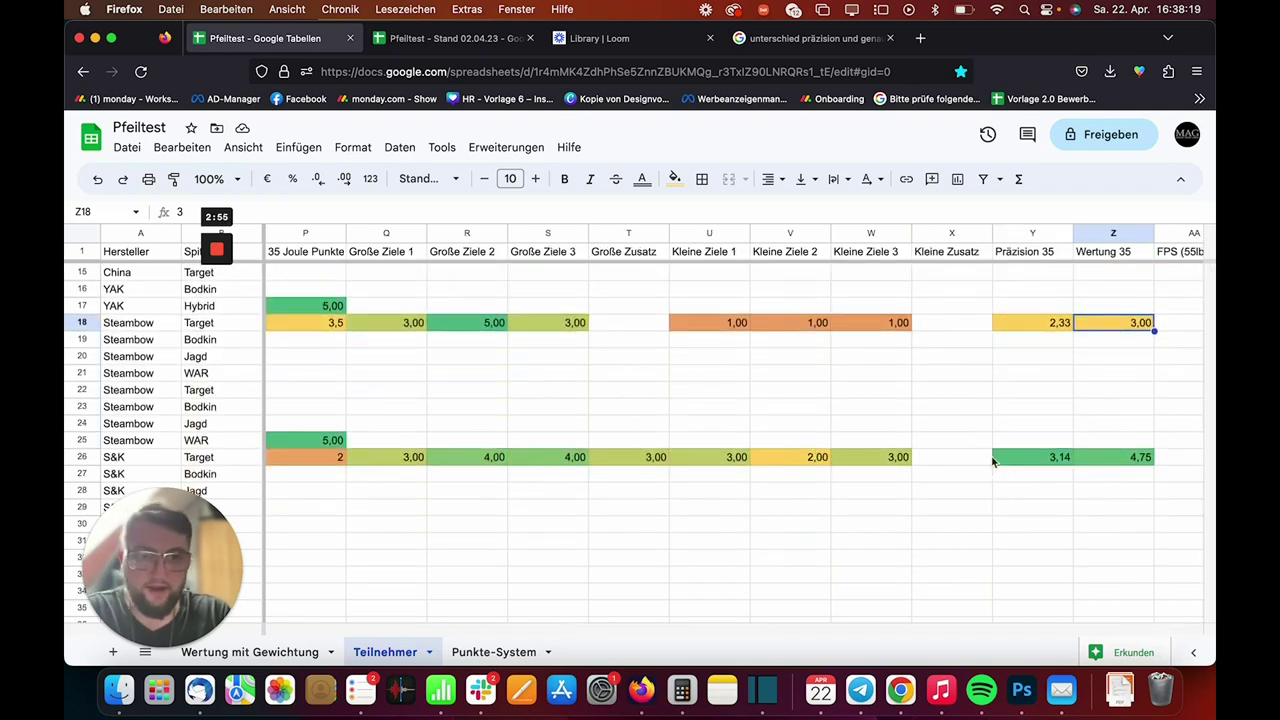
click(1025, 465)
scroll(1024, 460, left, 2)
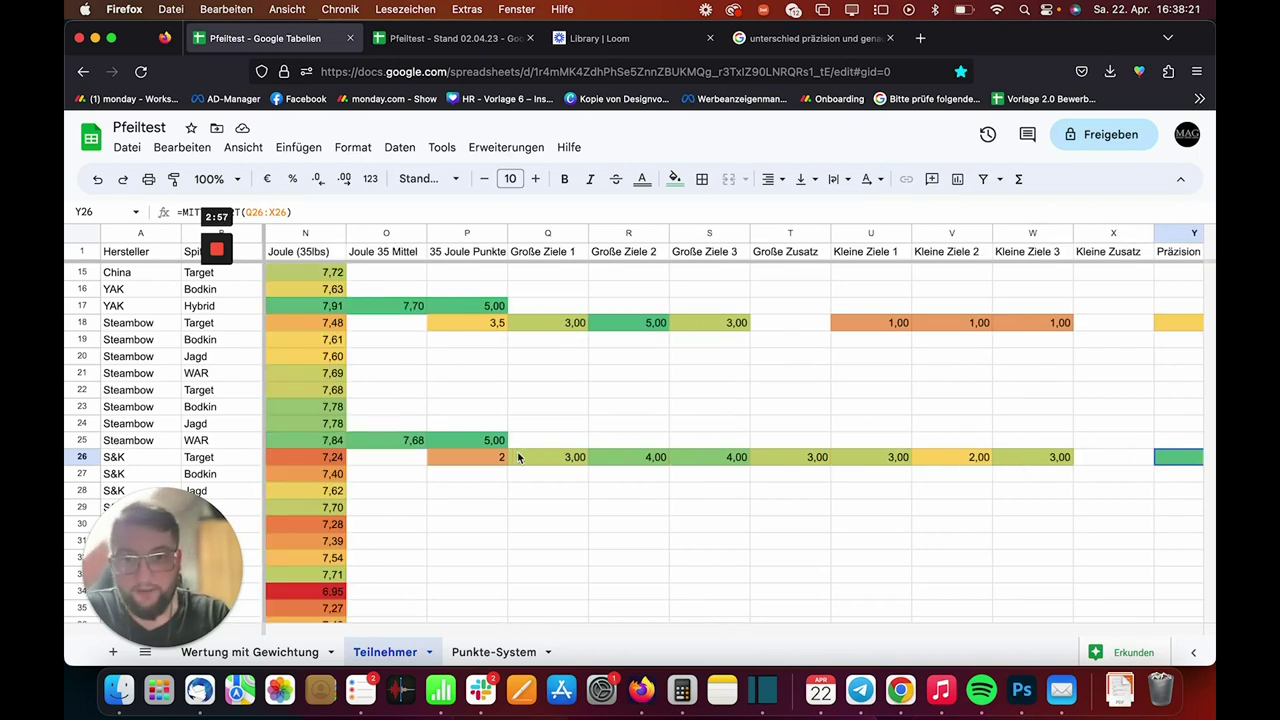
click(552, 462)
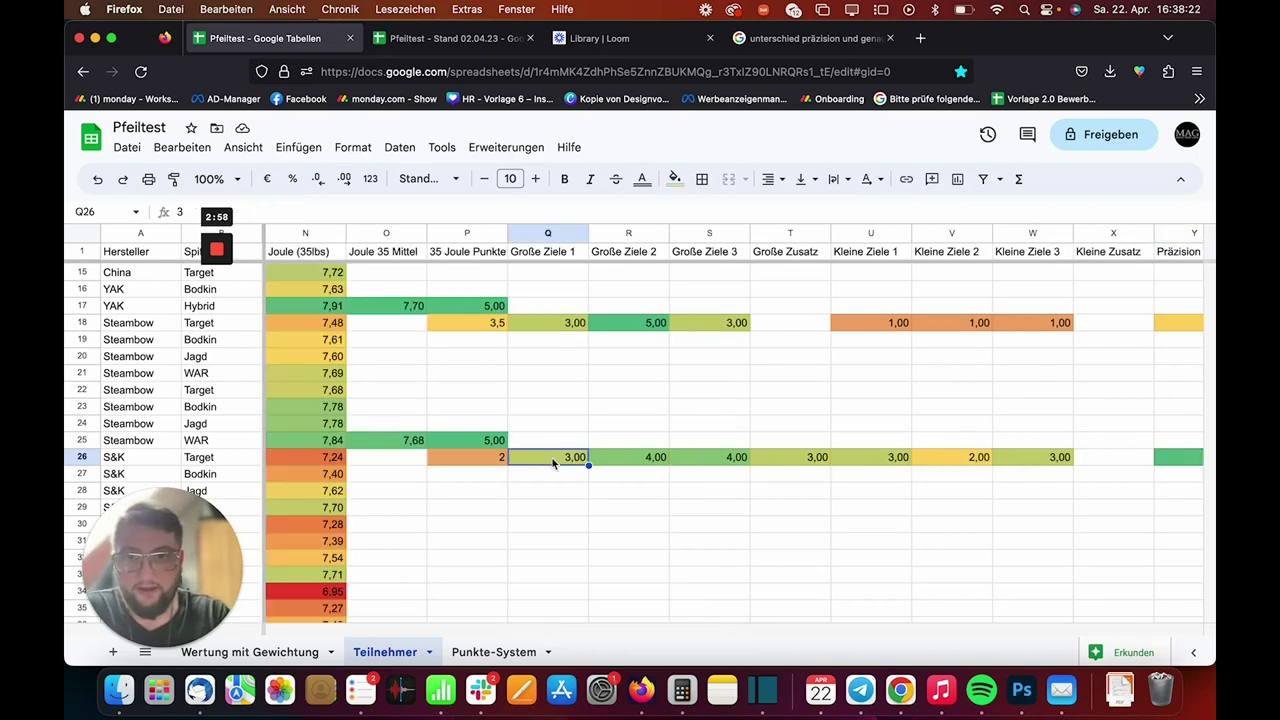
click(624, 462)
click(705, 461)
click(778, 458)
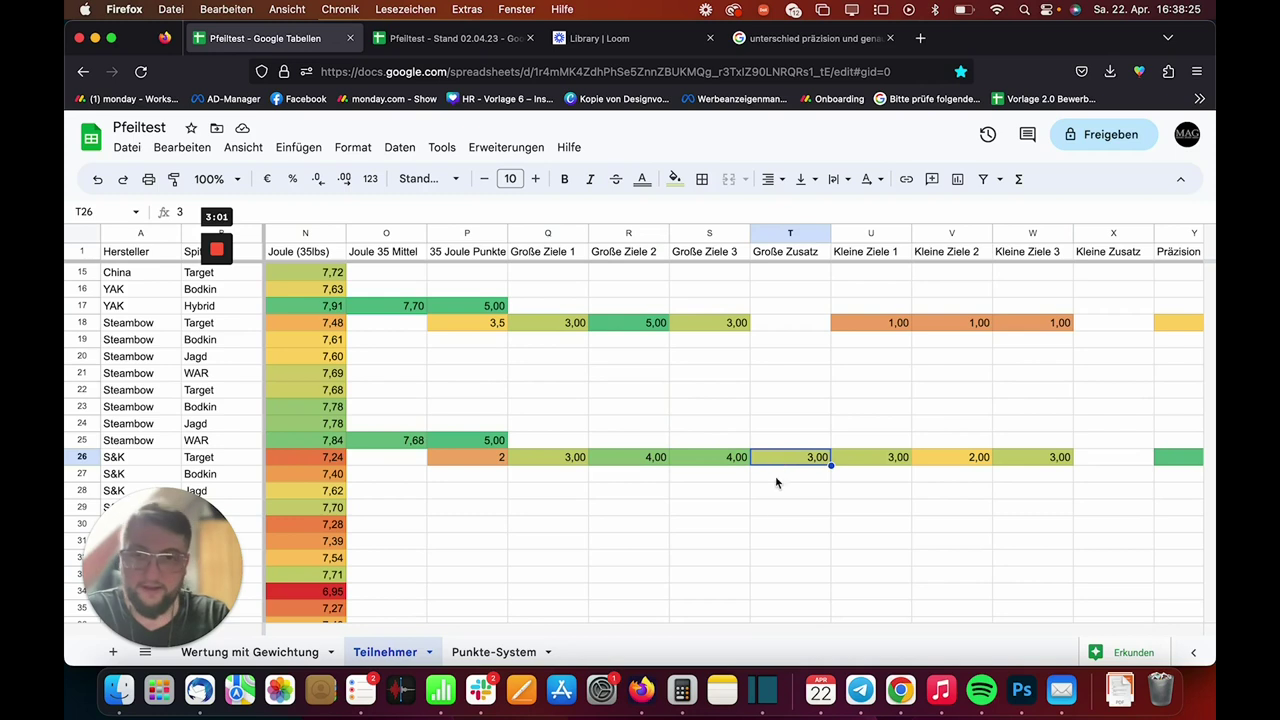
Step: Go through S&K Target's small-target scores from U26, its Präzision 35 average in Y26 and its Wertung 35 rating in Z26
scroll(769, 515, right, 1)
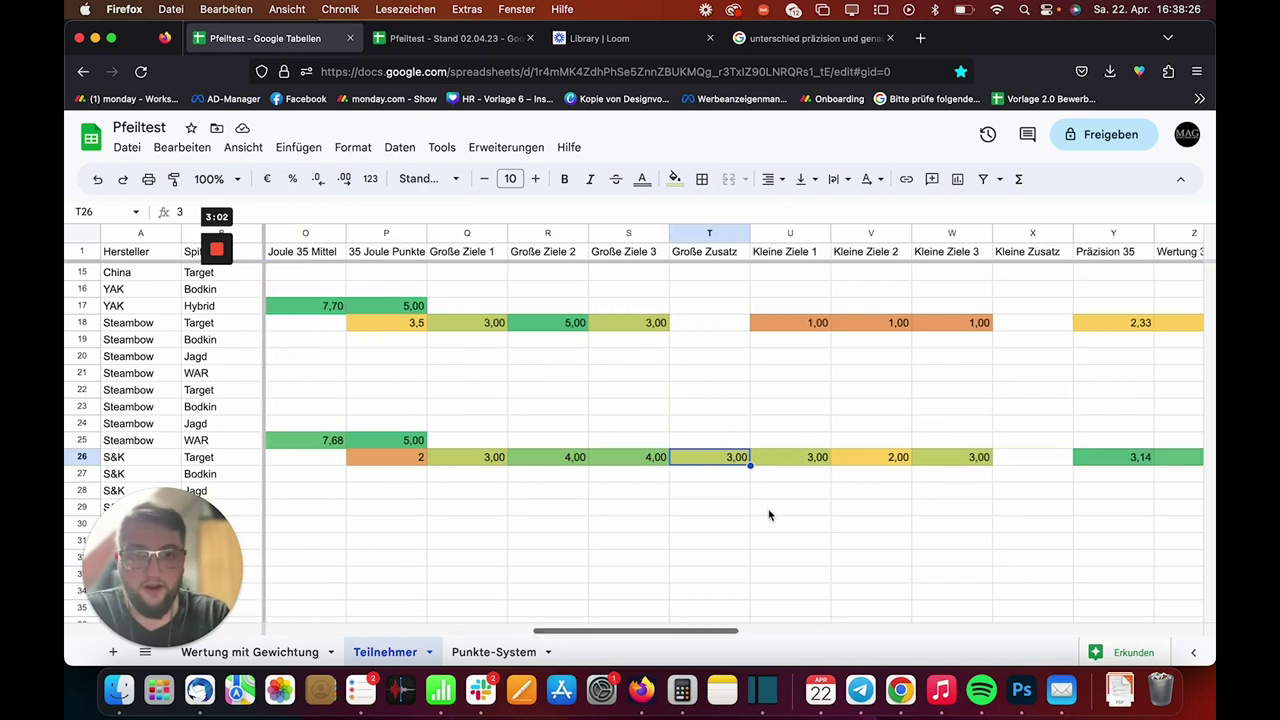
click(806, 456)
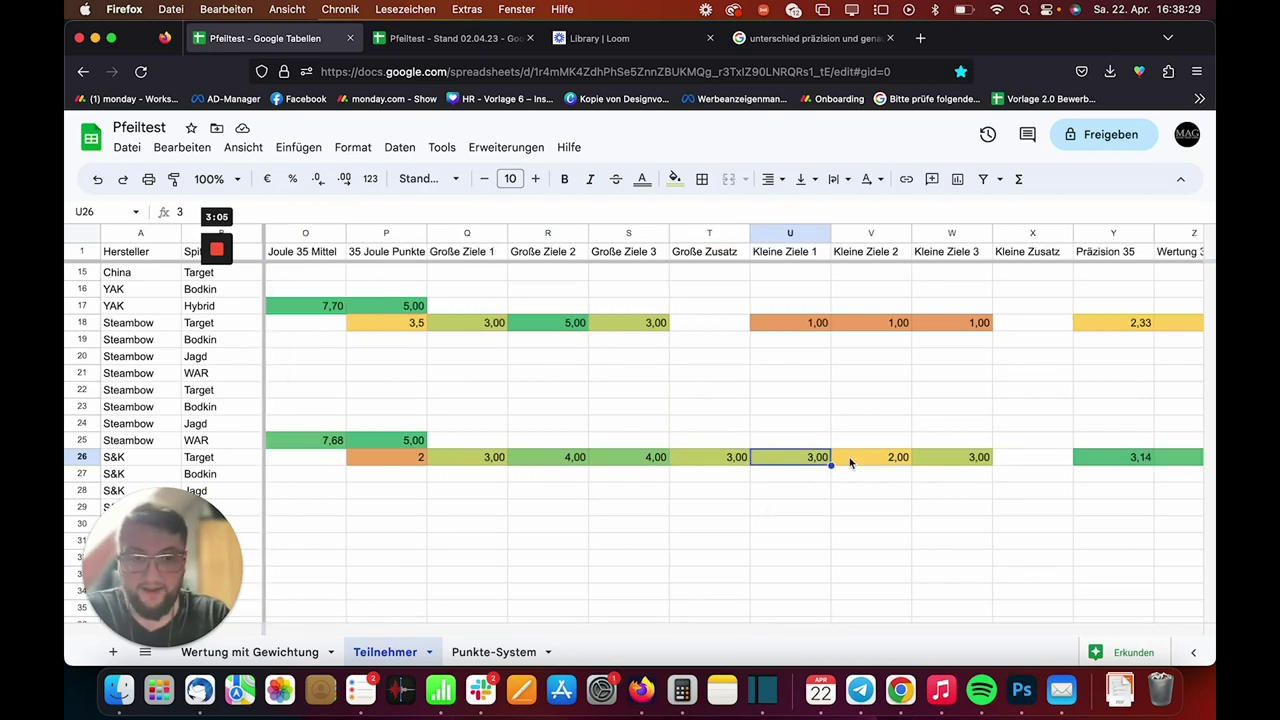
click(849, 462)
scroll(849, 457, right, 1)
click(849, 457)
click(1005, 460)
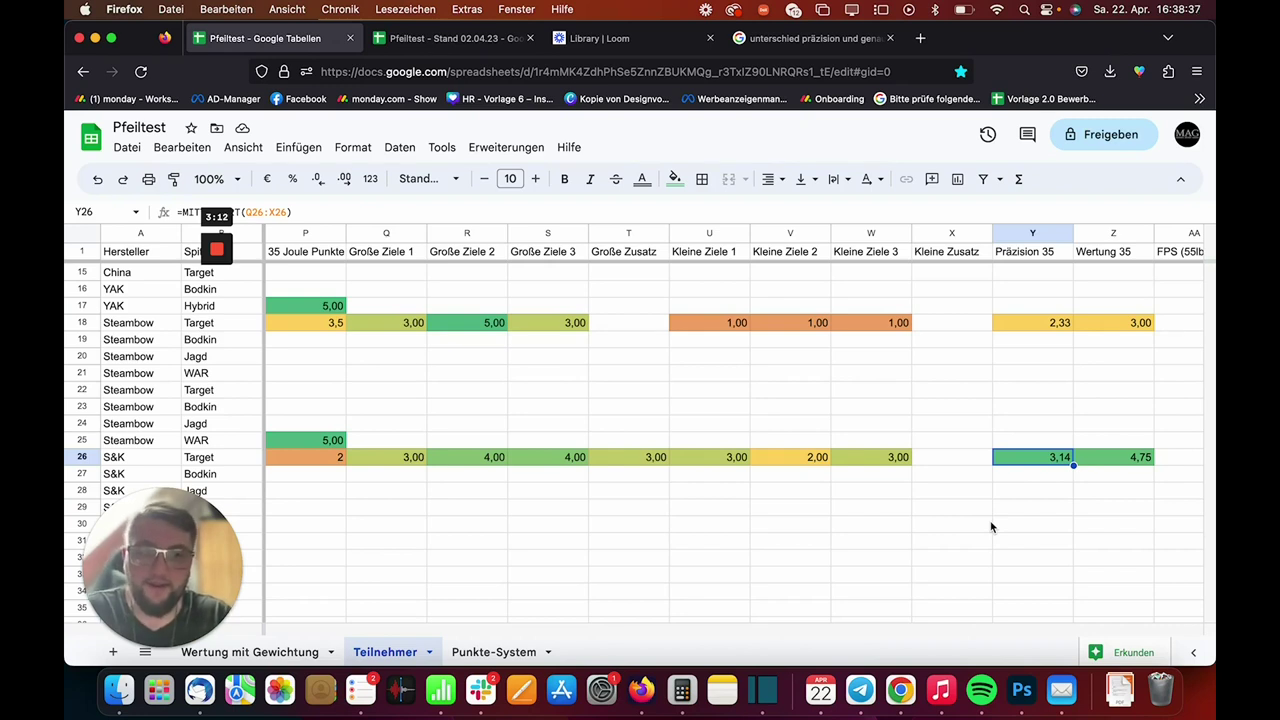
key(Right)
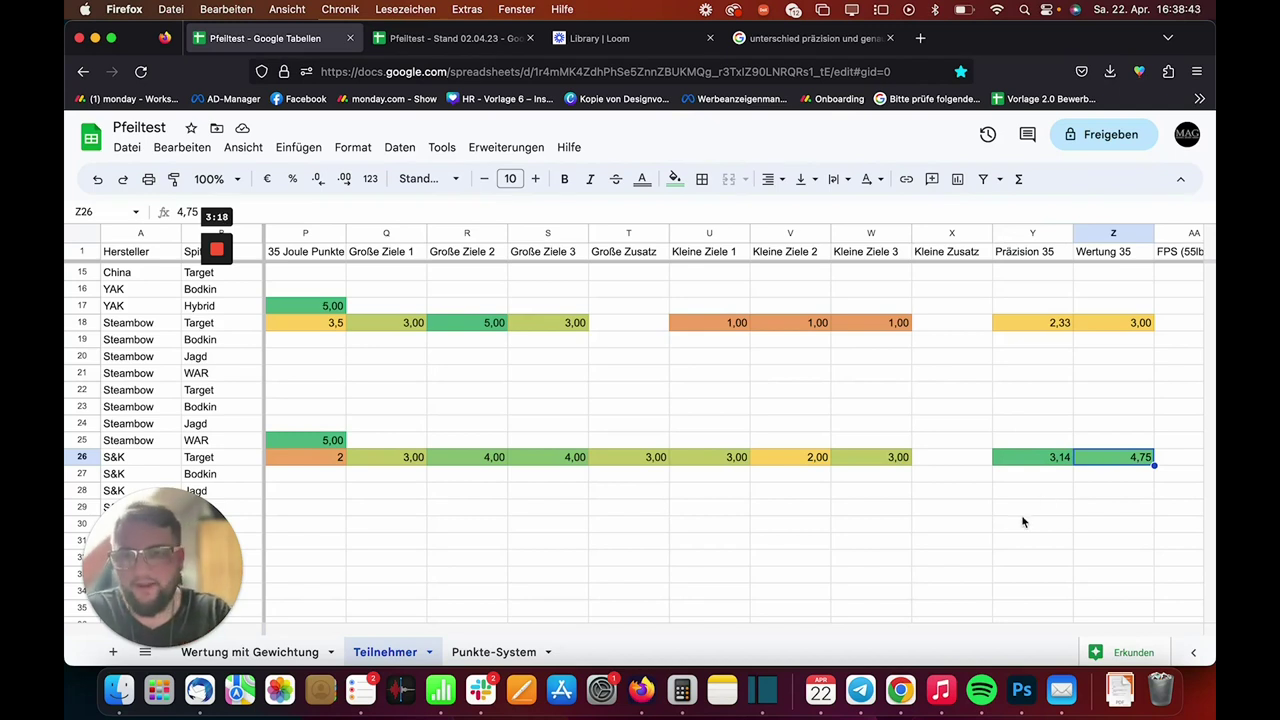
Step: Find the next manufacturer's precision results in row 38 and review its large-target scores up to Große Ziele 3 in S38
scroll(1021, 510, down, 2)
scroll(1022, 521, down, 4)
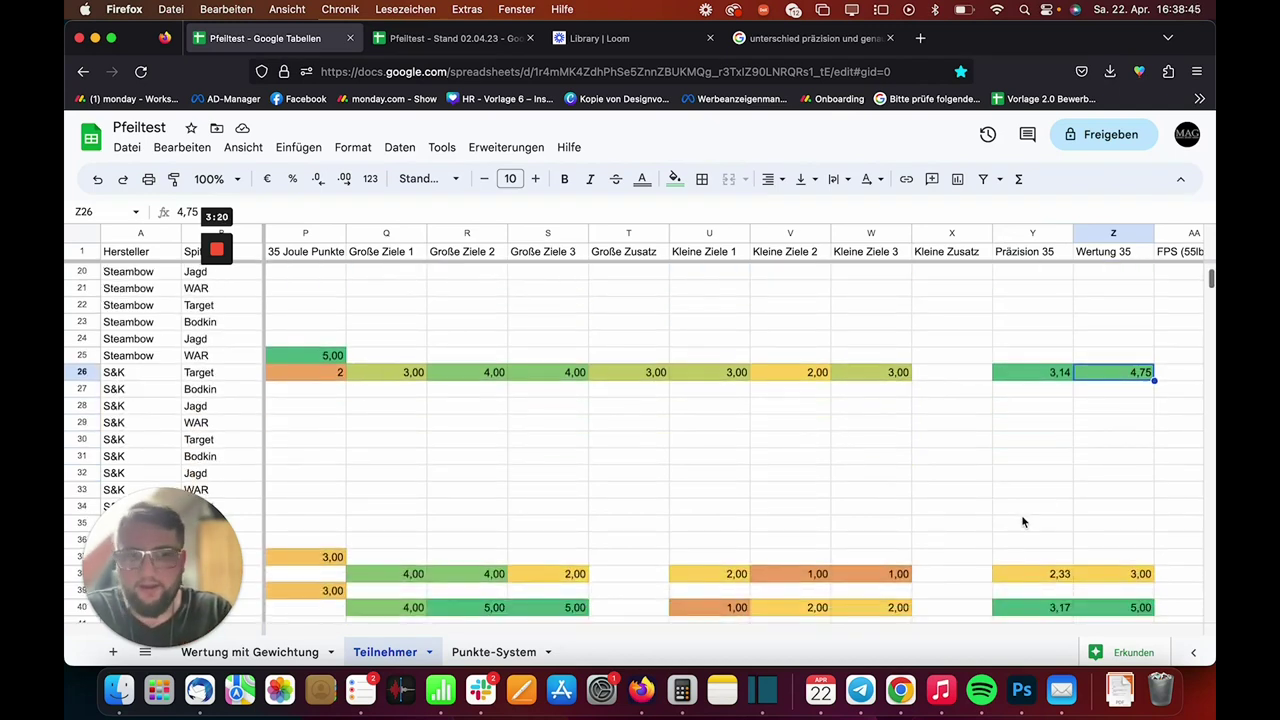
scroll(1022, 521, left, 9)
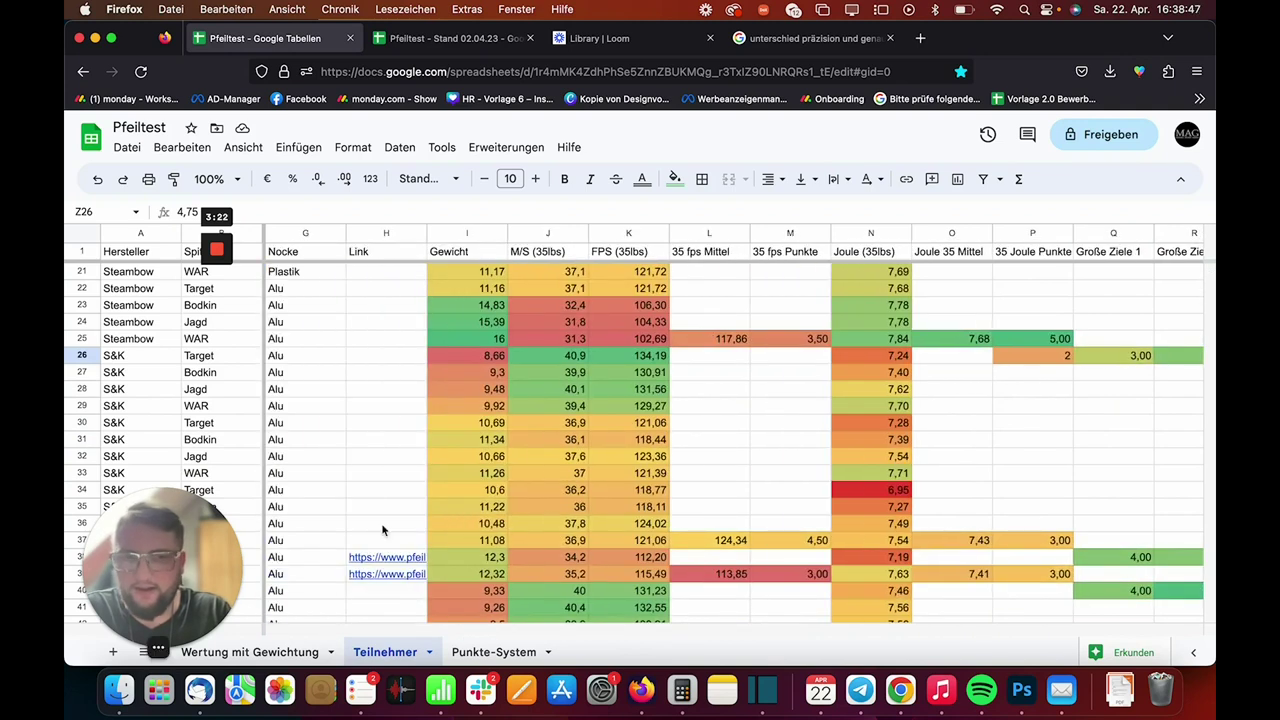
scroll(505, 525, right, 2)
scroll(505, 525, right, 3)
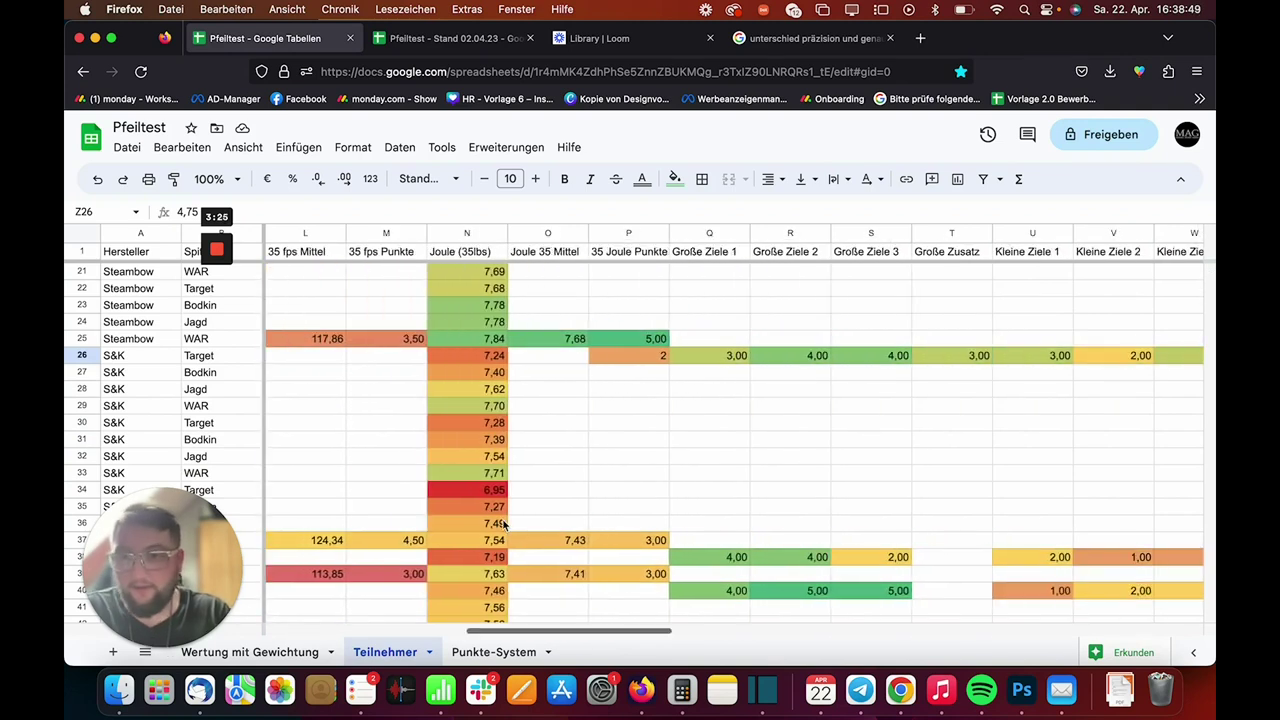
scroll(503, 524, right, 1)
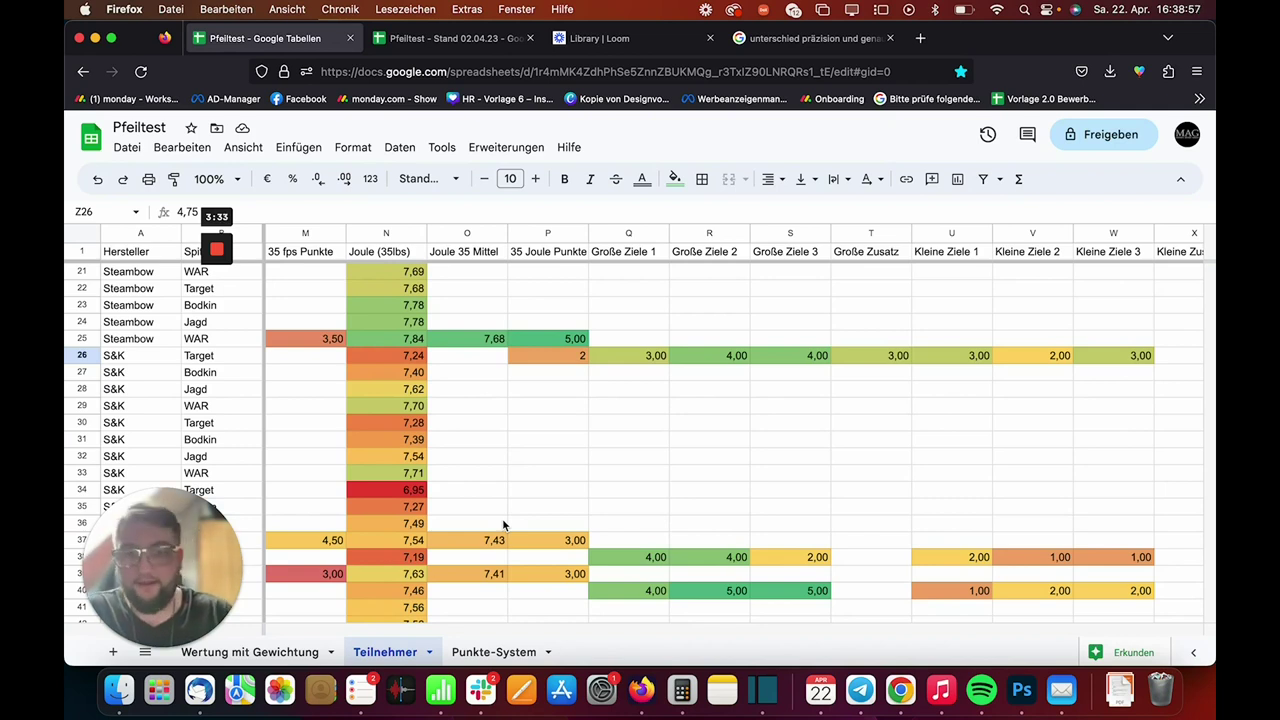
click(786, 558)
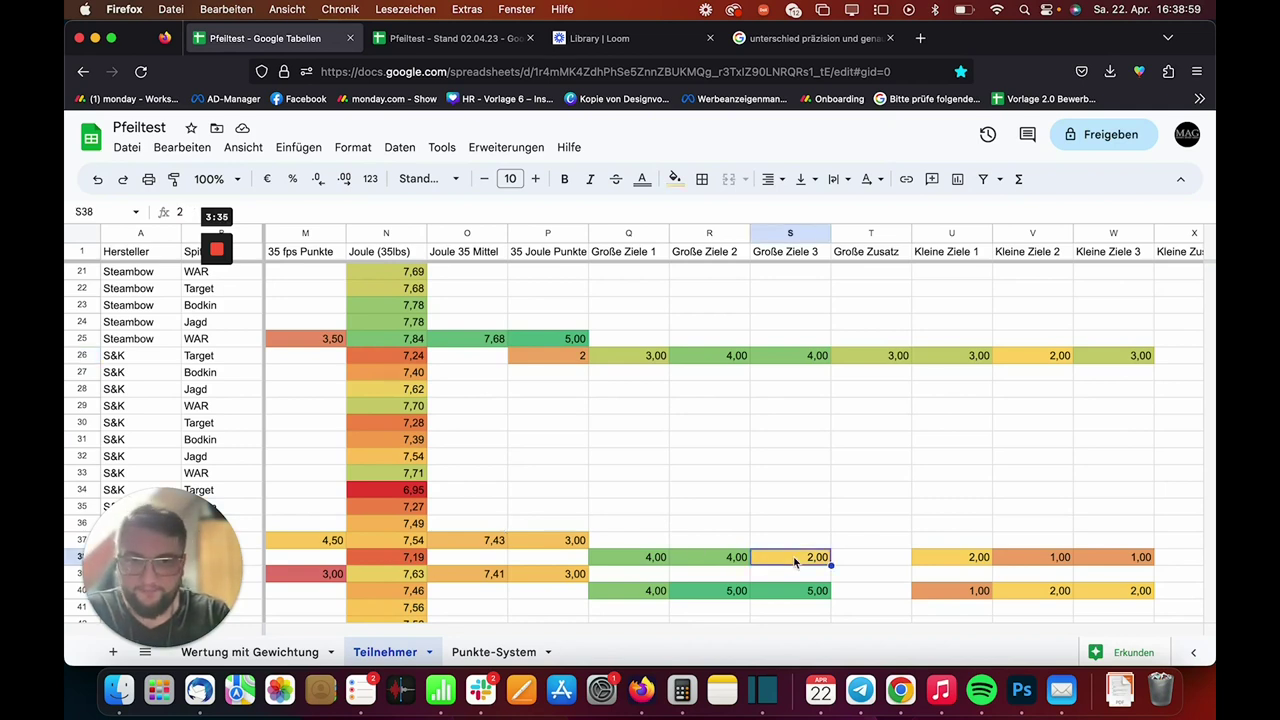
Step: Step through row 38's small-target scores in U38:W38 and inspect its Präzision 35 average in Y38
scroll(795, 563, right, 2)
click(795, 562)
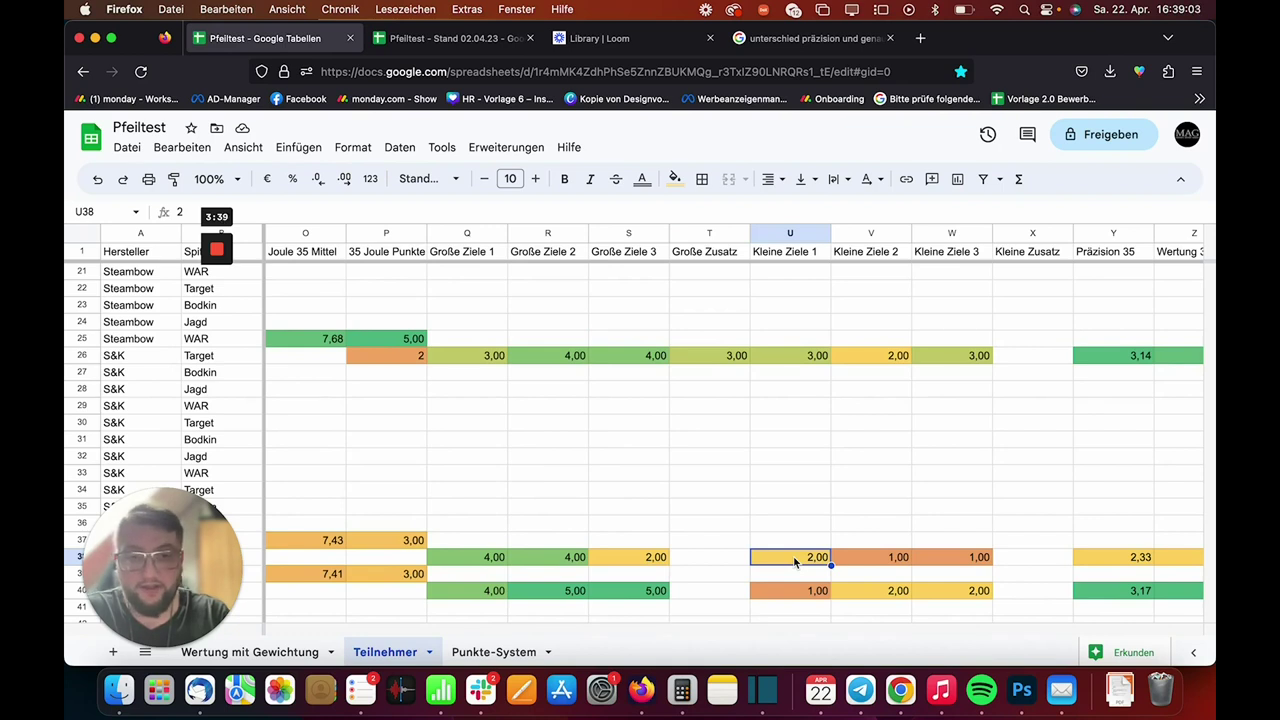
click(888, 558)
scroll(925, 556, right, 2)
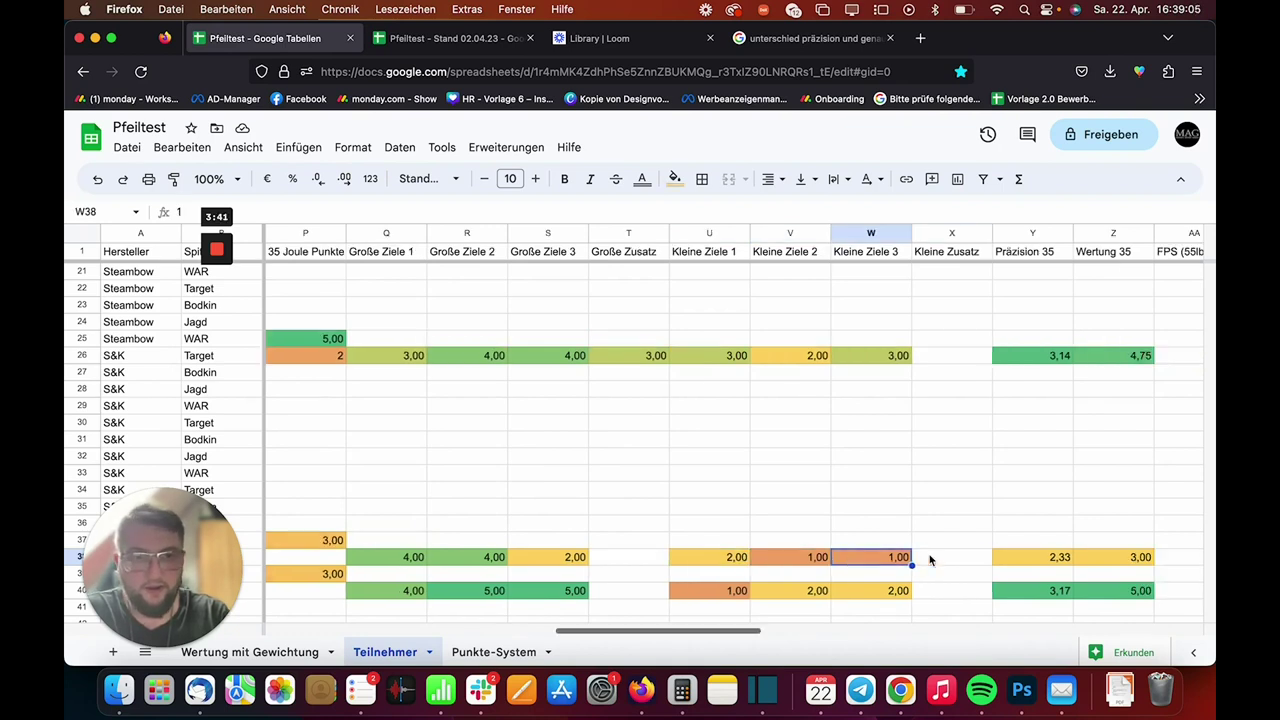
click(965, 558)
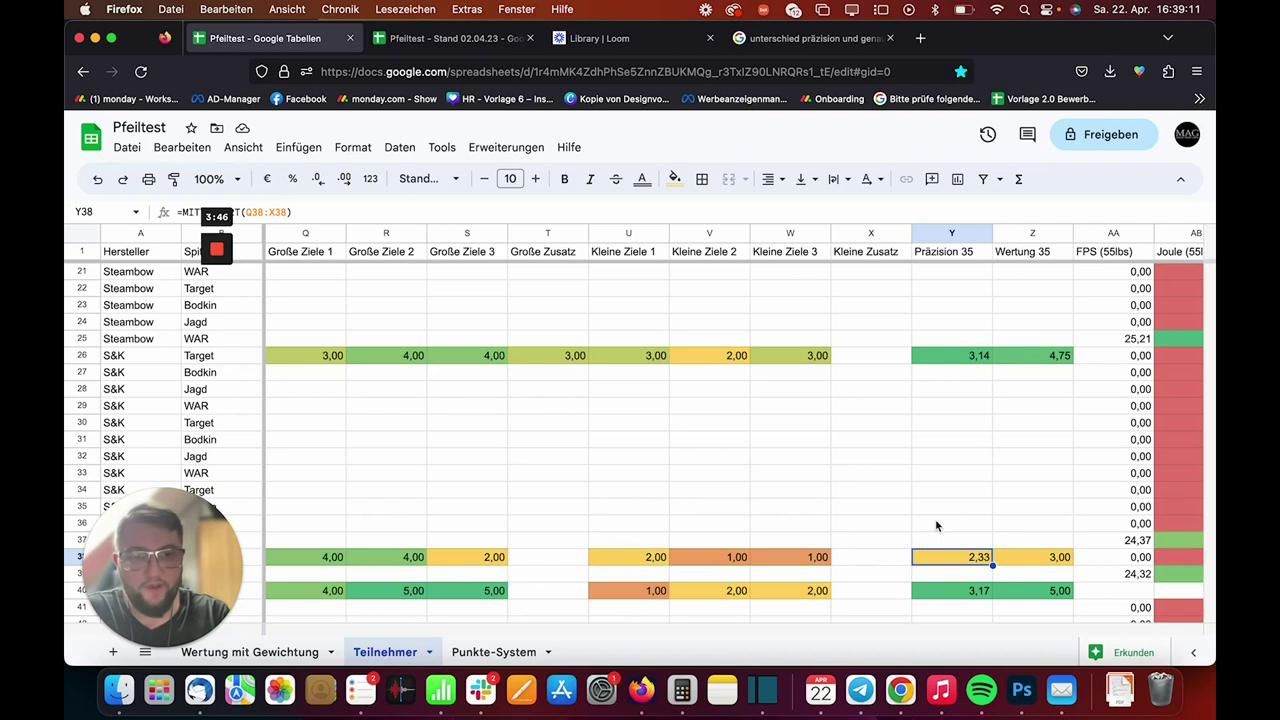
Step: Compare the precision results of the rows above, and go through row 40's large-target scores in Q40:S40
scroll(935, 519, up, 5)
scroll(935, 519, down, 6)
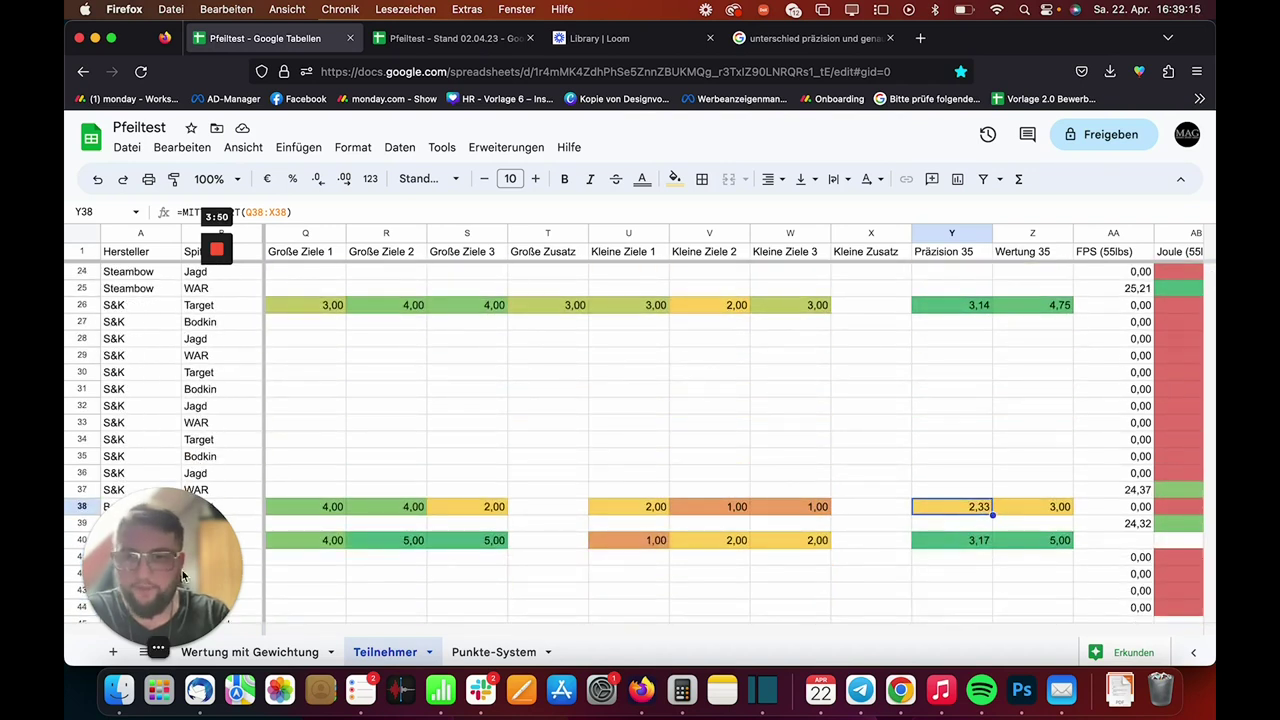
scroll(488, 533, left, 2)
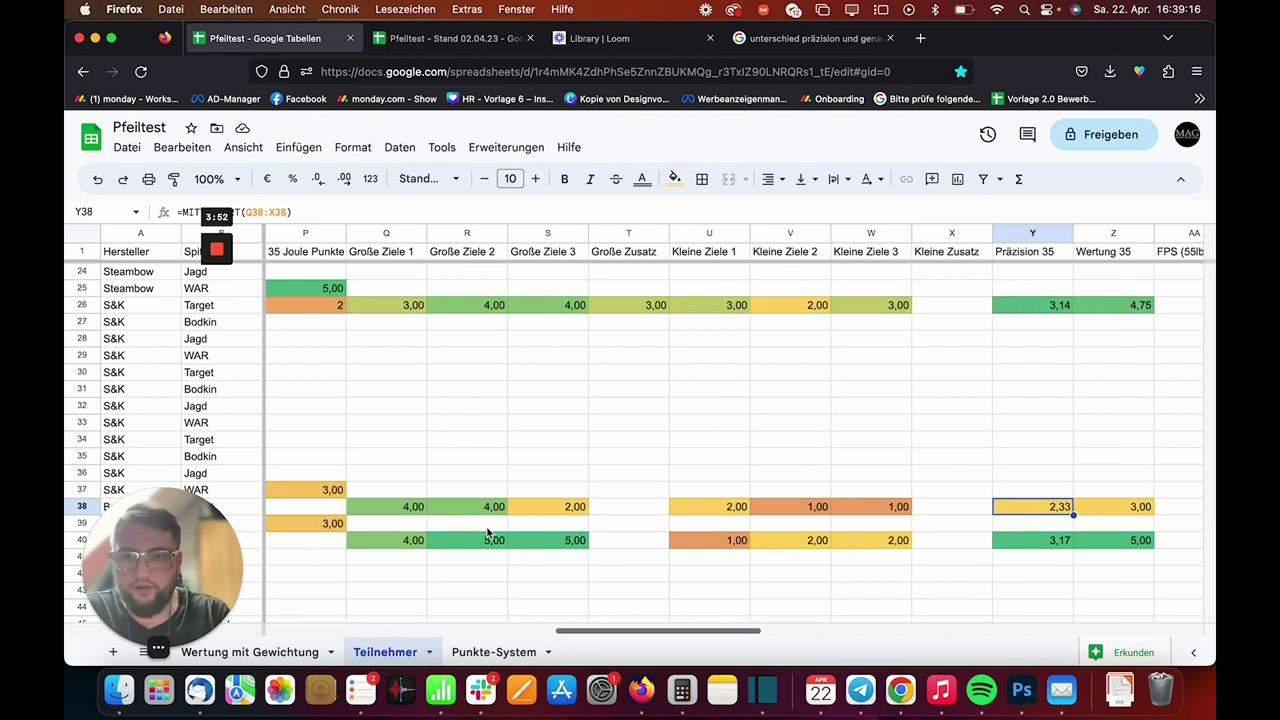
click(386, 540)
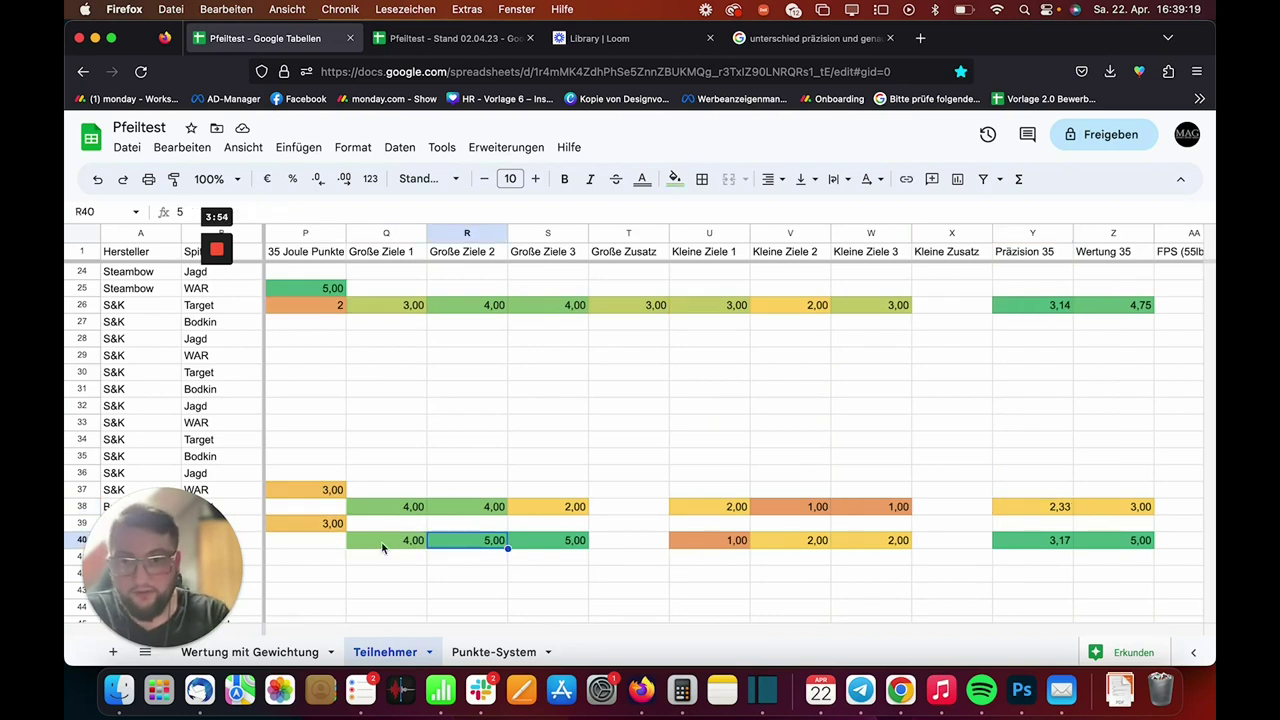
click(492, 550)
click(545, 548)
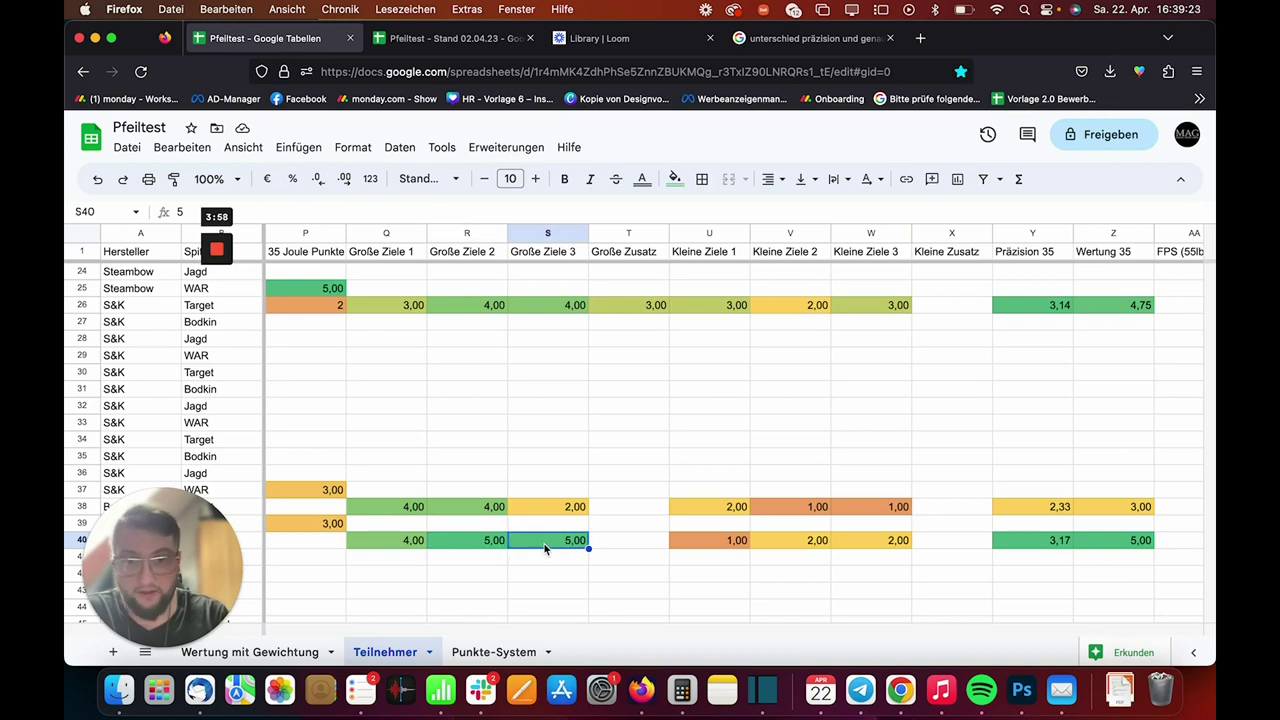
Step: Step through row 40's small-target scores from Kleine Ziele 1 in U40 to Kleine Ziele 3 in W40
scroll(560, 545, right, 2)
click(645, 541)
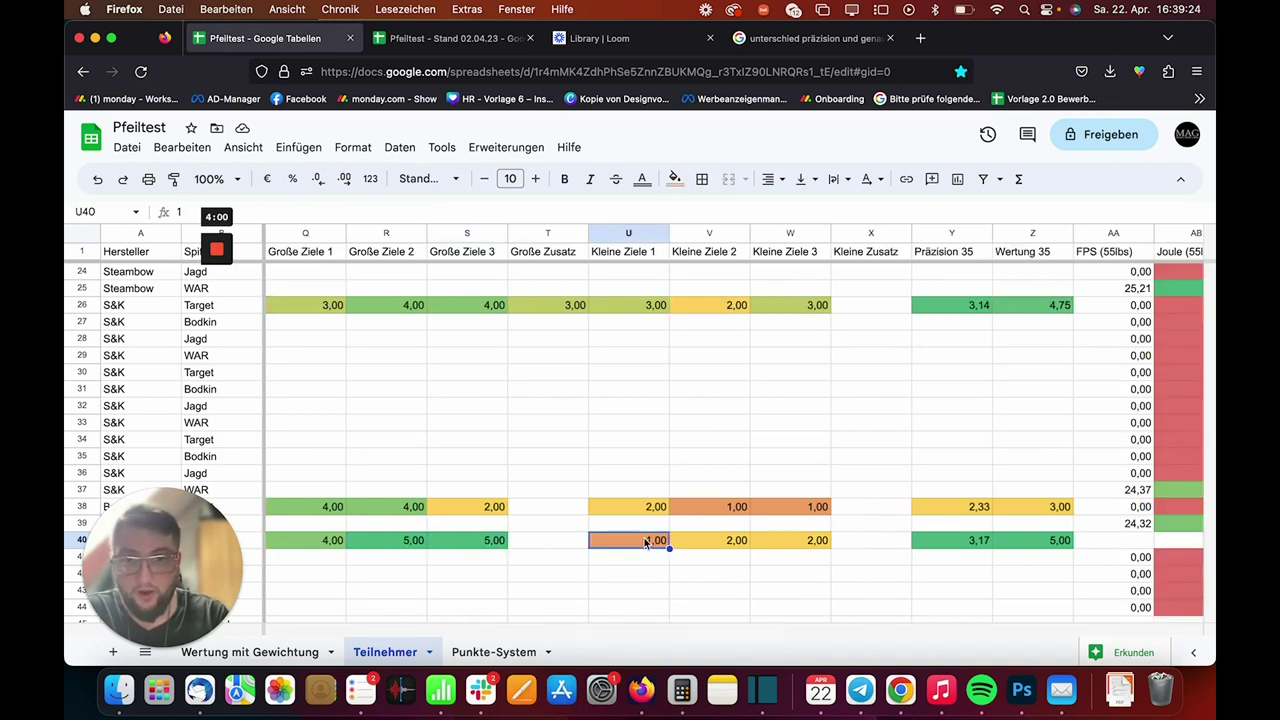
click(717, 546)
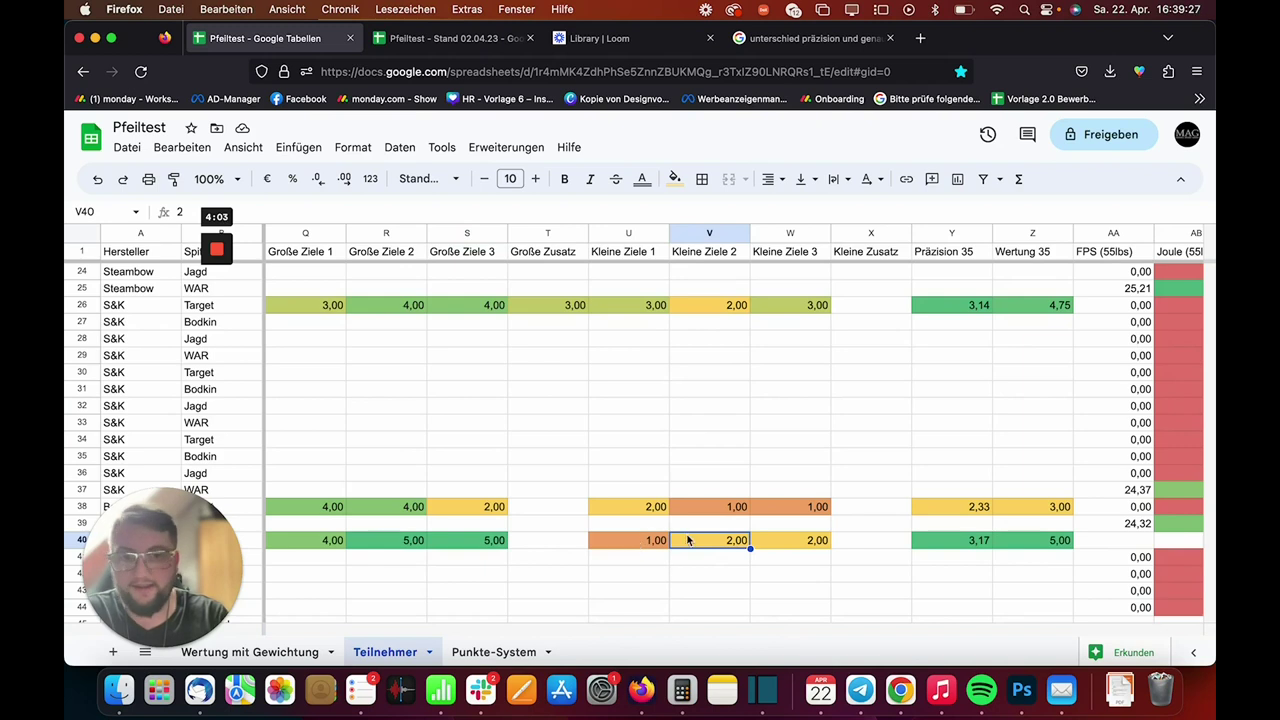
click(825, 540)
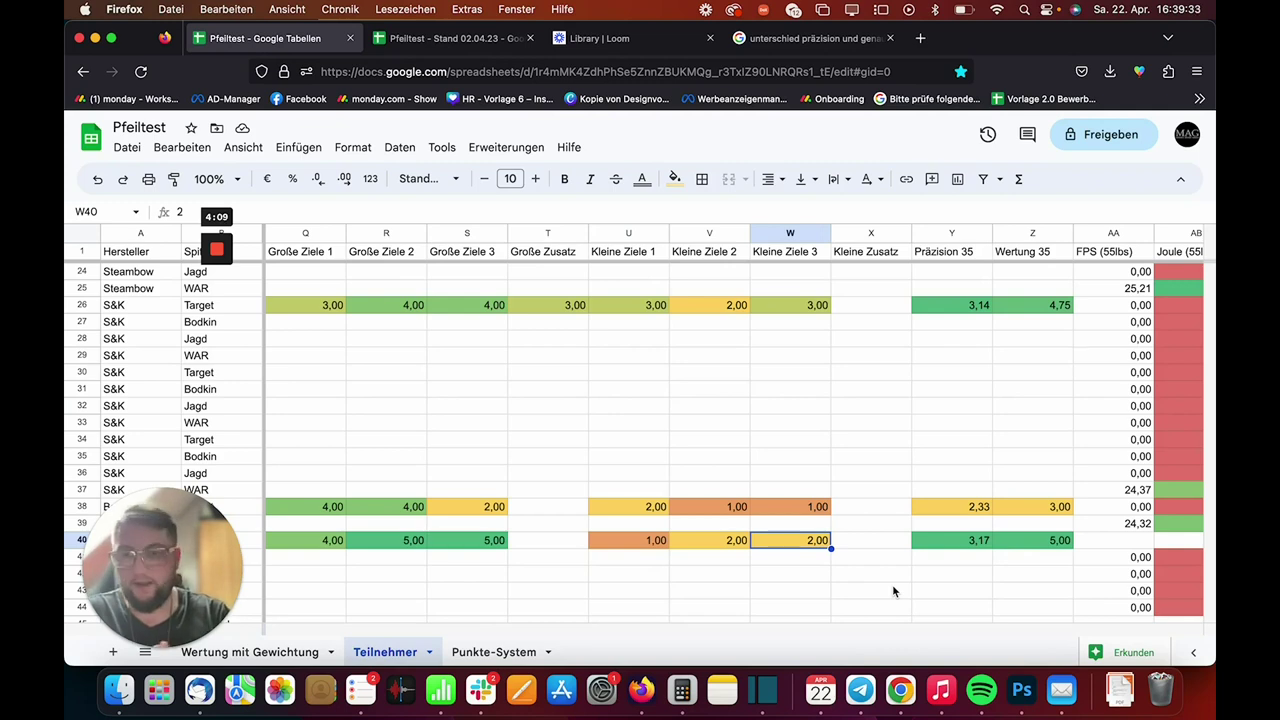
Step: Inspect row 40's Wertung 35 in Z40 and compare it with the precision ratings of the rows above
scroll(893, 590, down, 2)
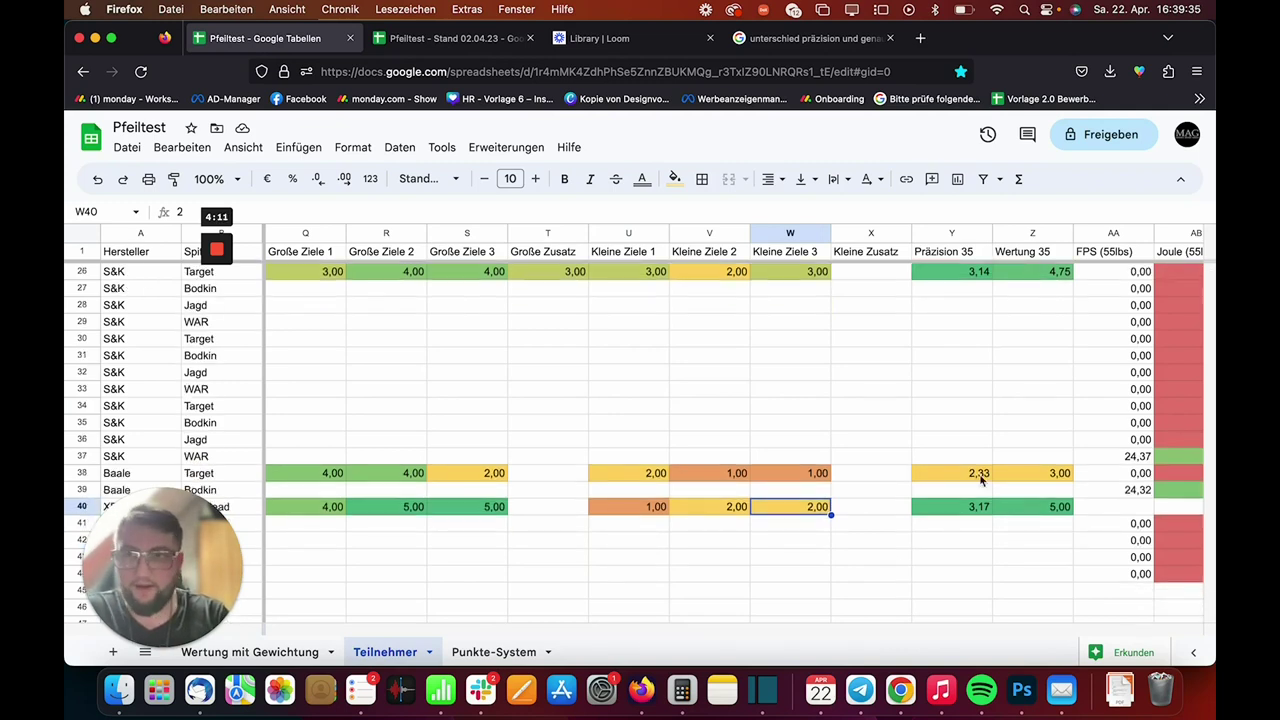
click(905, 577)
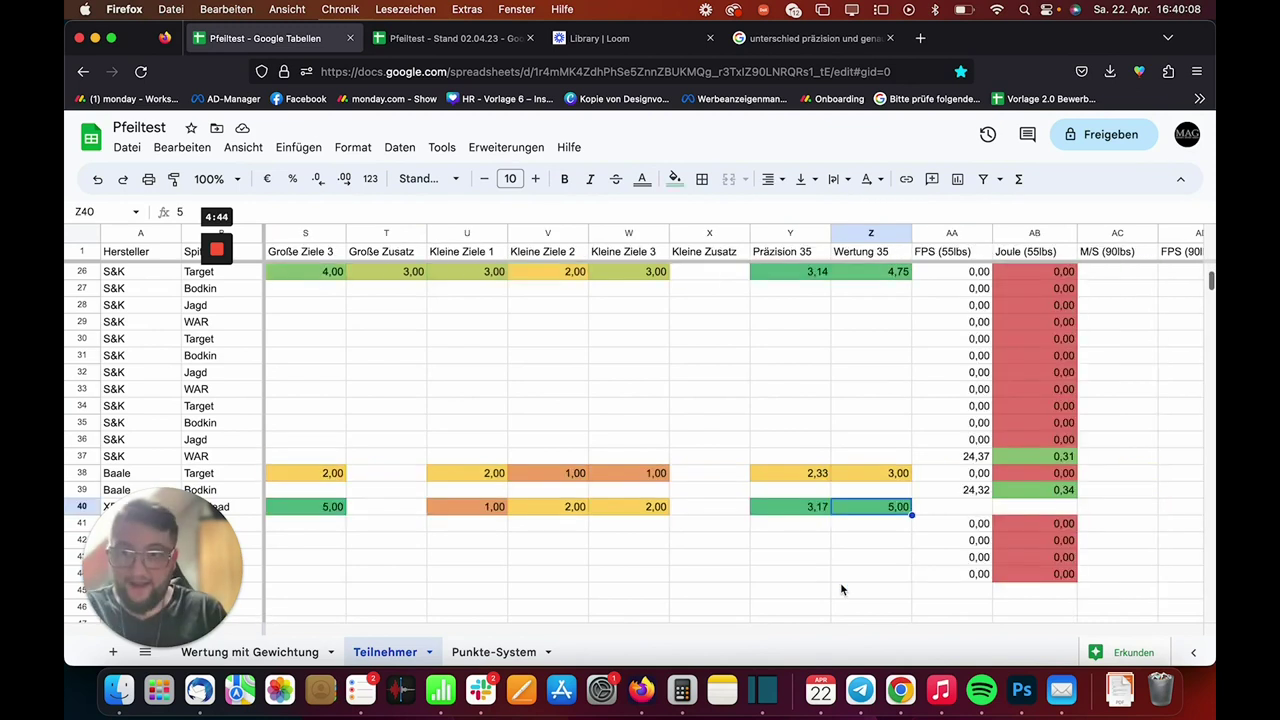
scroll(840, 585, up, 2)
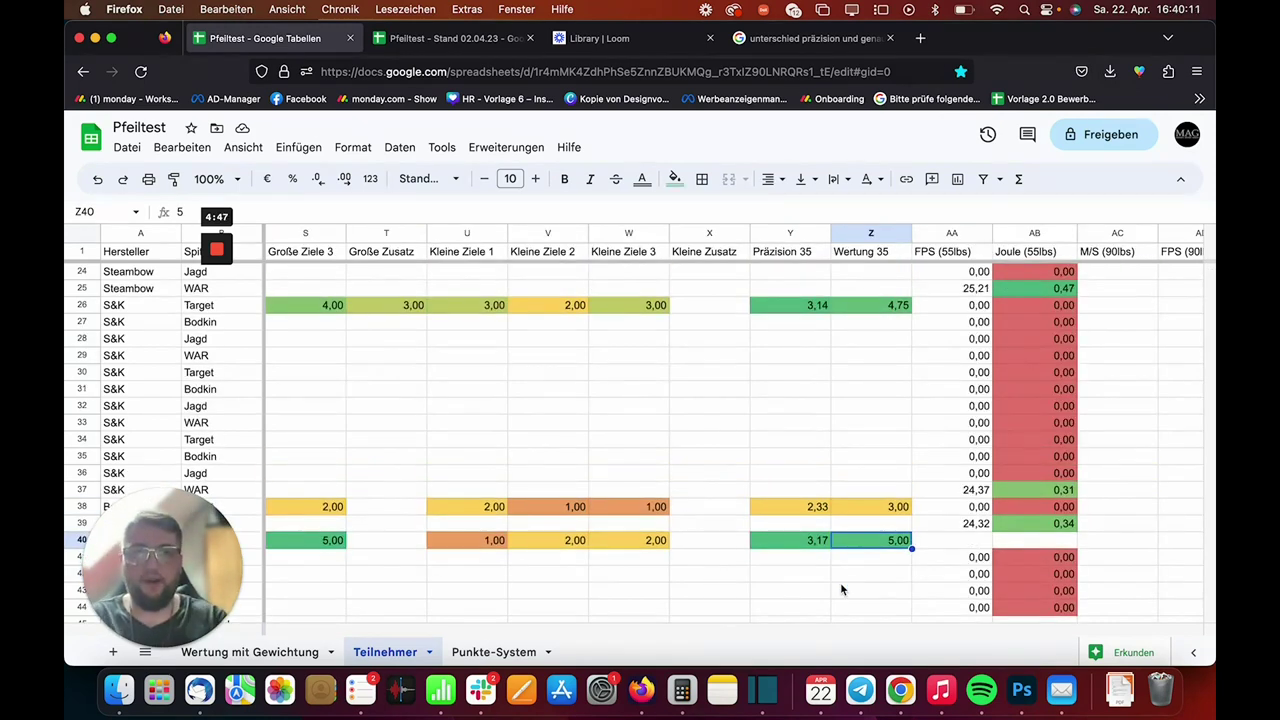
scroll(840, 590, up, 10)
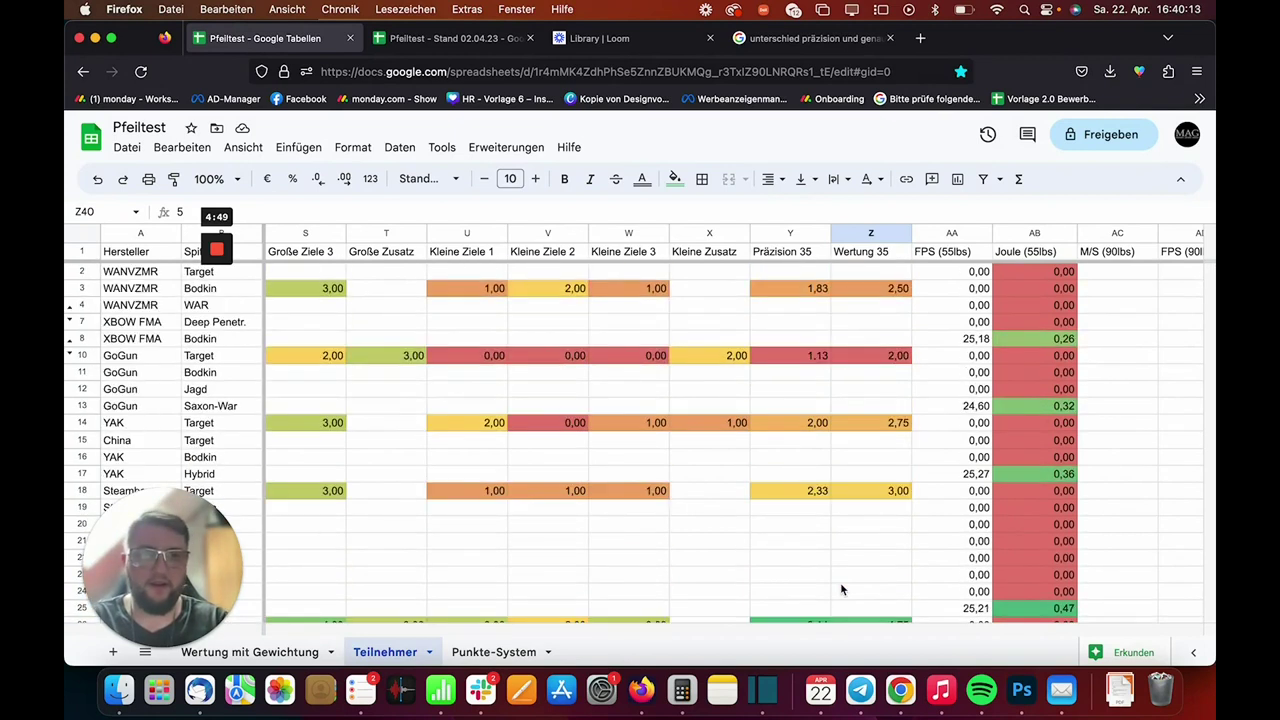
Step: Look over the Teilnehmer sheet's price, weight, FPS, Joule and precision columns once more for all manufacturers
scroll(840, 590, left, 10)
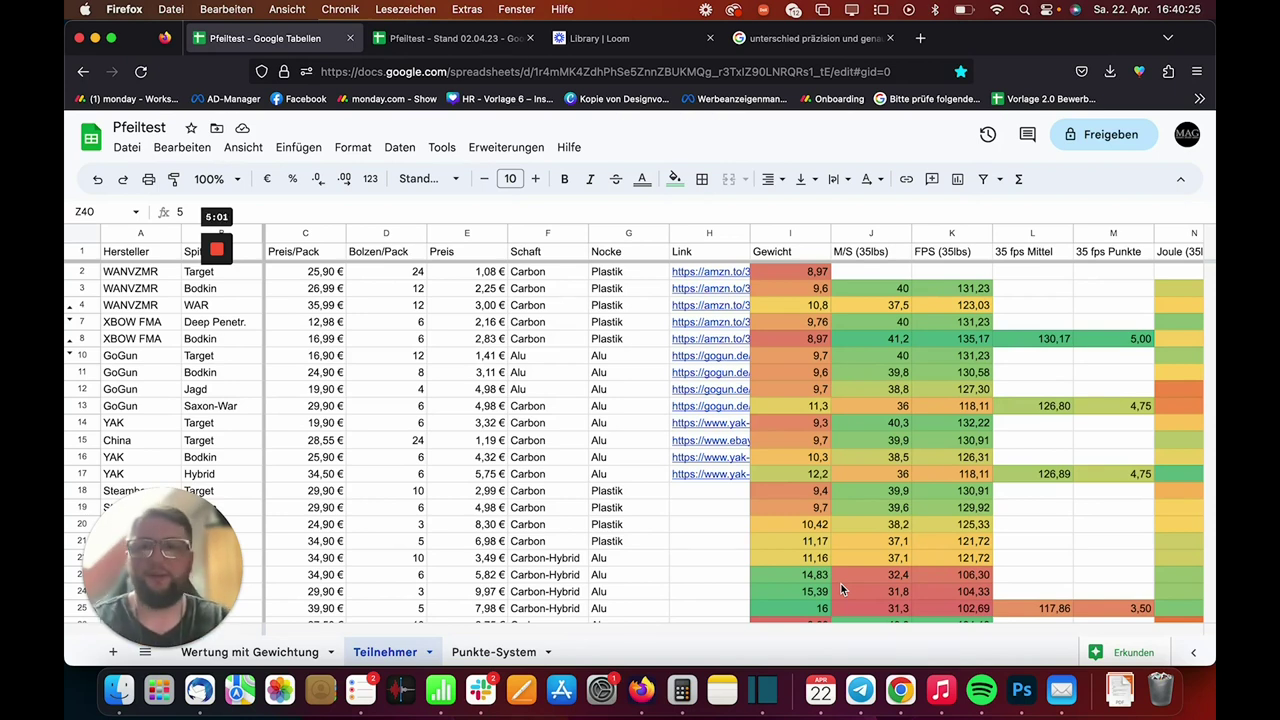
scroll(840, 590, right, 8)
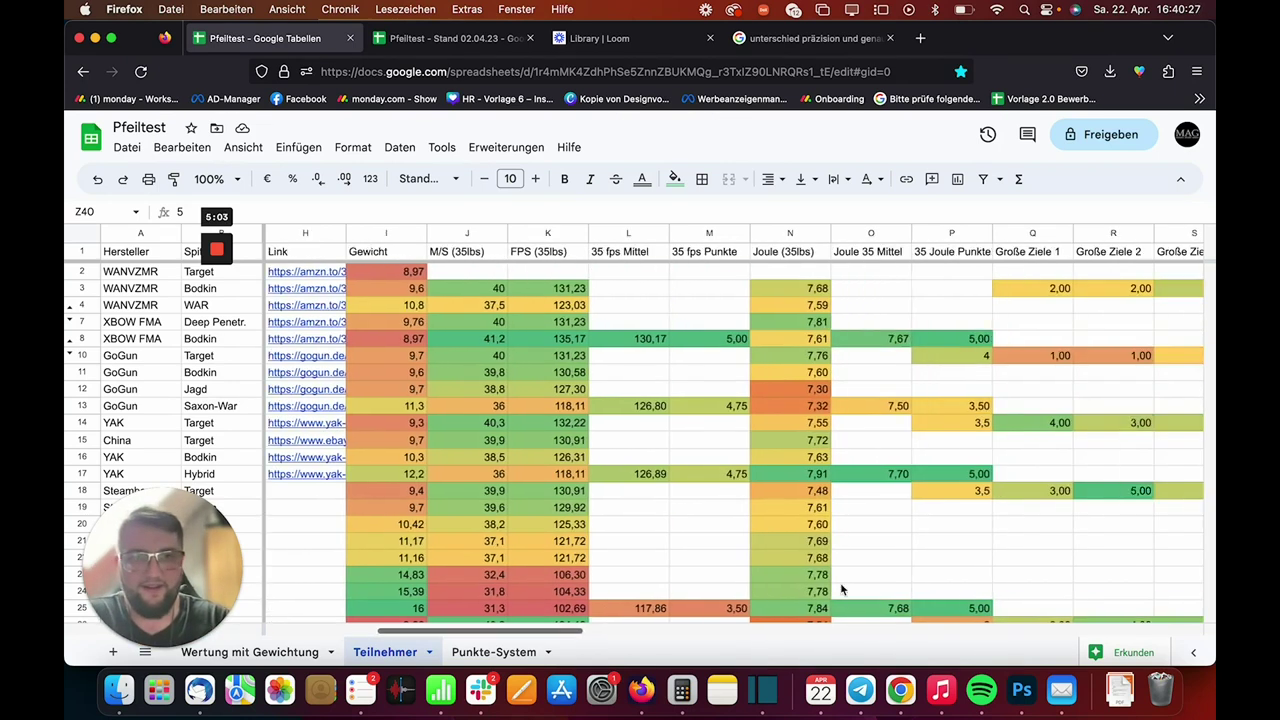
click(901, 571)
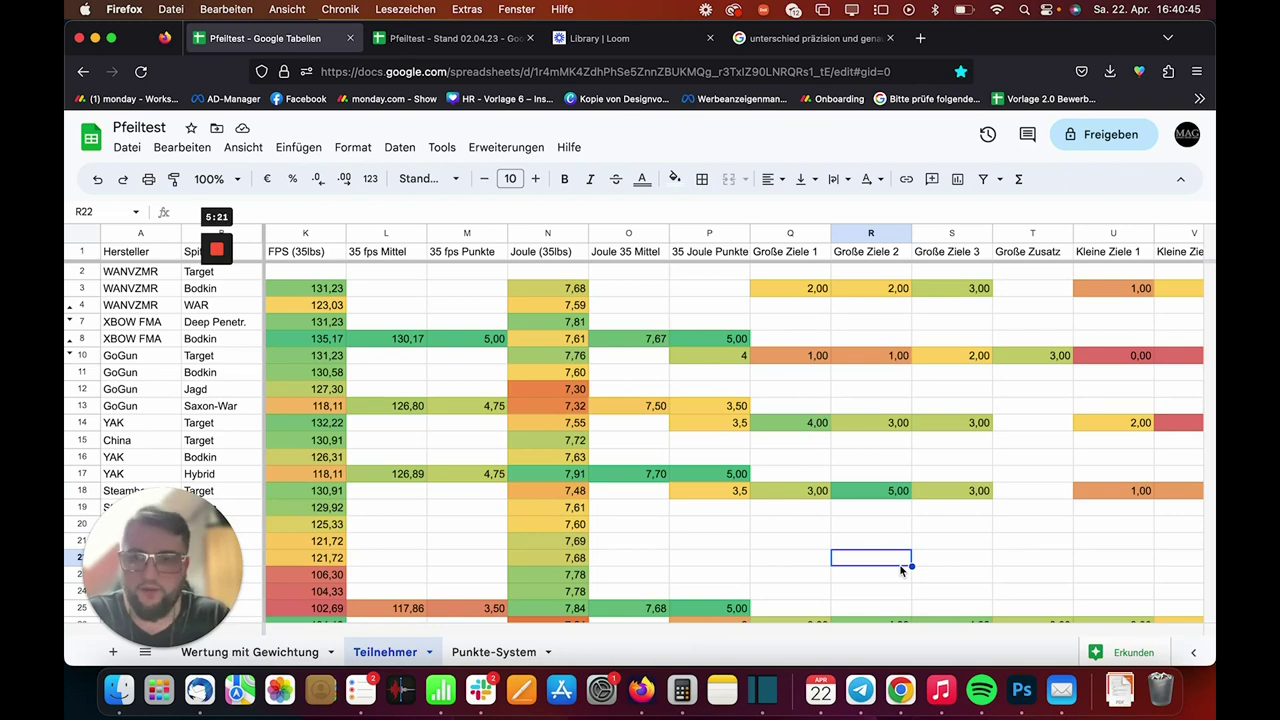
scroll(900, 569, right, 10)
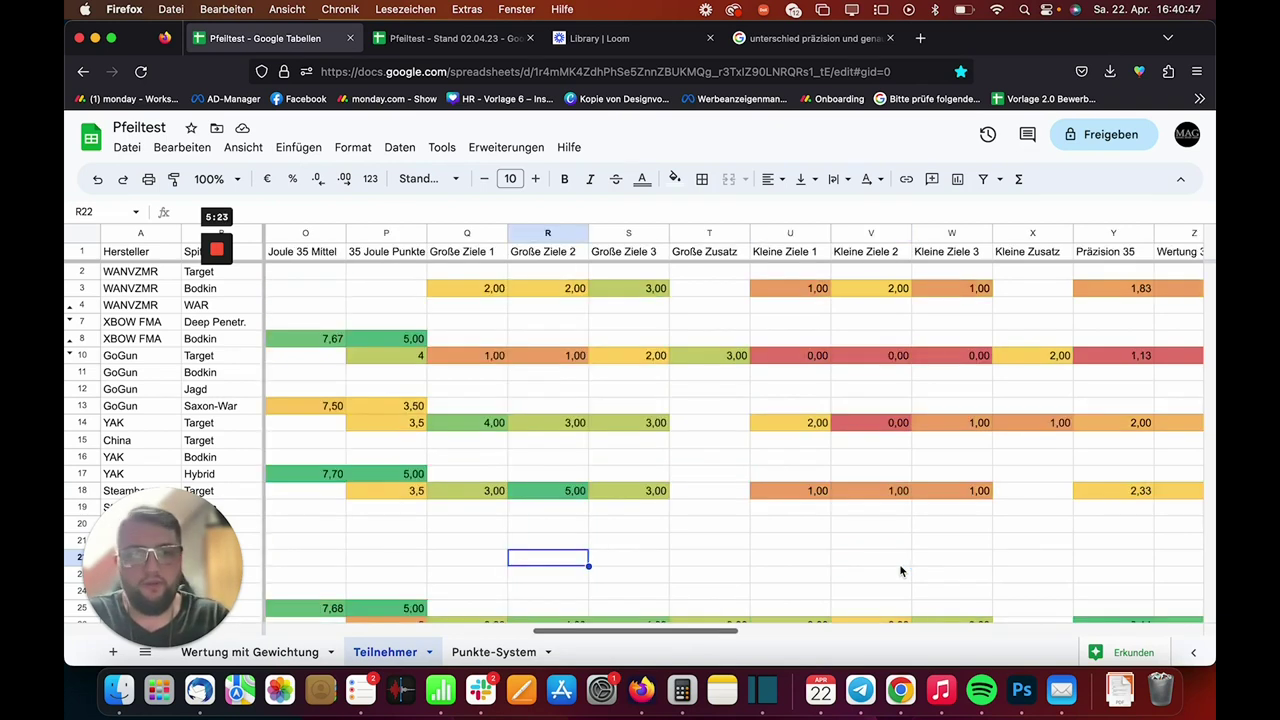
click(839, 550)
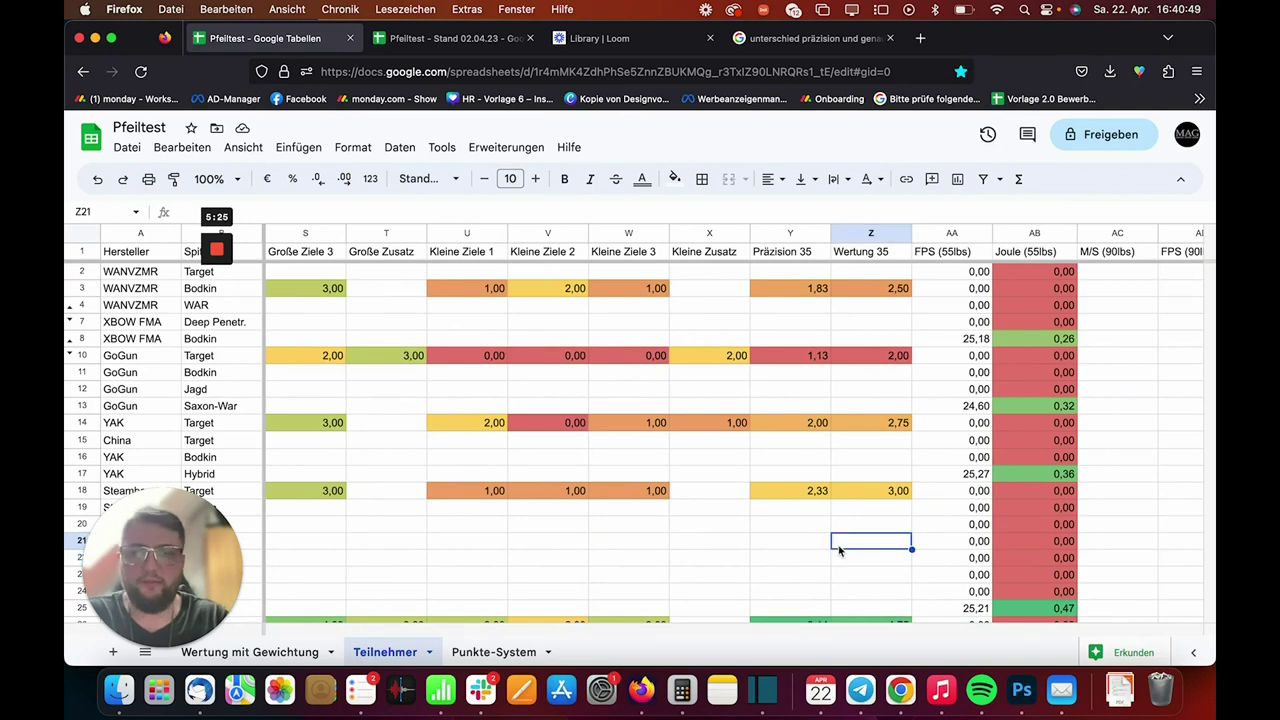
scroll(838, 547, left, 15)
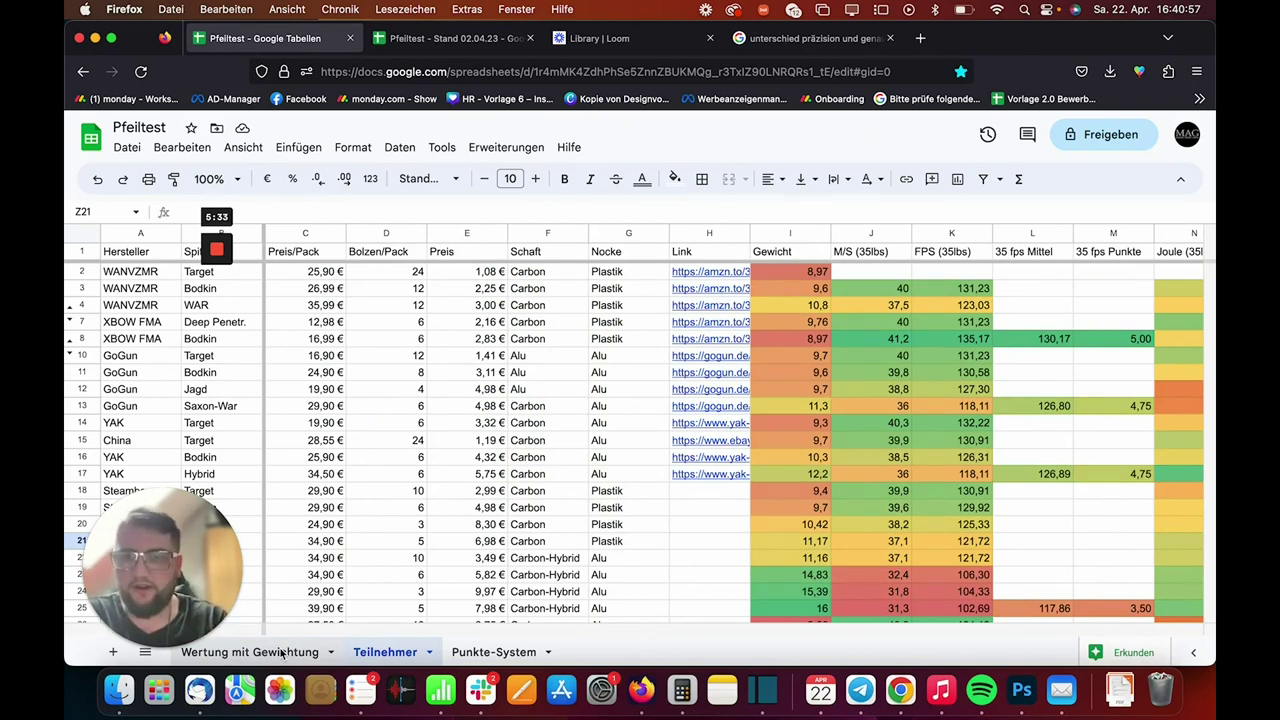
Step: Open the Wertung mit Gewichtung sheet and examine the Wichtigkeit entries from Asw Spitze in B6 to Genauigkeit 35 in I6
click(283, 652)
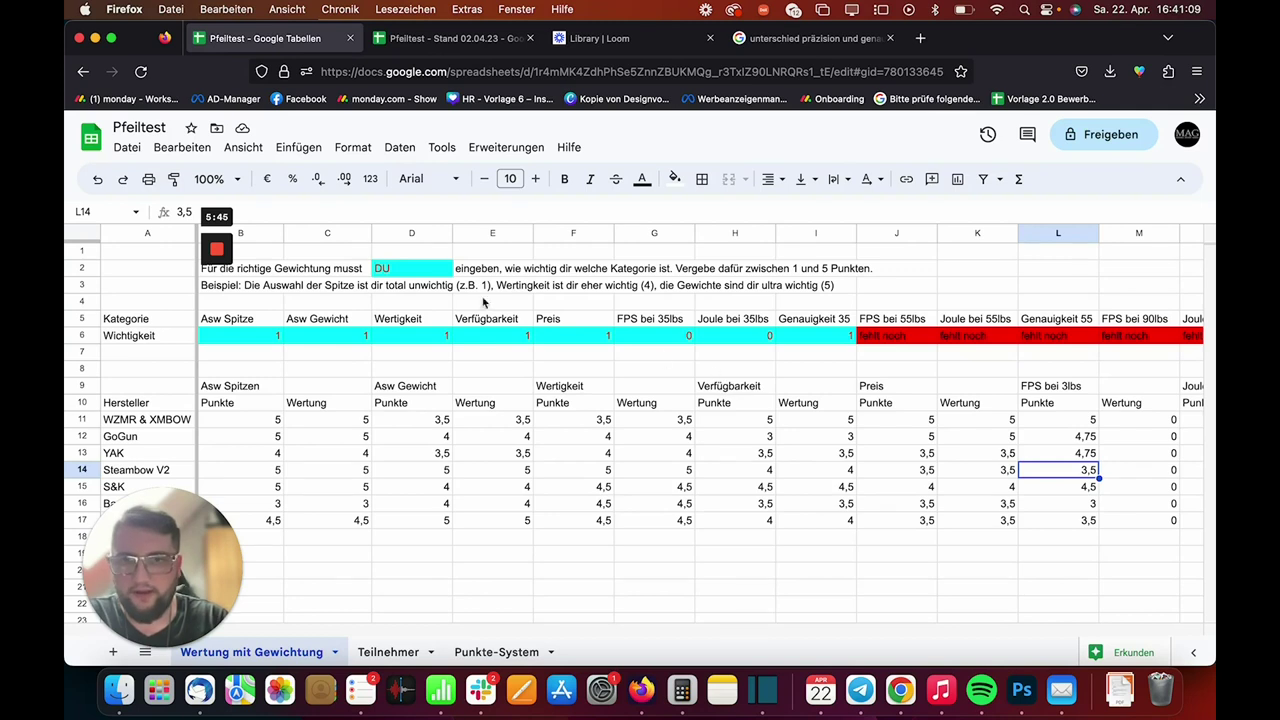
click(267, 340)
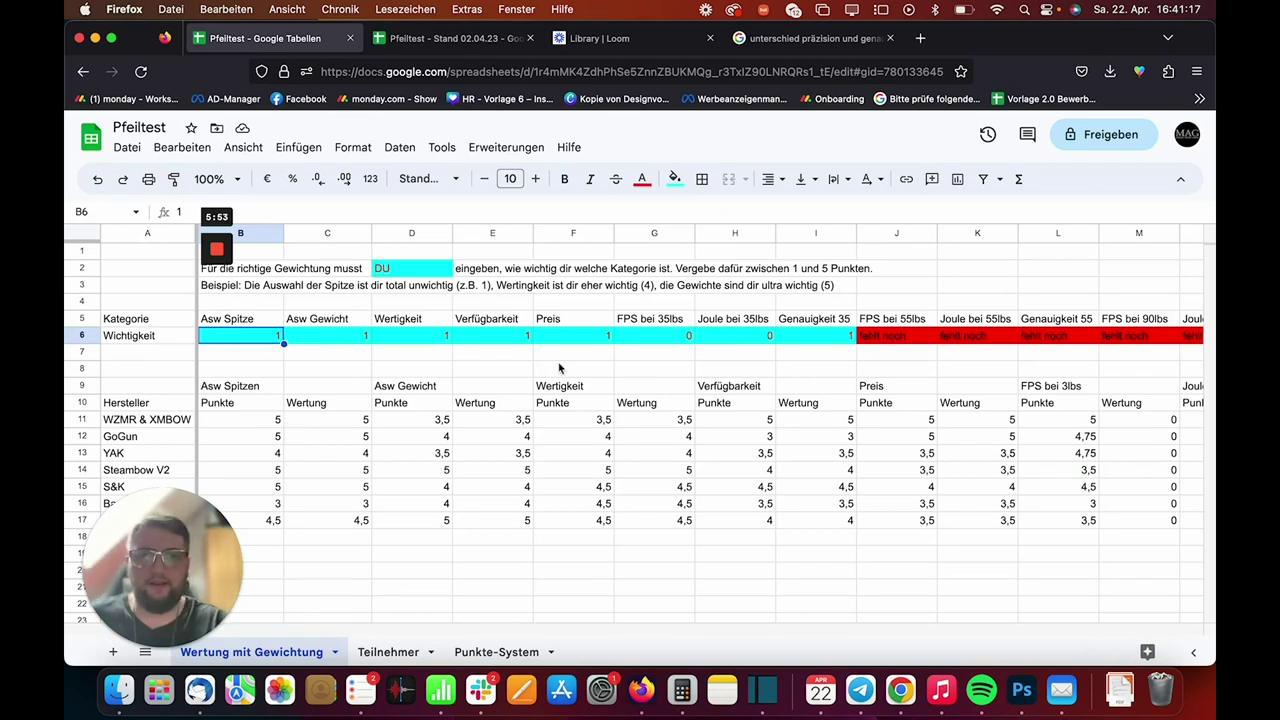
click(831, 341)
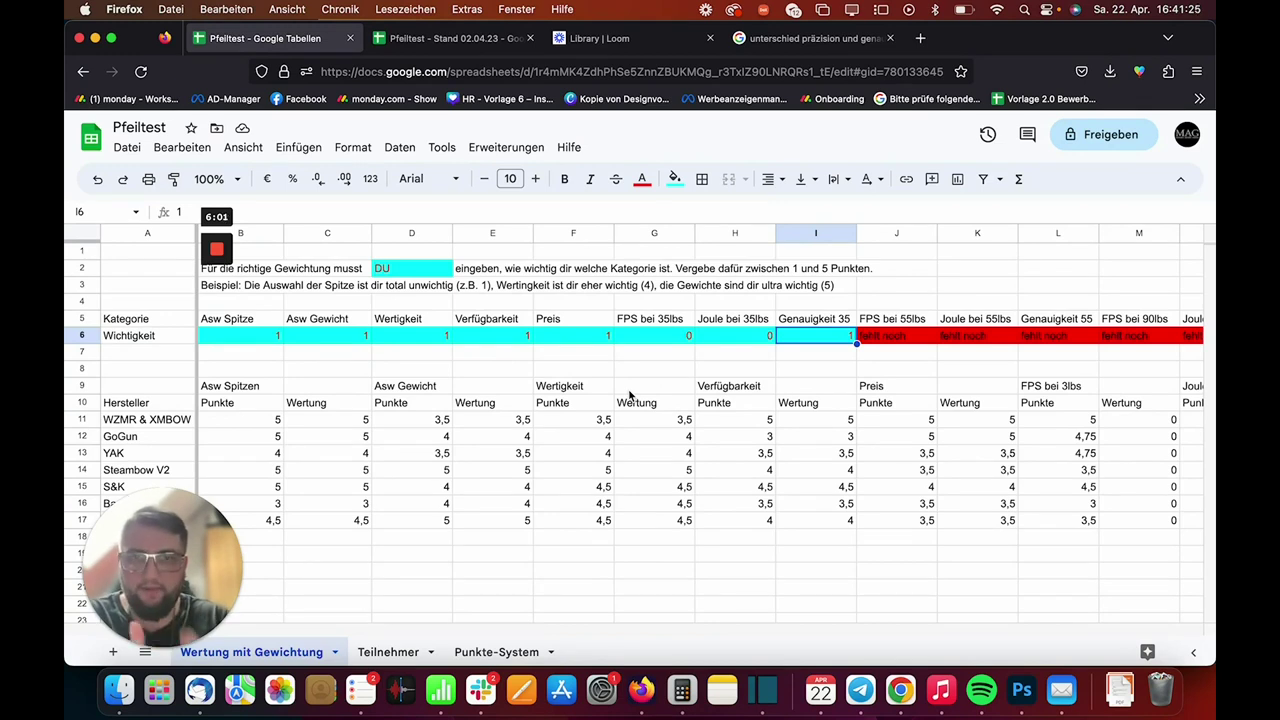
Step: Set the Wichtigkeit of Asw Spitze to 0, Asw Gewicht to 5 and Wertigkeit to 5 in B6:D6
click(244, 339)
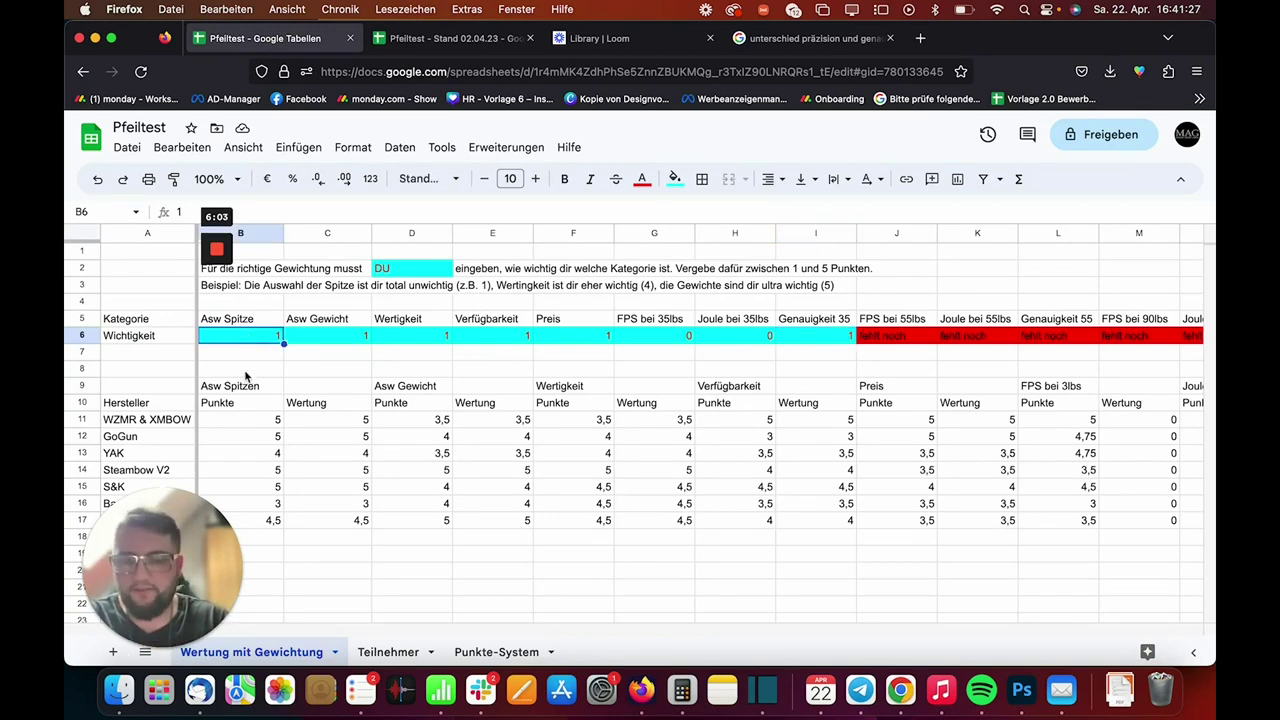
text(0)
key(Tab)
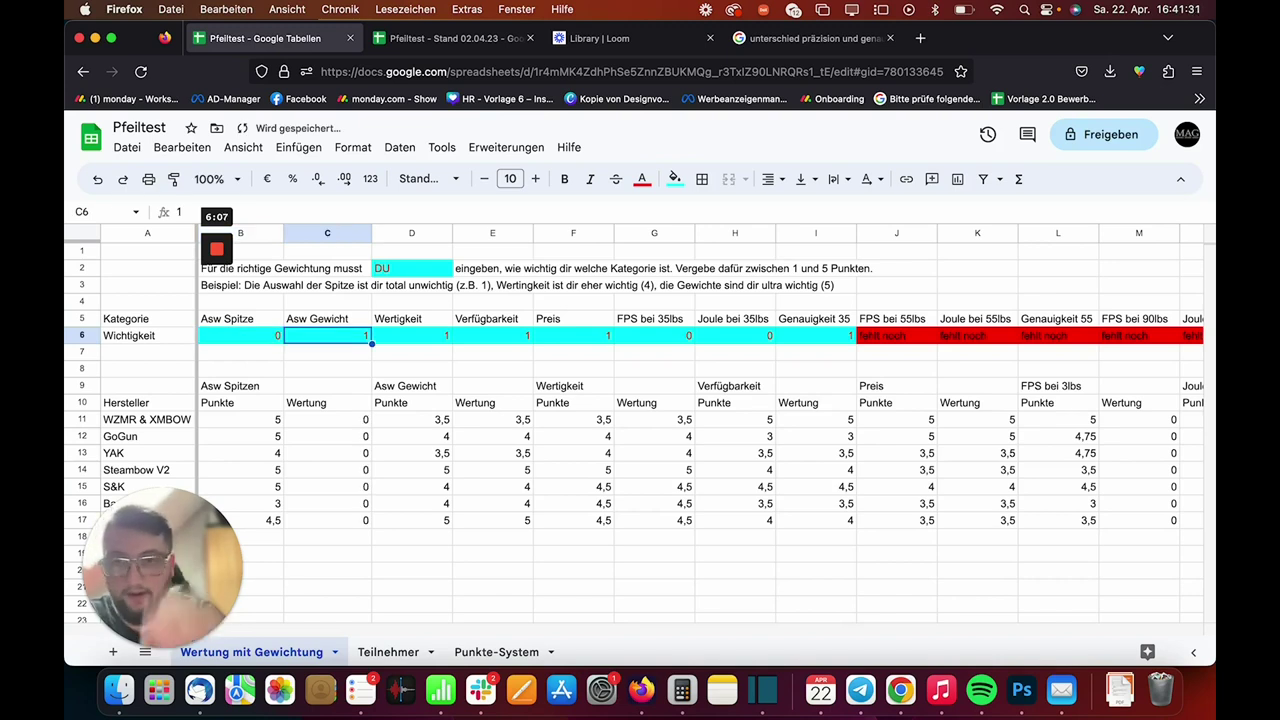
text(5)
key(Tab)
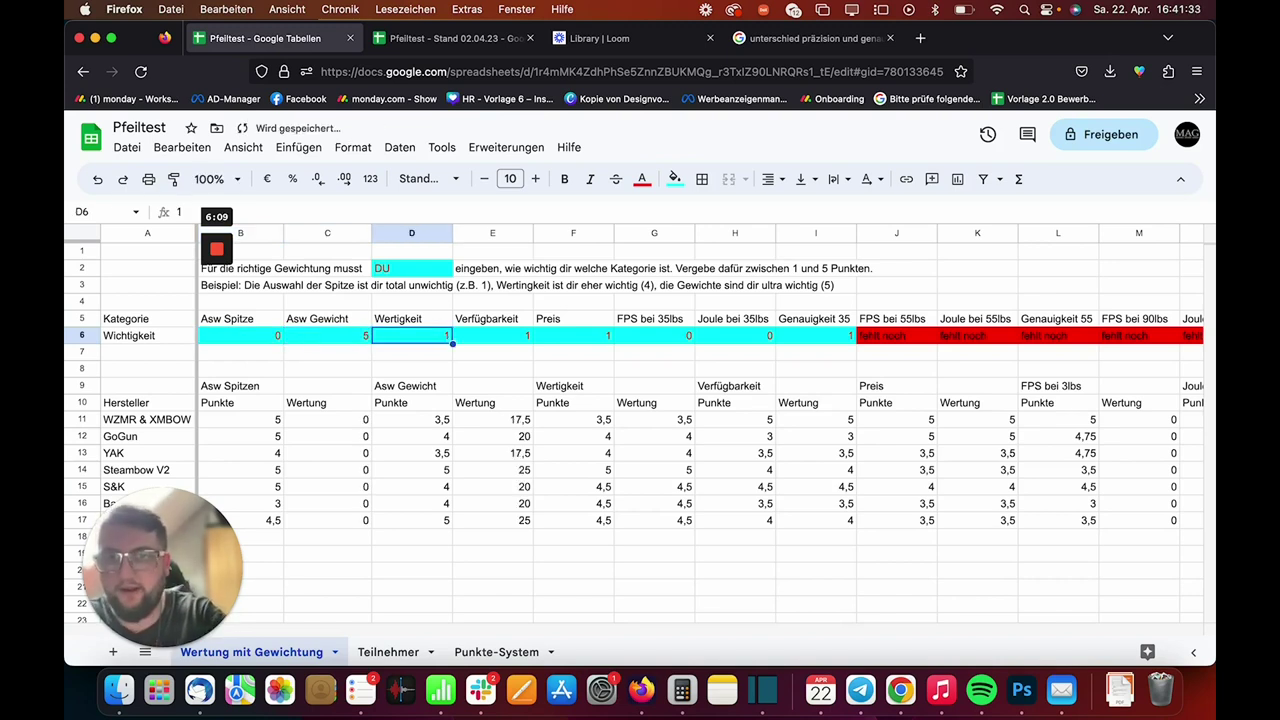
text(5)
key(Tab)
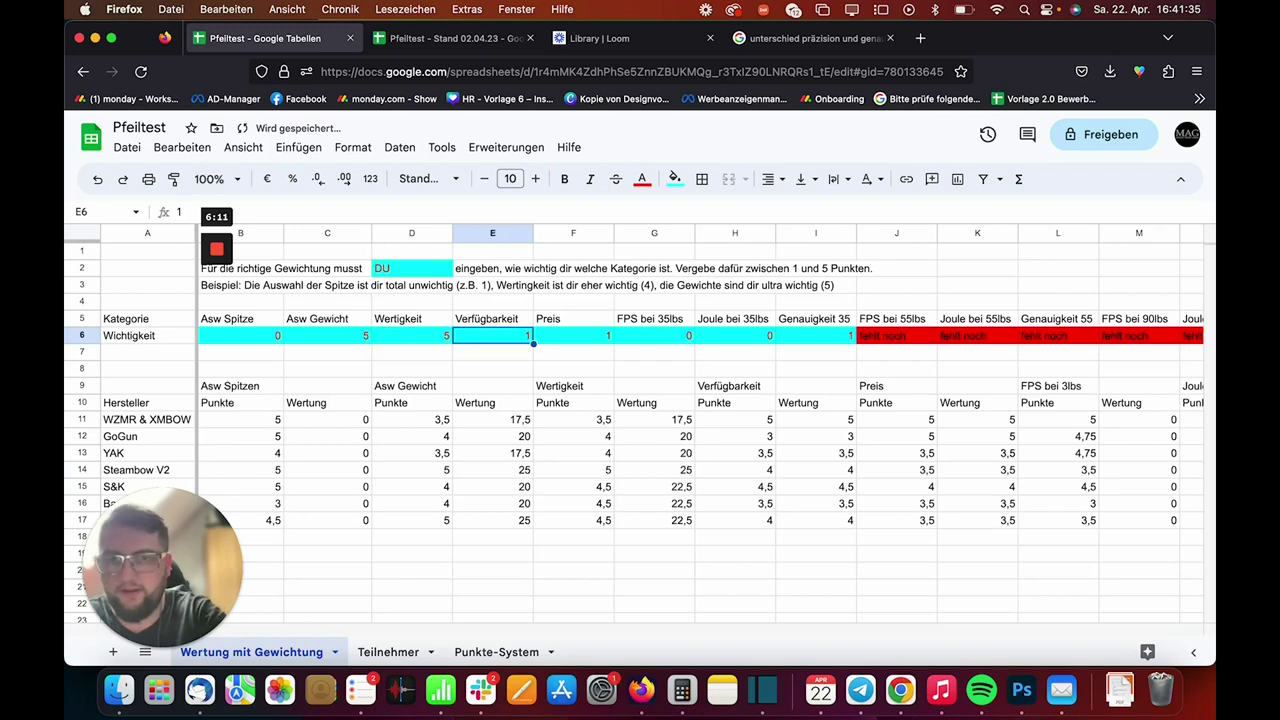
Step: Set the Wichtigkeit of Preis in F6 to 0
text(0)
key(Escape)
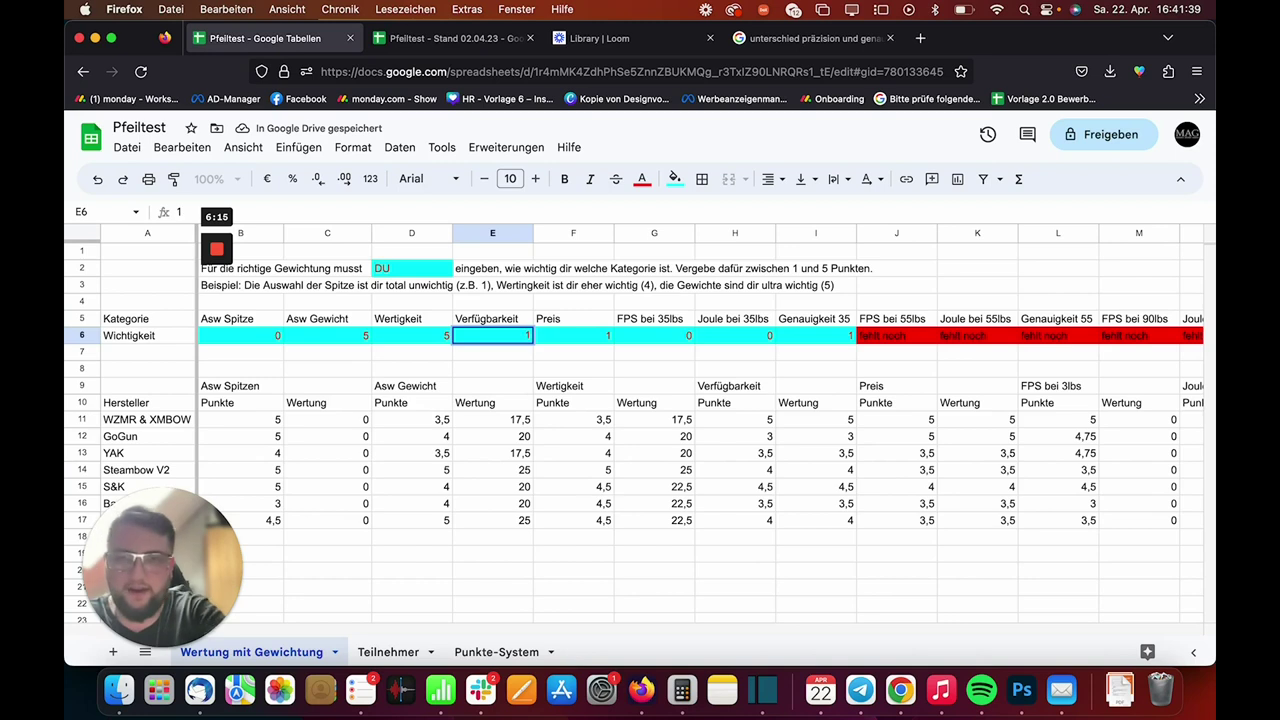
click(573, 335)
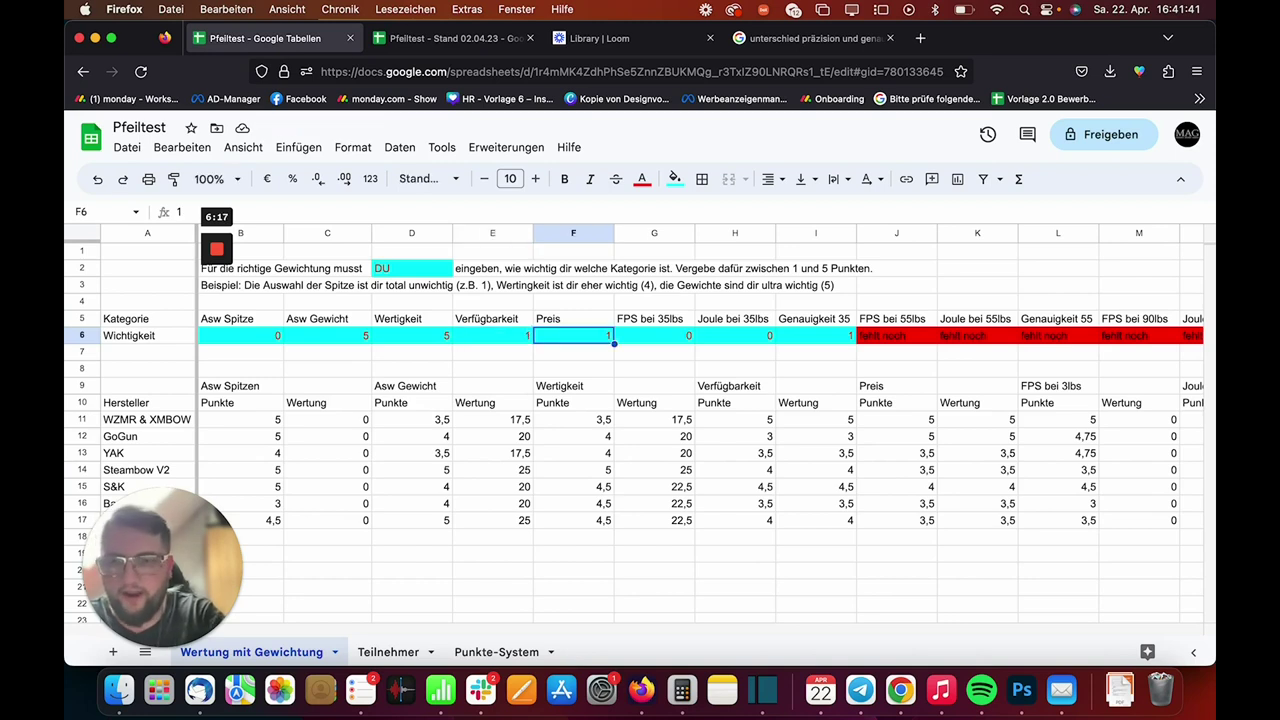
text(0)
key(Tab)
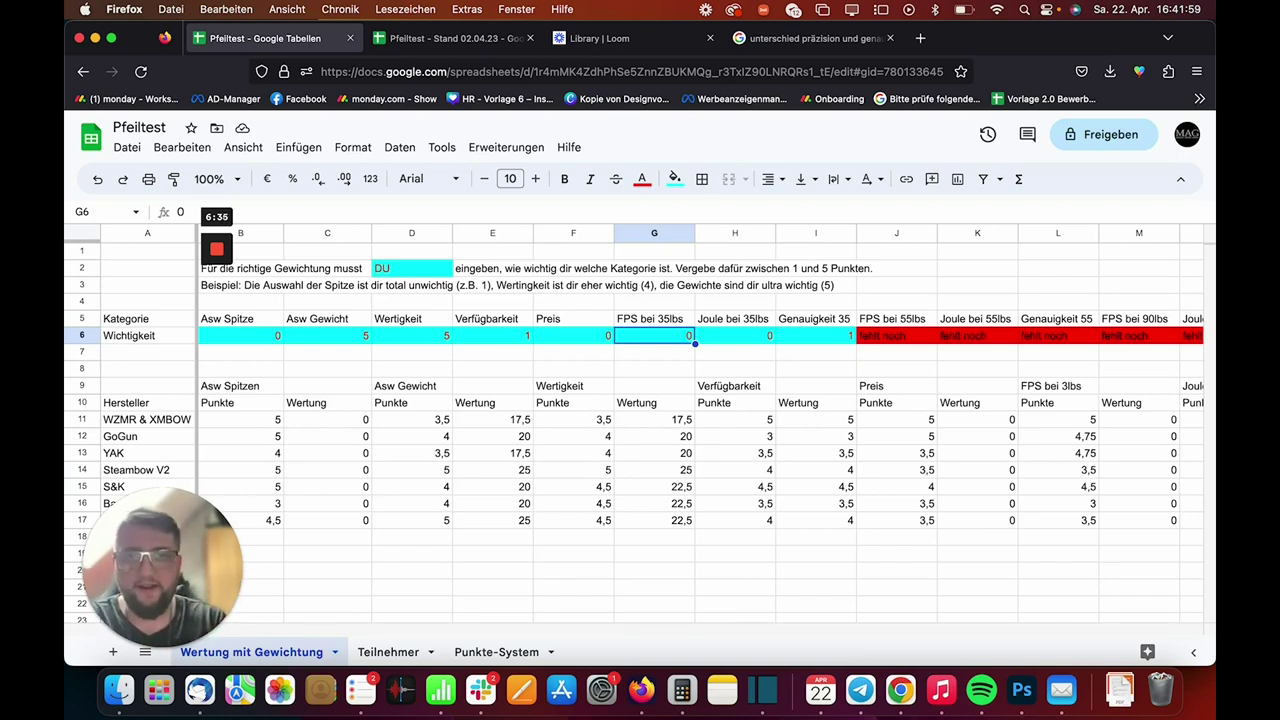
Step: Set the Wichtigkeit of Genauigkeit 35 in I6 to 5
click(735, 335)
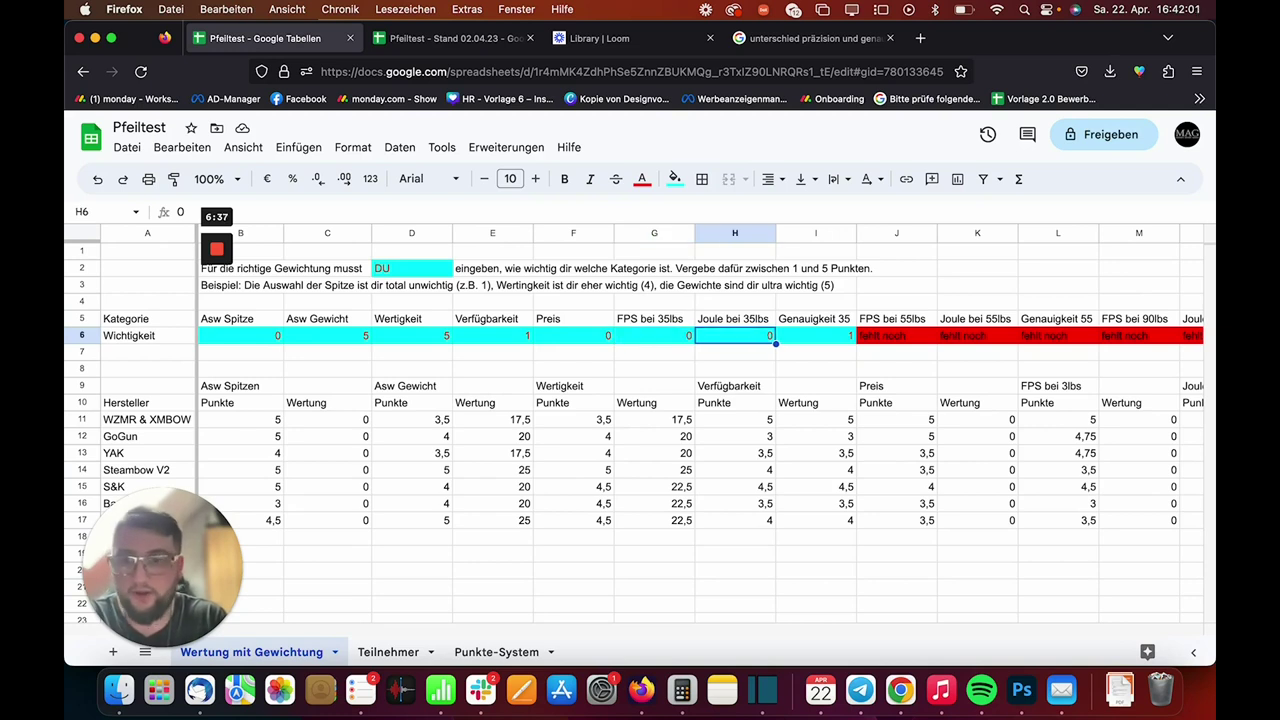
click(815, 335)
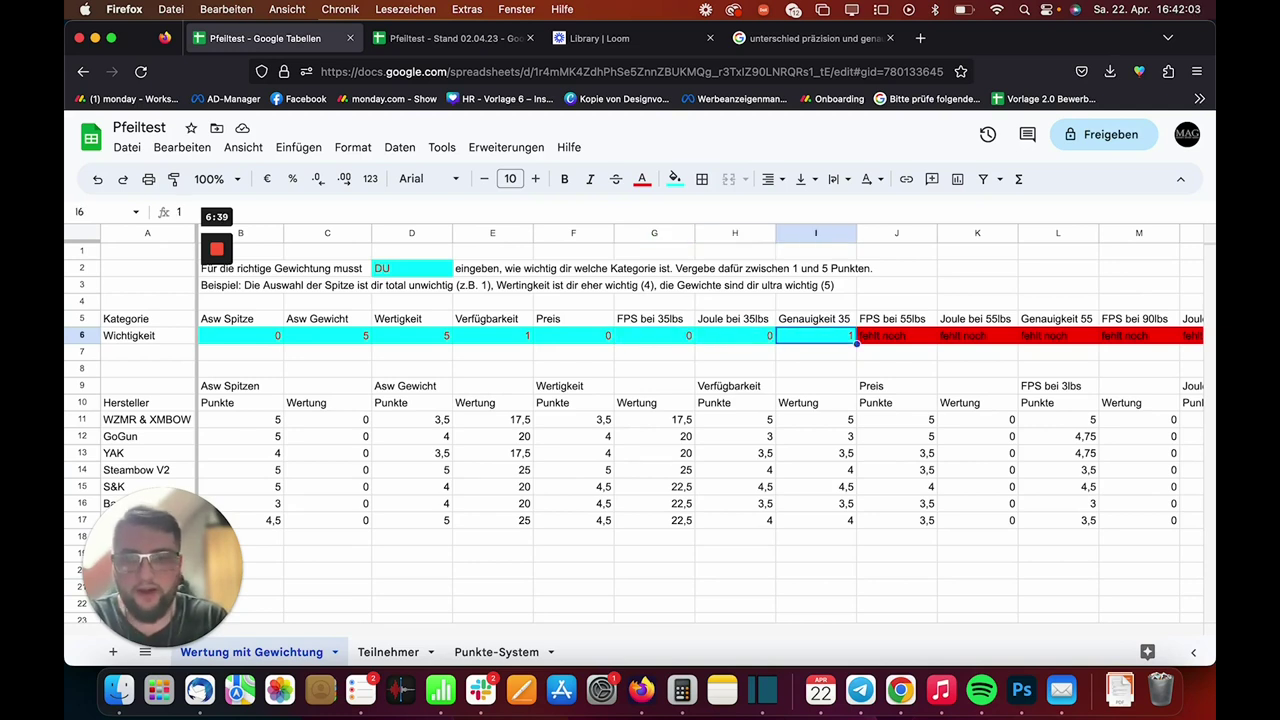
text(5)
key(Return)
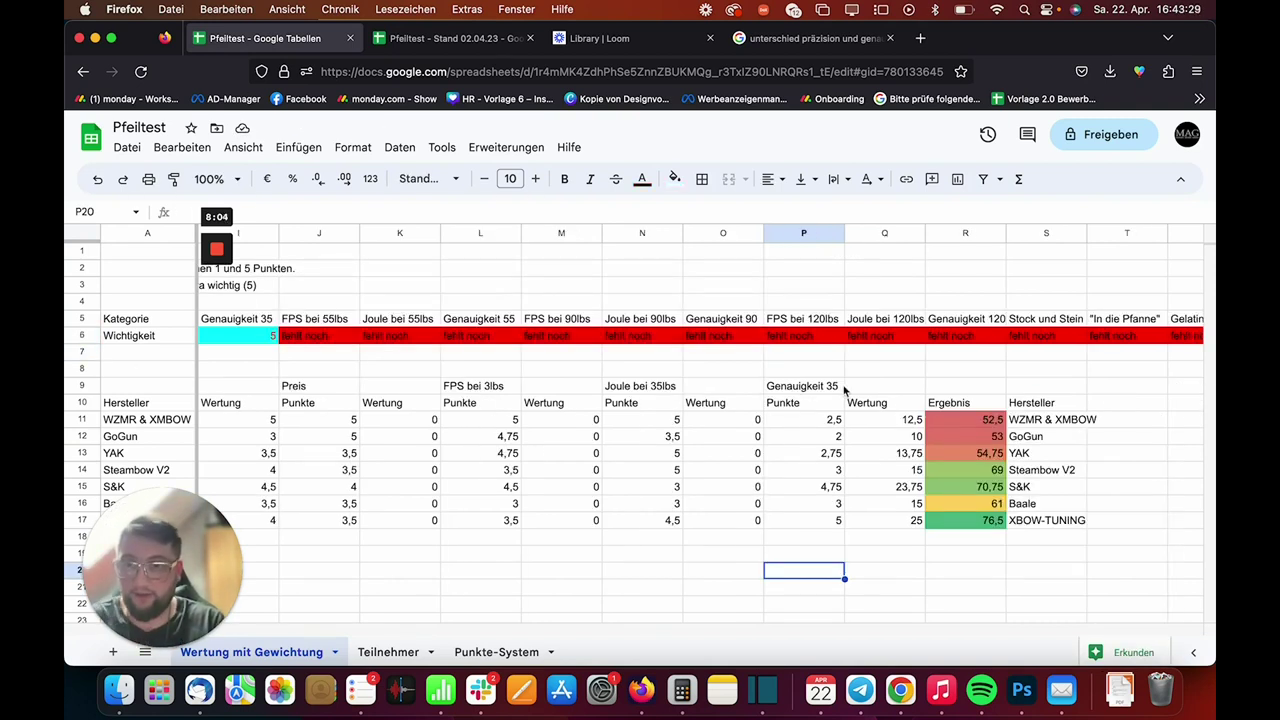
Step: Step through the weighted Ergebnis totals in column R, comparing XBOW-TUNING in row 17 with the manufacturers above it
click(990, 520)
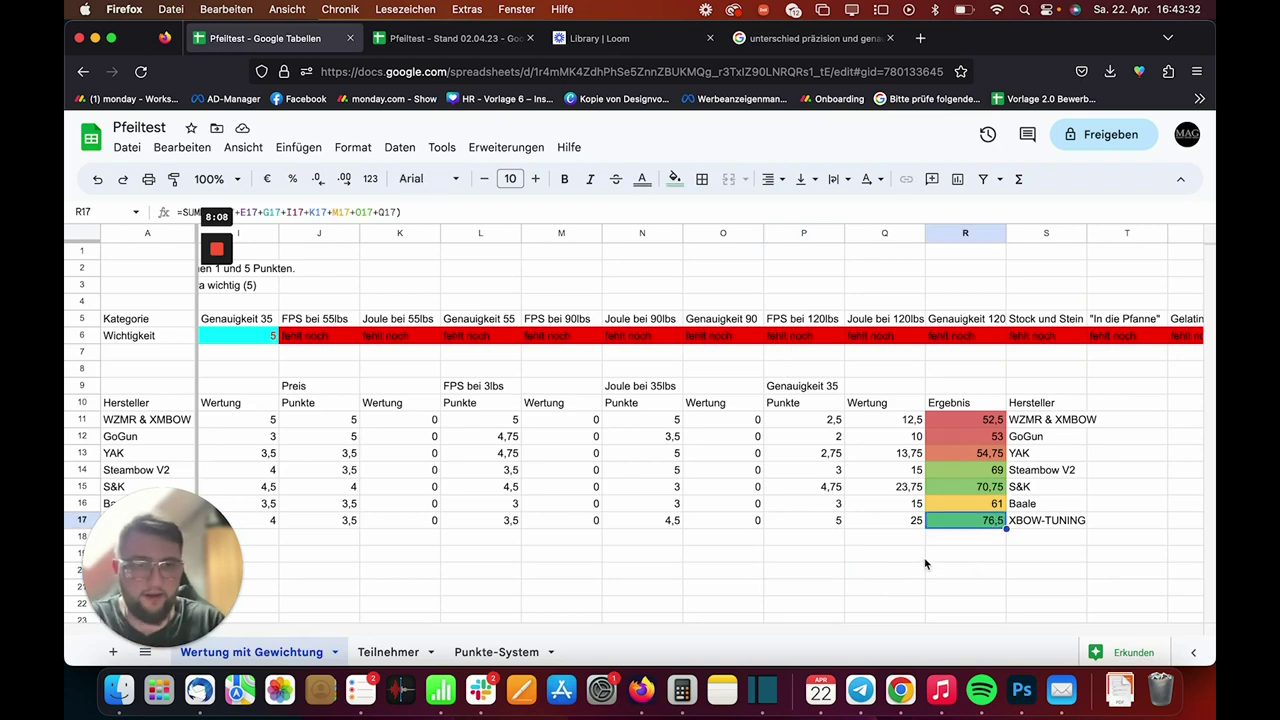
key(Up)
key(Up)
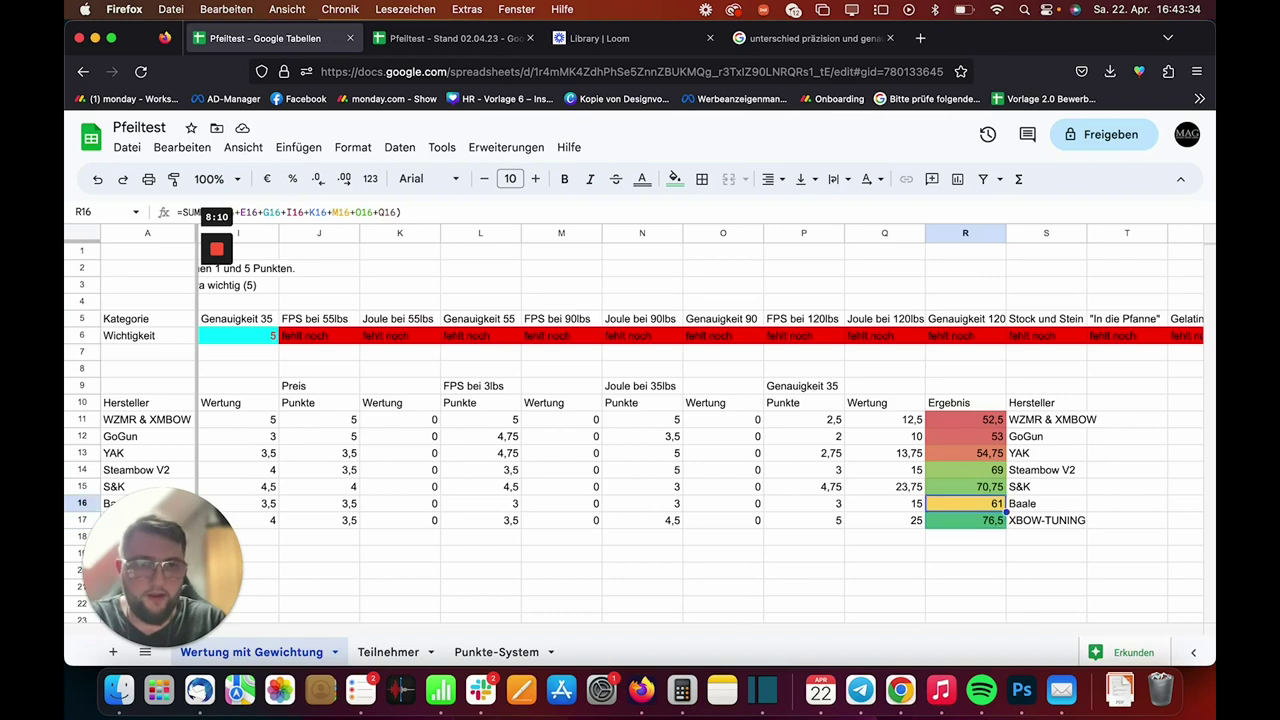
key(Up)
key(Down)
key(Down)
key(Down)
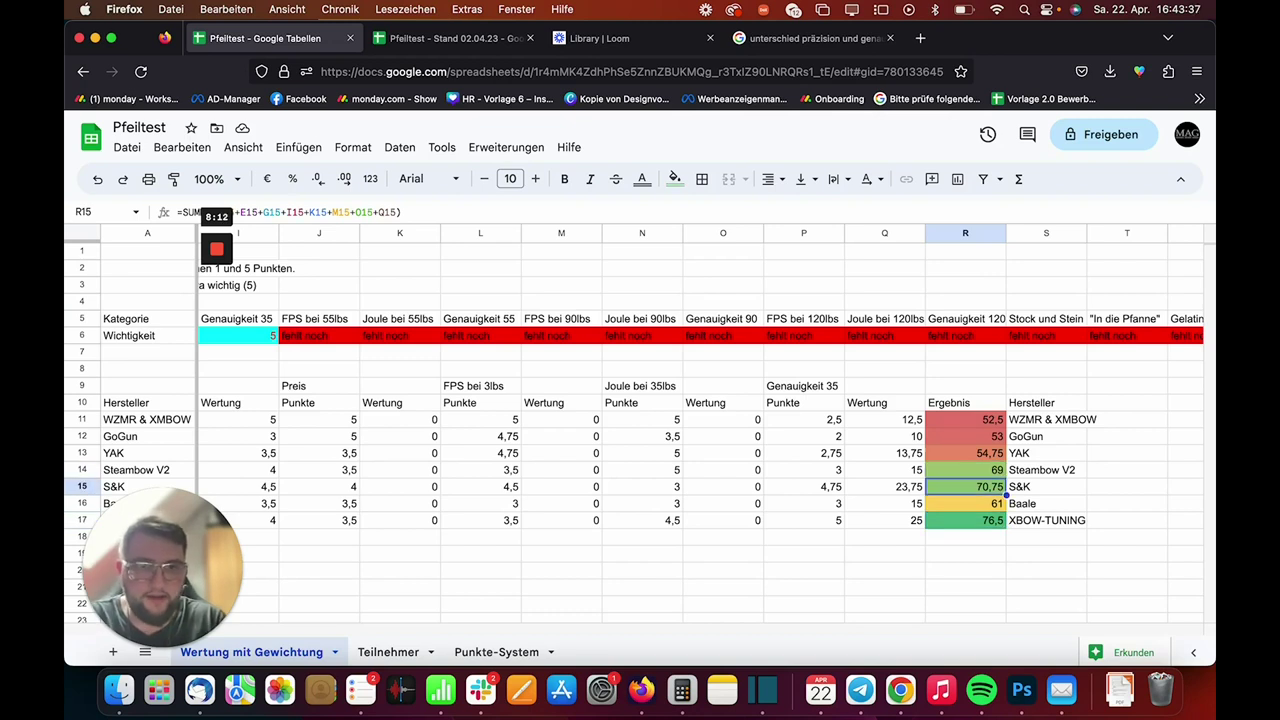
key(Up)
key(Up)
key(Up)
key(Up)
key(Up)
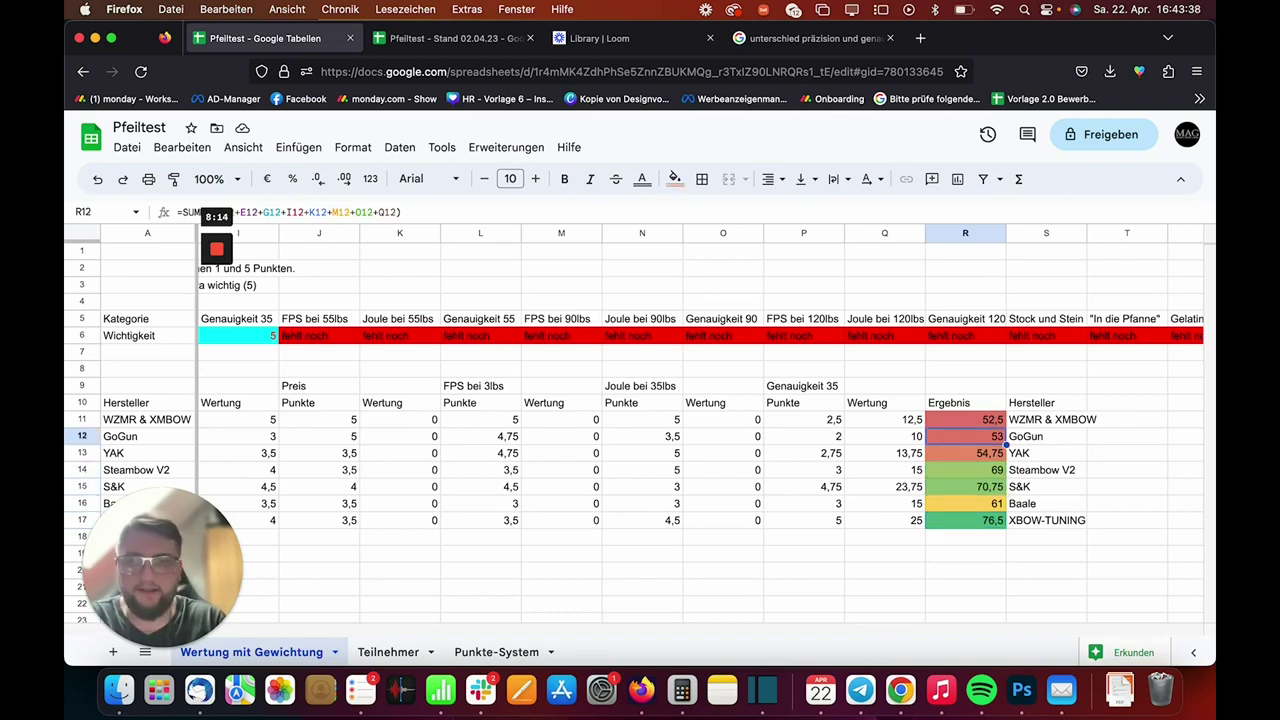
key(Down)
key(Down)
key(Down)
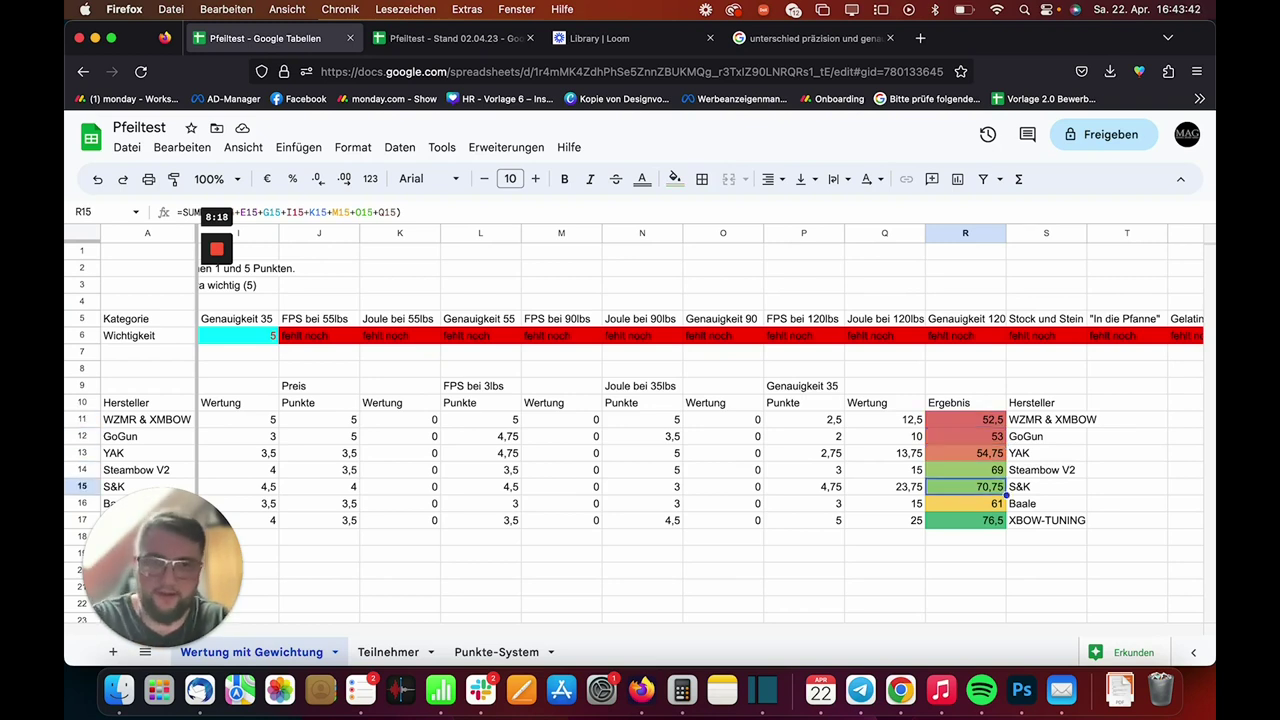
Step: Go up the result list beside the Hersteller names, from XBOW-TUNING in row 17 to WZMR & XMBOW in row 11
key(Down)
key(Down)
key(Right)
key(Right)
key(Up)
key(Up)
key(Up)
key(Up)
key(Up)
key(Up)
key(Up)
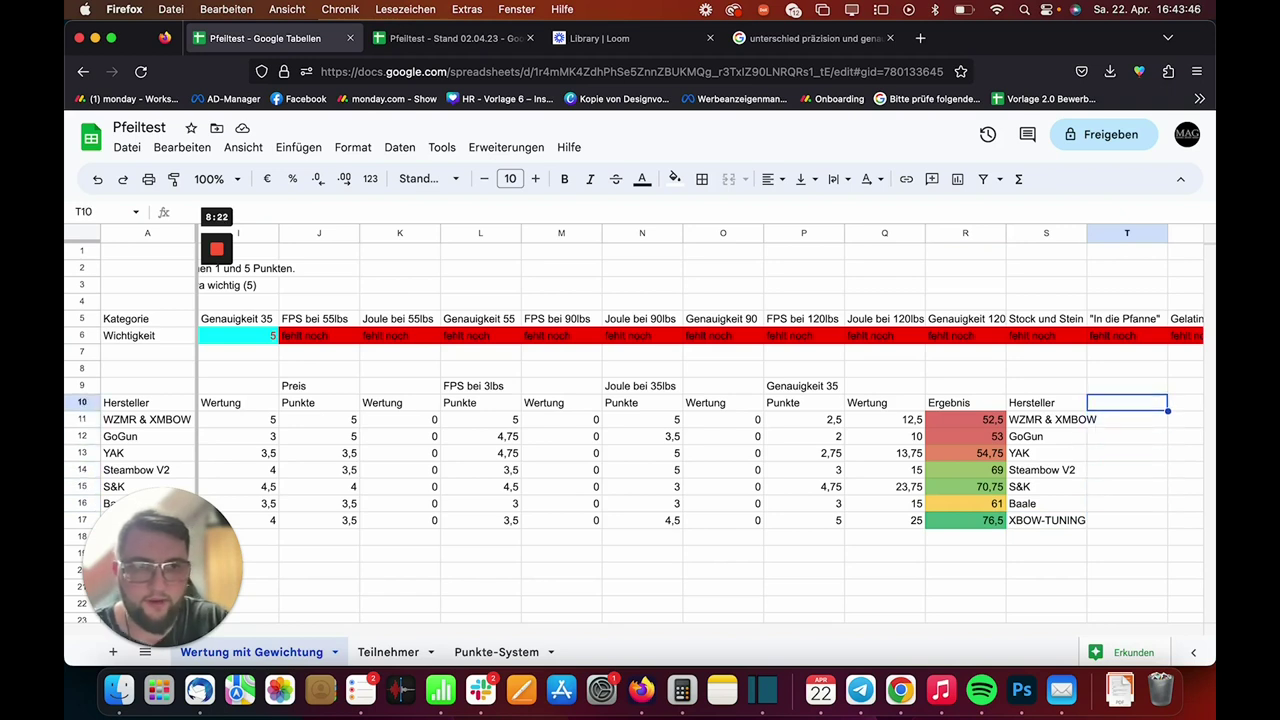
key(Down)
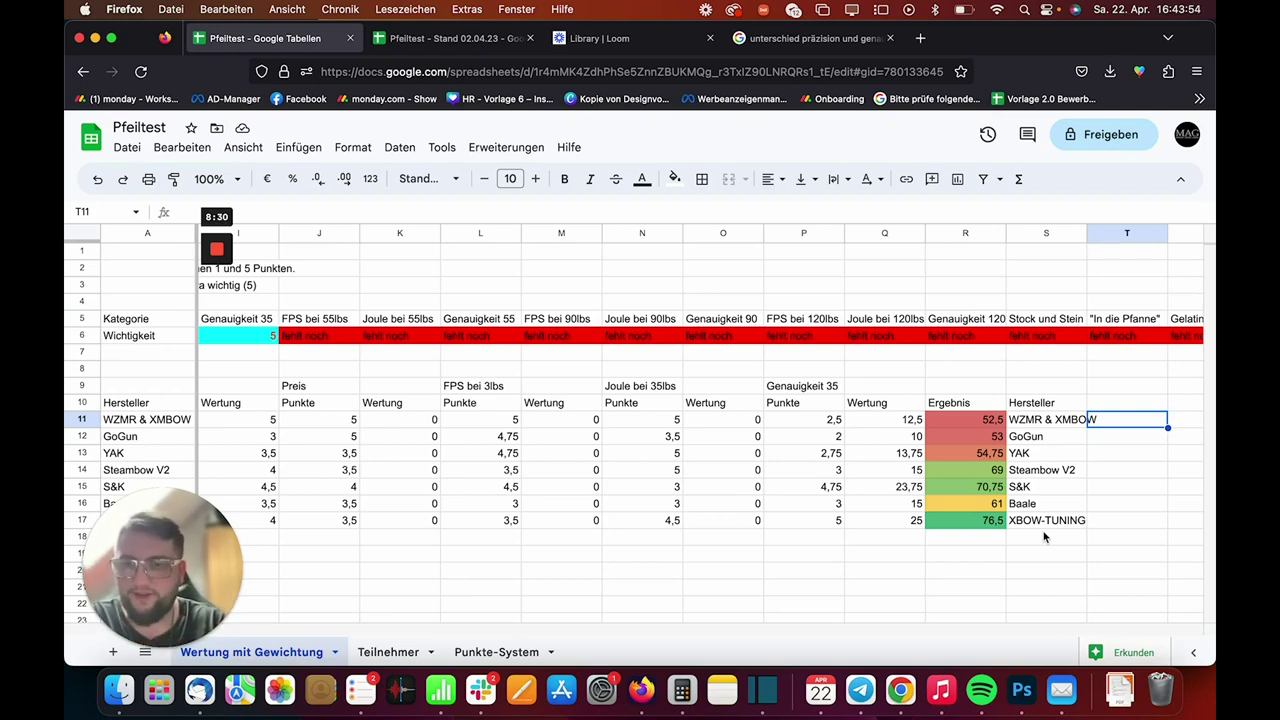
Step: Review WZMR & XMBOW's row 11 from its Ergebnis in R11 back to its Joule bei 35lbs points in N11
key(Left)
key(Left)
key(Left)
key(Left)
key(Left)
key(Left)
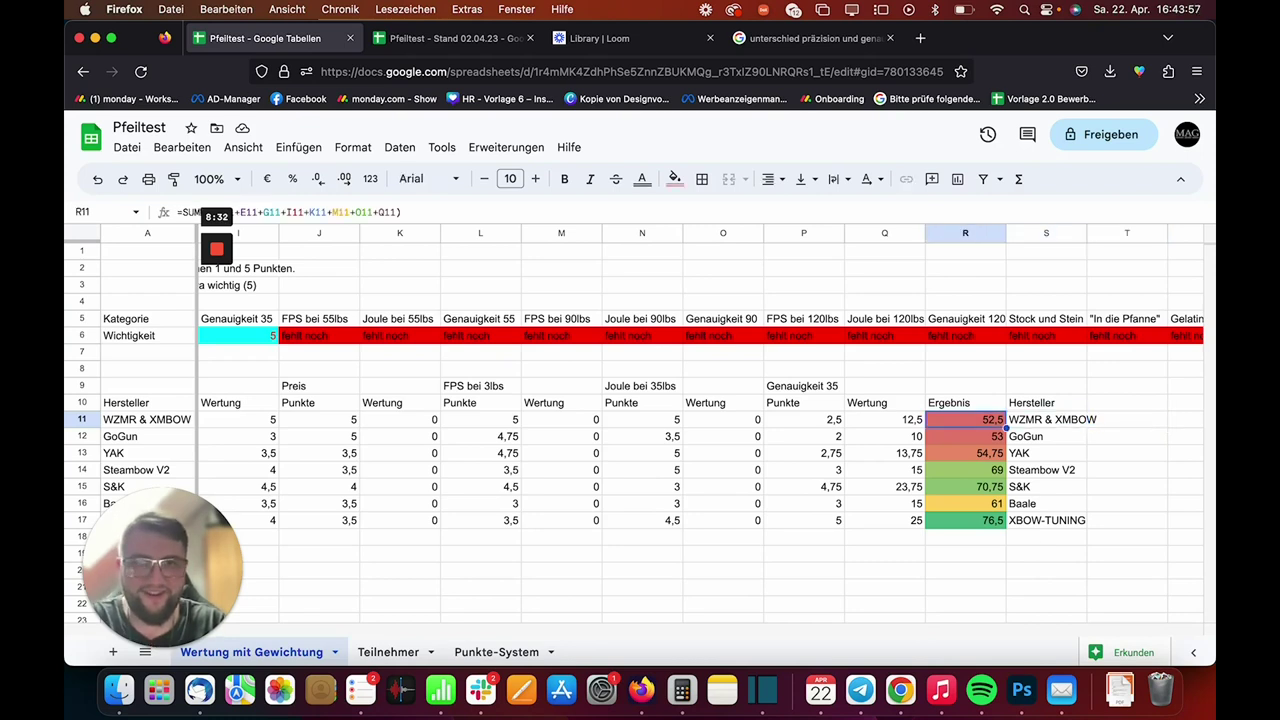
scroll(988, 478, left, 10)
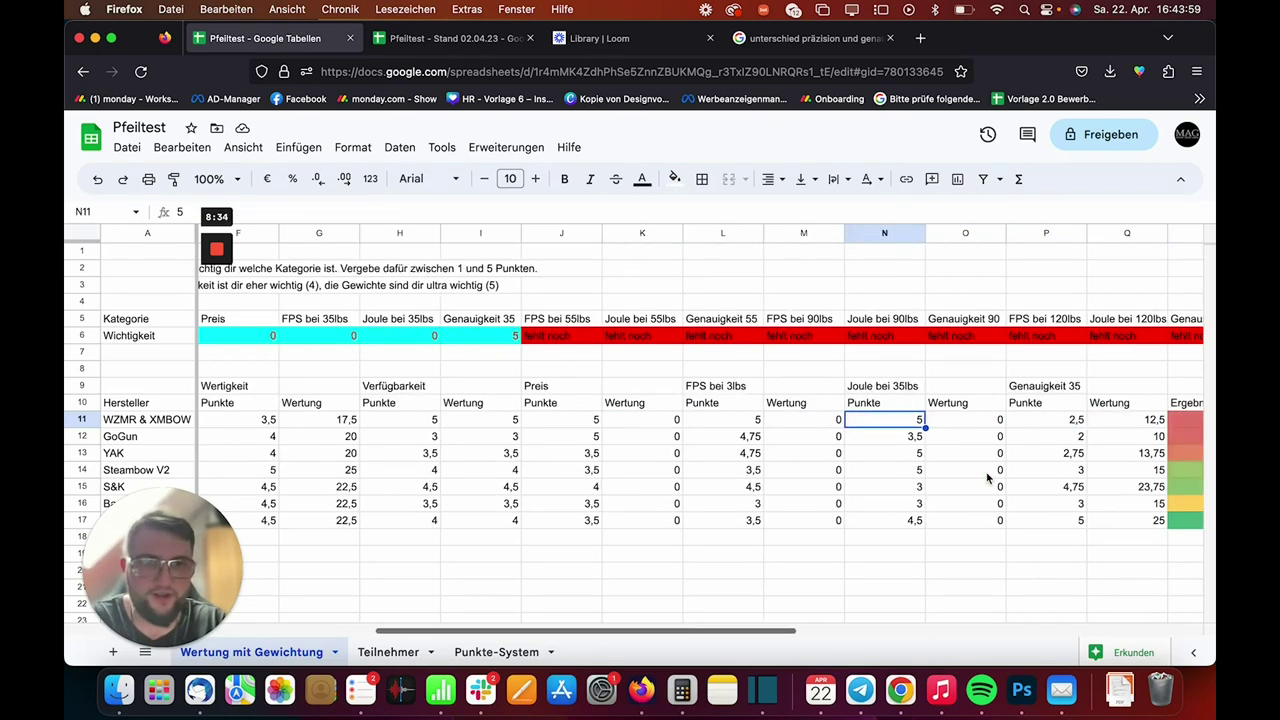
Step: Examine the Ergebnis ranking together with the categories marked "fehlt noch" up to Reparierbar? in column X
scroll(988, 478, right, 4)
scroll(988, 478, right, 6)
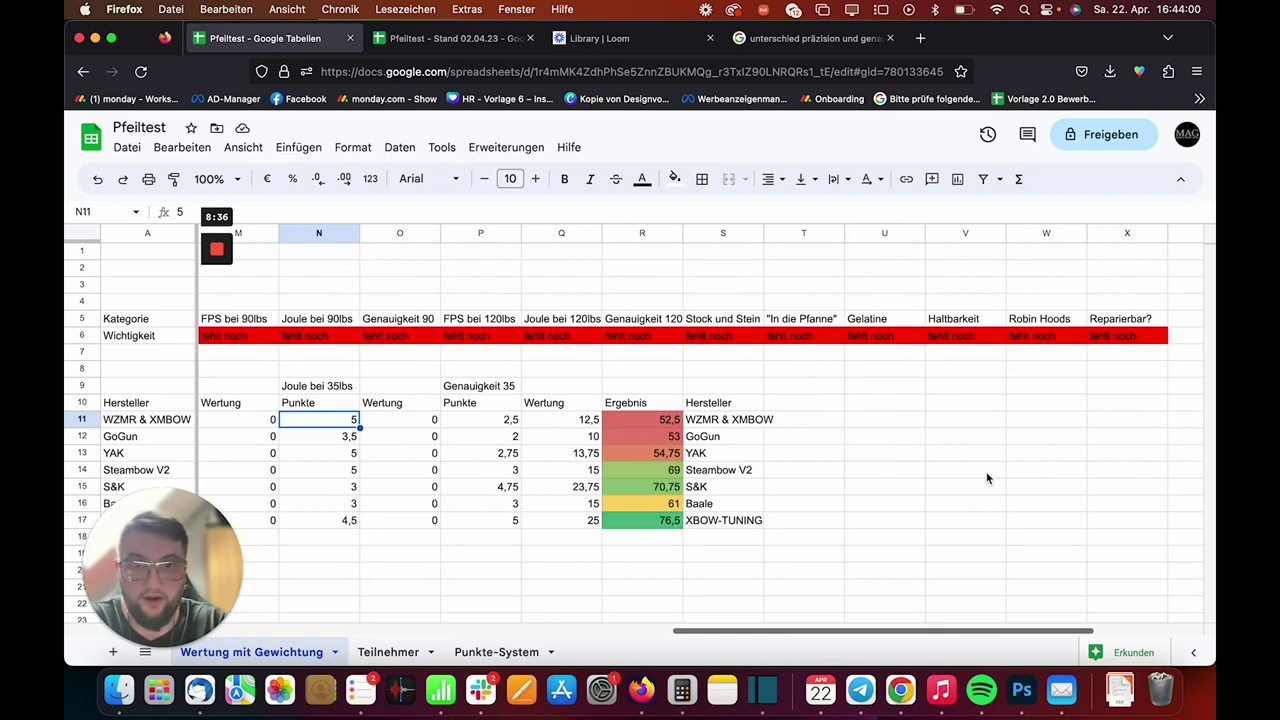
click(812, 420)
key(Down)
key(Down)
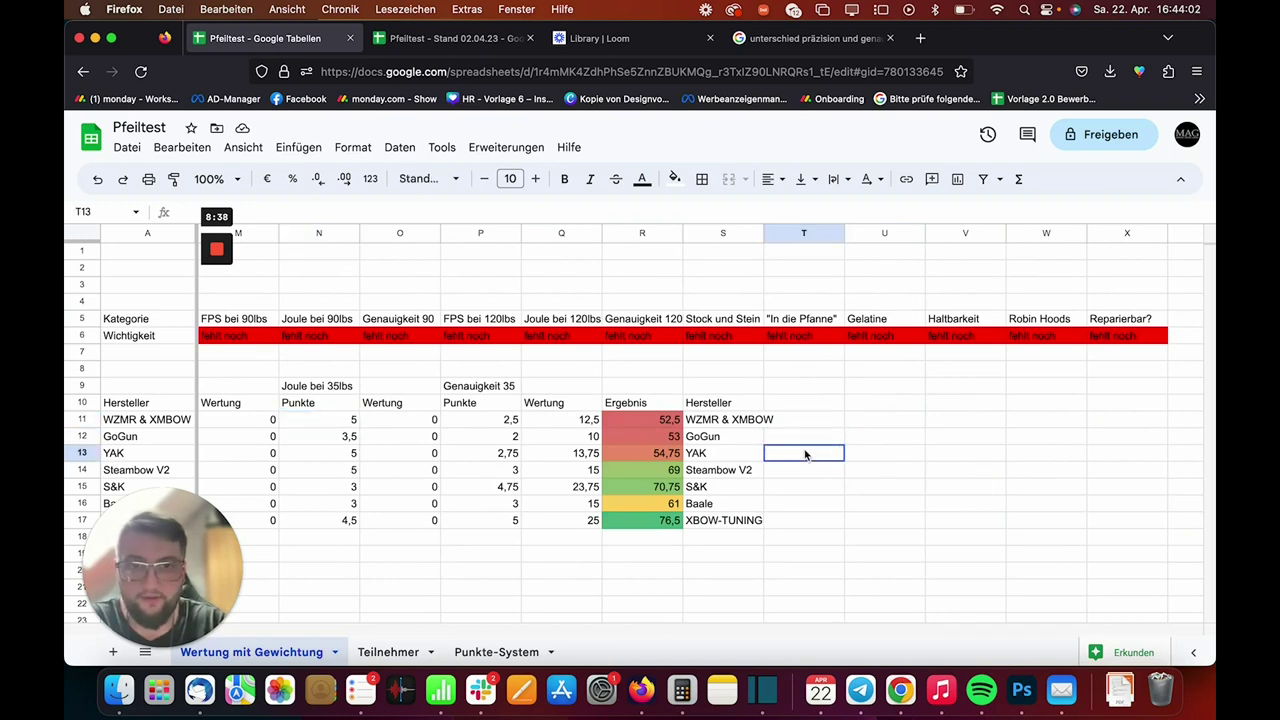
scroll(806, 455, down, 1)
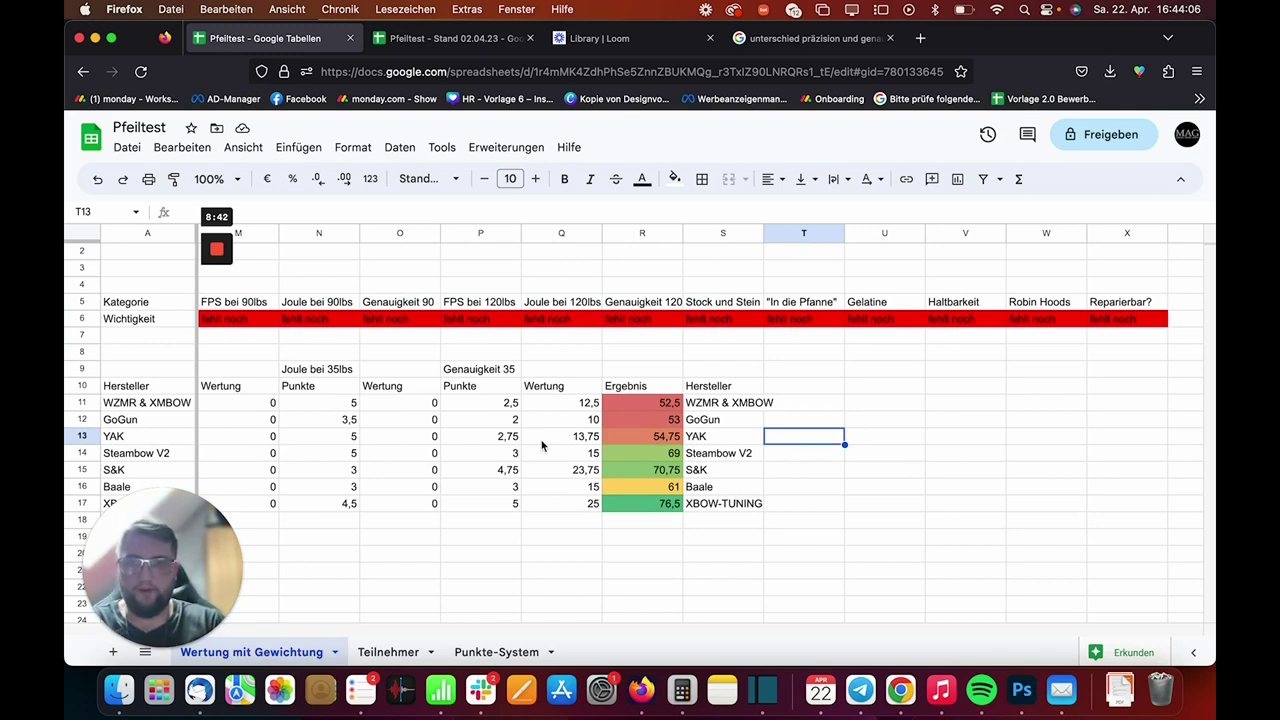
Step: In the Wichtigkeit row, set the weight of Genauigkeit 35 to 1 and the weights of Preis and Verfügbarkeit to 5
scroll(545, 447, left, 10)
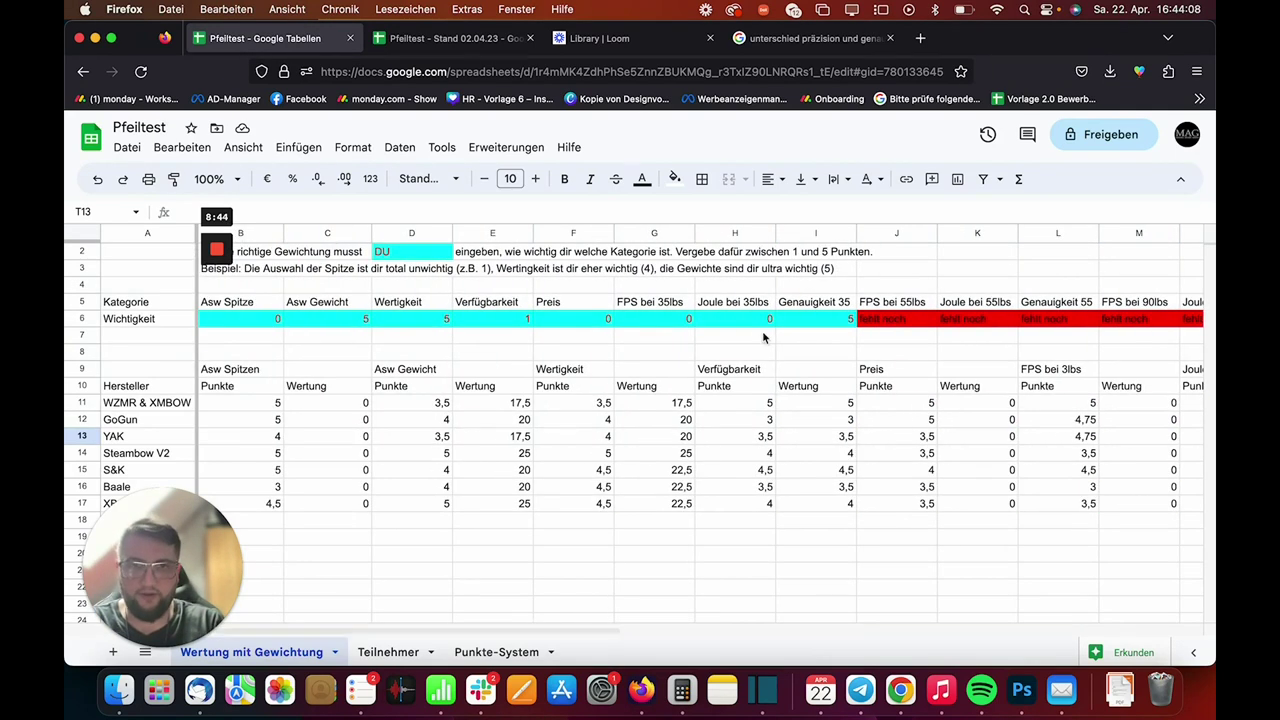
click(801, 322)
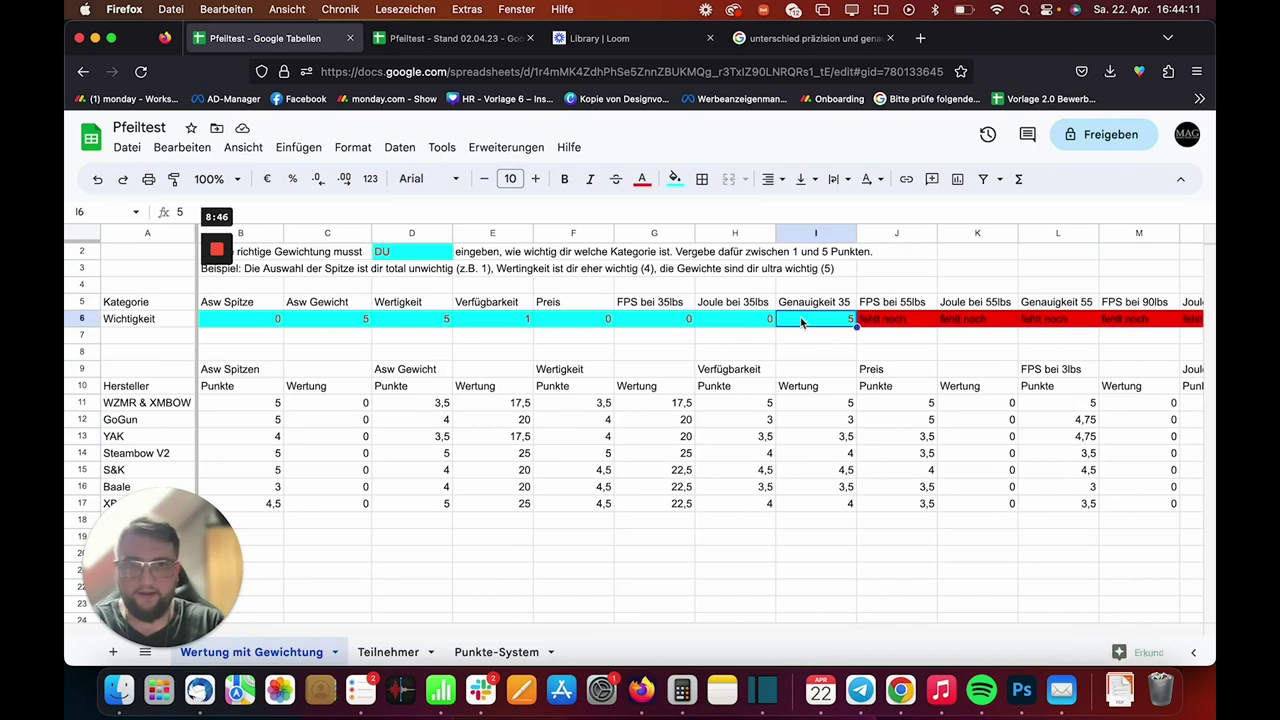
text(1)
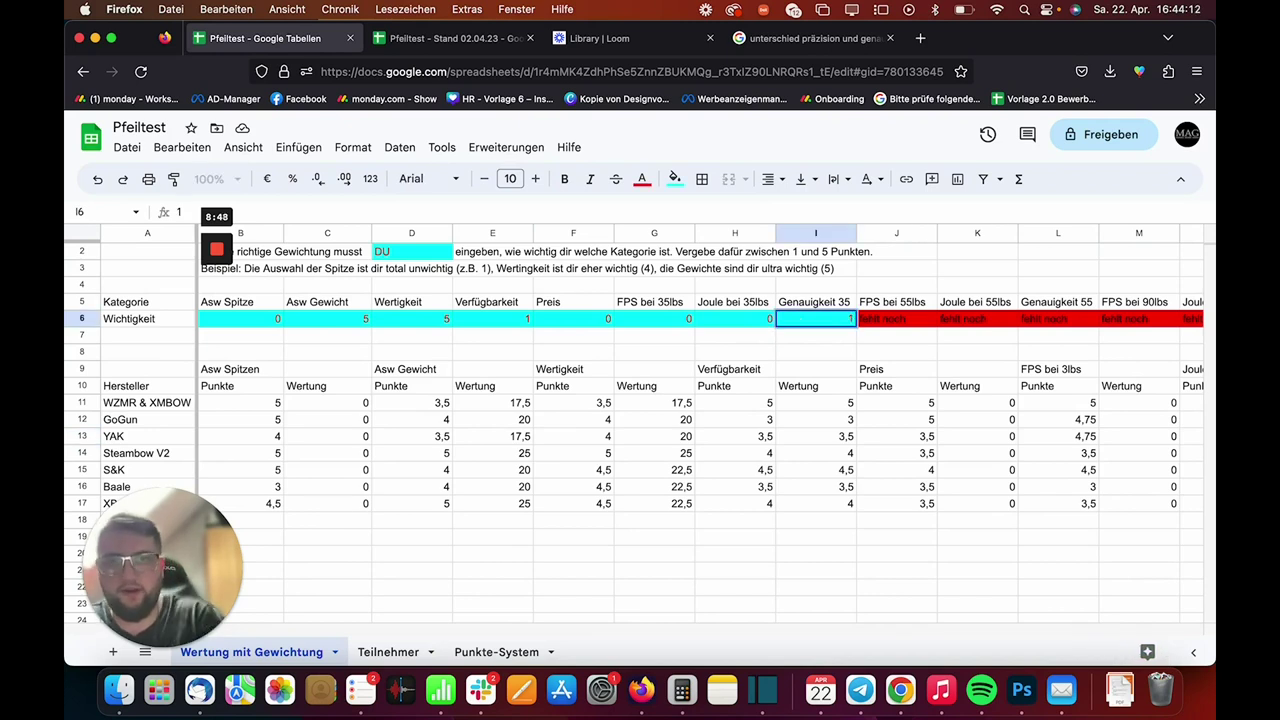
key(Left)
key(Left)
key(Left)
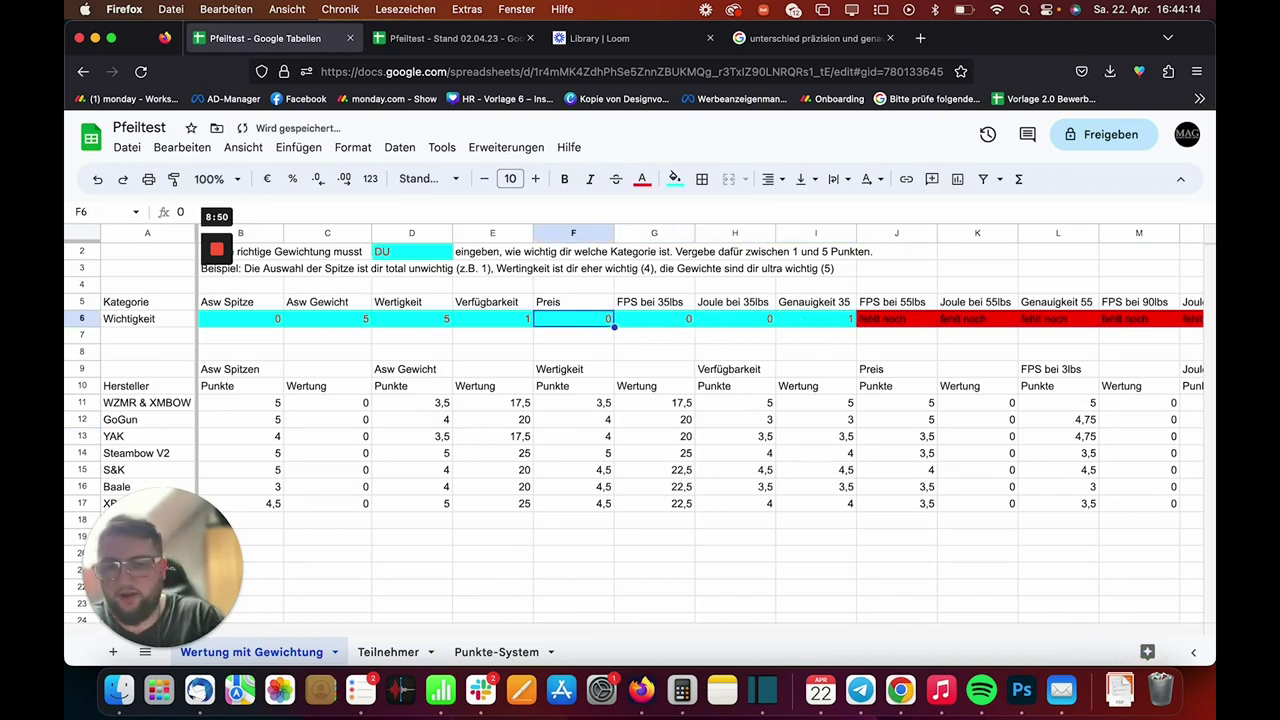
text(5)
key(Left)
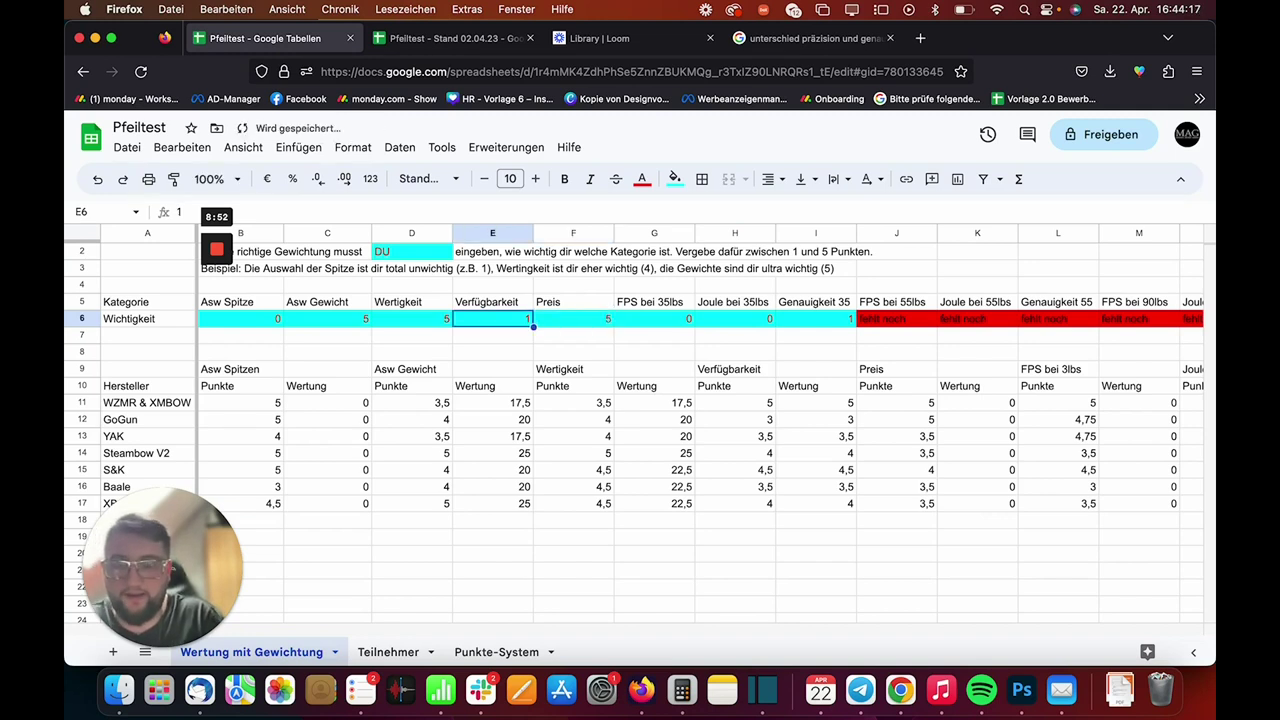
text(5)
click(411, 318)
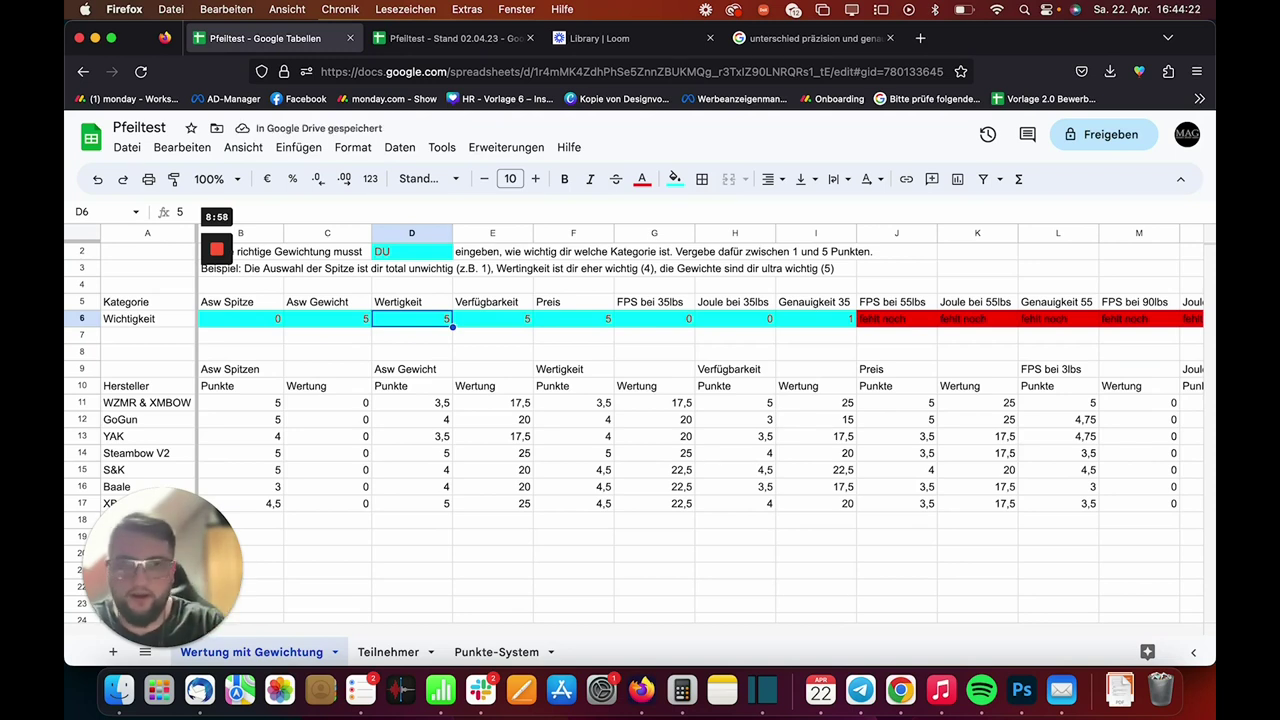
Step: Set the Wichtigkeit weights of Asw Gewicht and Wertigkeit to 0
click(327, 318)
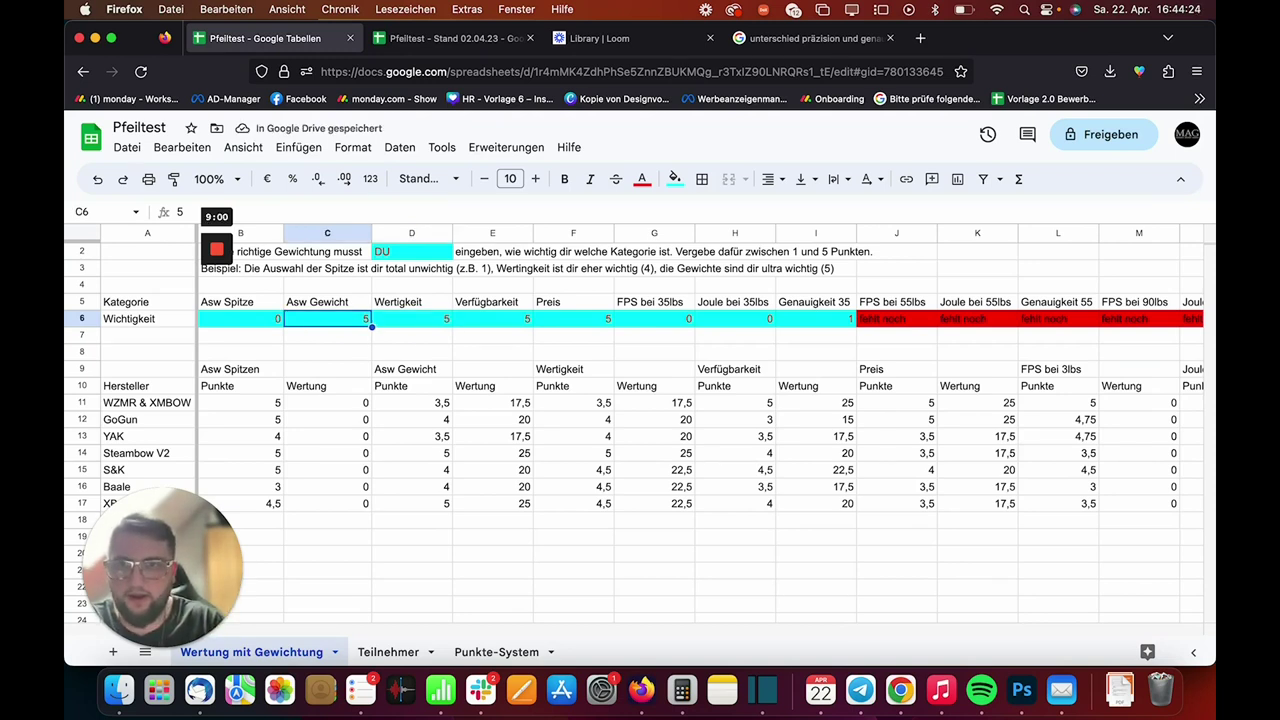
click(240, 318)
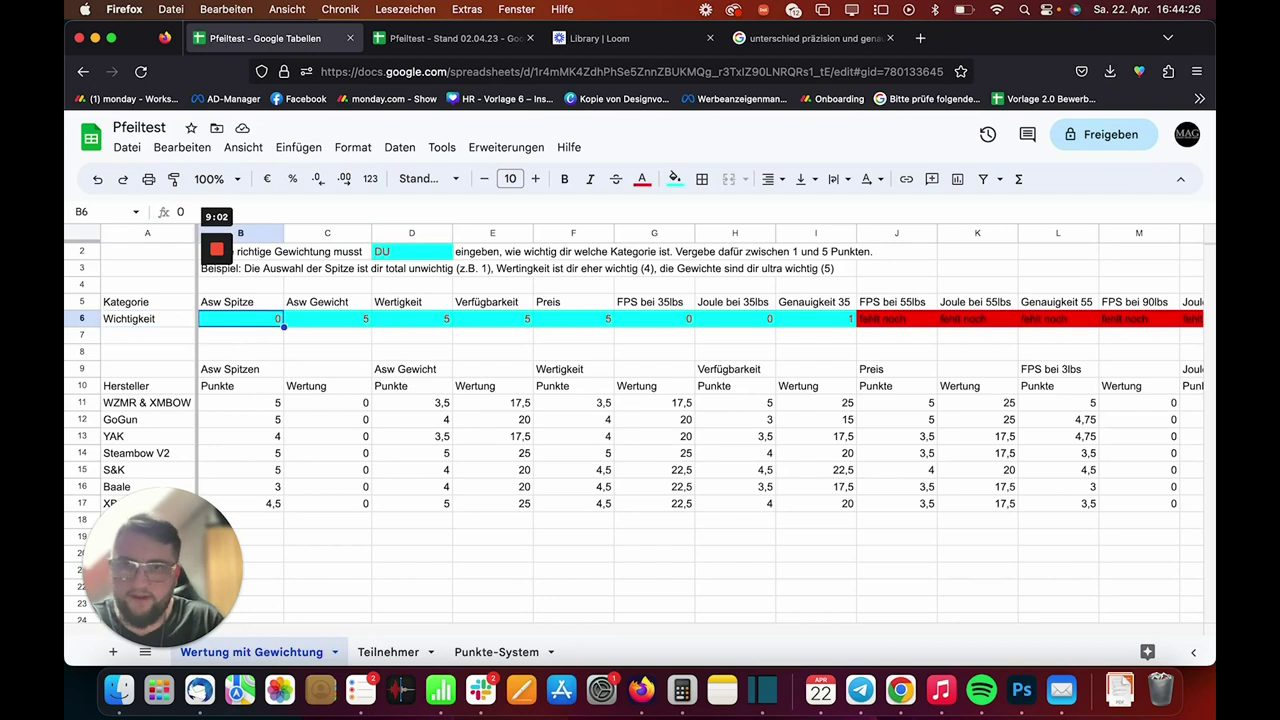
click(327, 318)
text(0)
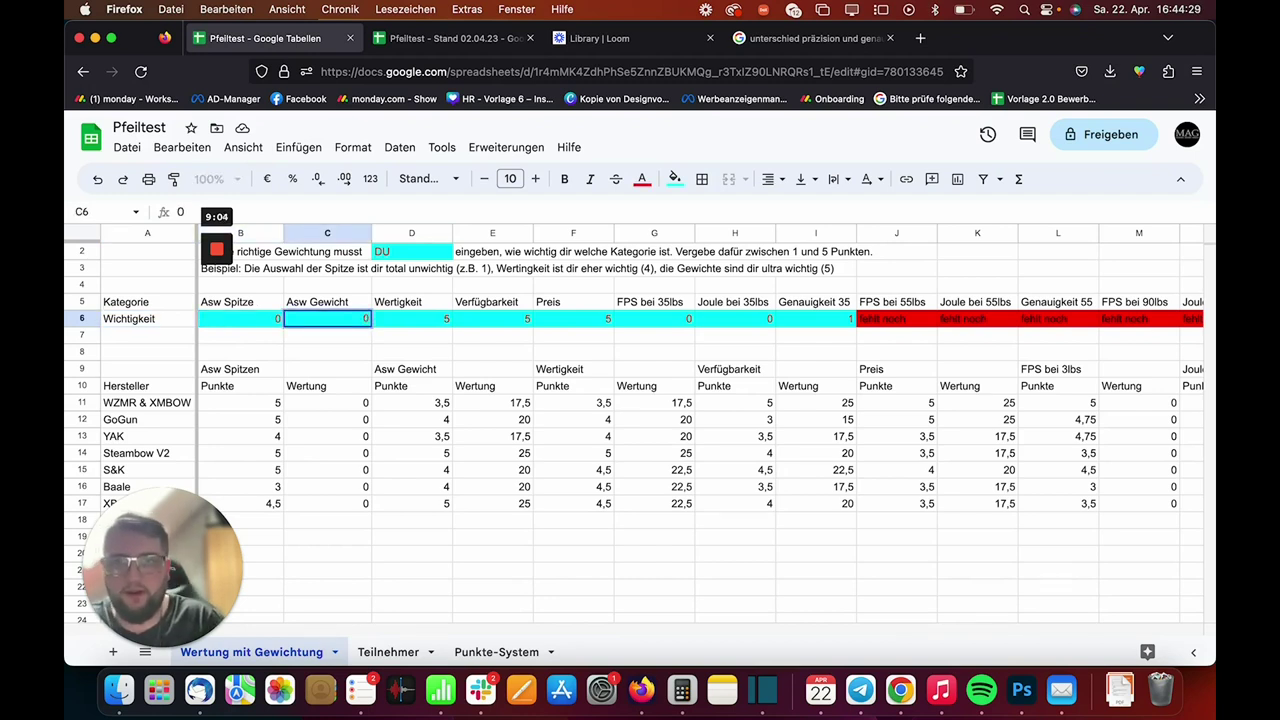
click(573, 318)
click(492, 318)
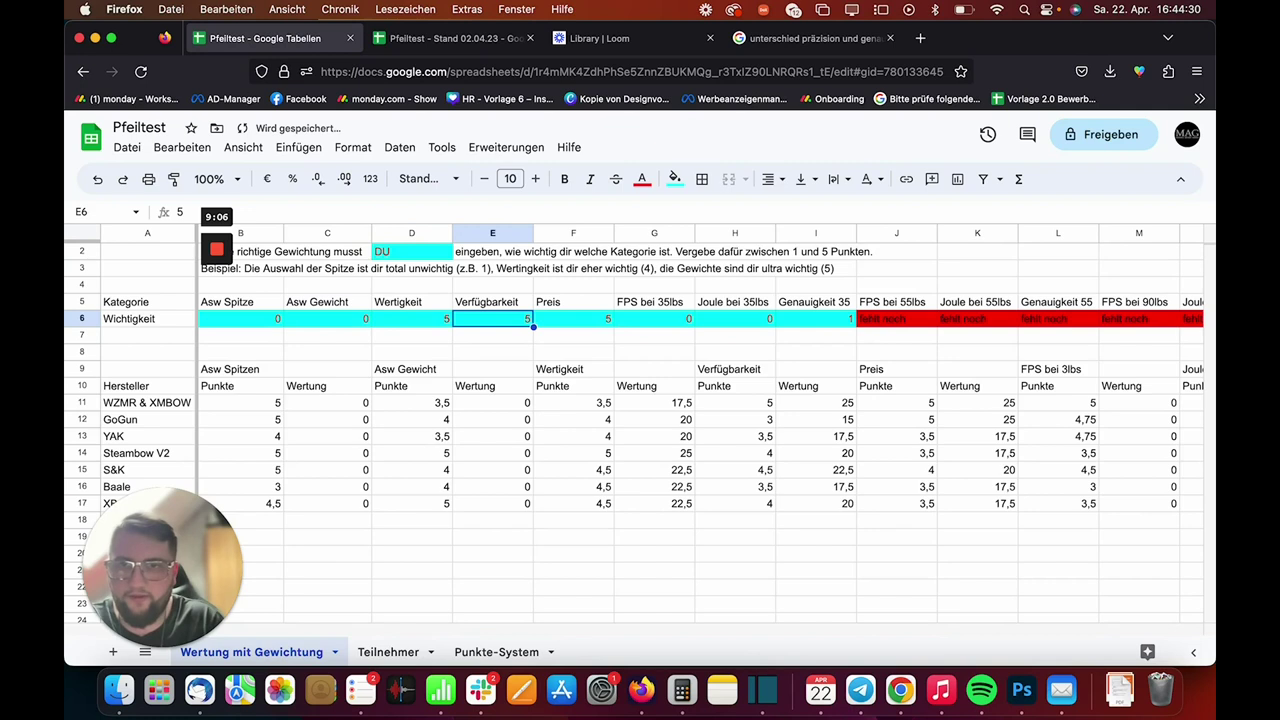
click(411, 318)
text(0)
key(Return)
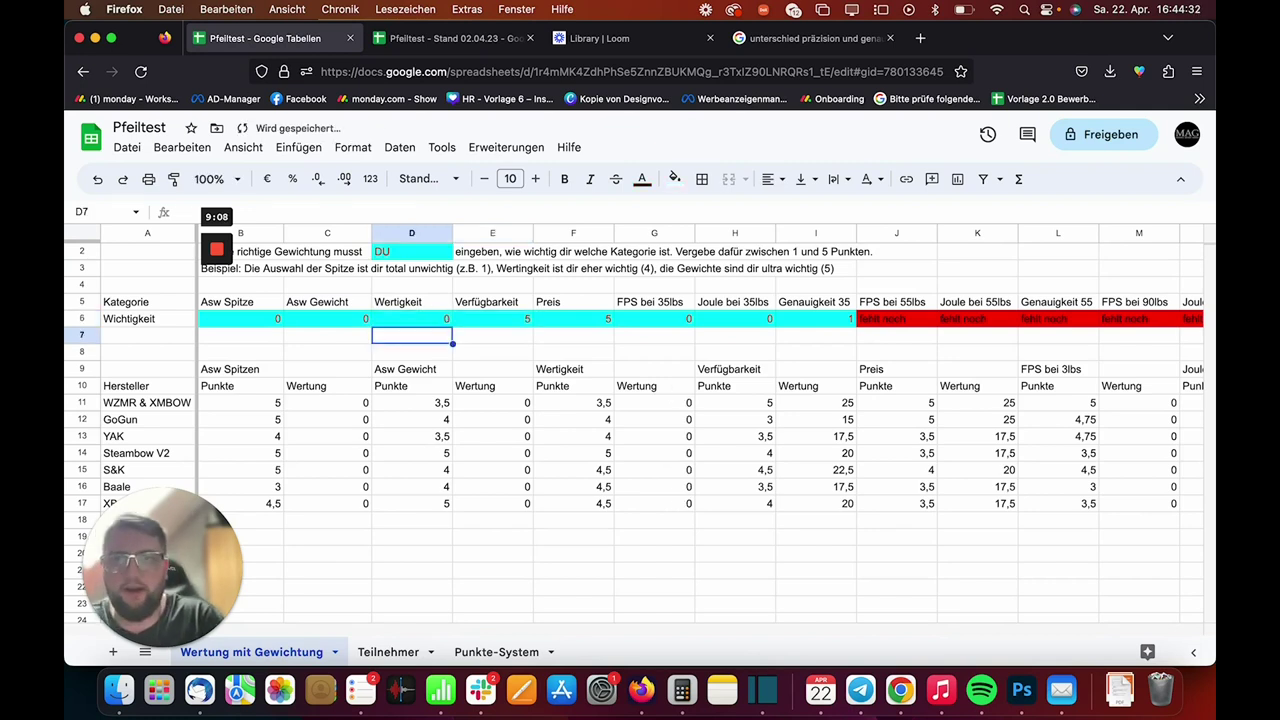
Step: Compare the Ergebnis totals of WZMR & XMBOW in R11 and XBOW-TUNING in R17 under the new weights
scroll(908, 400, right, 5)
scroll(908, 400, right, 3)
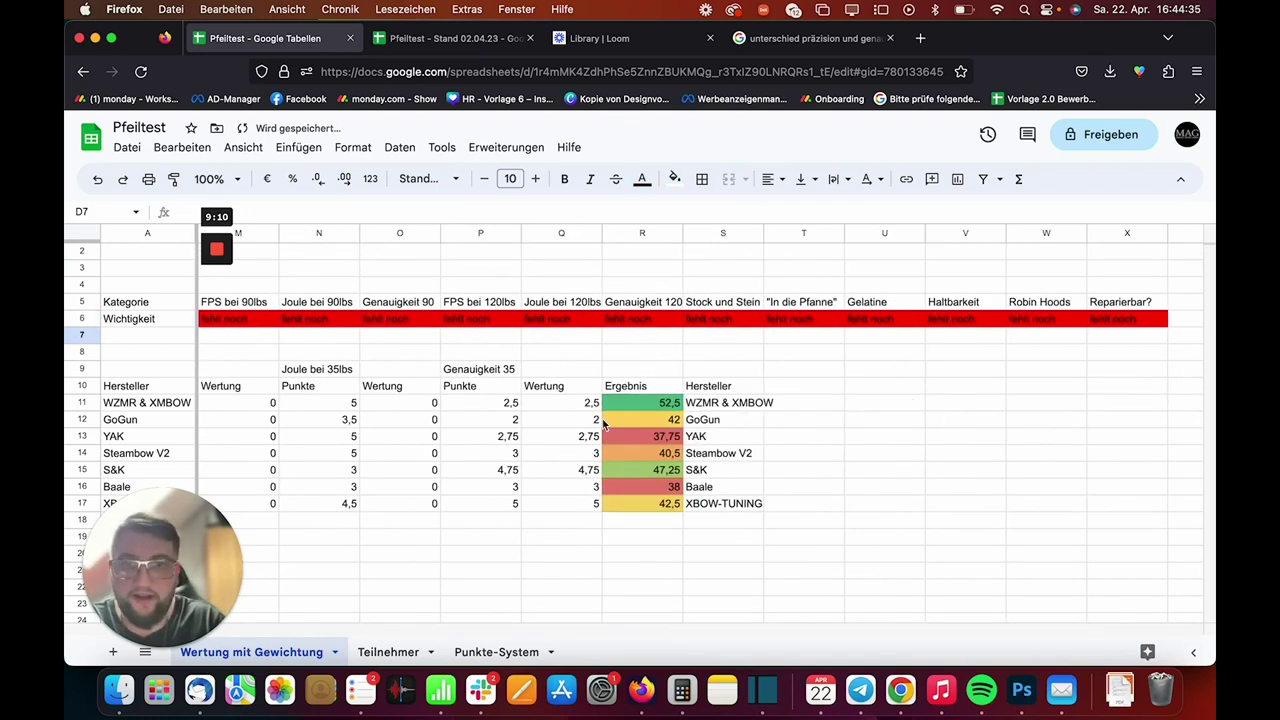
click(635, 405)
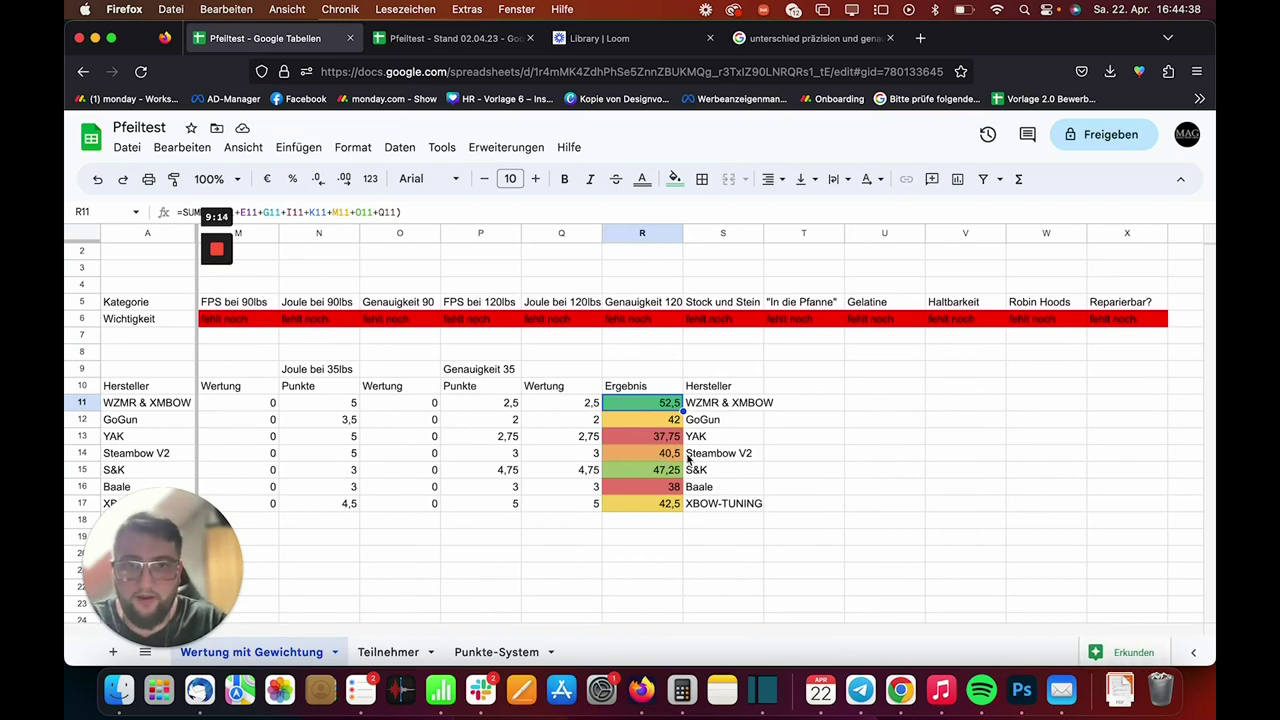
click(646, 507)
Step: Set the Wichtigkeit weights of Verfügbarkeit and Preis to 0
scroll(648, 509, left, 10)
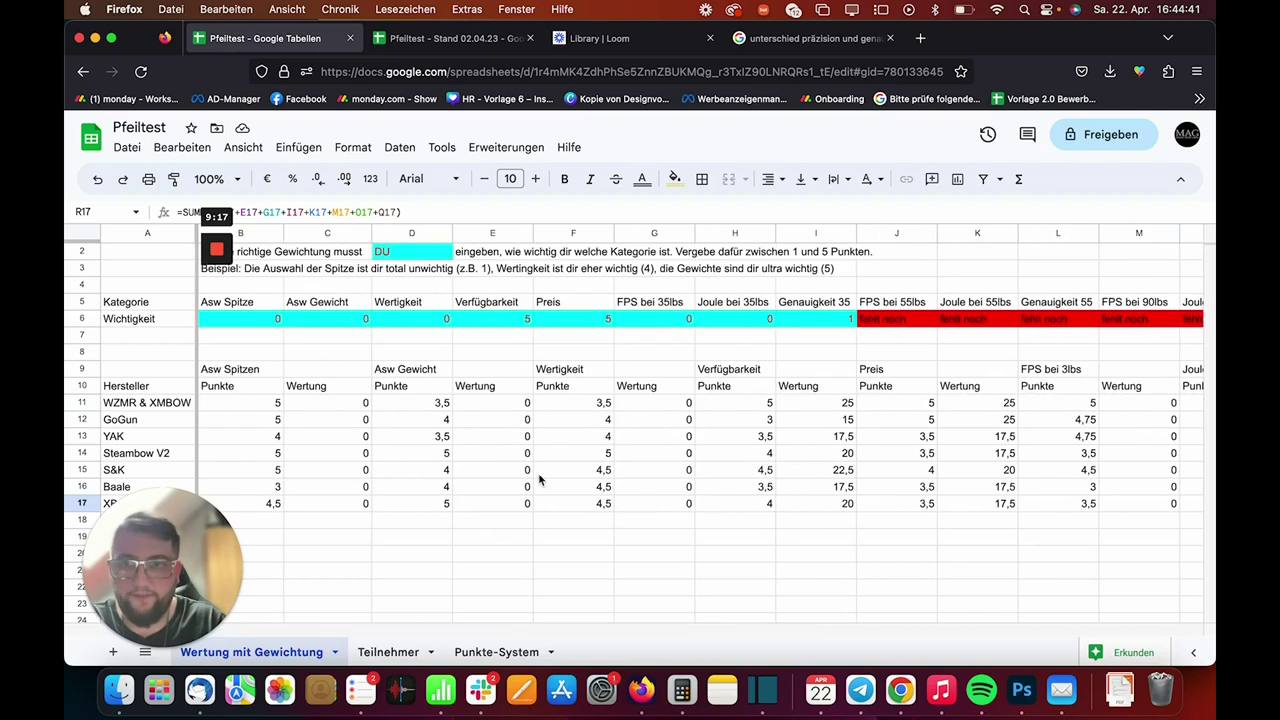
click(495, 321)
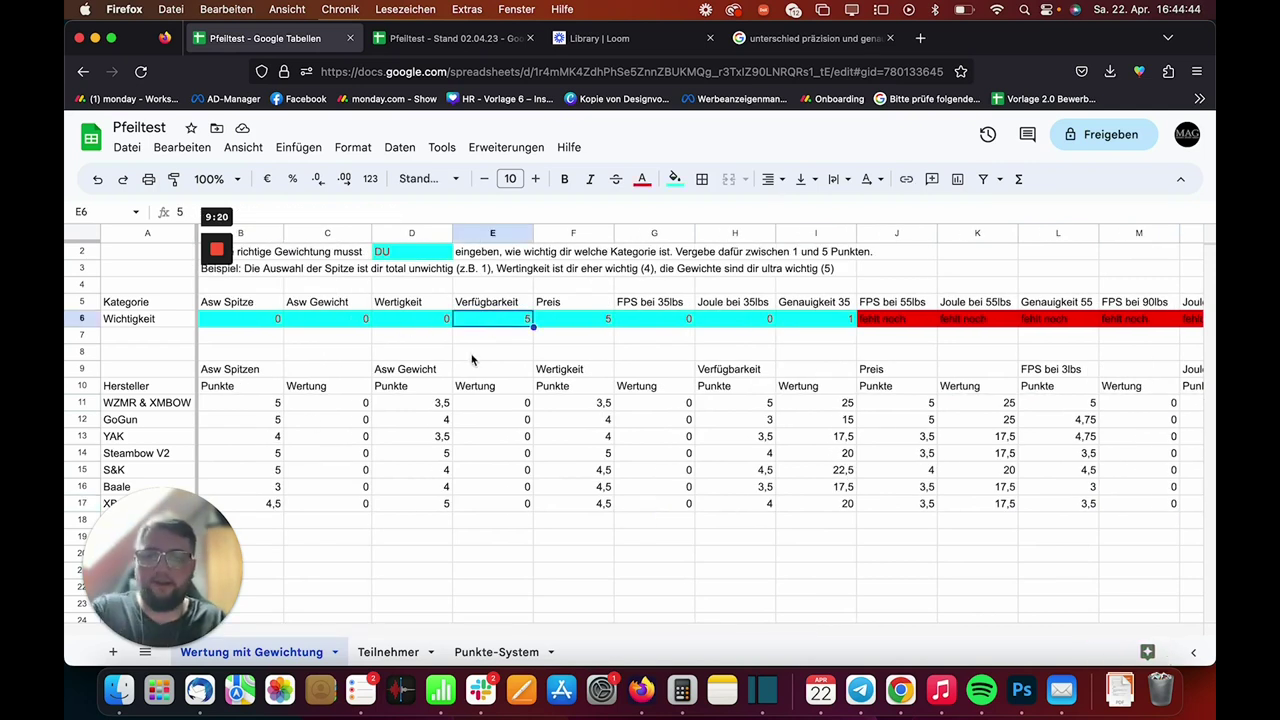
text(0)
key(Tab)
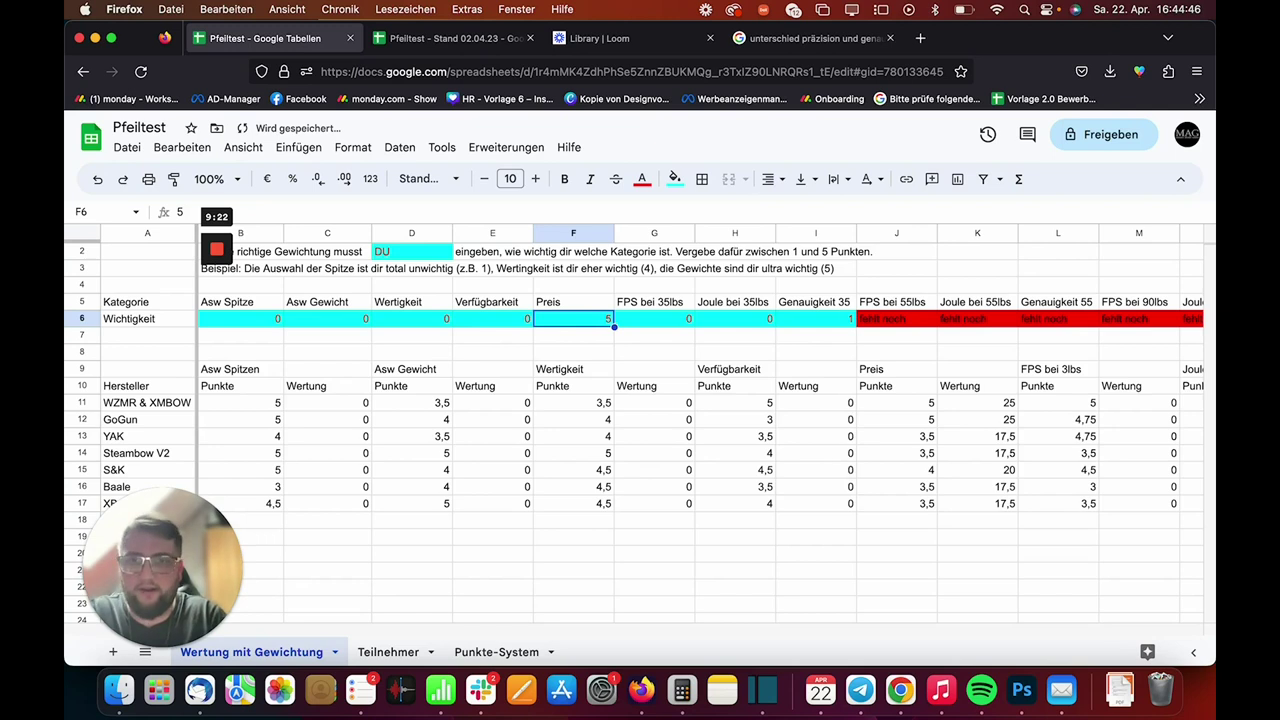
text(0)
key(Tab)
Step: Raise the Wichtigkeit weights of Genauigkeit 35 and Wertigkeit to 5
key(Tab)
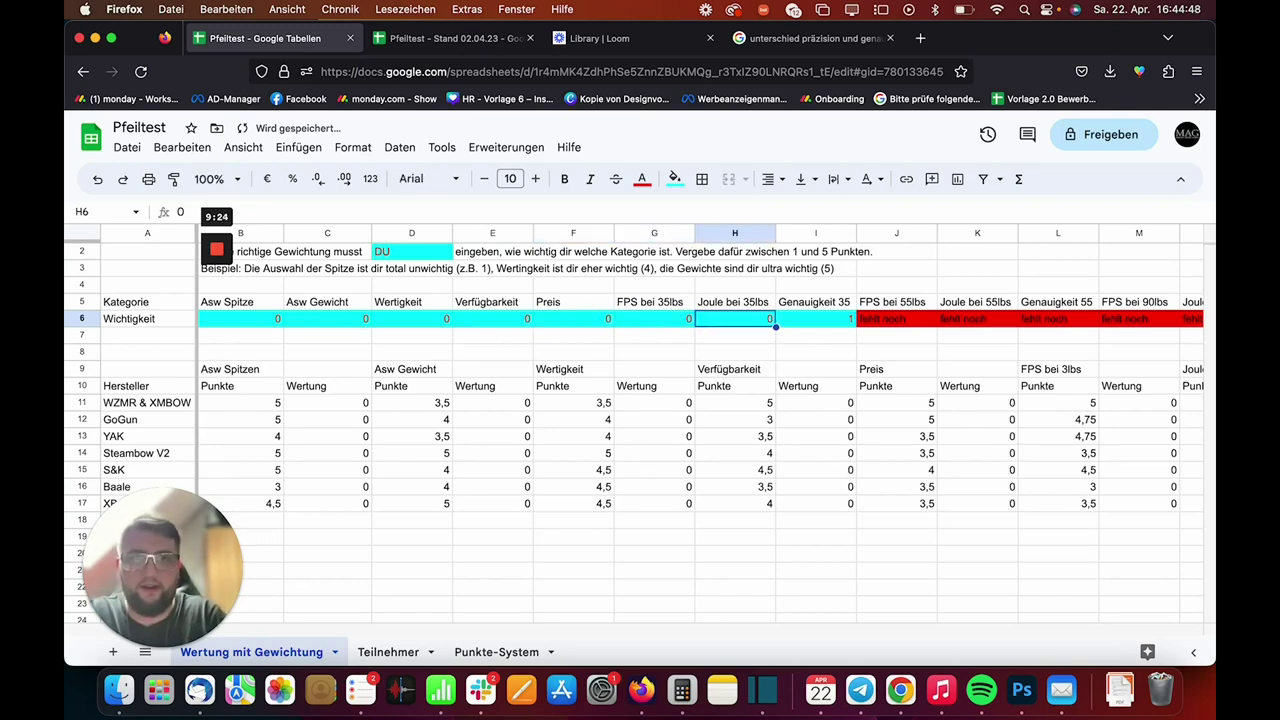
key(Tab)
text(5)
key(Left)
key(Left)
key(Left)
key(Left)
key(Left)
text(5)
key(Return)
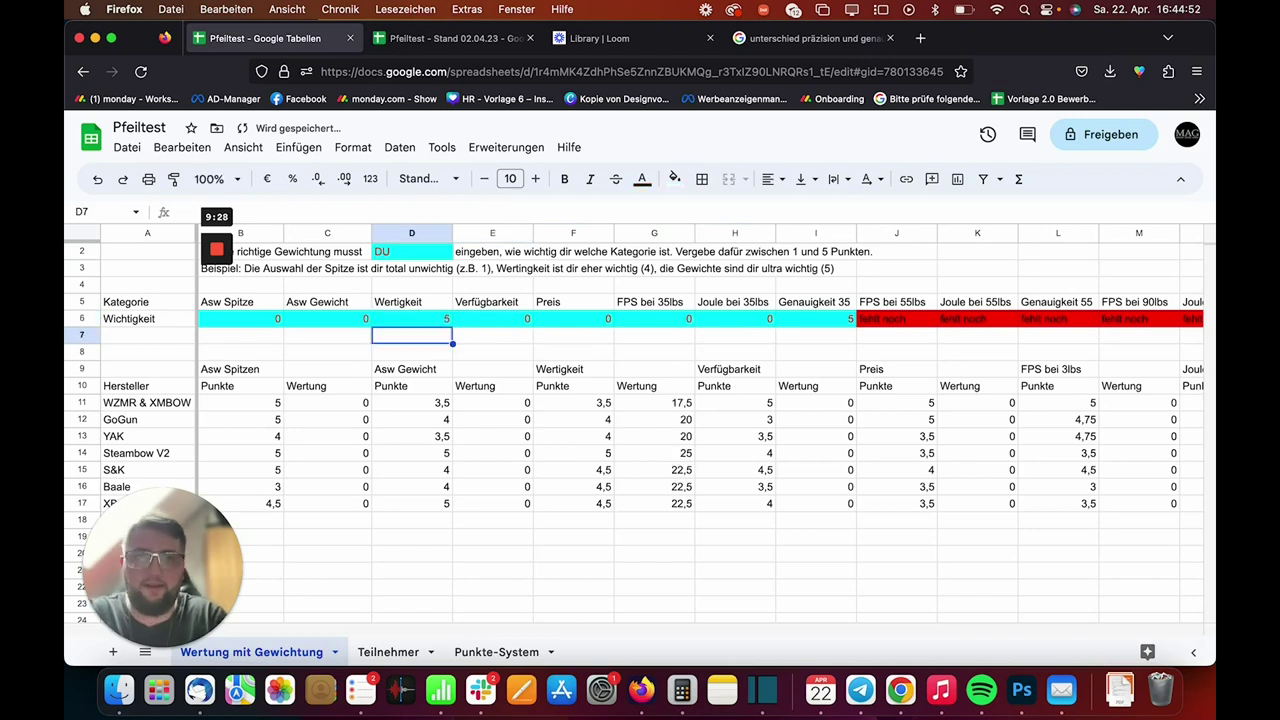
Step: Compare the recalculated Ergebnis totals of XBOW-TUNING in R17 and S&K in R15
scroll(687, 426, right, 10)
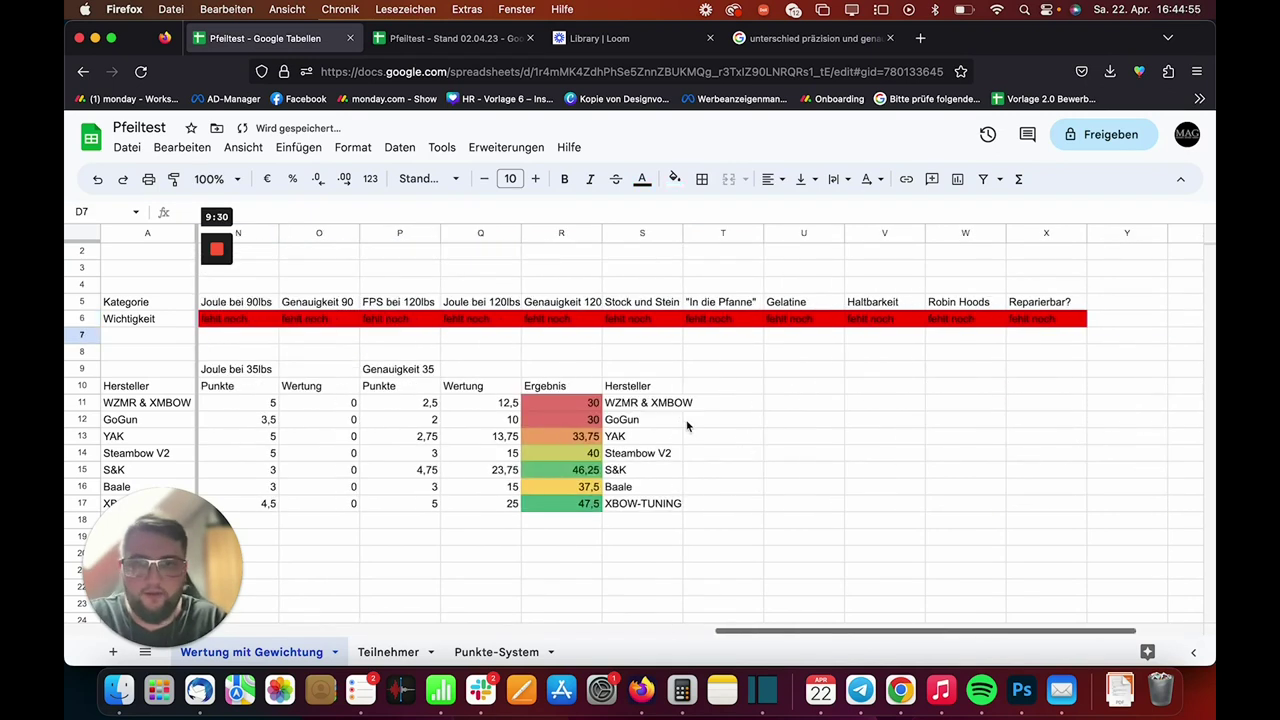
click(589, 506)
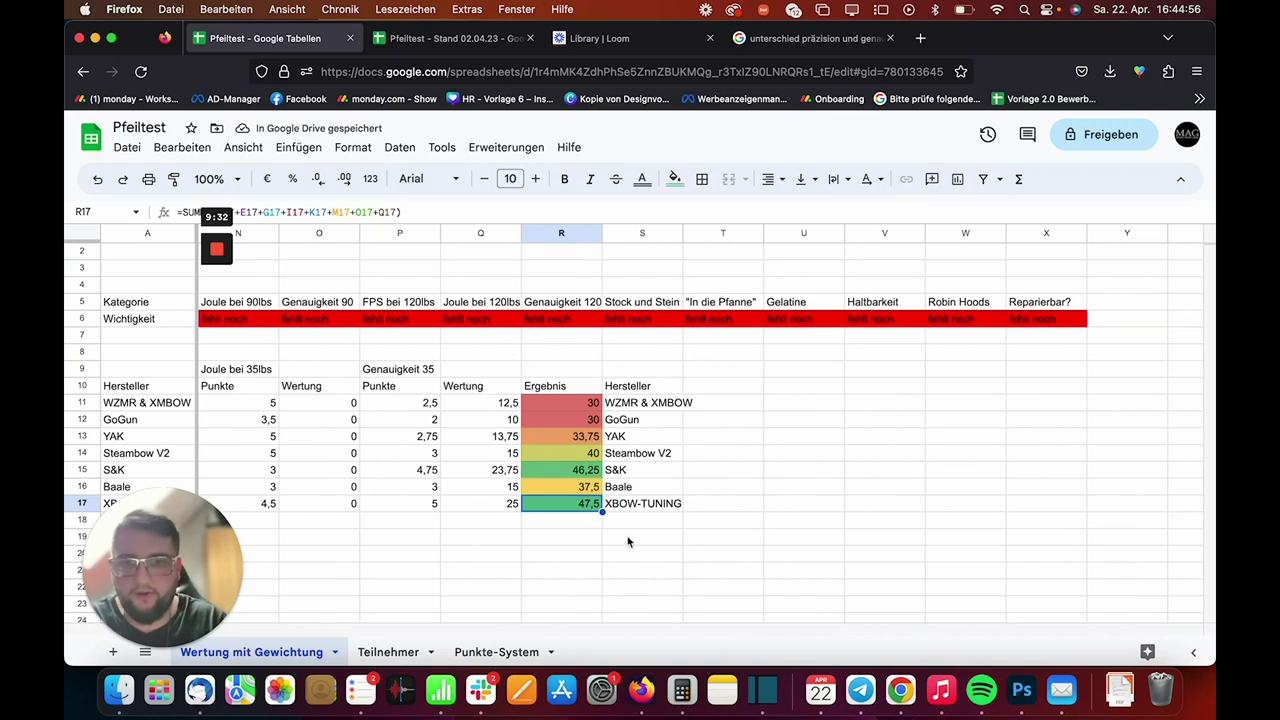
click(590, 474)
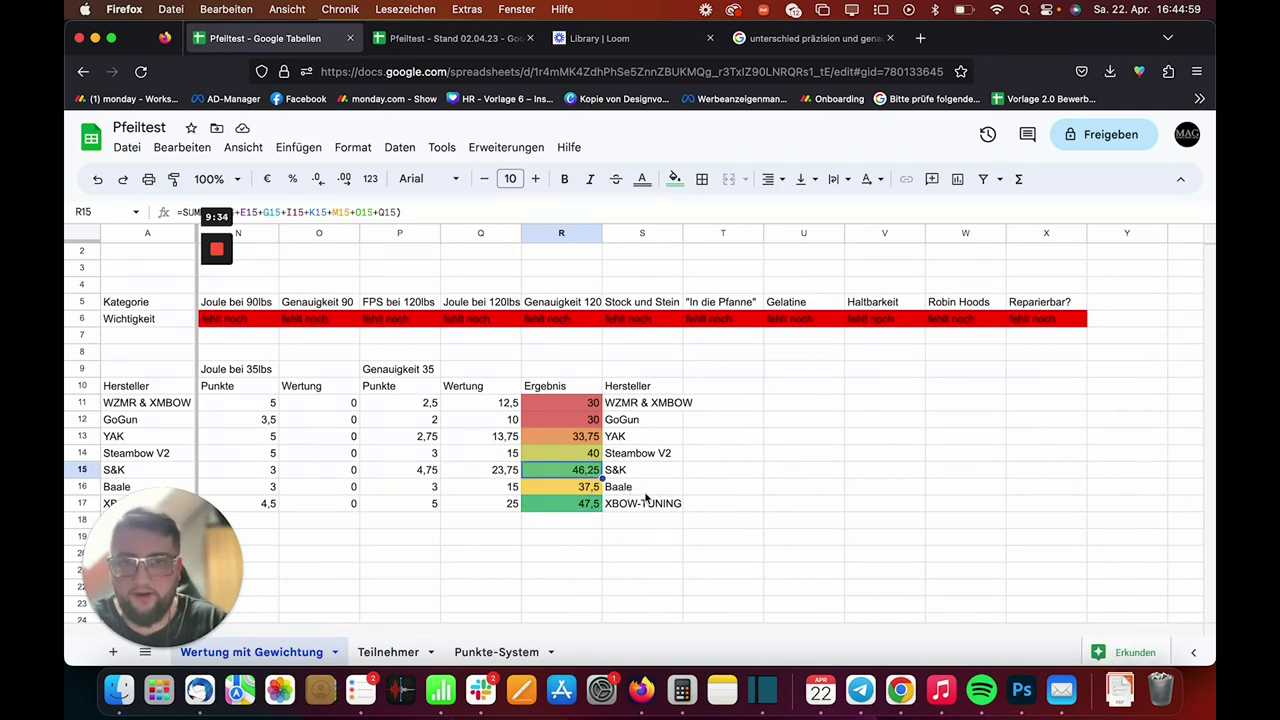
Step: Review the weighting instructions and the entered category weights up to the missing FPS bei 55lbs entry in J6
scroll(645, 497, left, 10)
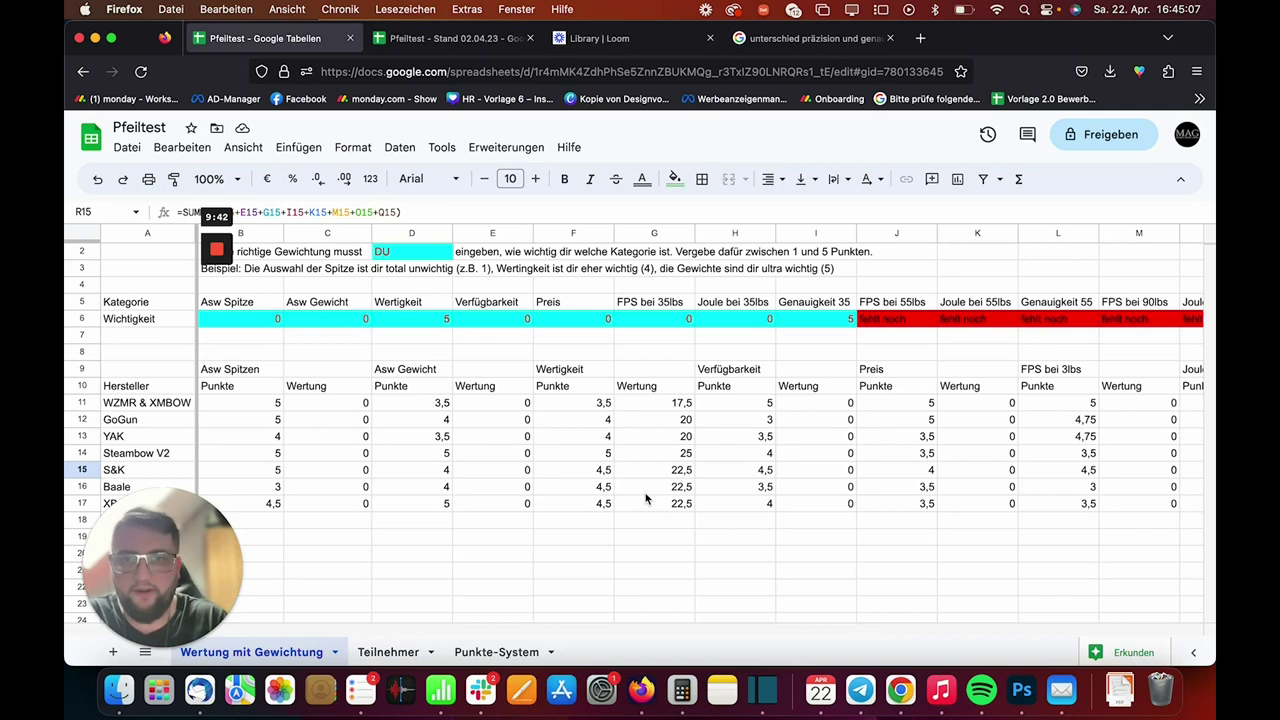
scroll(648, 500, up, 1)
click(866, 338)
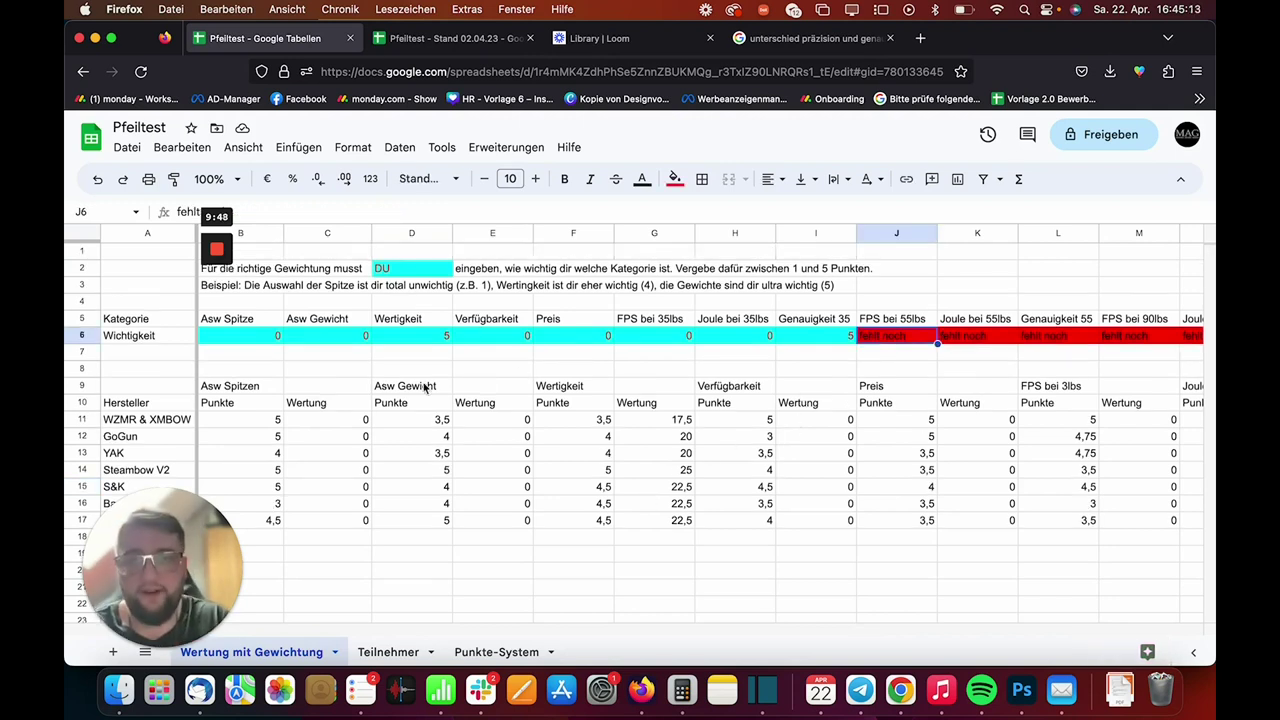
Step: Check the result list beside the Hersteller names Baale in row 16 and GoGun in row 12
scroll(424, 387, right, 4)
scroll(424, 387, right, 1)
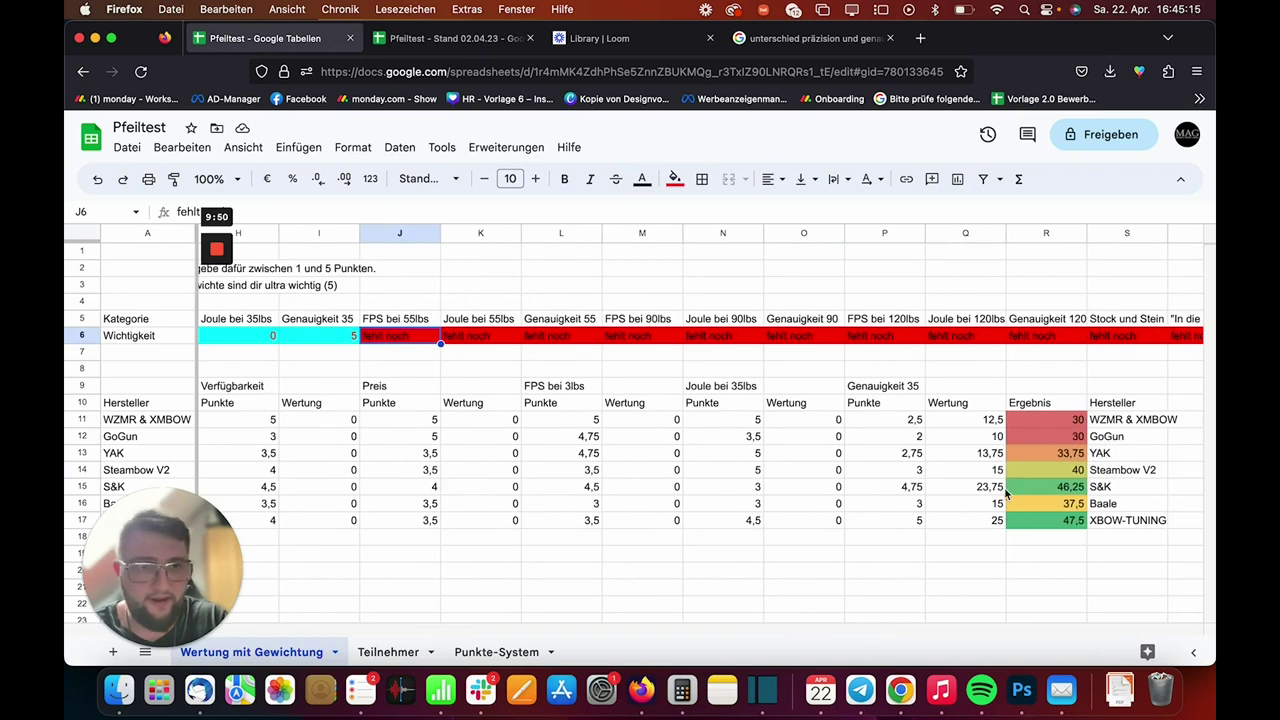
click(1121, 507)
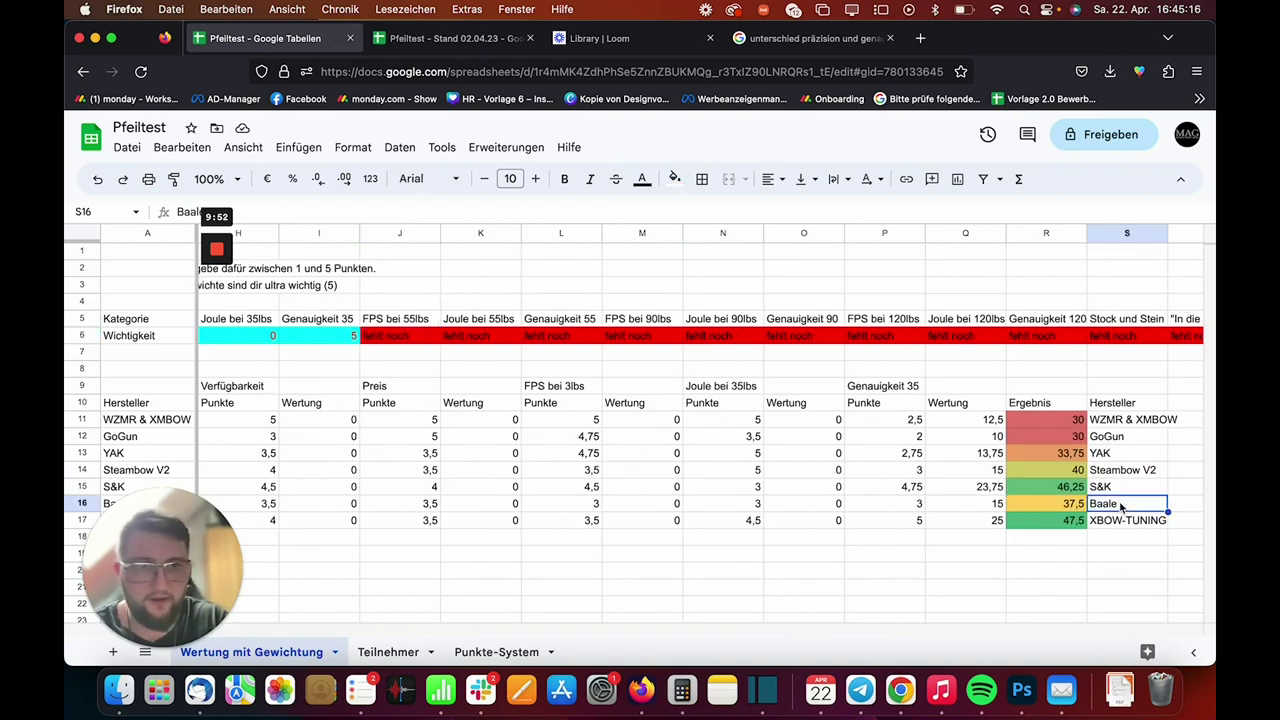
click(1101, 442)
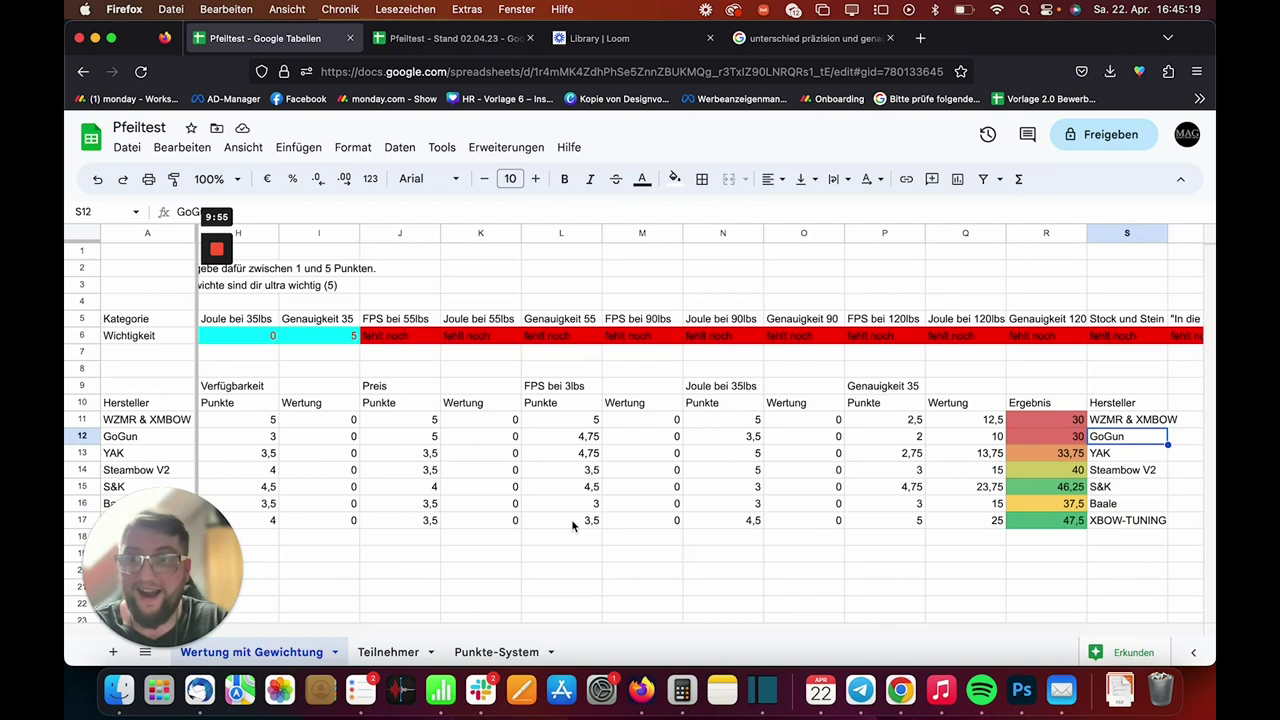
Step: Go through the categories marked "fehlt noch" in row 6, from FPS bei 55lbs in J6 to Genauigkeit 120 in R6
click(375, 343)
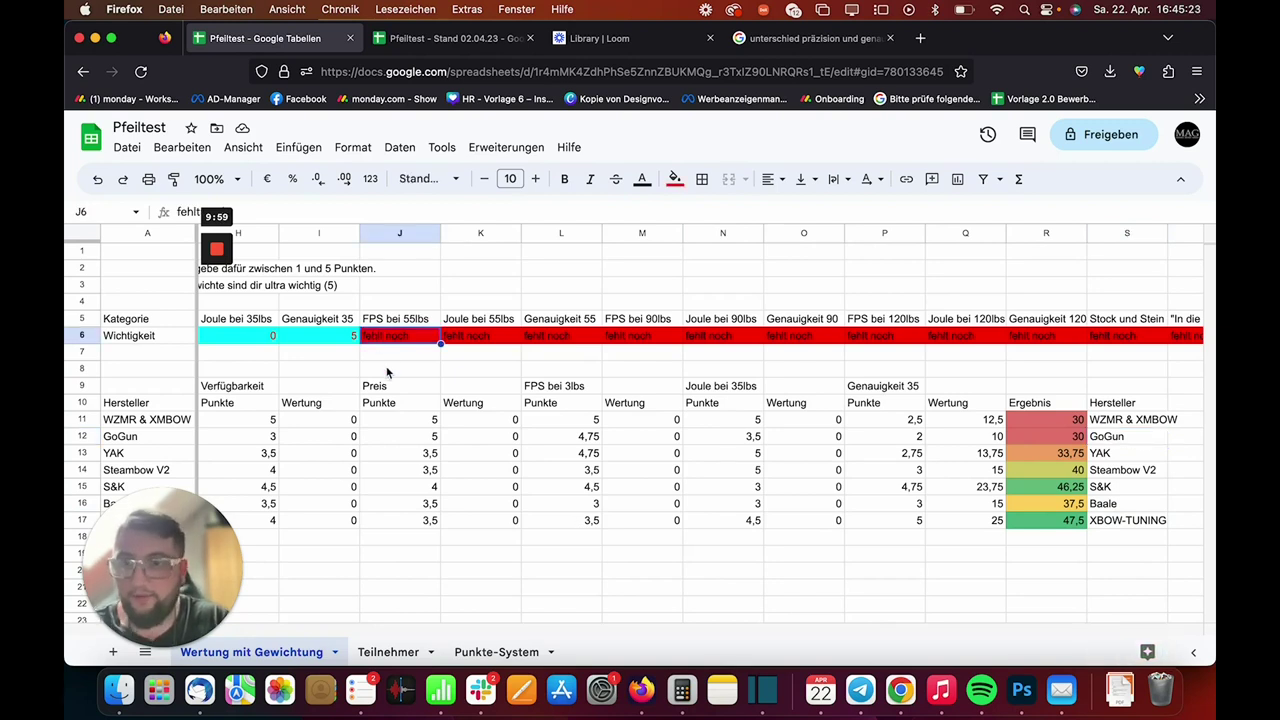
key(Right)
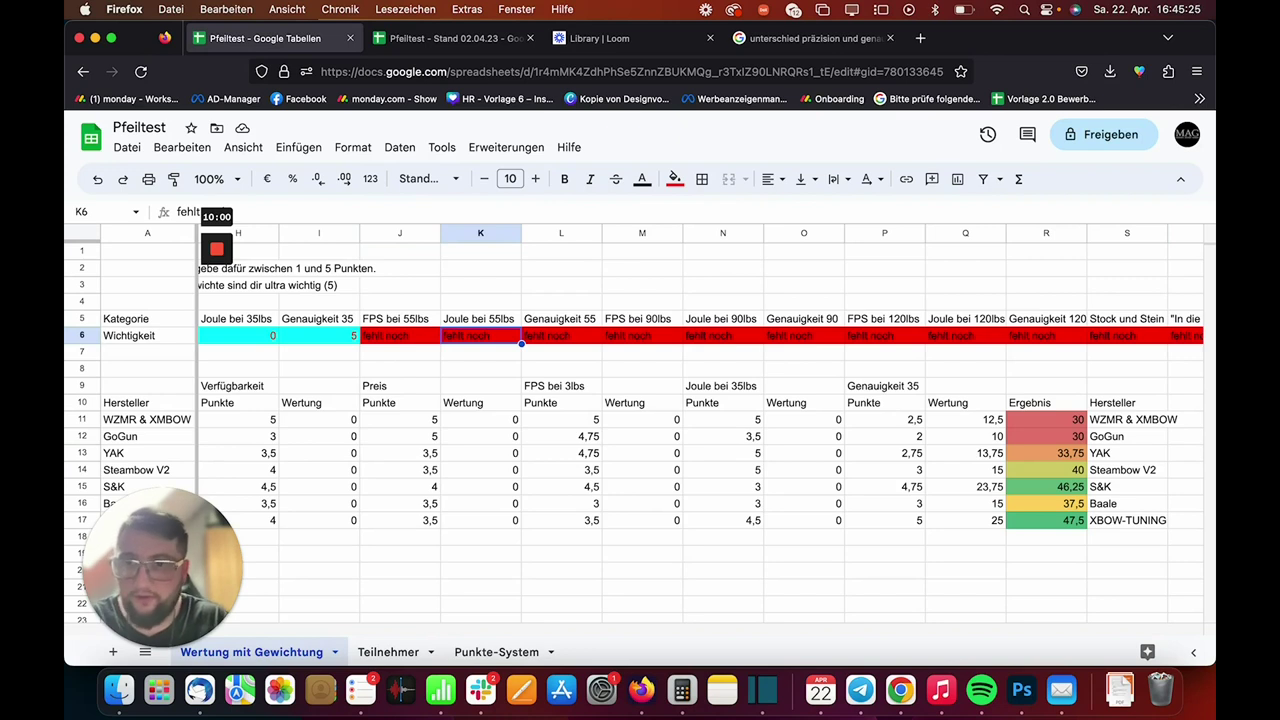
key(Right)
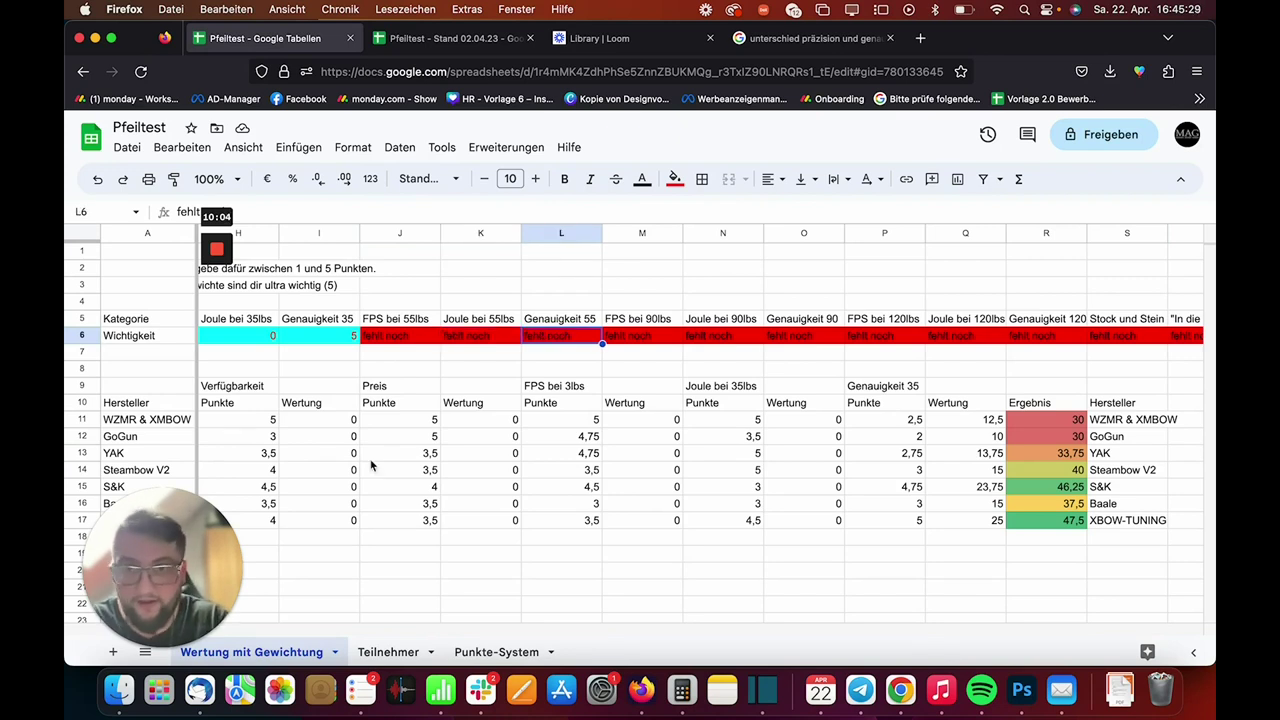
scroll(372, 466, left, 3)
scroll(372, 466, right, 2)
key(Right)
key(Right)
key(Right)
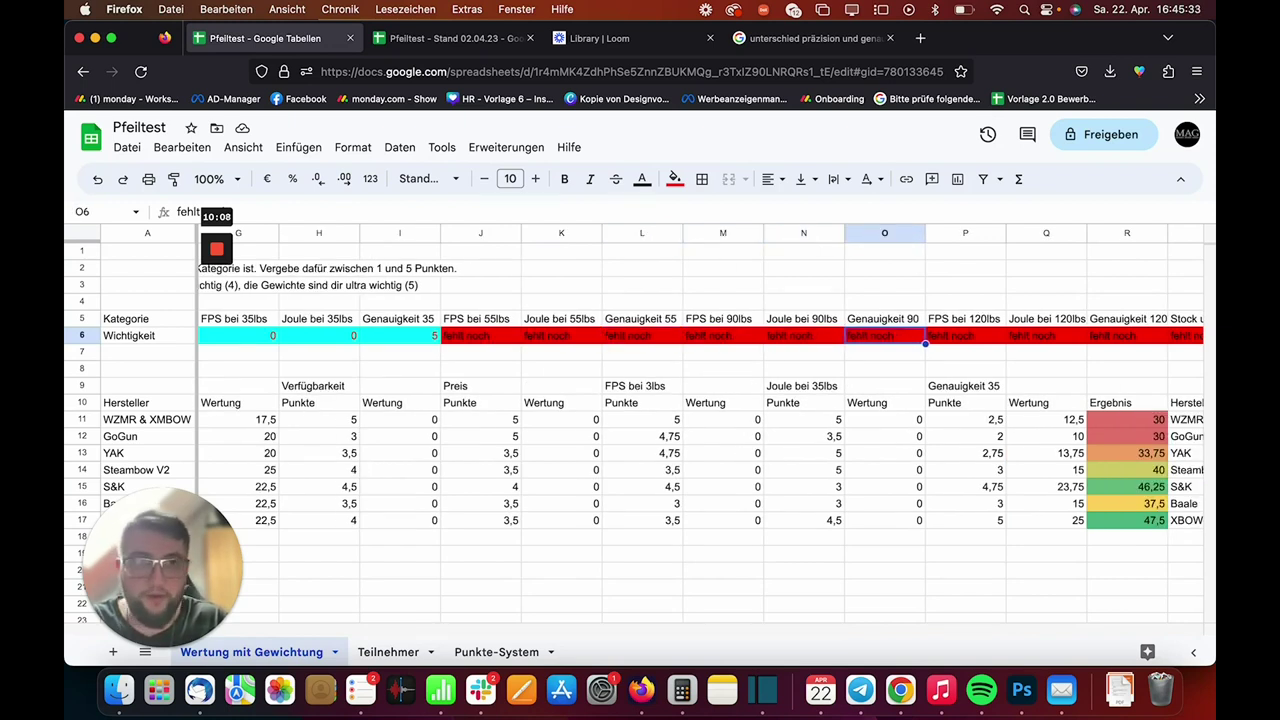
key(Right)
key(Right)
key(Right)
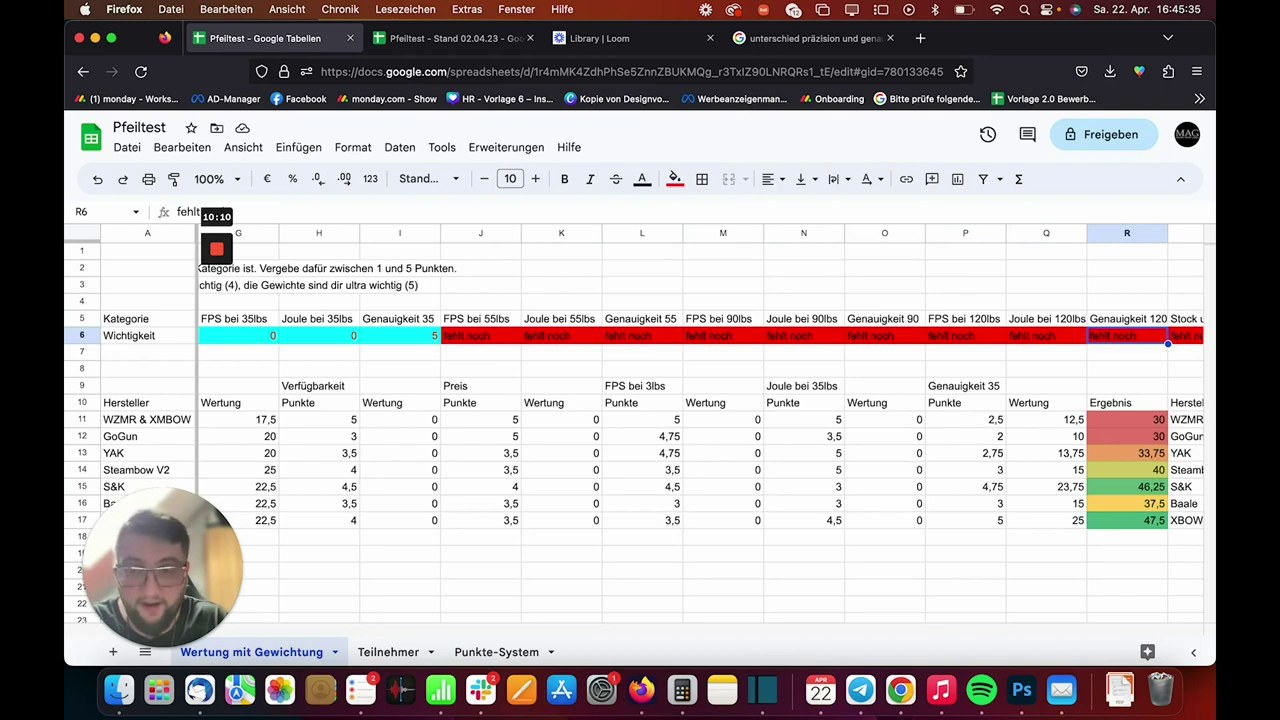
Step: Examine the outstanding test categories Stock und Stein in column S and "In die Pfanne" in column T
scroll(435, 492, right, 2)
scroll(435, 492, right, 1)
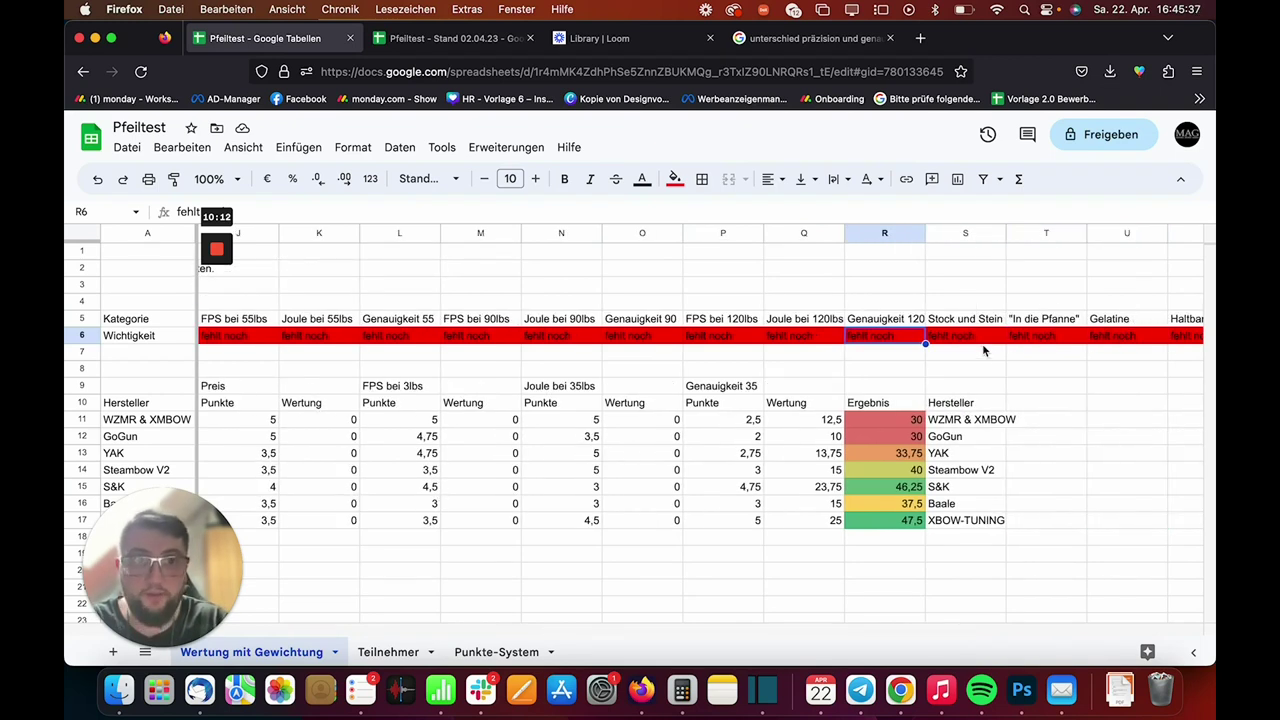
click(976, 343)
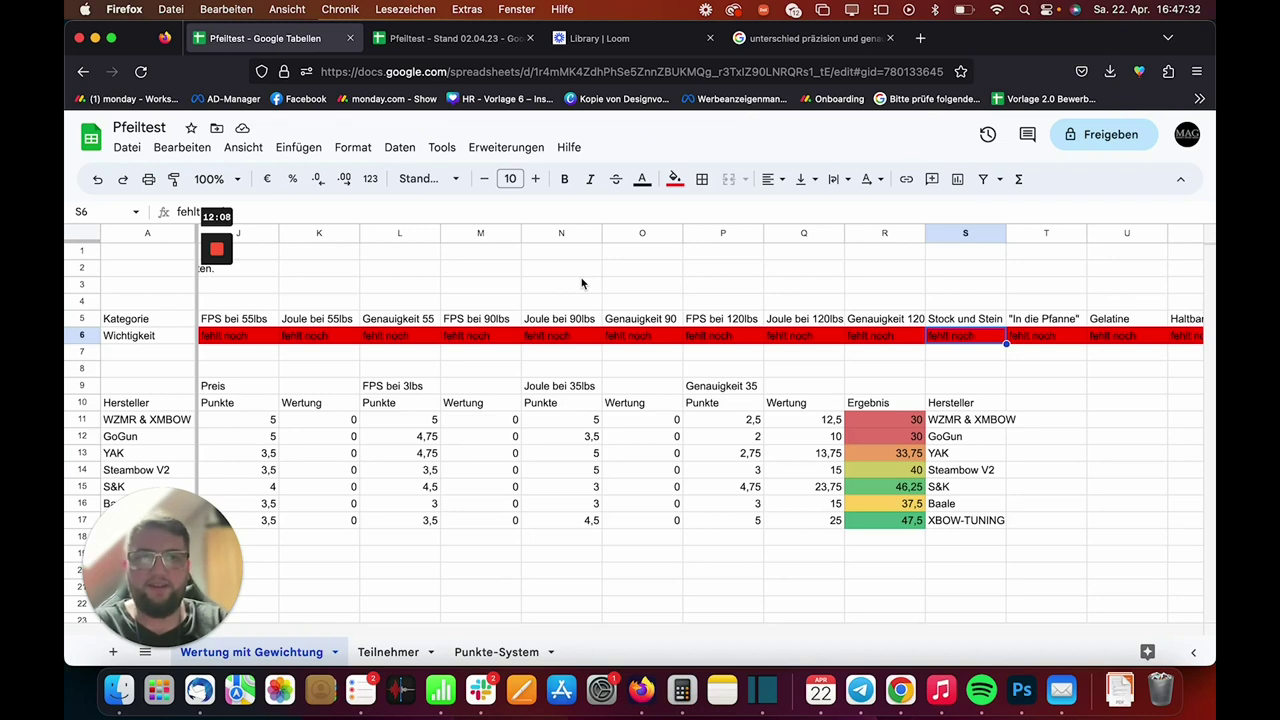
scroll(840, 402, right, 1)
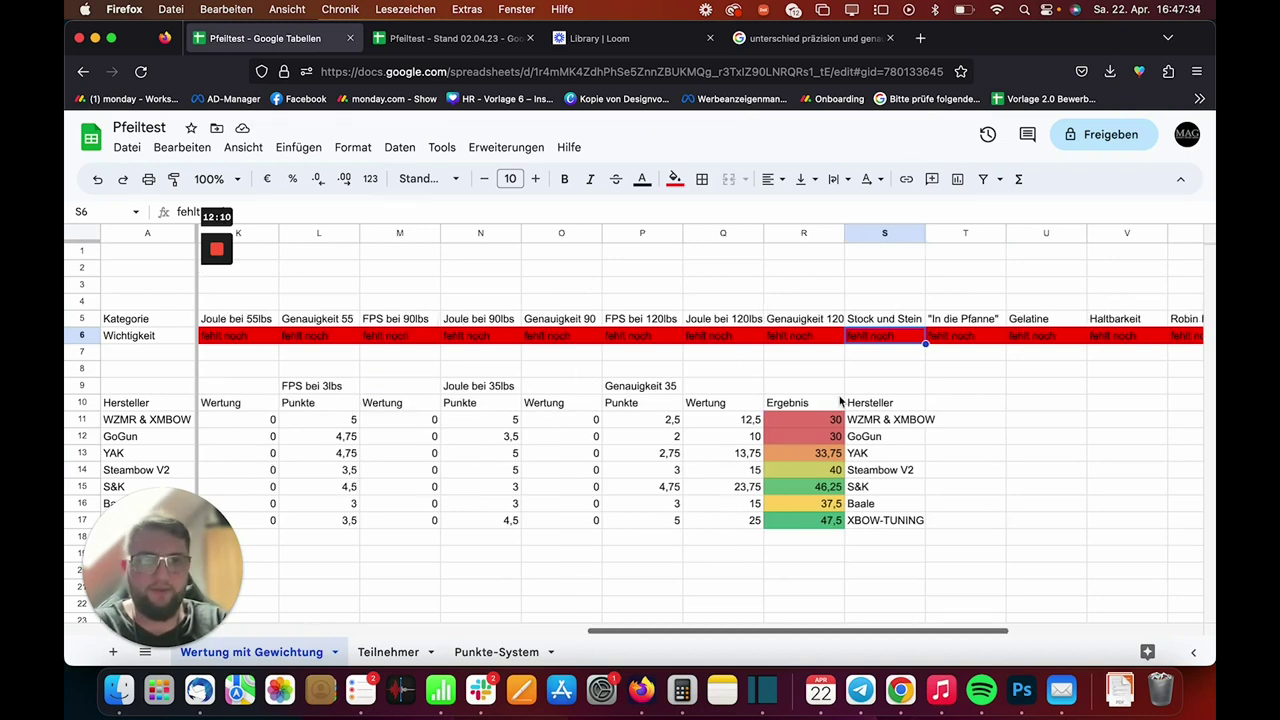
click(961, 346)
click(961, 322)
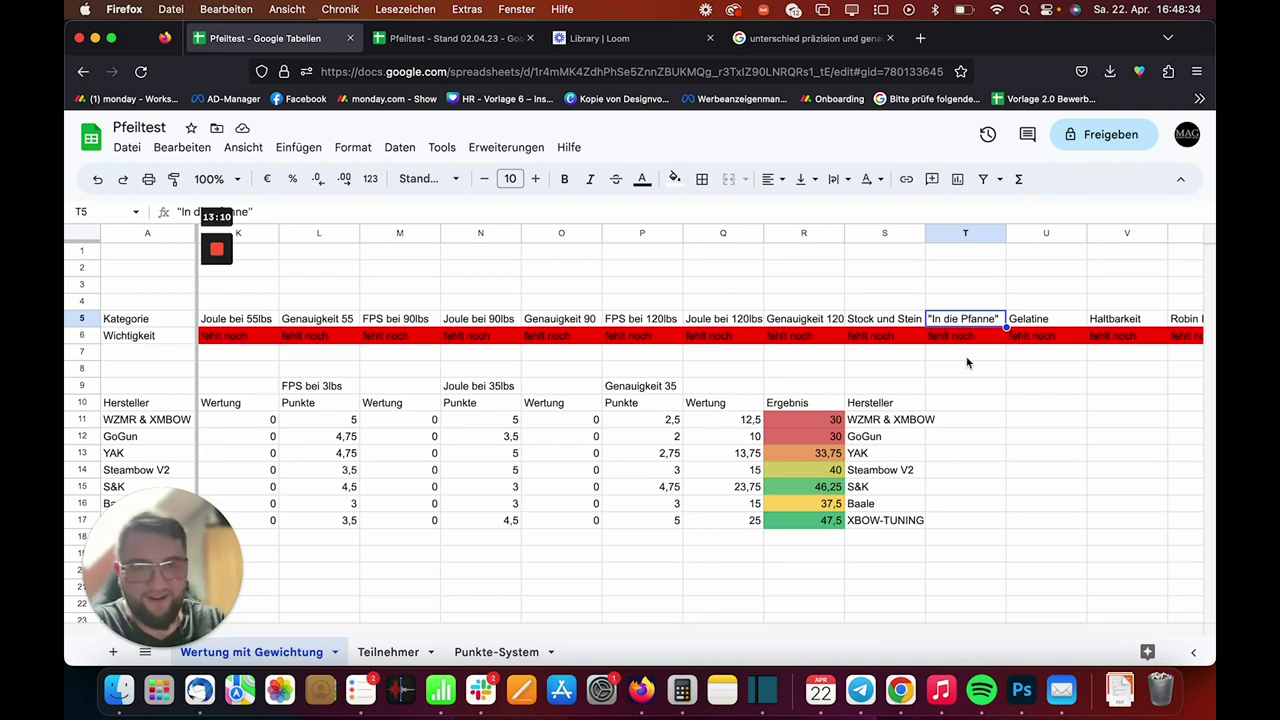
Step: Examine the missing test categories Gelatine in U5 and Haltbarkeit in V5 alongside the rest of the category row
key(Right)
key(Right)
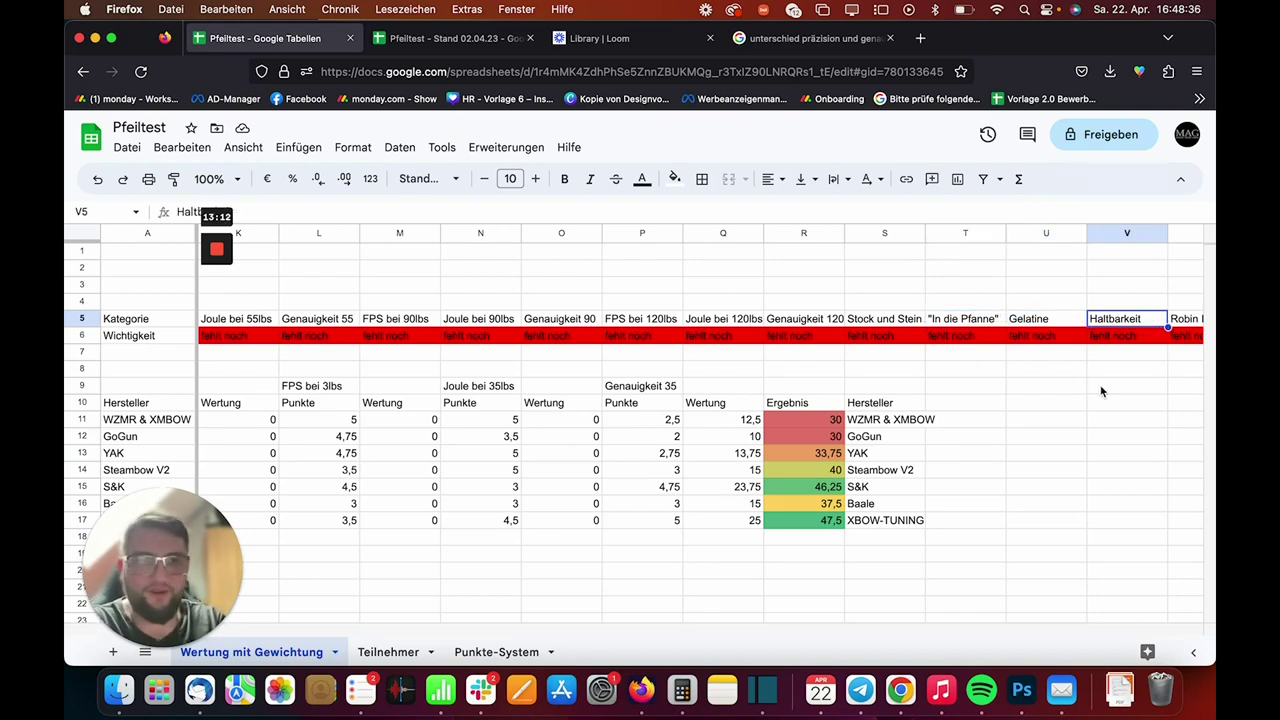
scroll(1090, 385, right, 1)
click(975, 325)
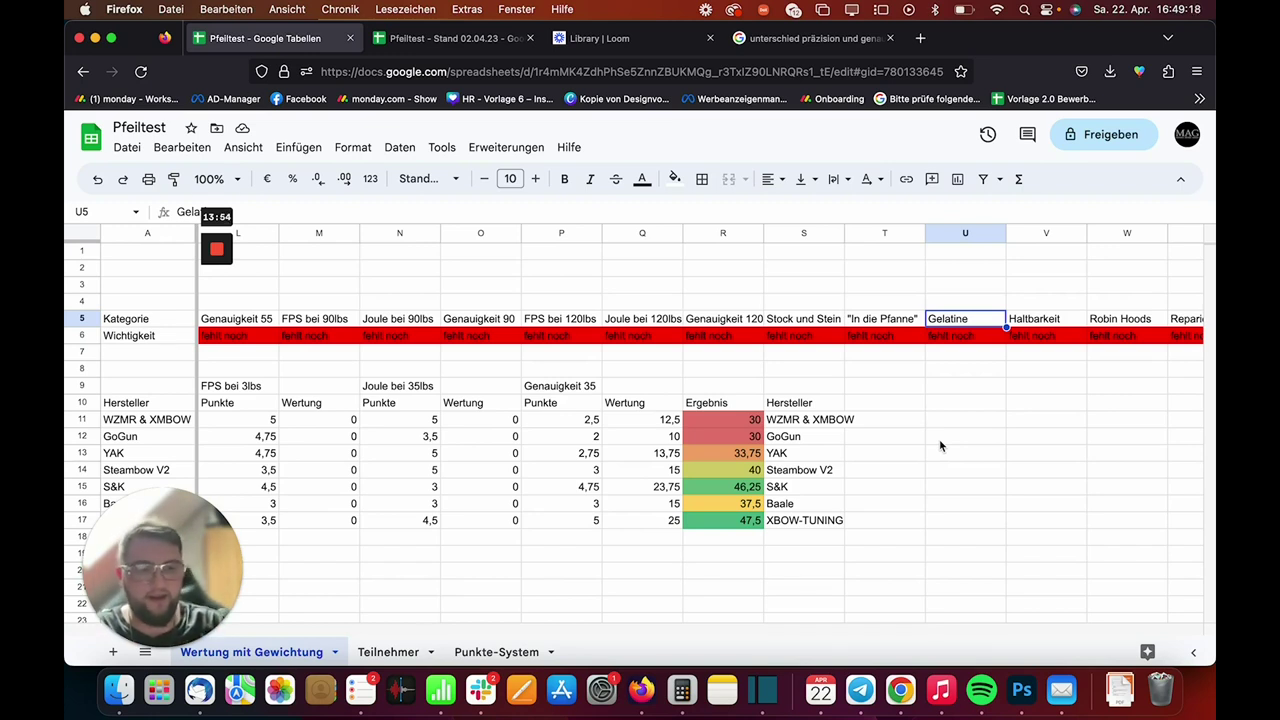
key(Right)
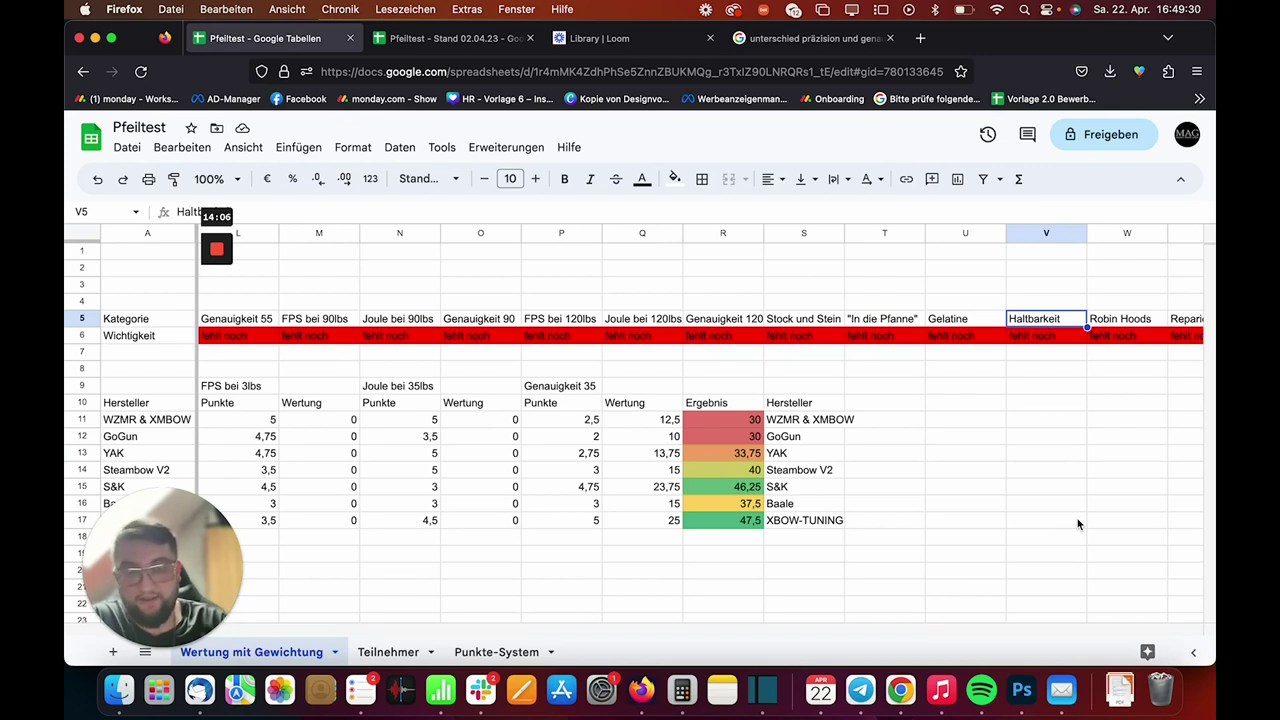
scroll(1077, 518, left, 7)
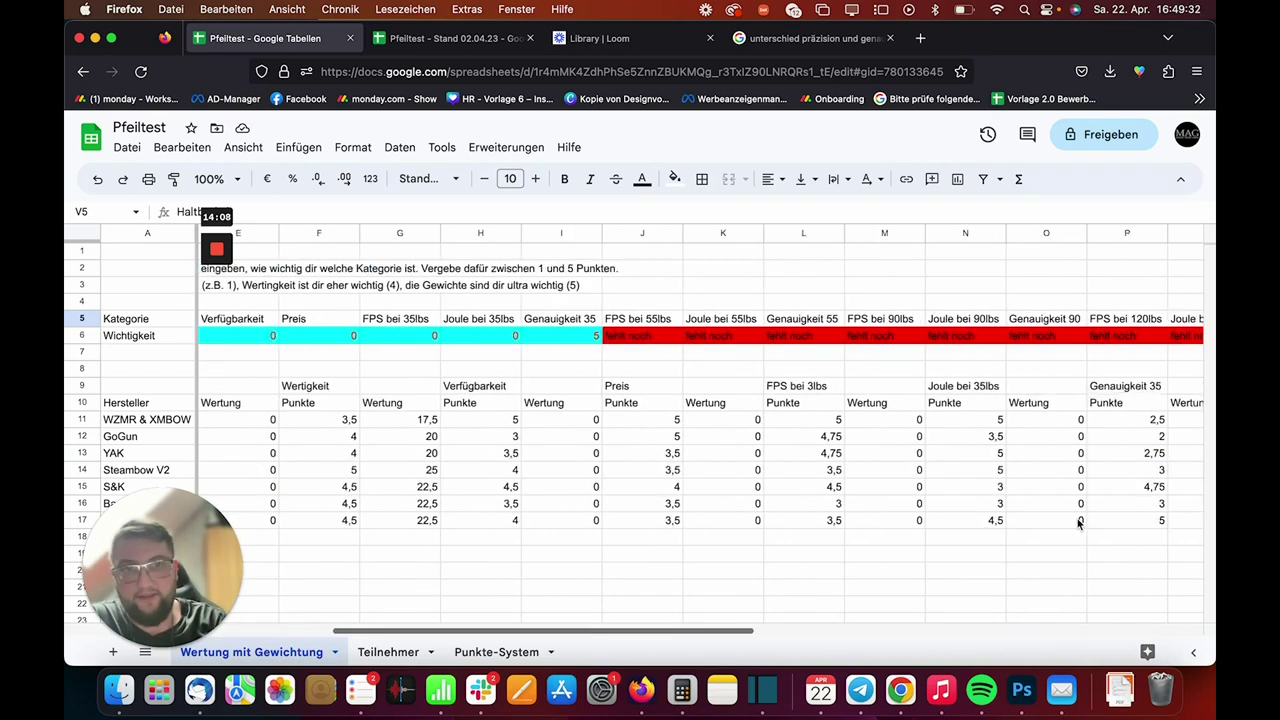
scroll(1078, 522, right, 6)
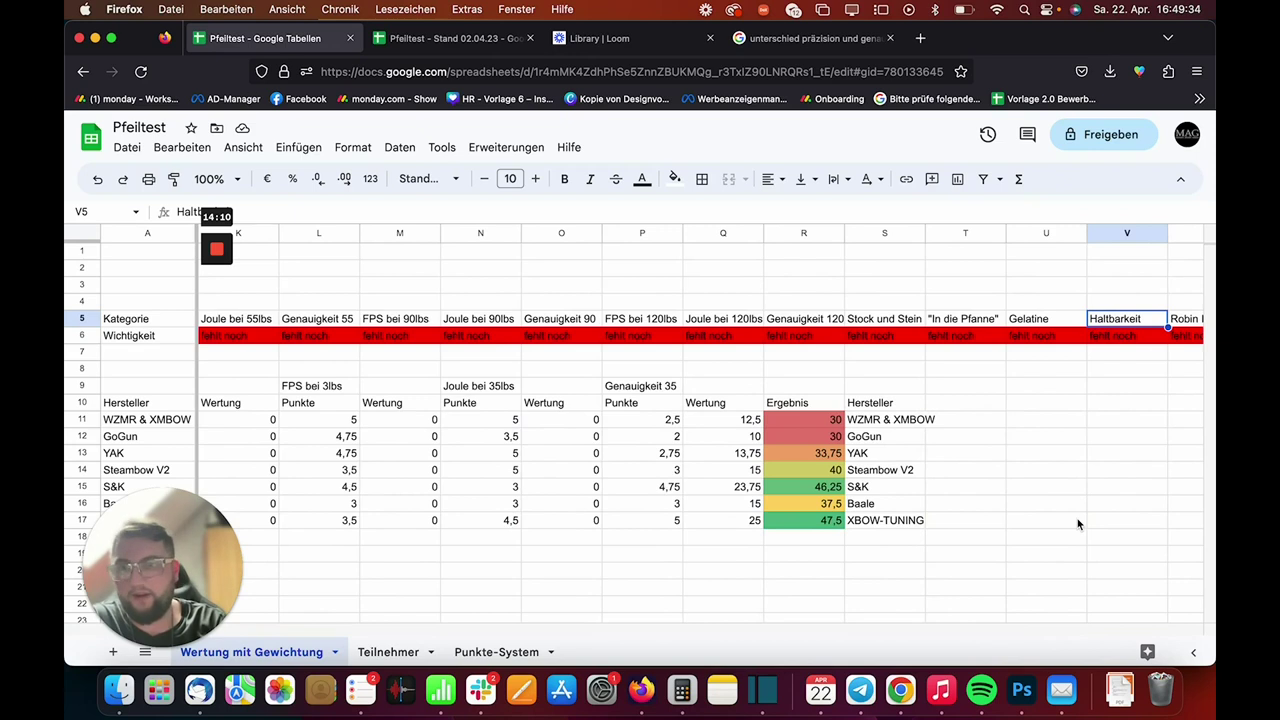
scroll(1077, 518, left, 2)
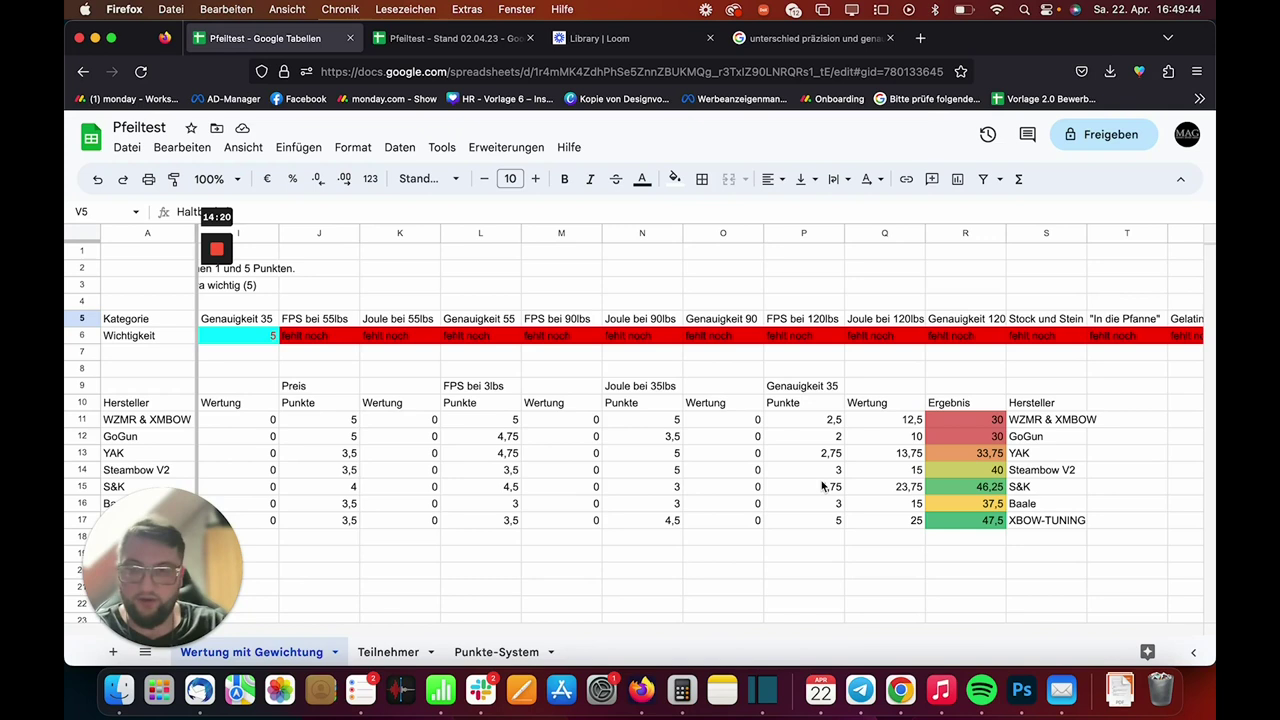
scroll(978, 484, right, 5)
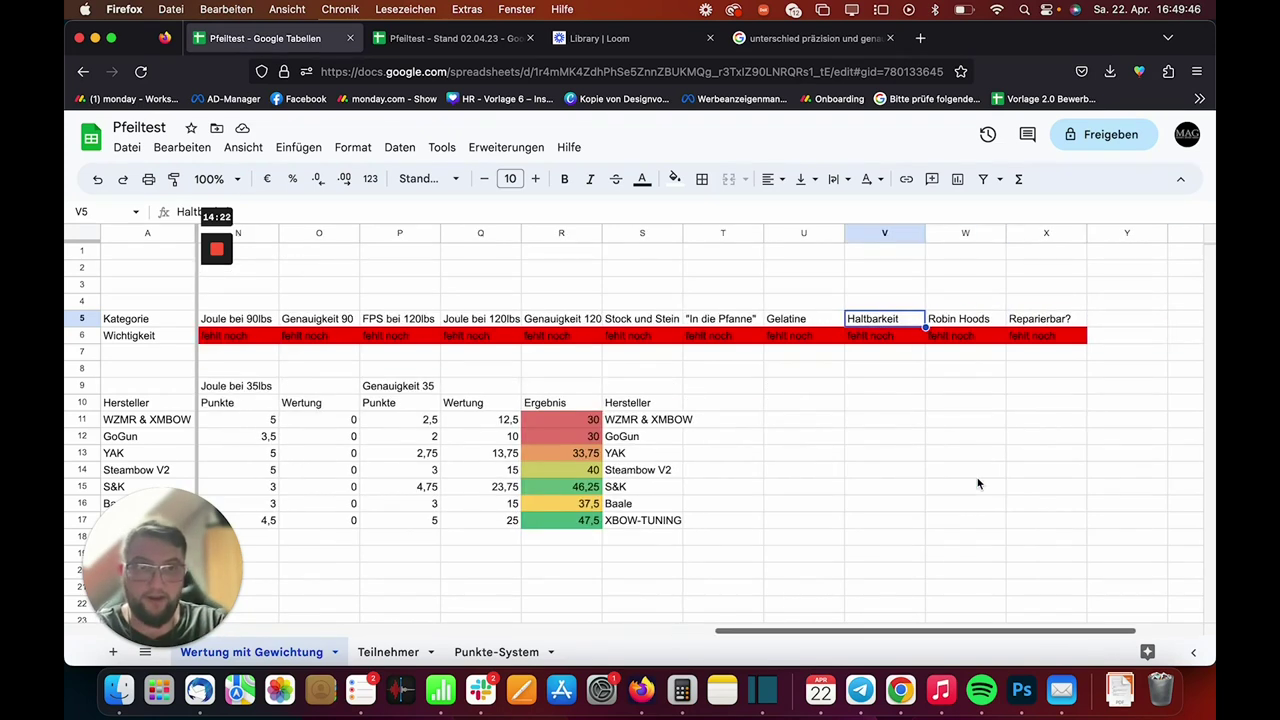
Step: Go through the missing categories from Stock und Stein in S5 to Haltbarkeit in V5 one by one
click(562, 325)
click(620, 324)
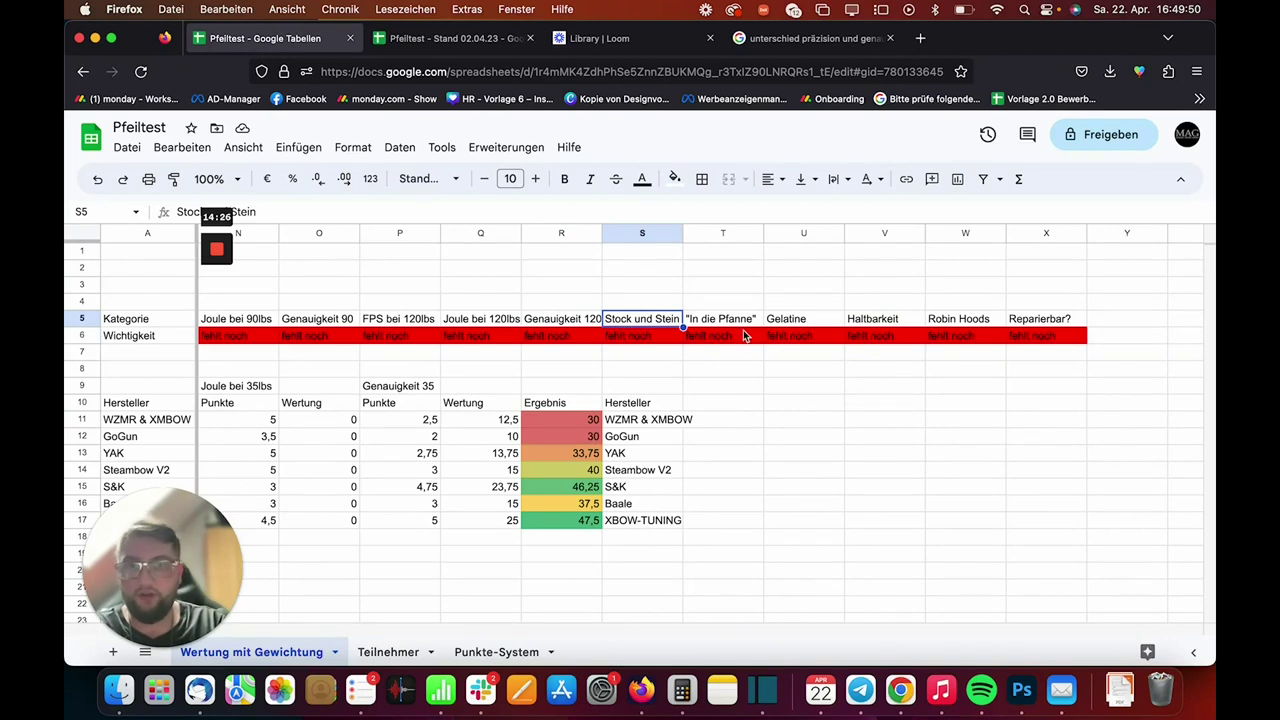
click(730, 322)
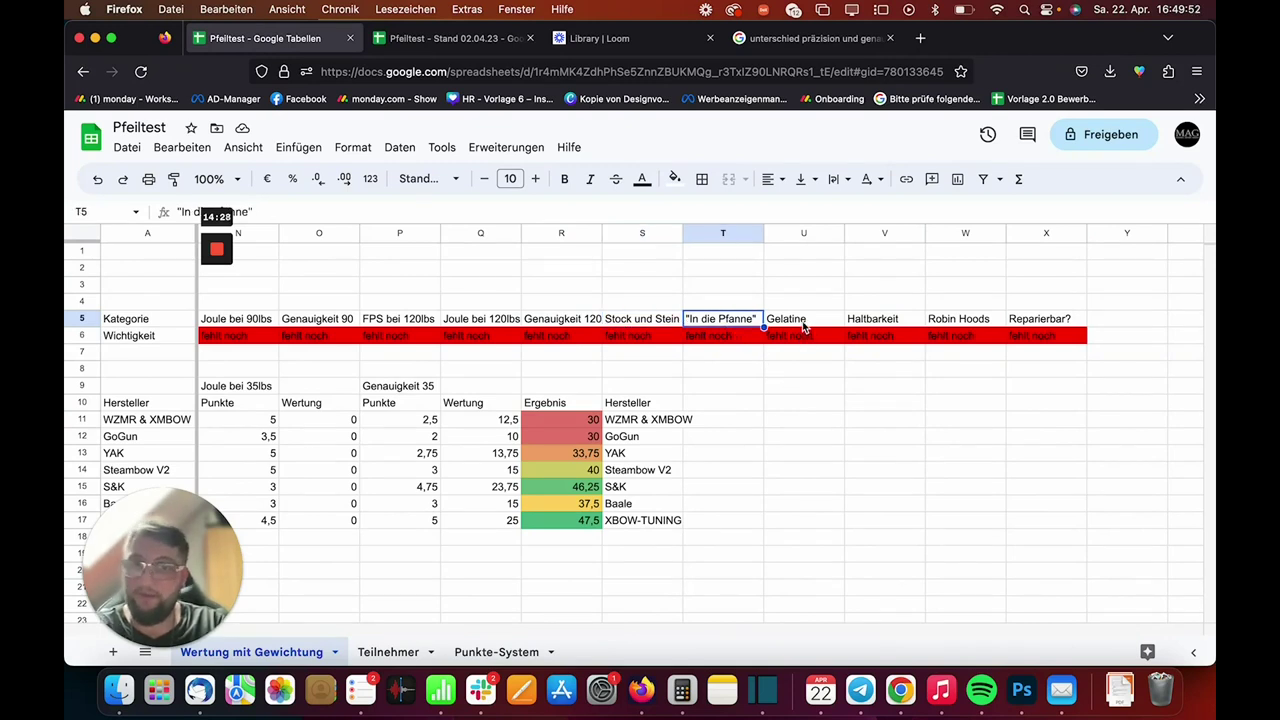
click(803, 325)
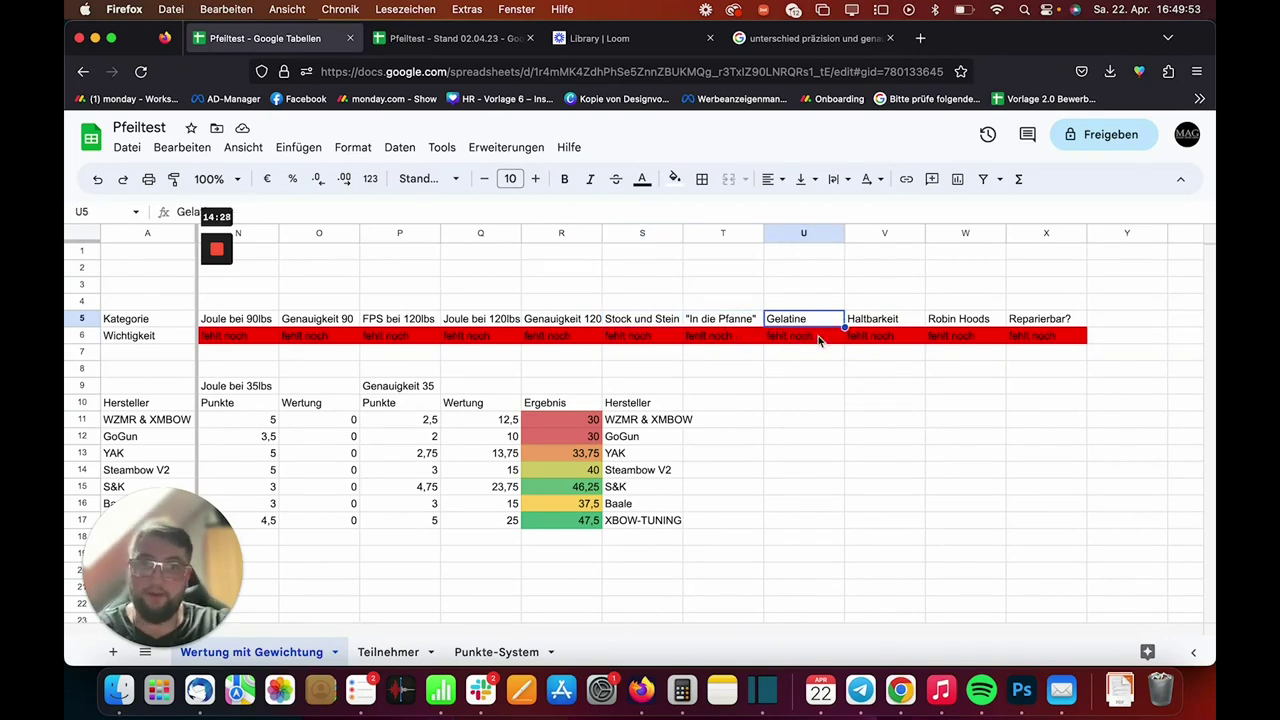
click(872, 318)
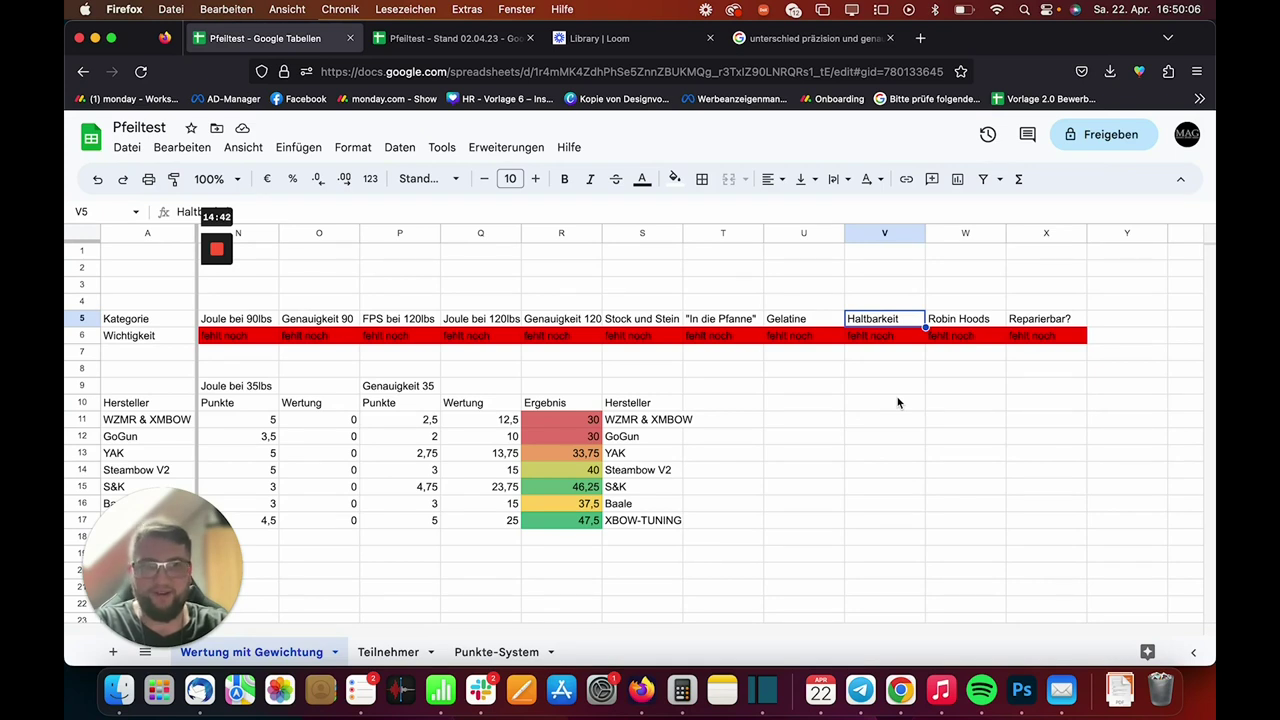
Step: Examine the last two missing categories, Robin Hoods in W5 and Reparierbar? in X5
key(Right)
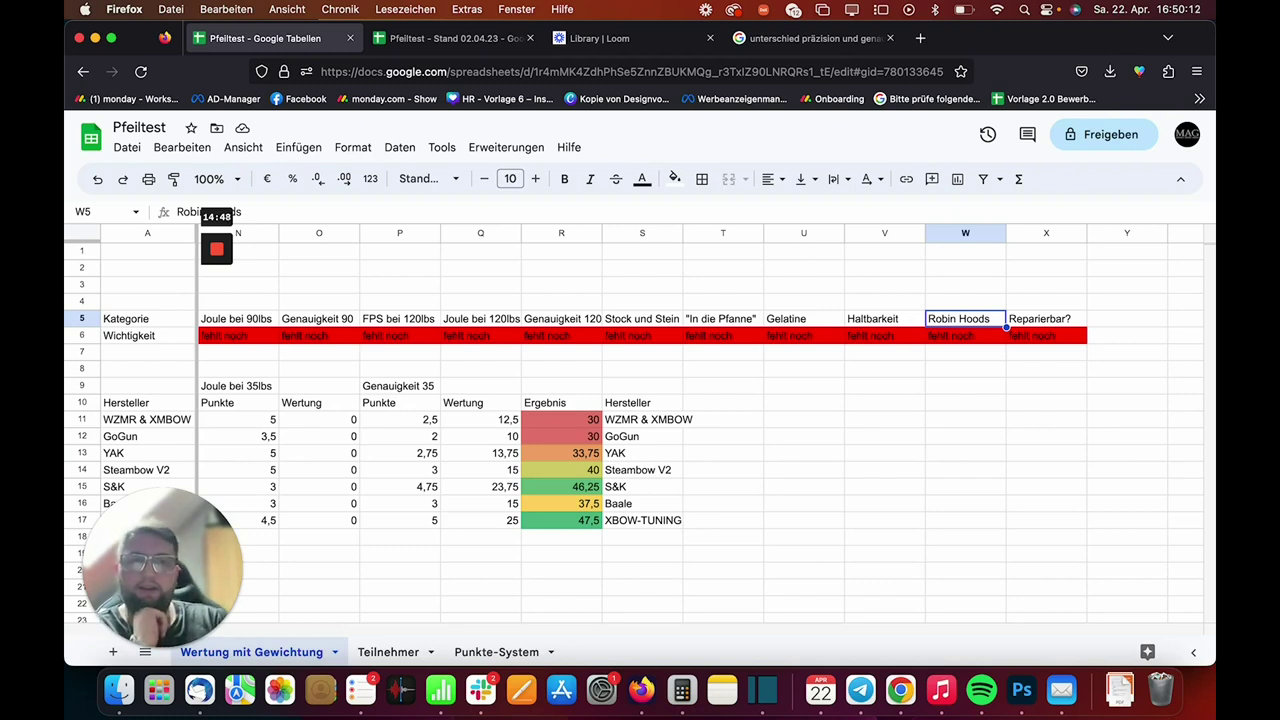
key(Right)
key(Left)
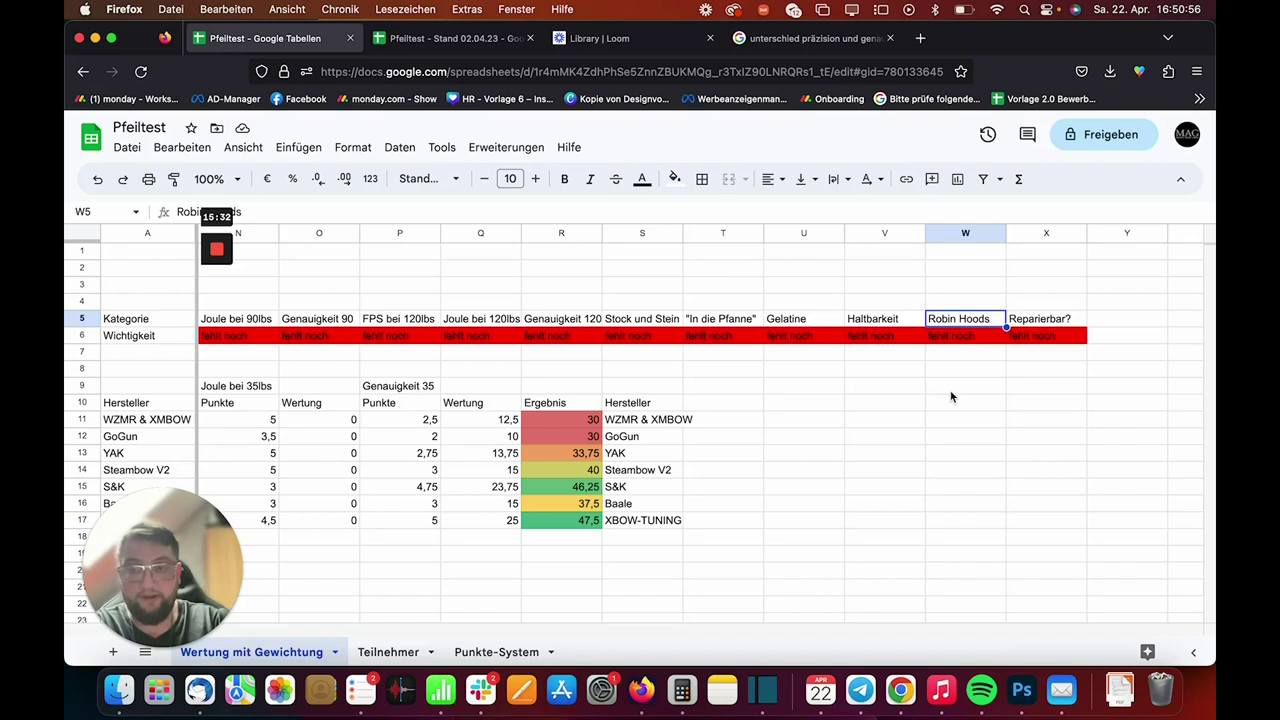
click(1046, 322)
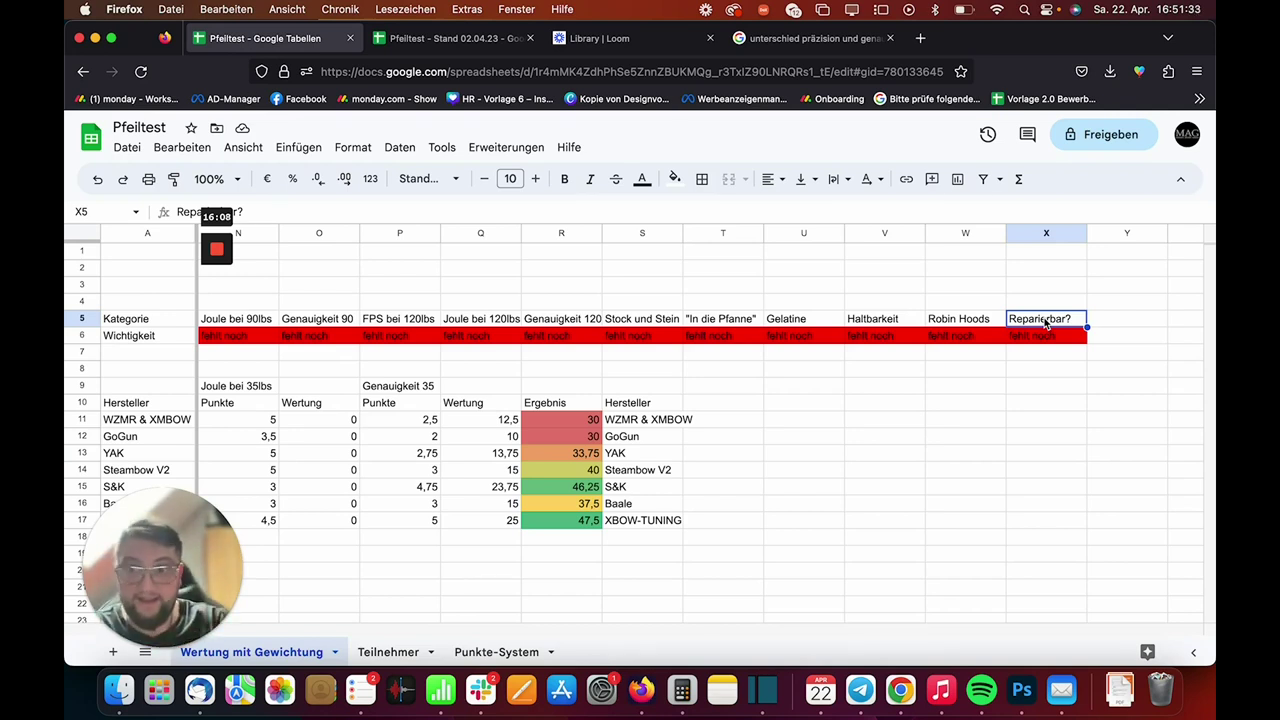
key(Right)
key(Left)
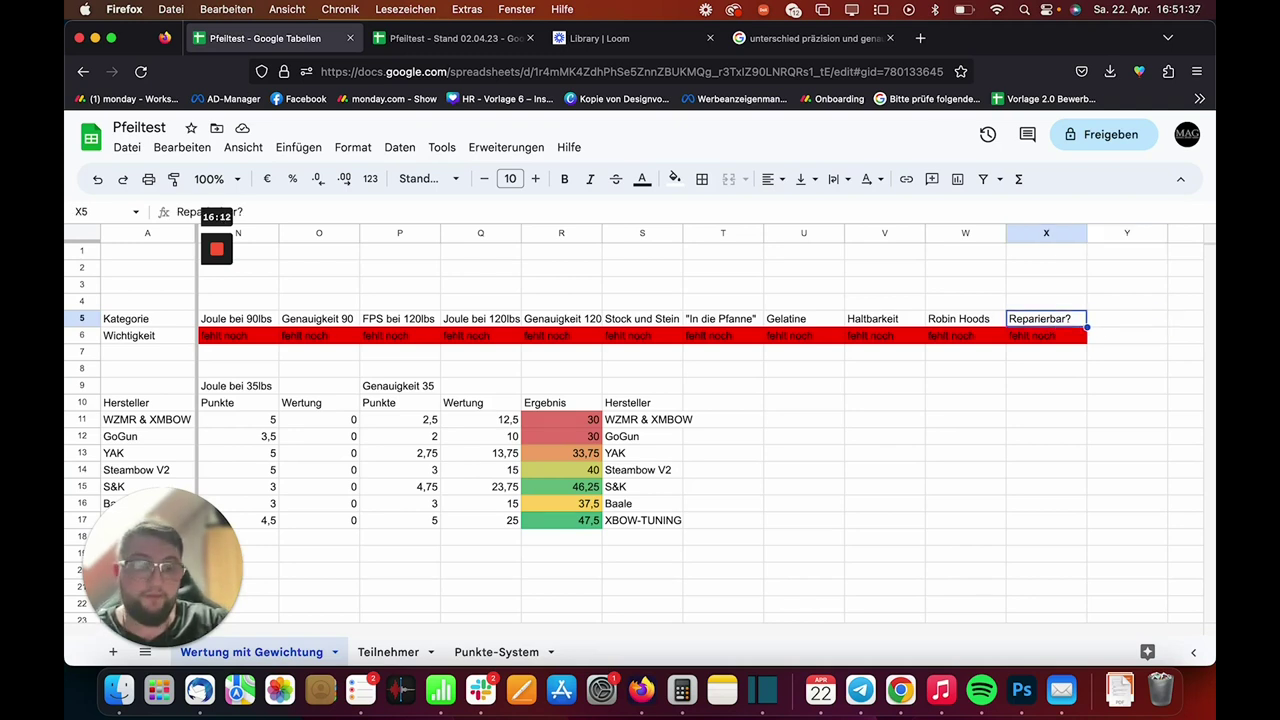
click(1126, 318)
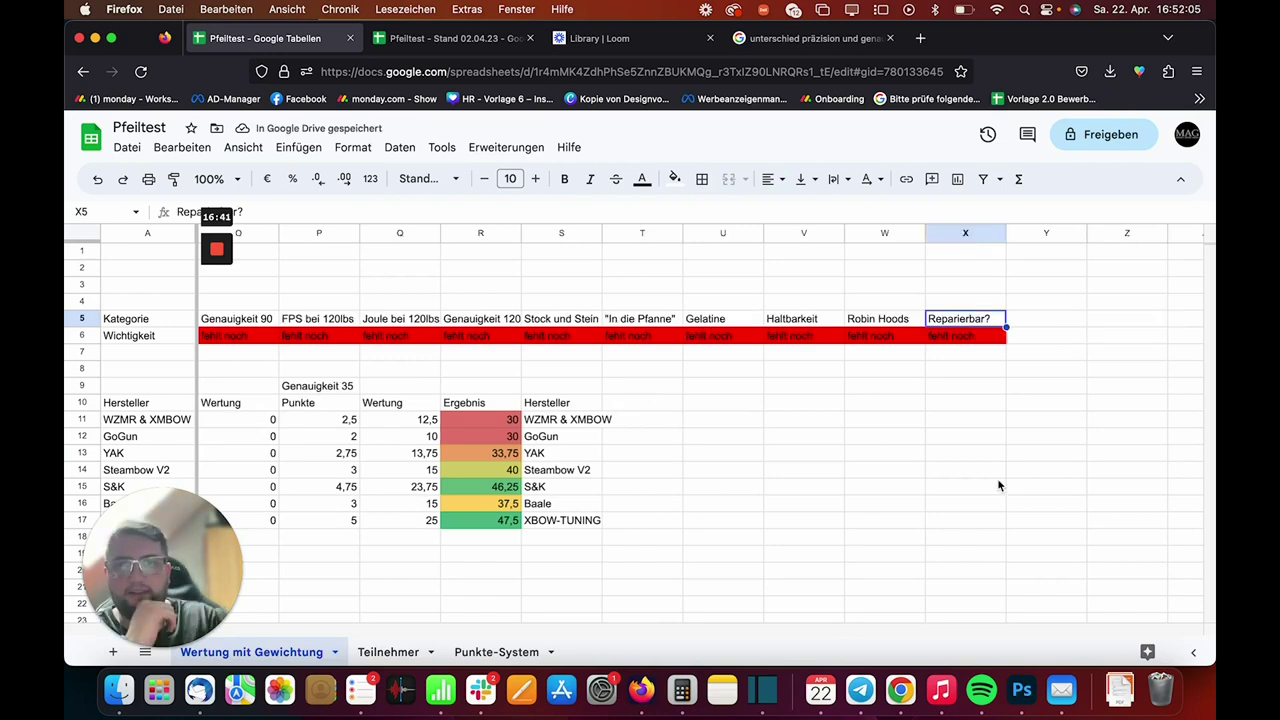
Step: Compare the category weights entered in row 6 with the manufacturers' results in the Ergebnis column
scroll(997, 478, left, 10)
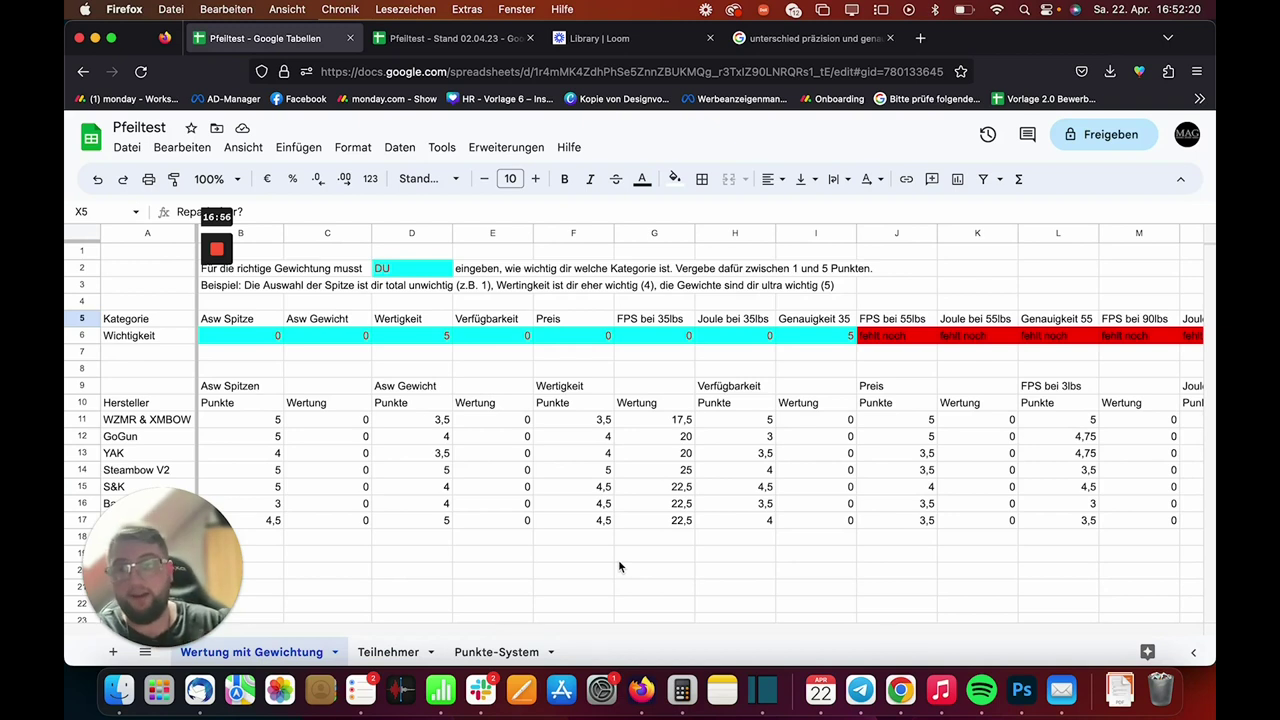
scroll(618, 563, right, 10)
click(784, 521)
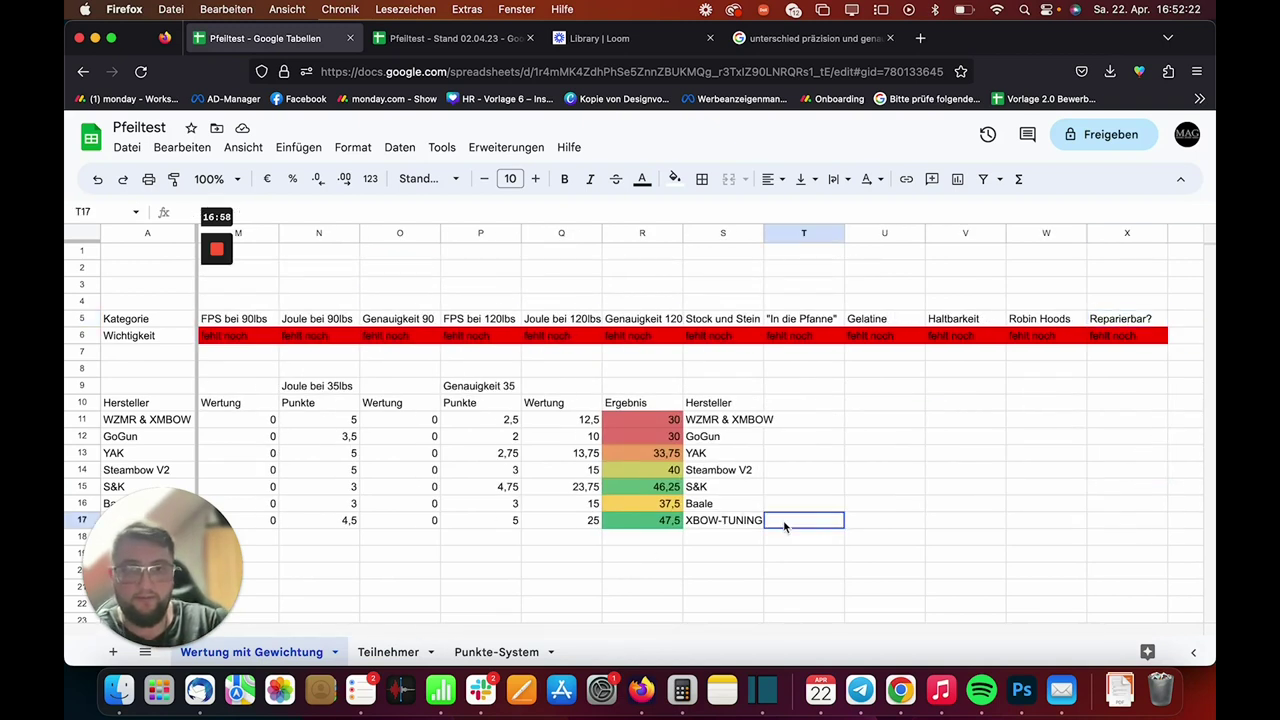
click(889, 508)
scroll(840, 462, left, 2)
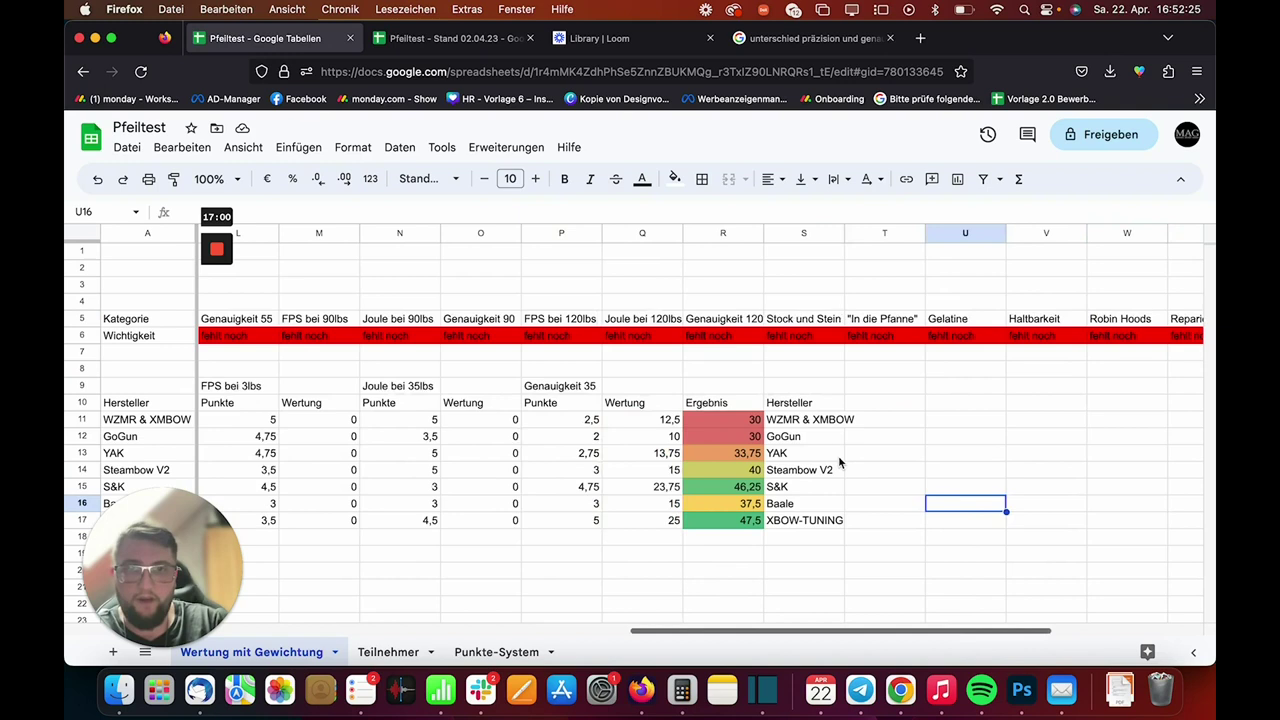
Step: Set all category weights from Asw Spitze in B6 to Genauigkeit 35 in I6 to 0 and check the Ergebnis column
scroll(840, 462, left, 10)
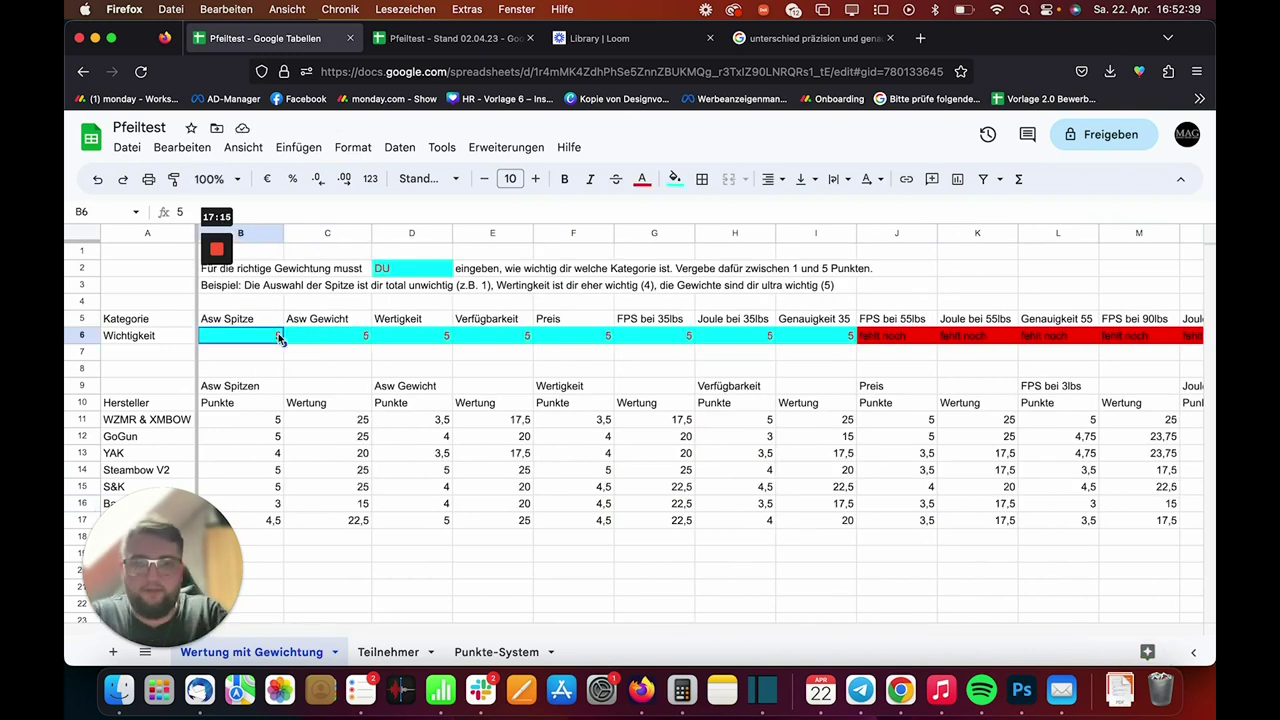
text(0	0	0	0	0	0	0	)
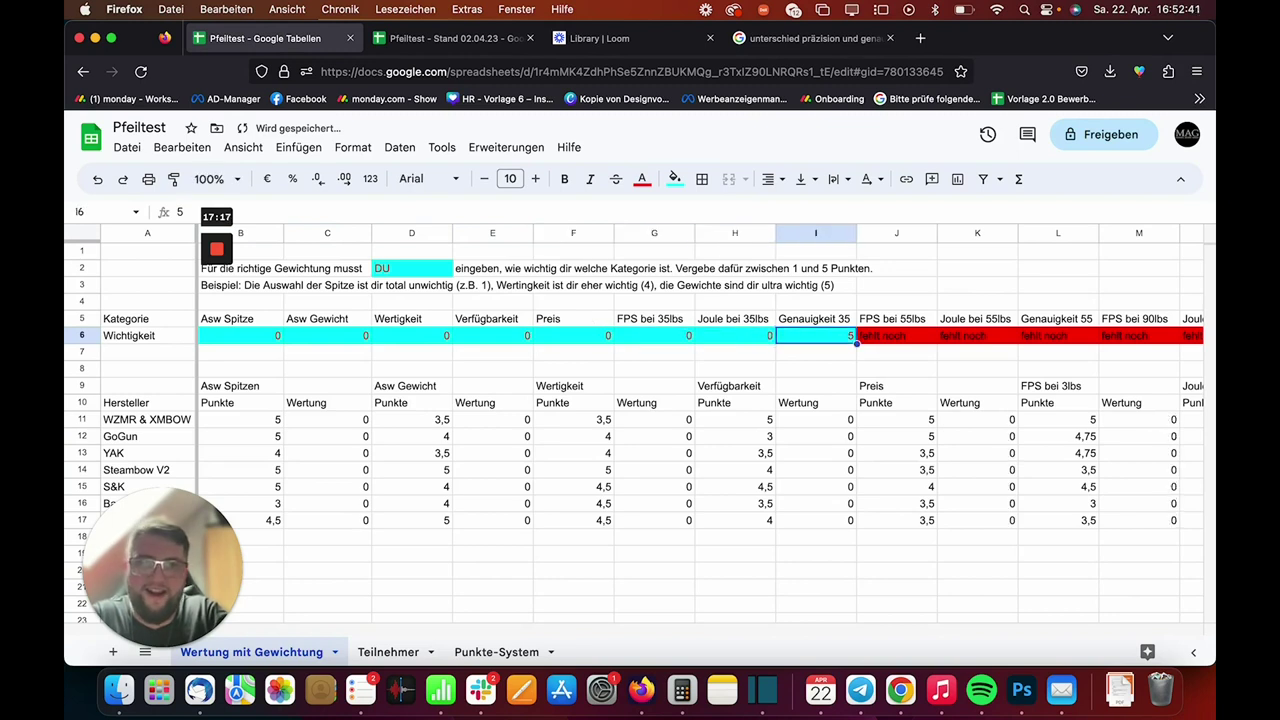
text(0)
scroll(470, 433, right, 8)
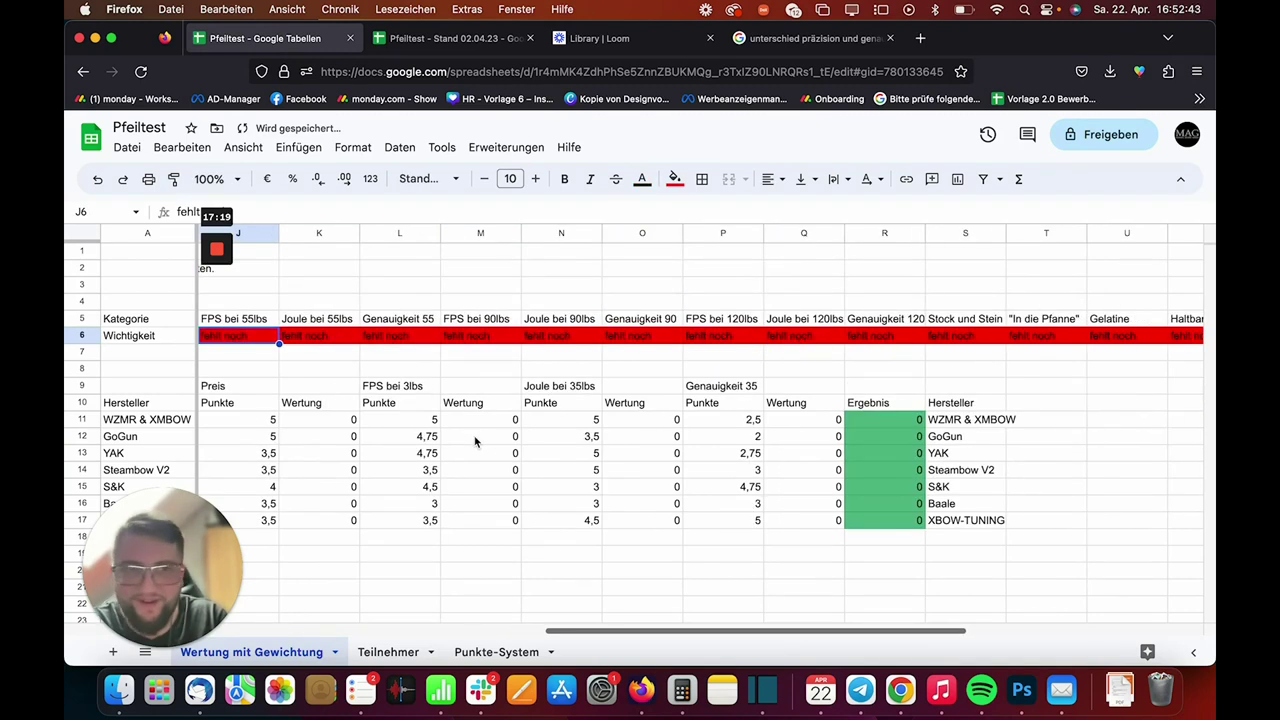
Step: Go through the fillable weight cells in row 6, from Asw Spitze in B6 to Genauigkeit 35 in I6
scroll(938, 567, left, 8)
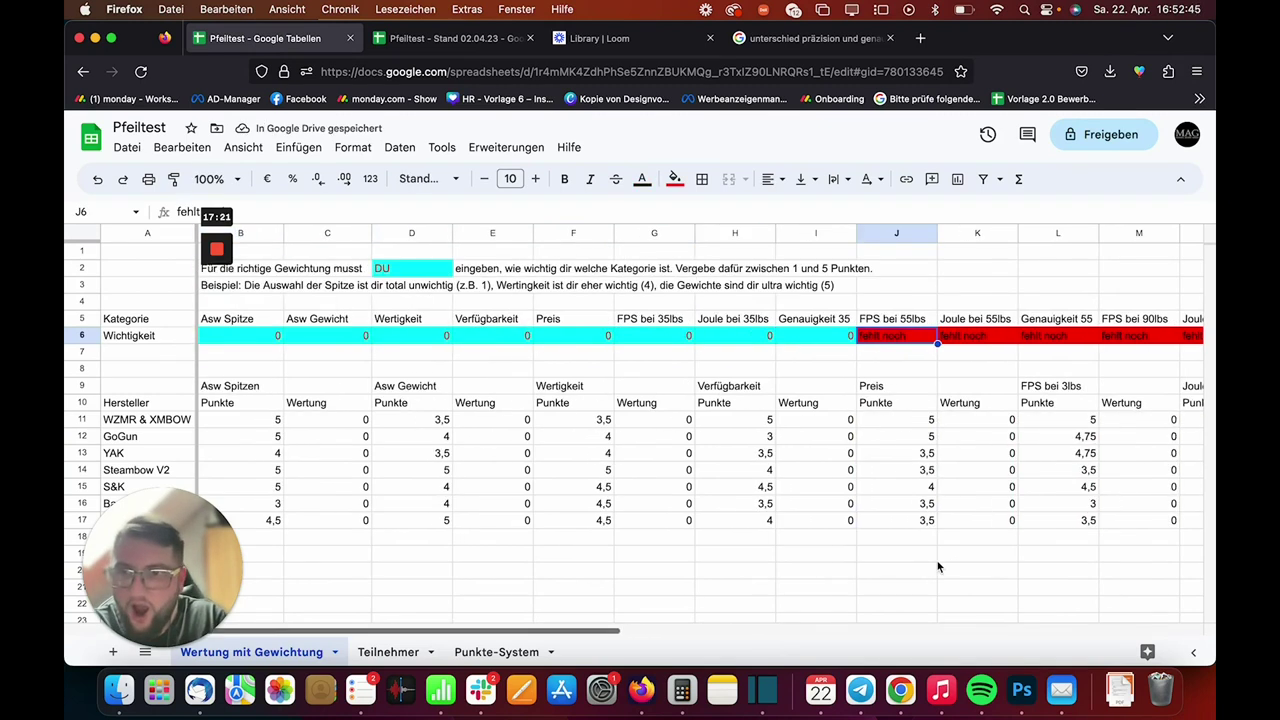
click(735, 486)
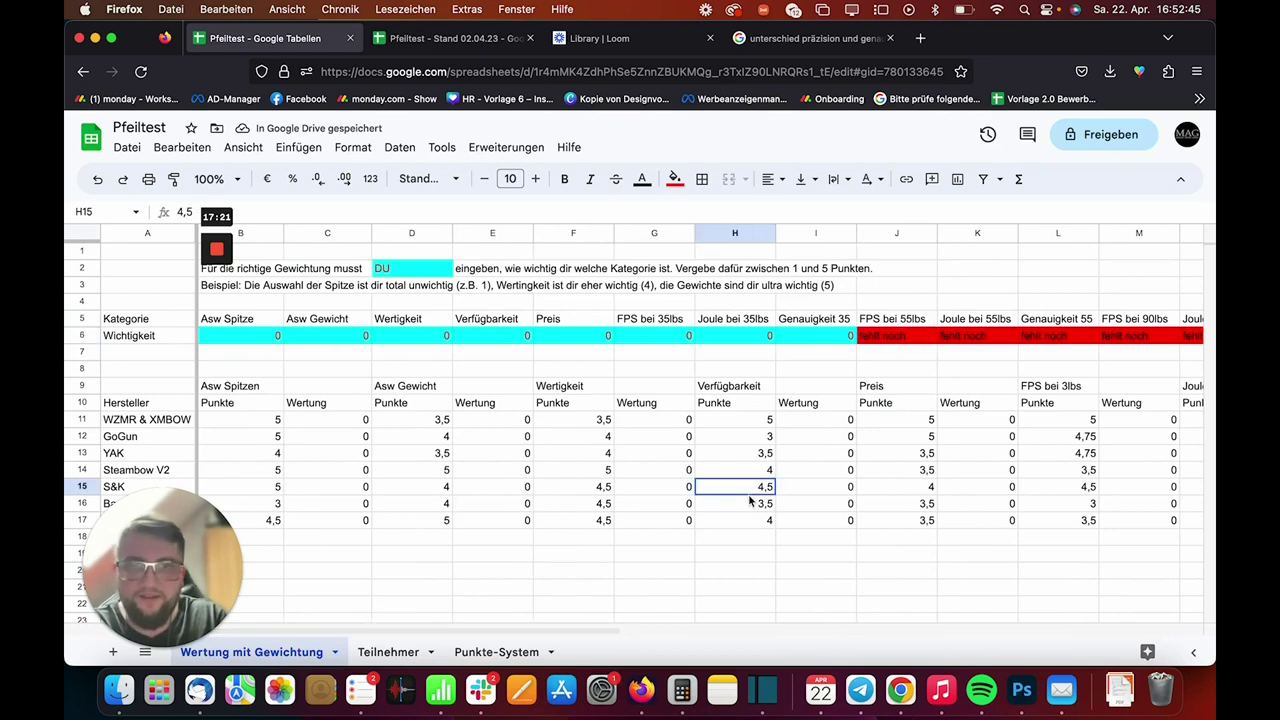
click(247, 343)
click(306, 344)
click(397, 343)
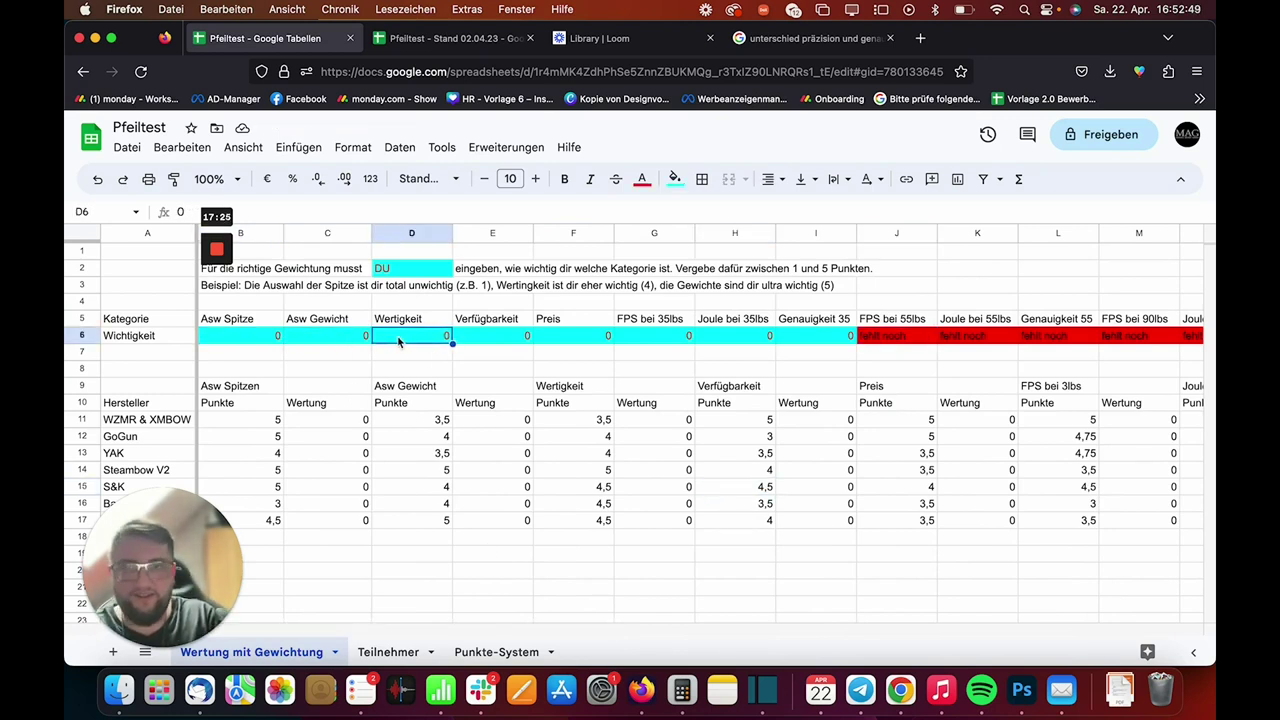
click(478, 337)
click(595, 340)
click(661, 342)
click(712, 340)
click(786, 340)
scroll(765, 425, down, 1)
scroll(765, 425, up, 1)
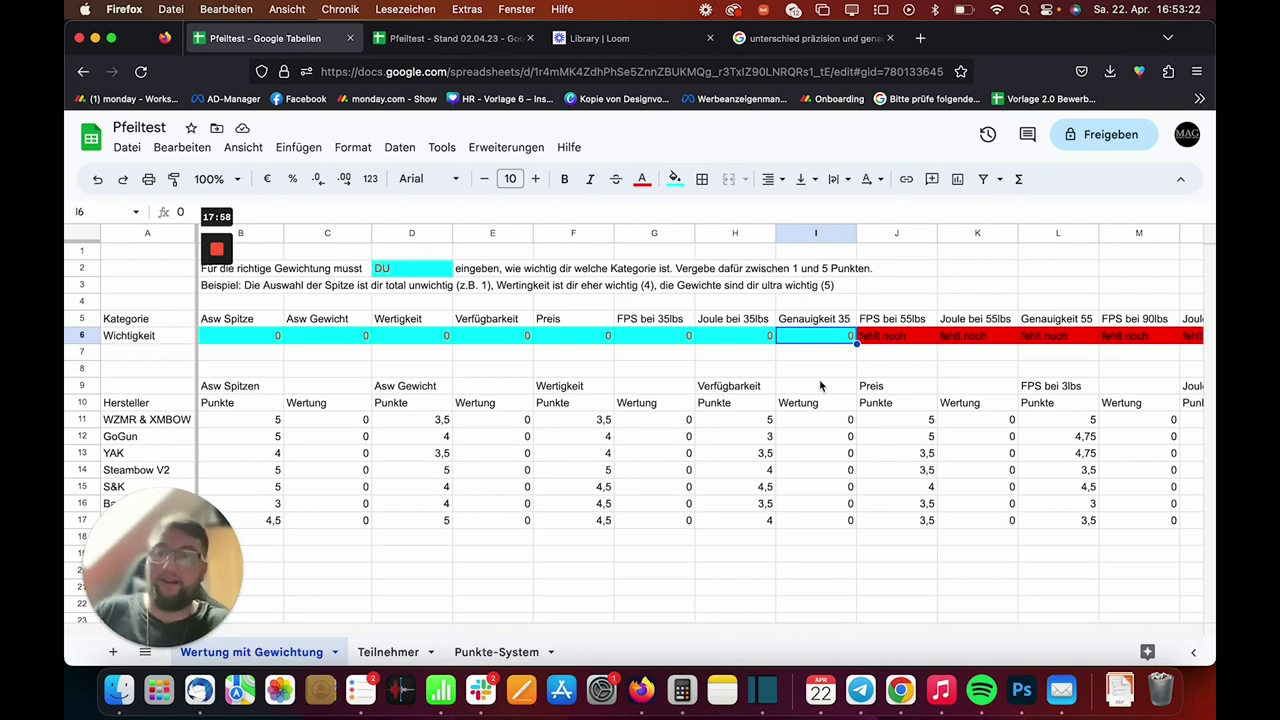
Step: Review the category headings in row 5 from FPS bei 35lbs in G5 through Reparierbar? in X5
click(678, 320)
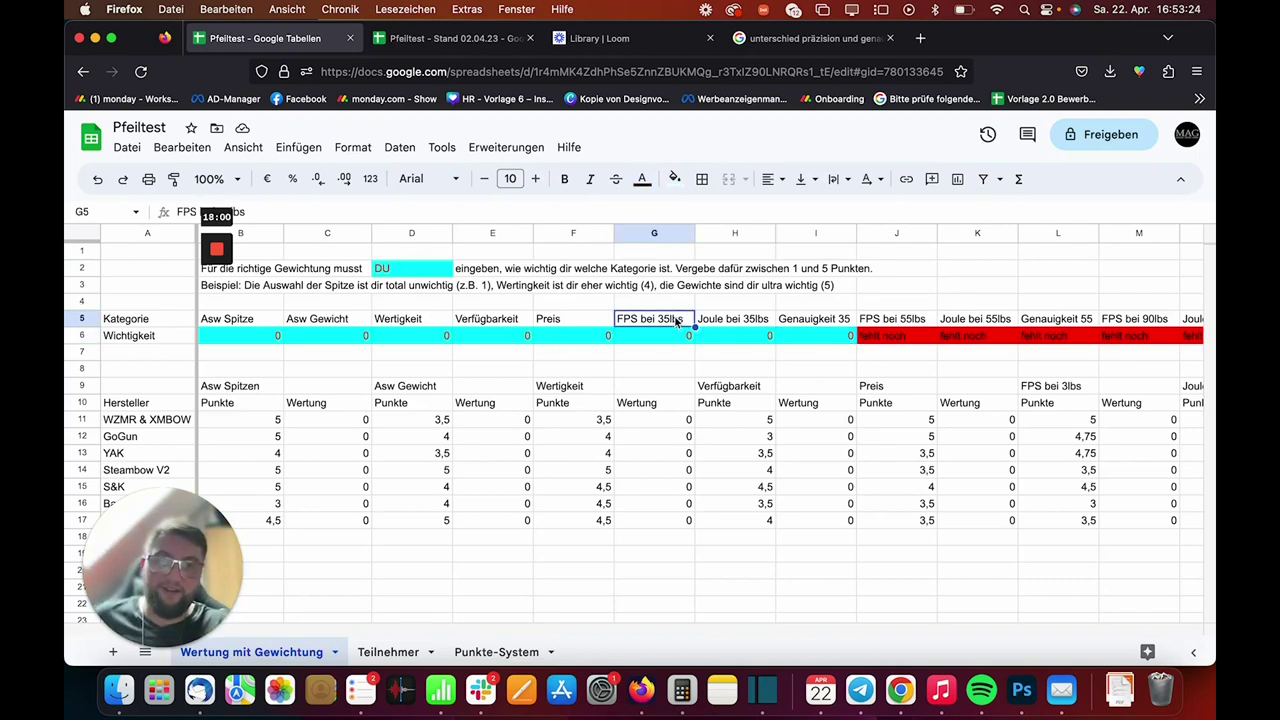
click(829, 322)
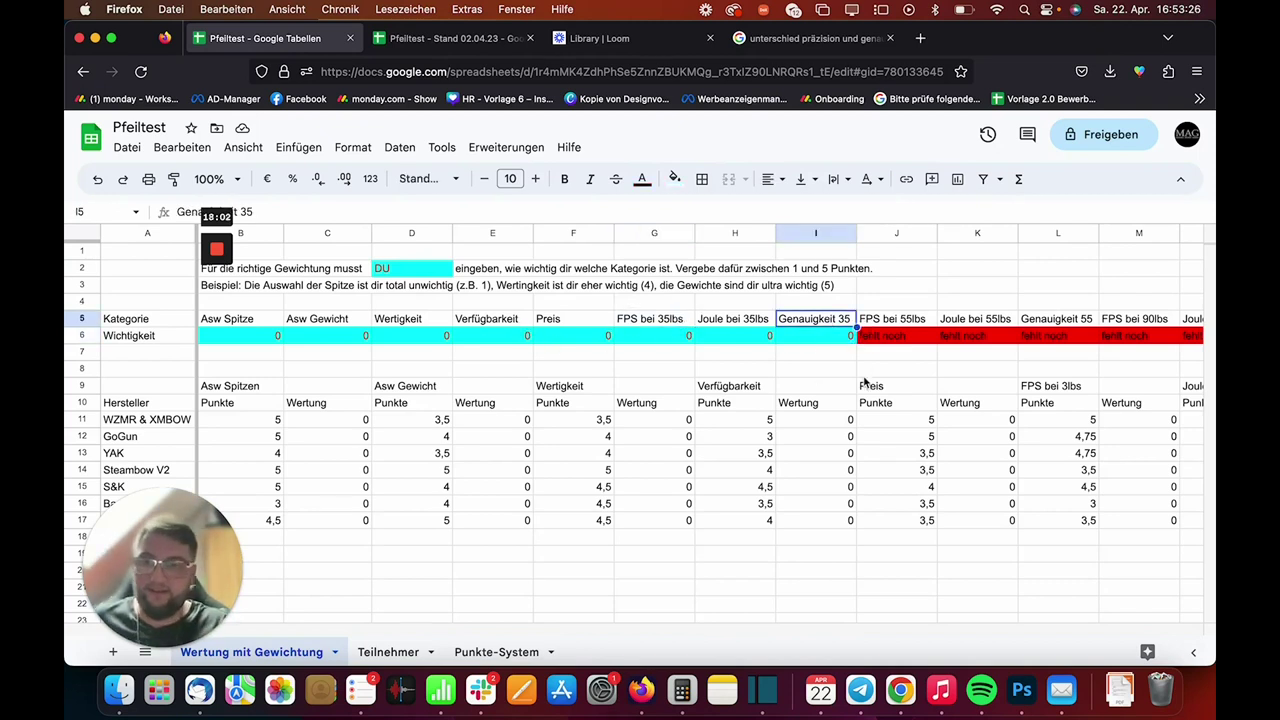
key(Right)
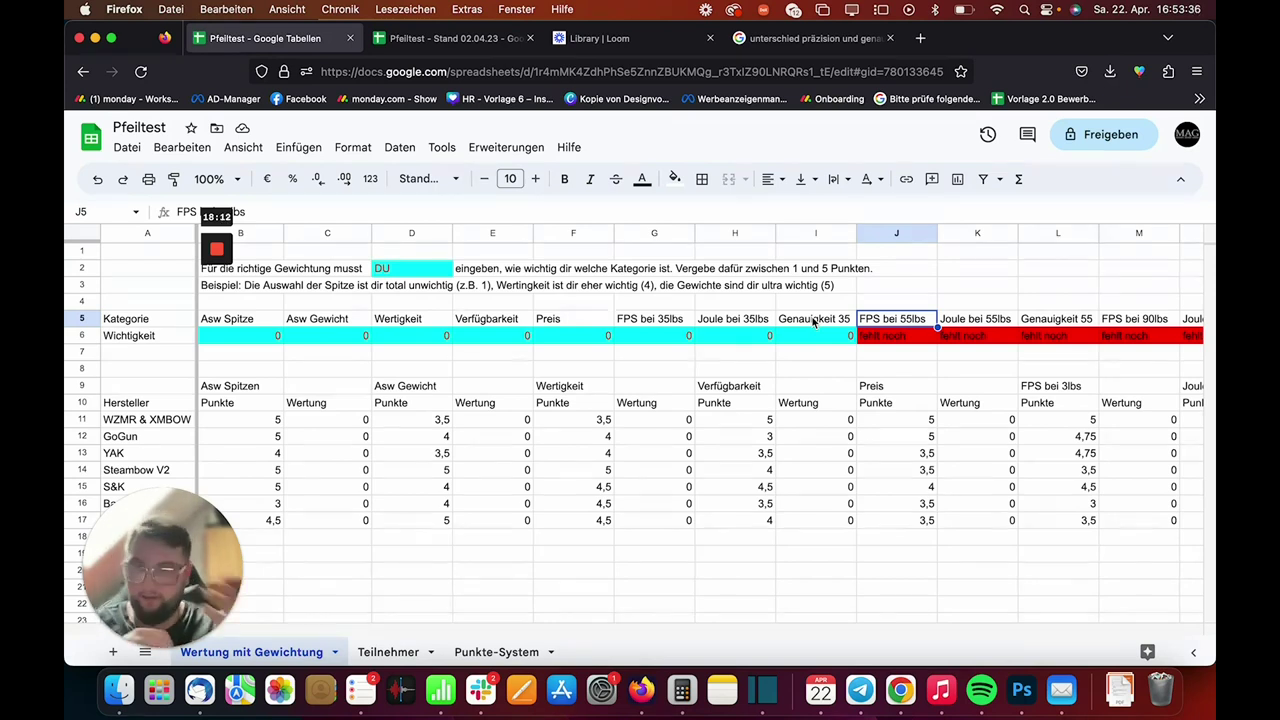
key(Right)
key(Right)
key(Right)
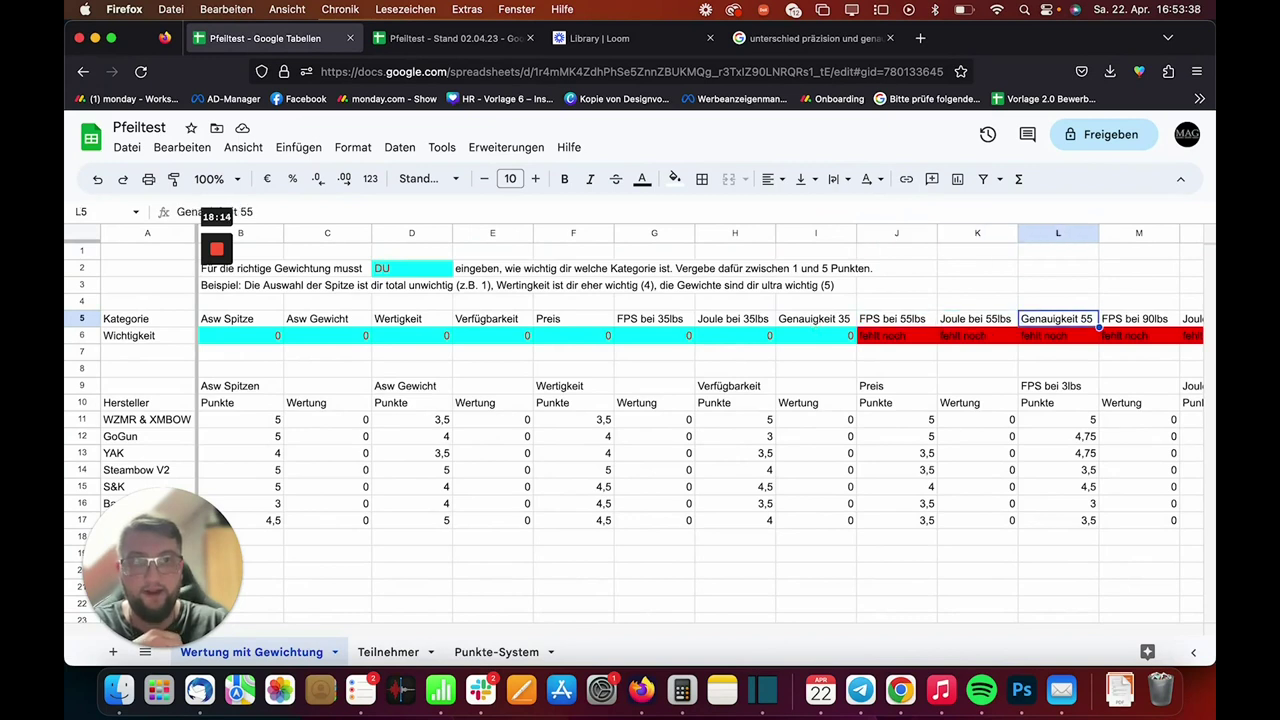
key(Right)
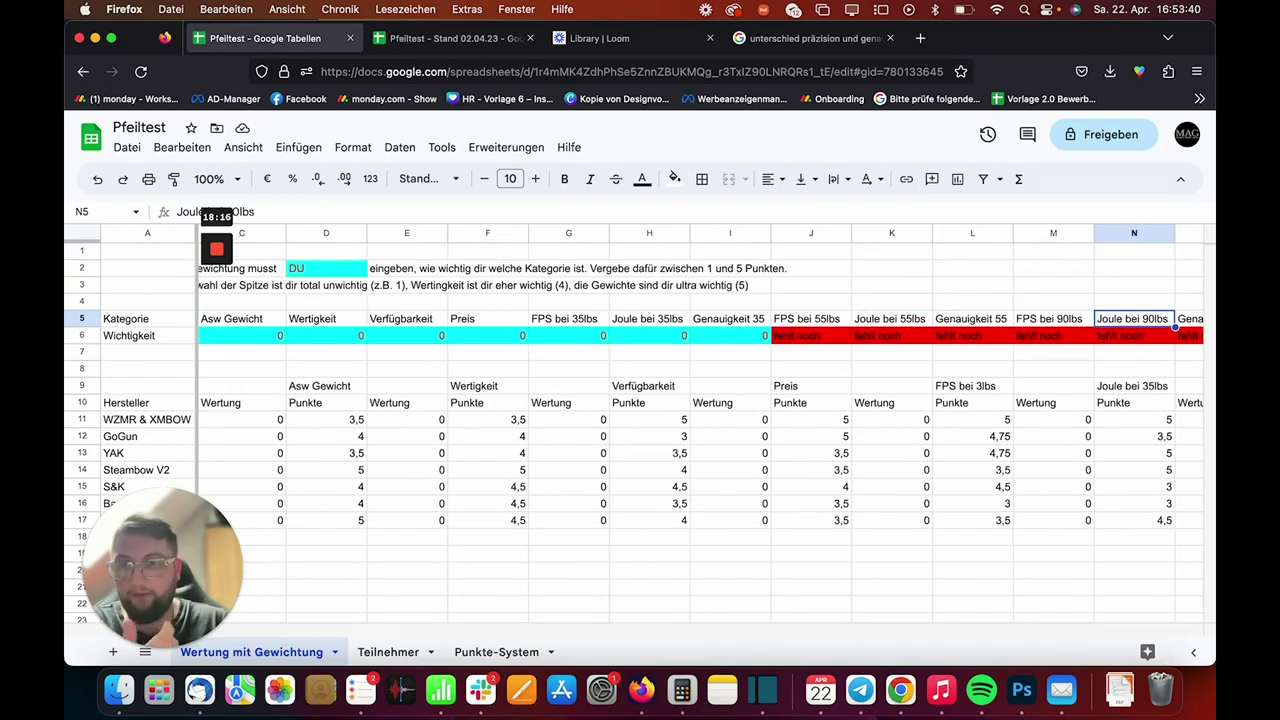
key(Right)
key(Right)
key(Right)
key(Right)
key(Right)
key(Right)
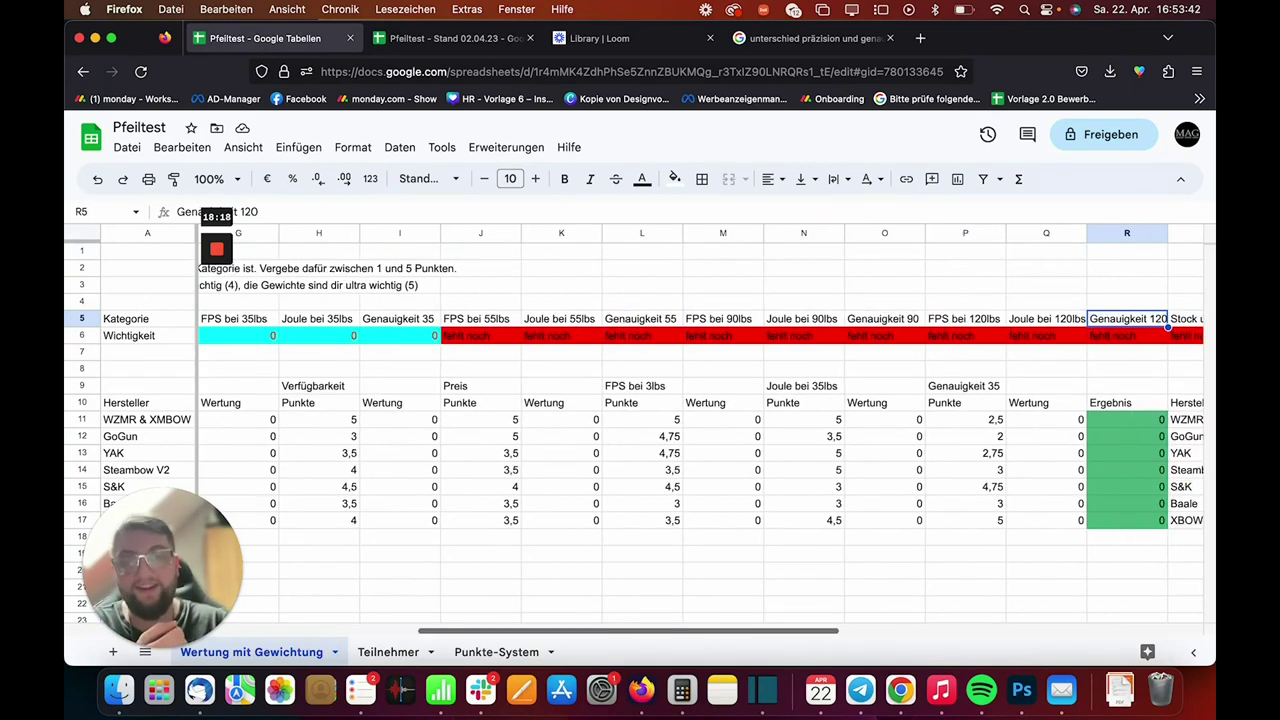
key(Right)
key(Right)
key(Right)
key(Right)
key(Right)
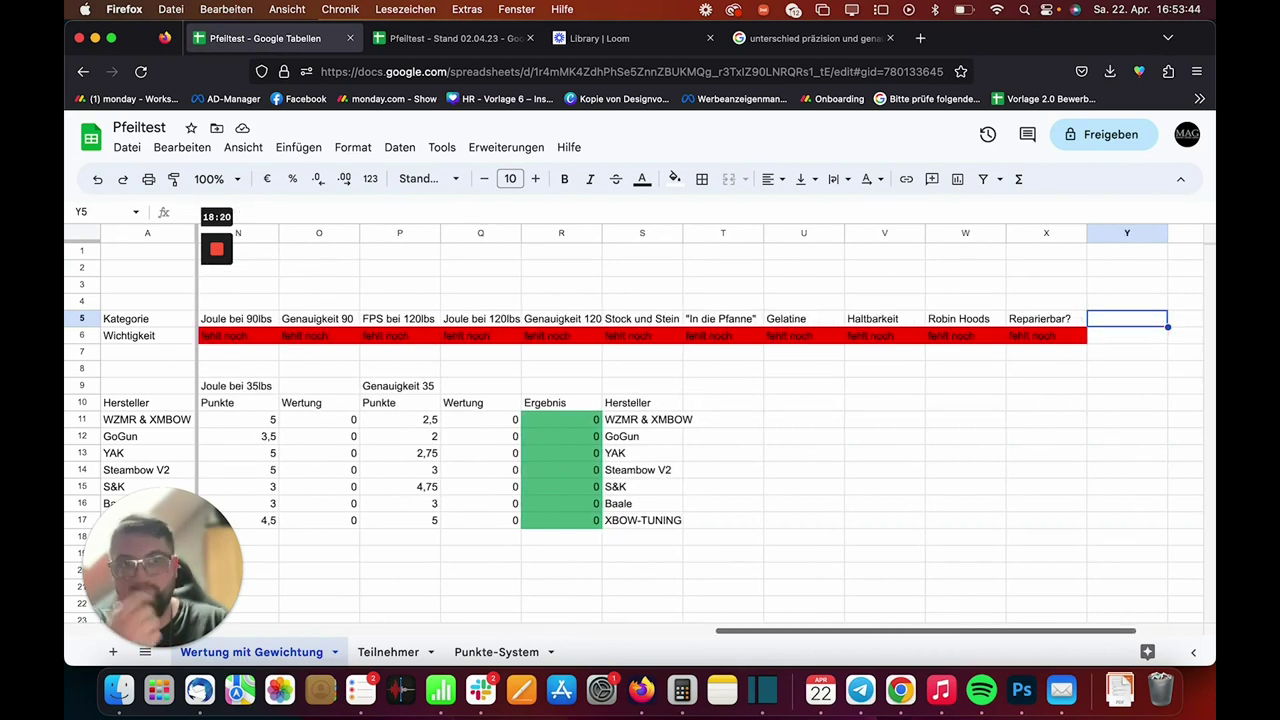
Step: Highlight the missing categories from FPS bei 120lbs to Reparierbar? and the whole category heading row B5:X5
drag(1085, 336, 481, 337)
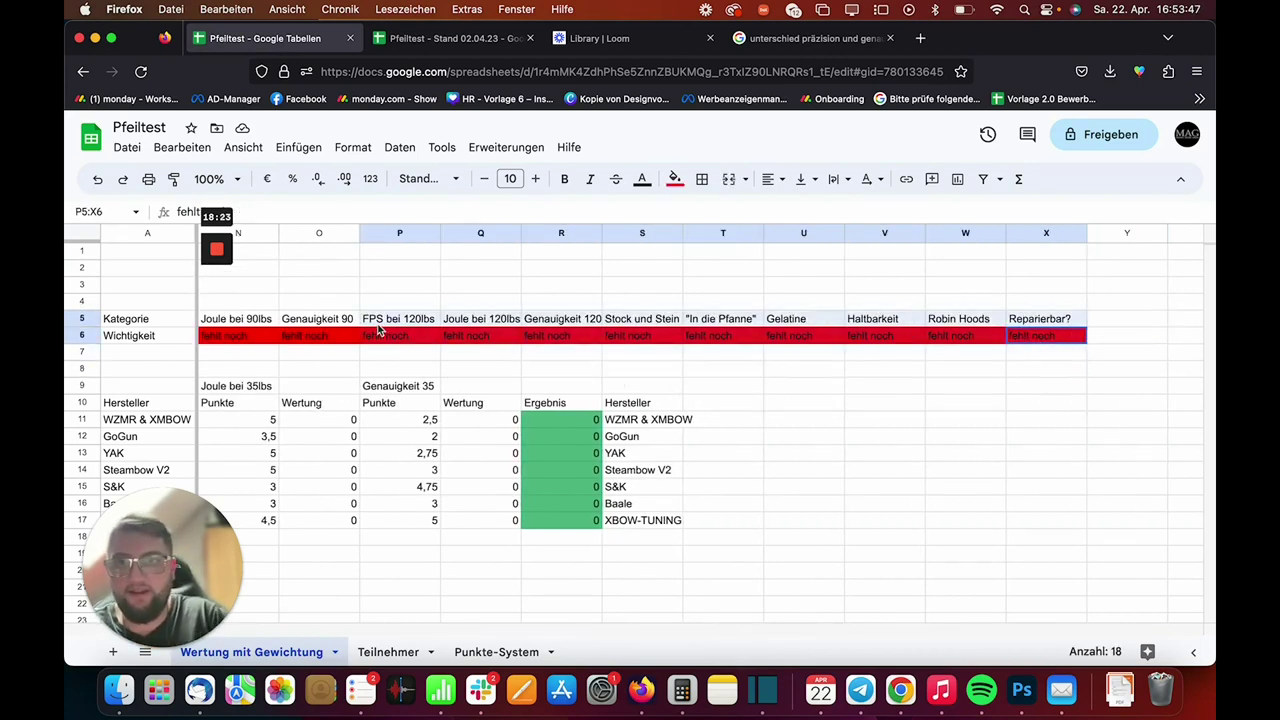
scroll(917, 319, right, 2)
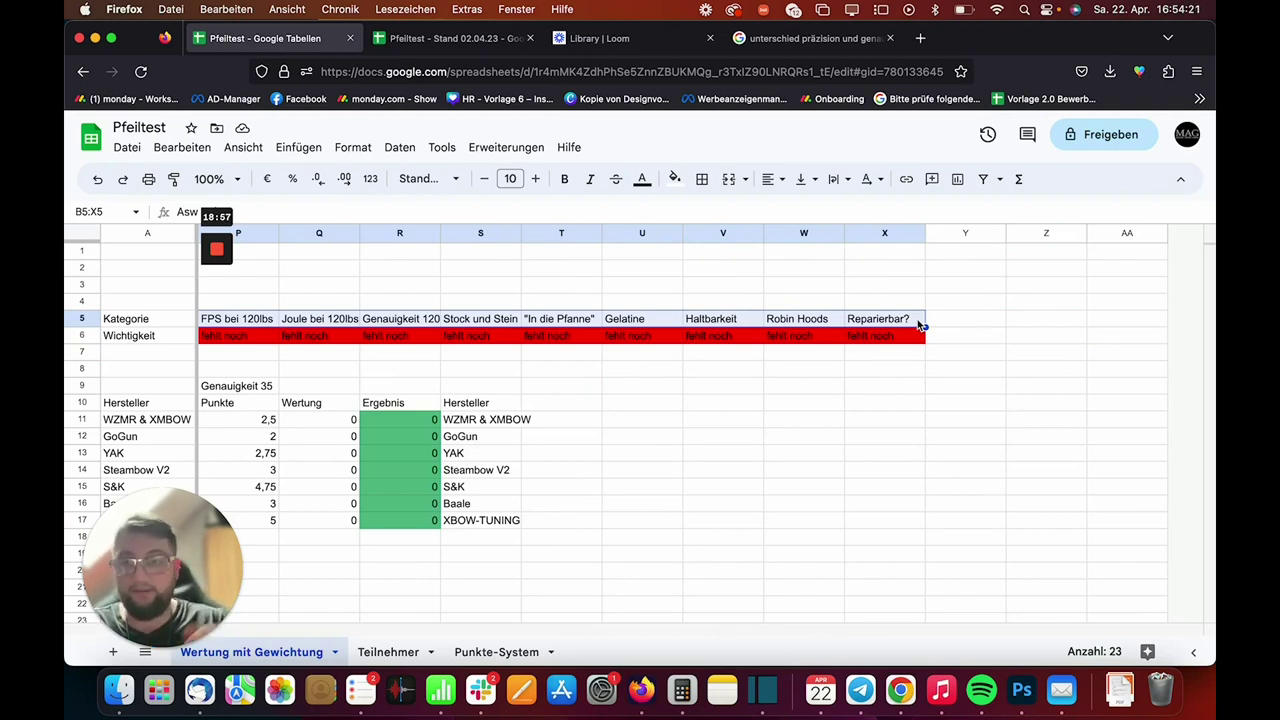
Step: Review the category and points columns, and highlight the fillable category headings from Asw Spitze to Genauigkeit 35 in B5:I5
scroll(930, 449, left, 8)
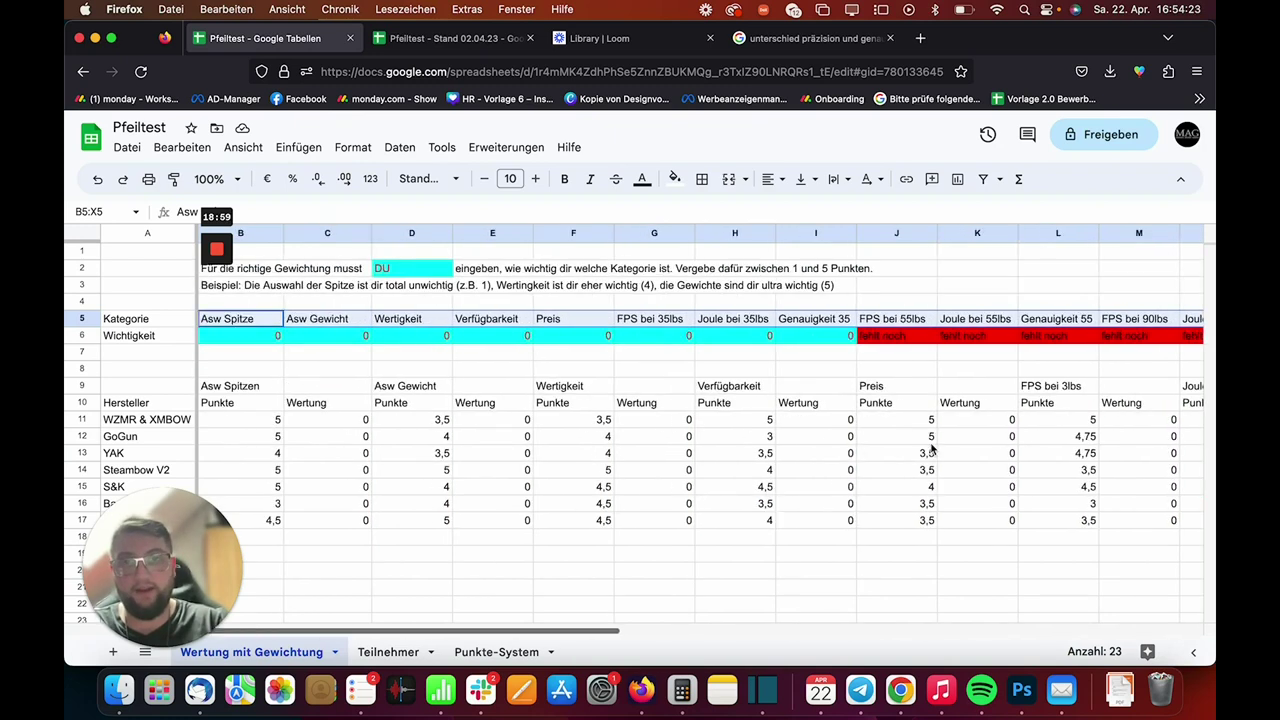
scroll(930, 449, left, 1)
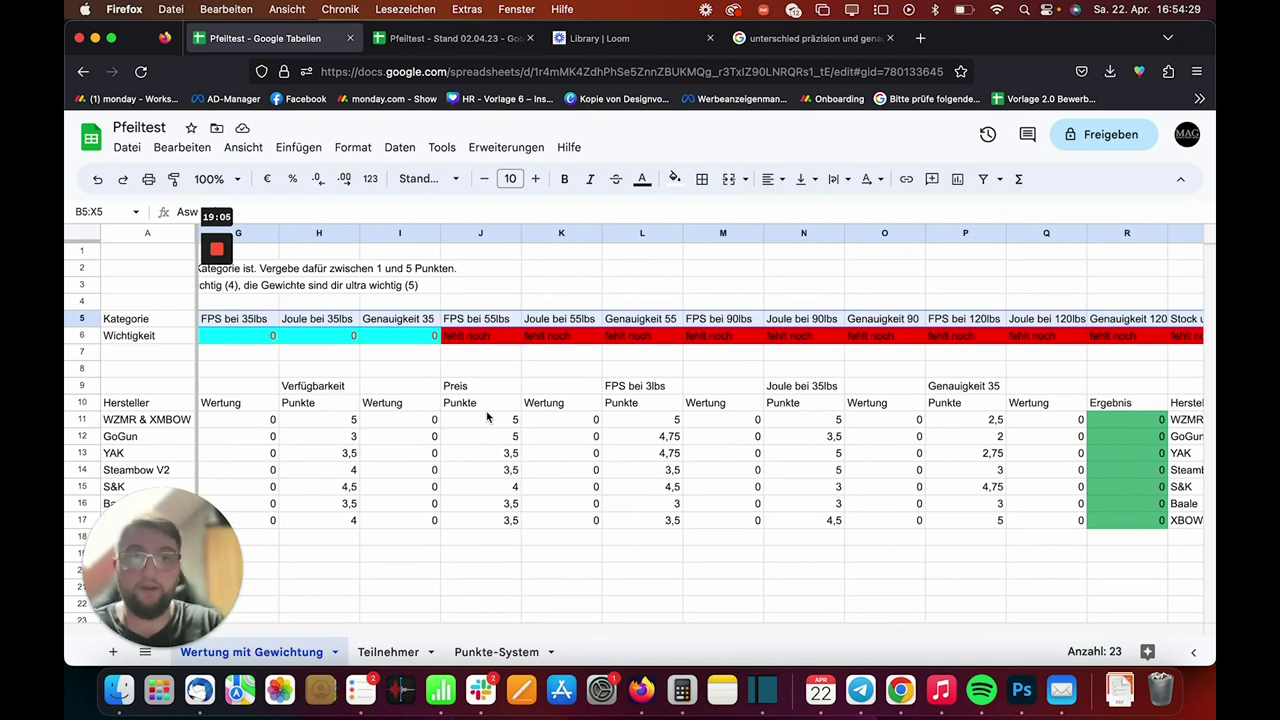
scroll(487, 418, left, 5)
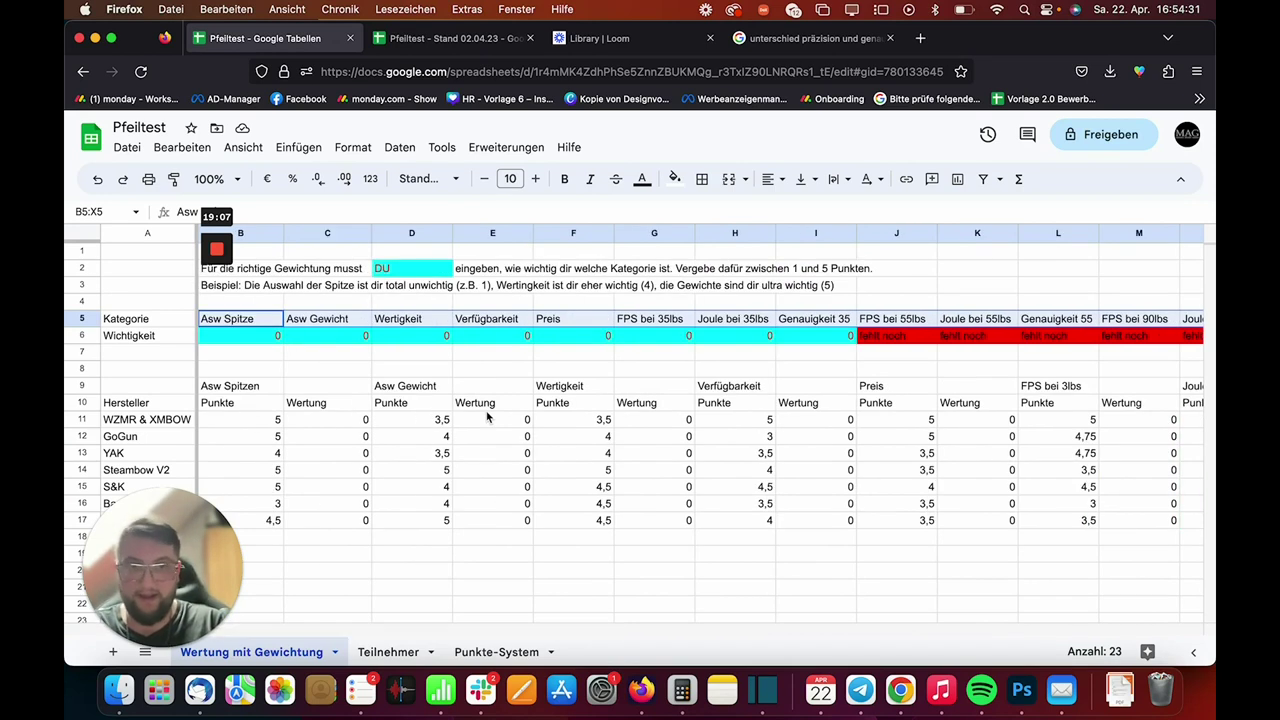
scroll(487, 418, right, 4)
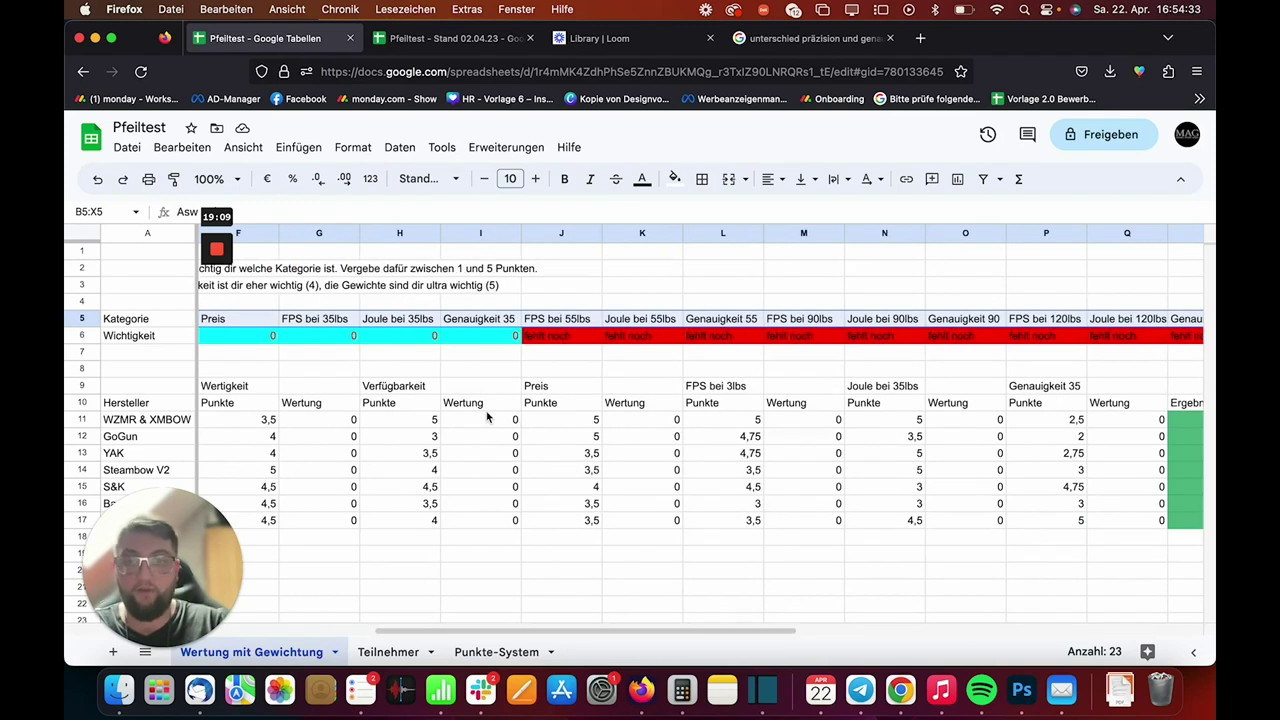
scroll(487, 418, left, 4)
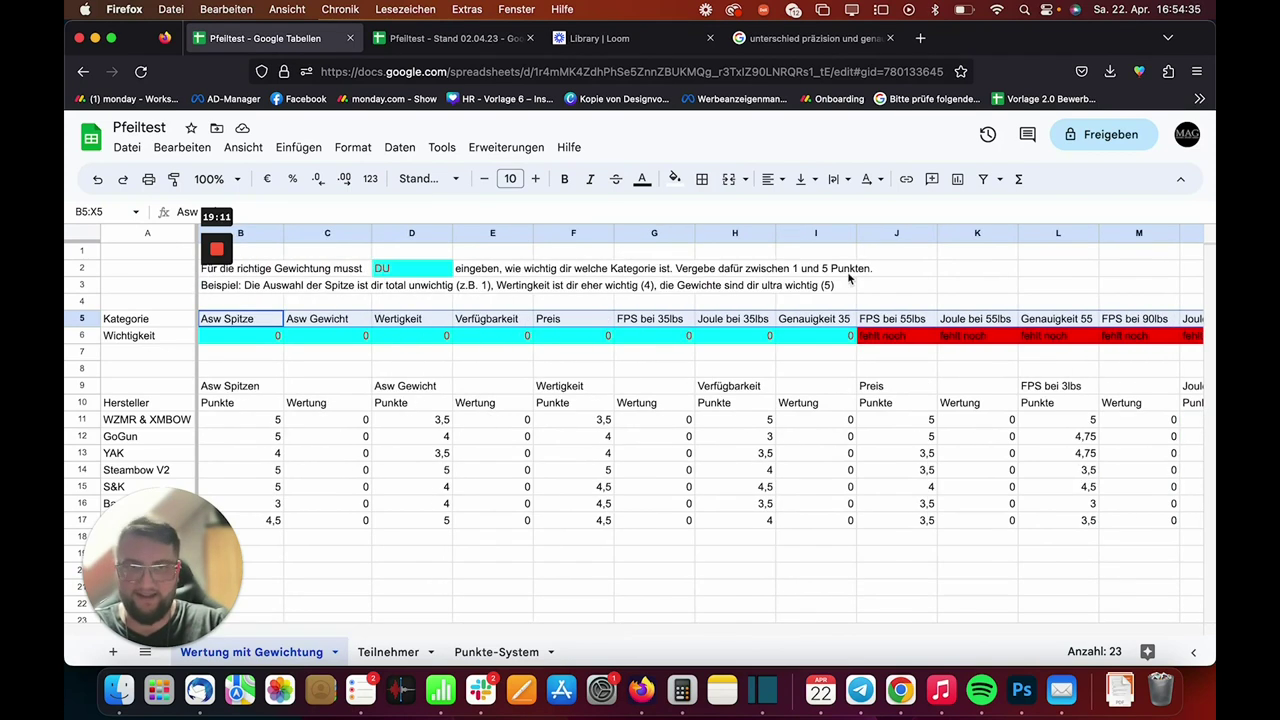
drag(833, 316, 273, 318)
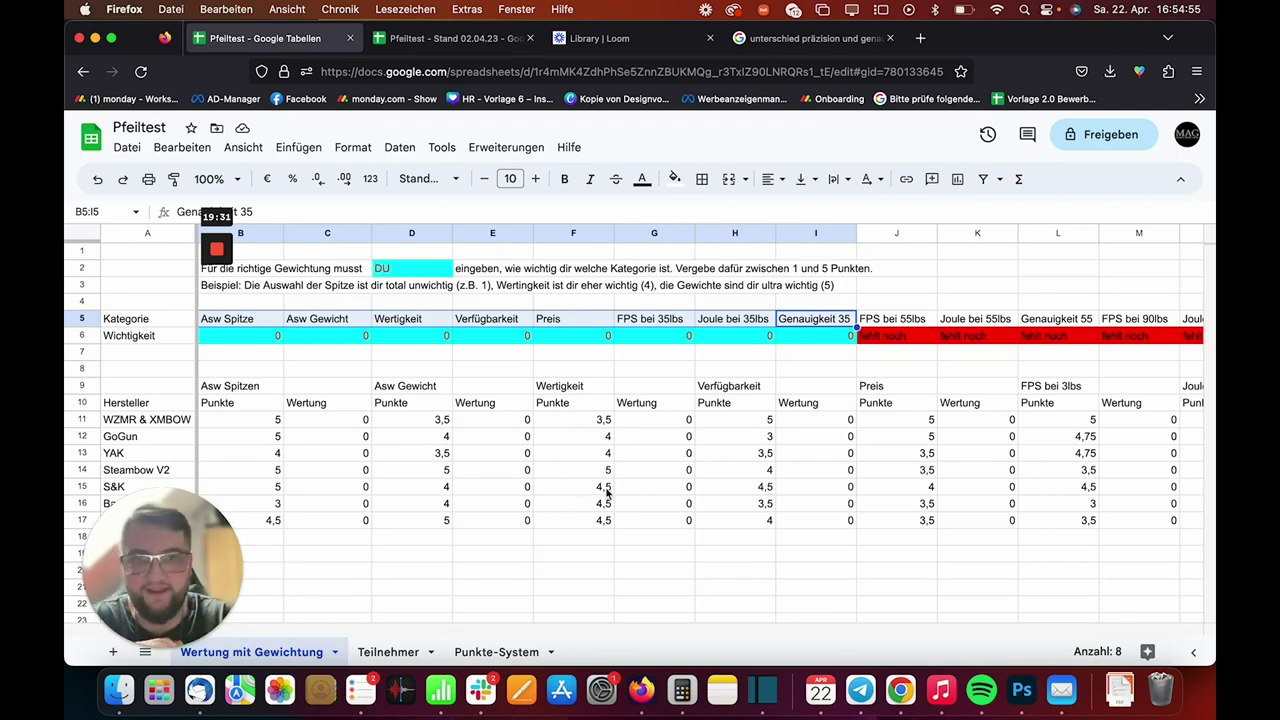
click(625, 558)
scroll(625, 558, right, 5)
scroll(625, 558, left, 5)
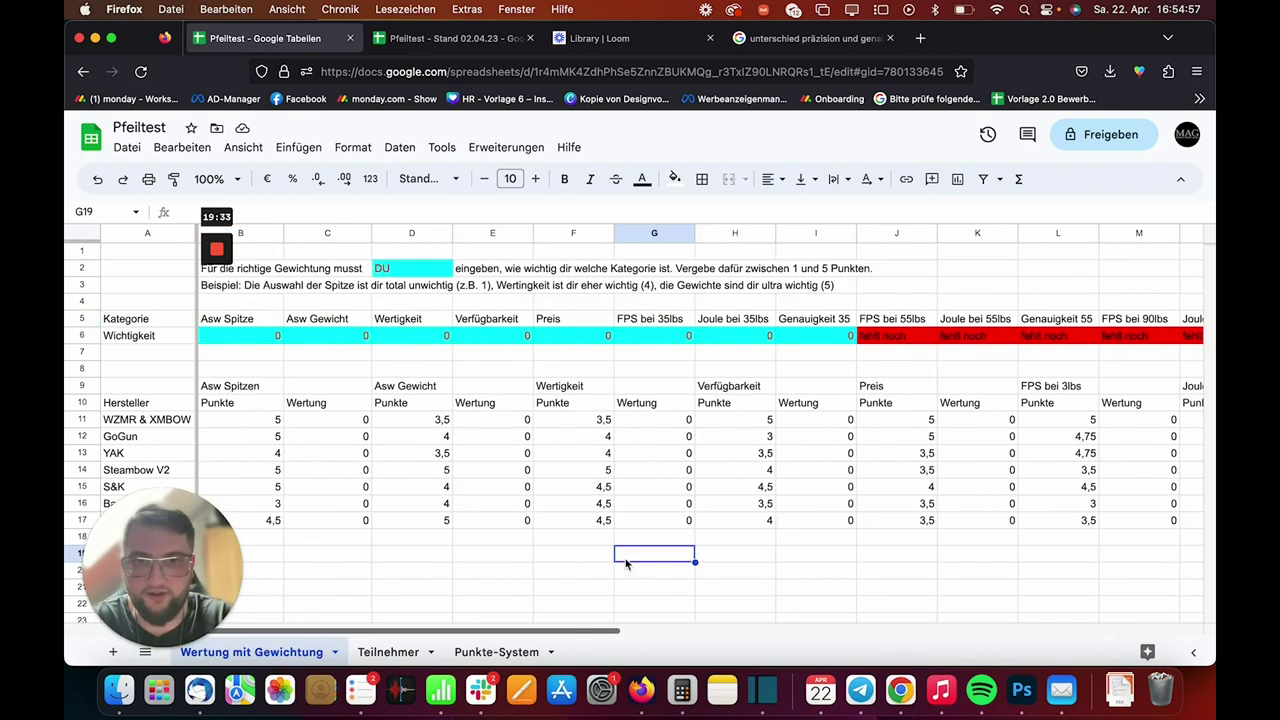
click(760, 570)
click(620, 590)
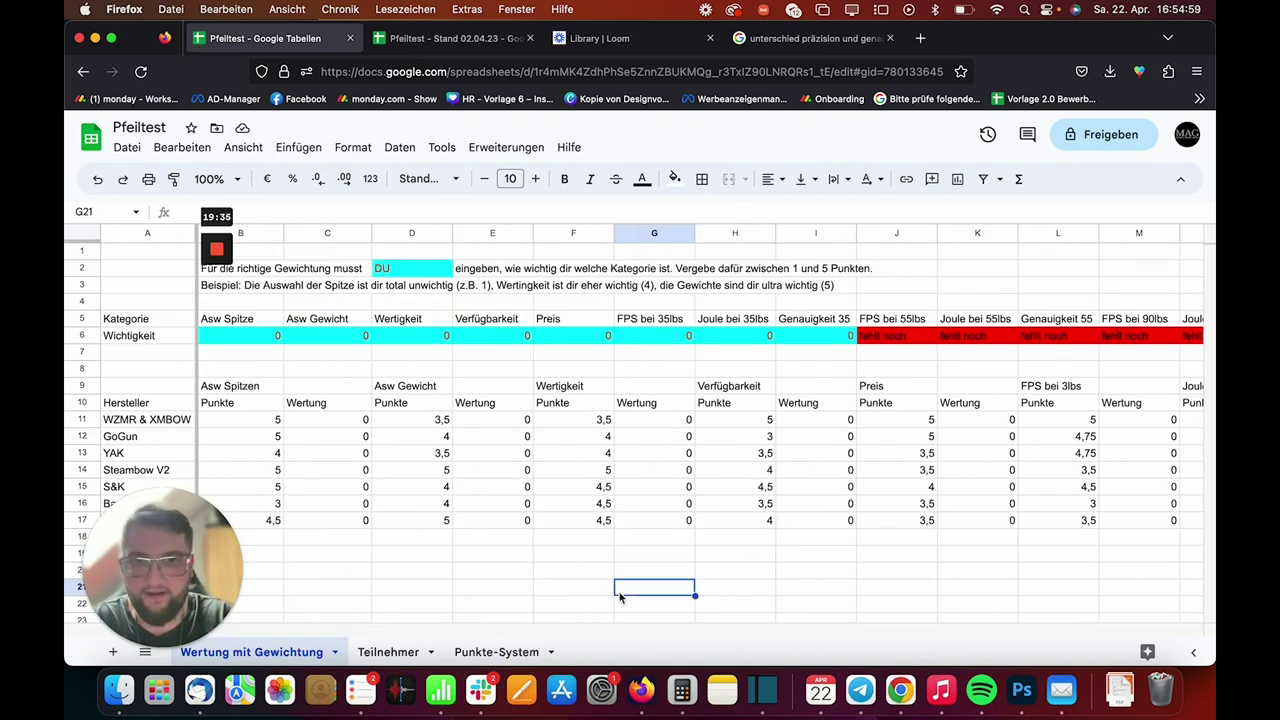
drag(660, 572, 715, 593)
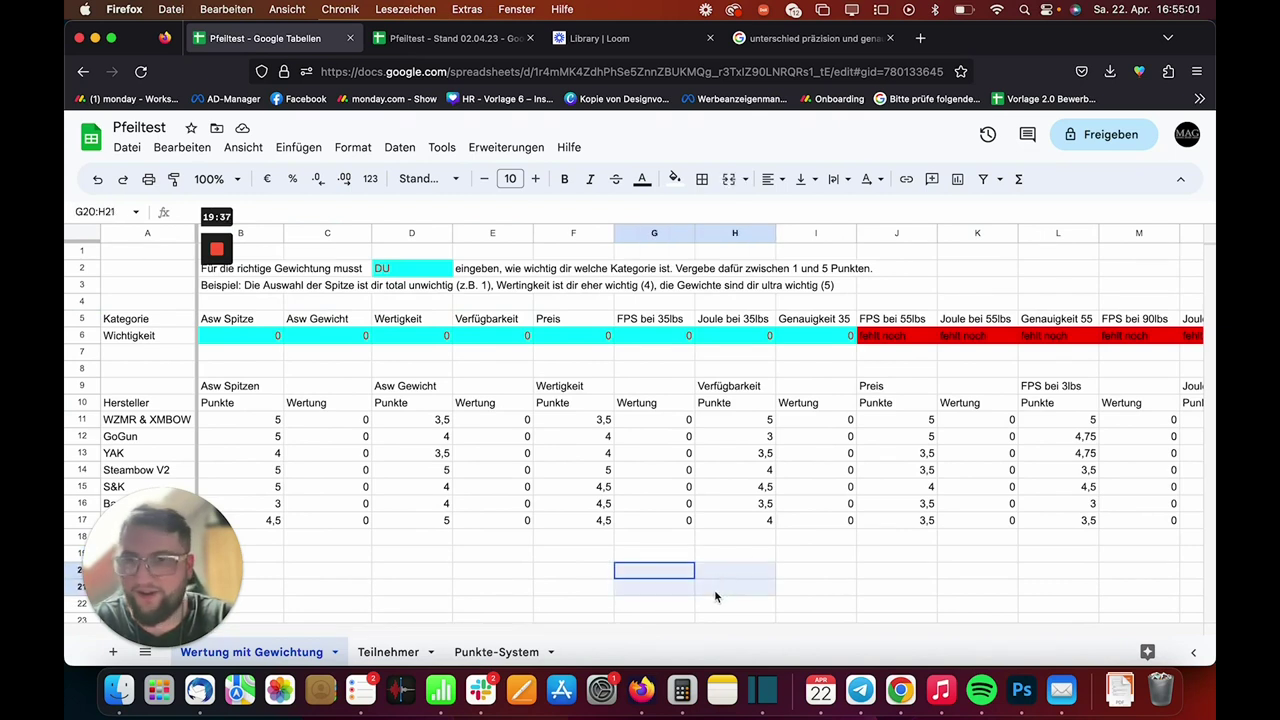
click(863, 575)
drag(797, 575, 882, 597)
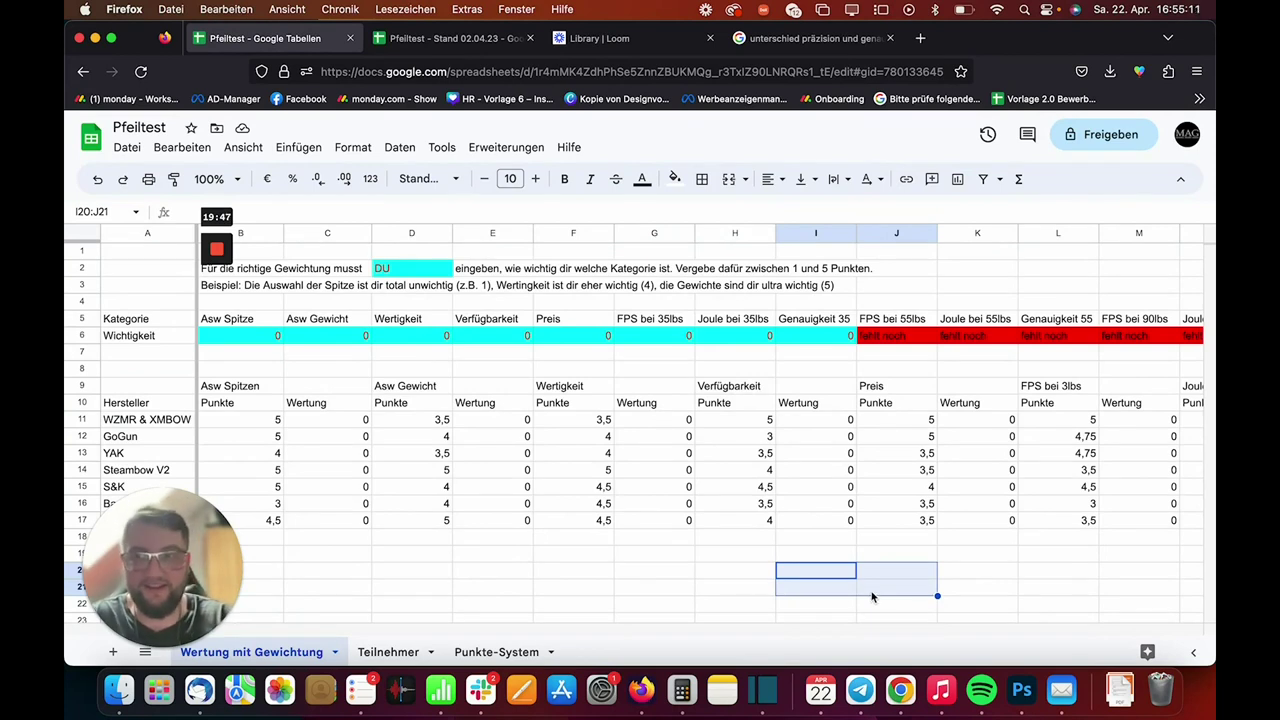
click(994, 572)
drag(1018, 582, 992, 592)
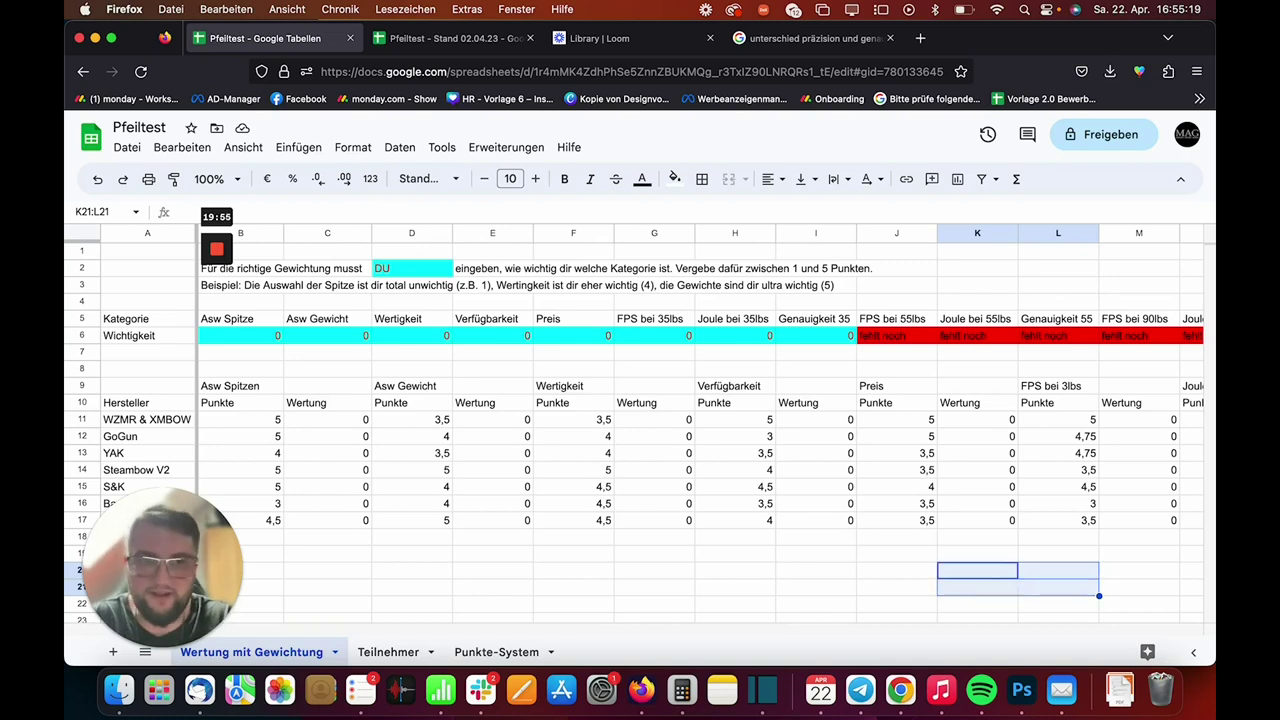
click(860, 597)
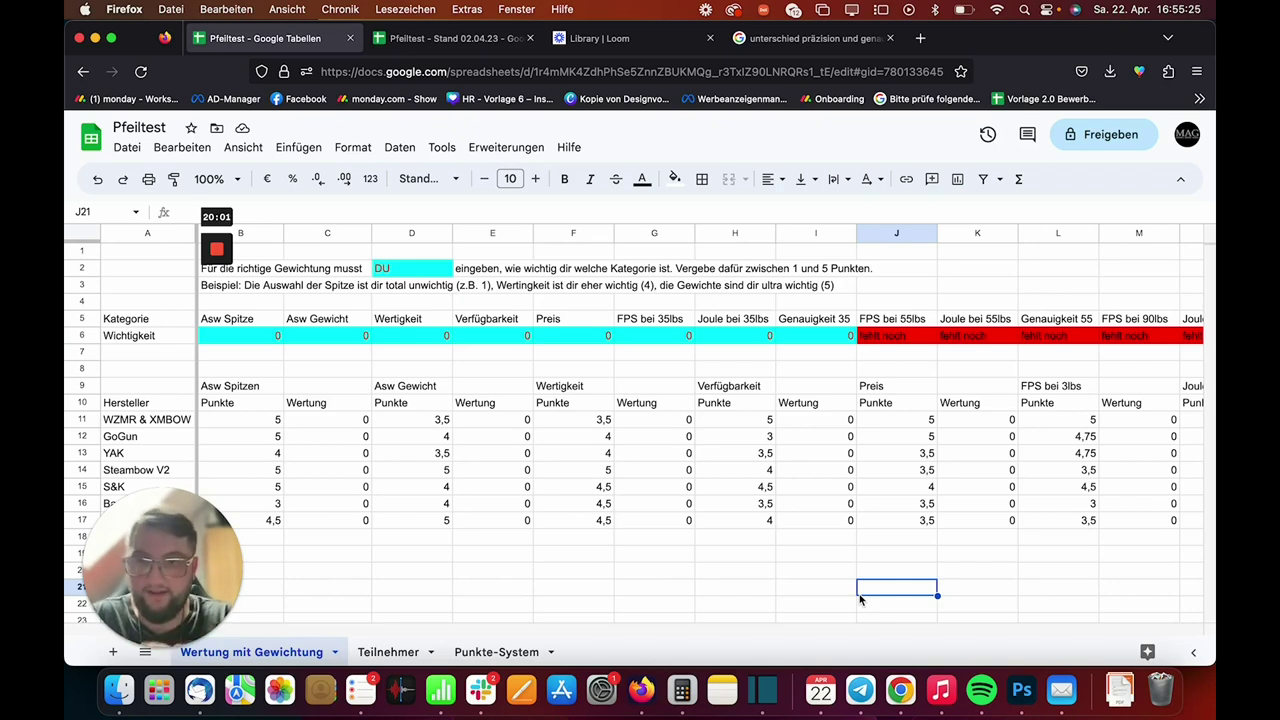
drag(200, 540, 765, 350)
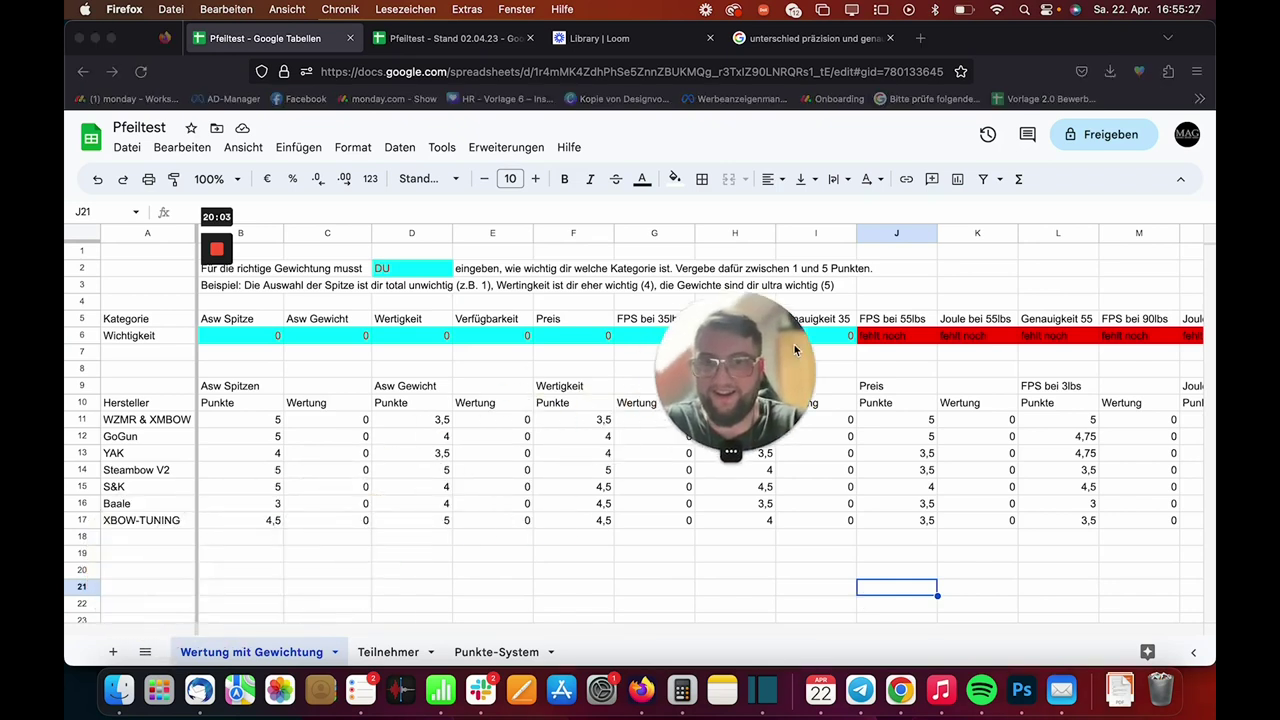
click(755, 444)
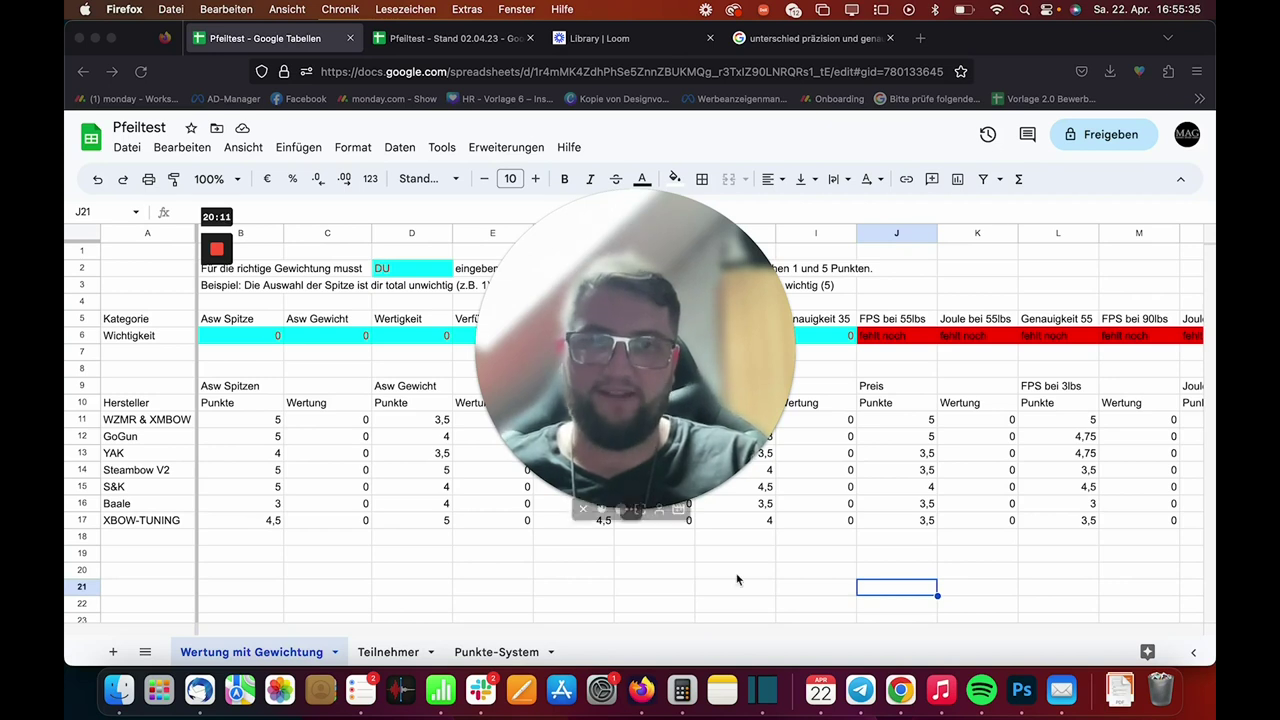
click(659, 510)
click(640, 510)
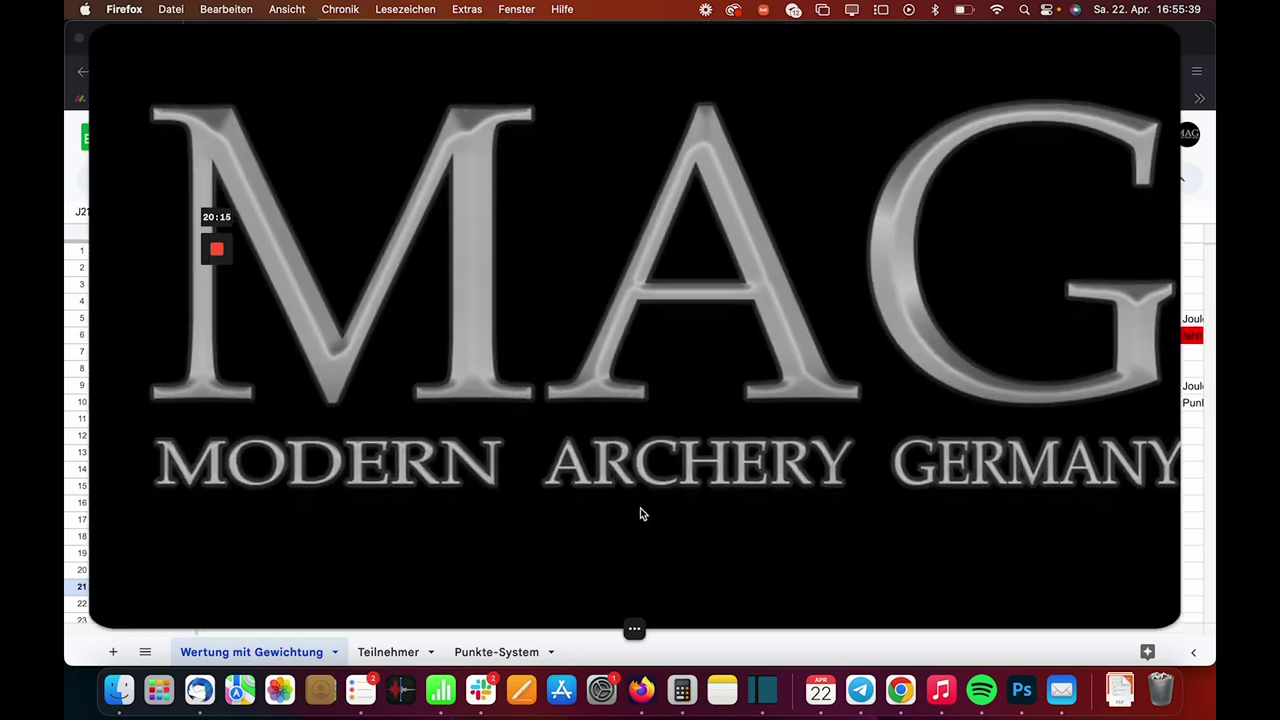
click(672, 632)
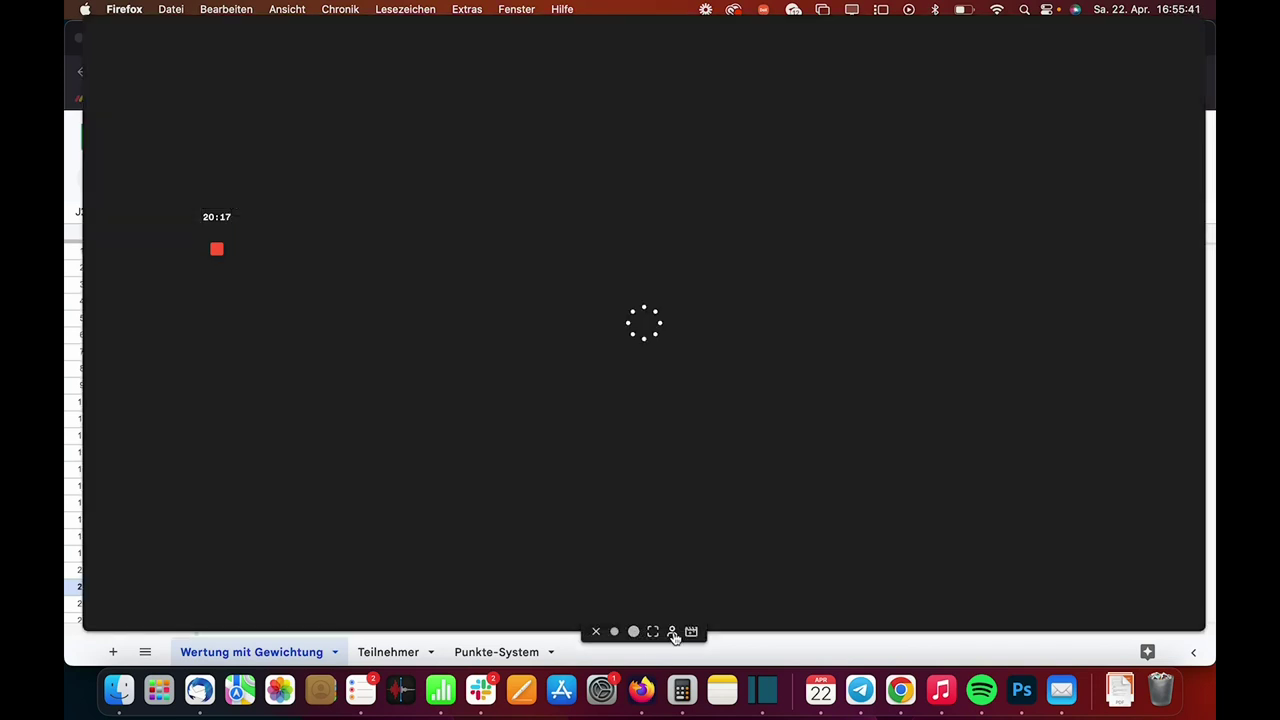